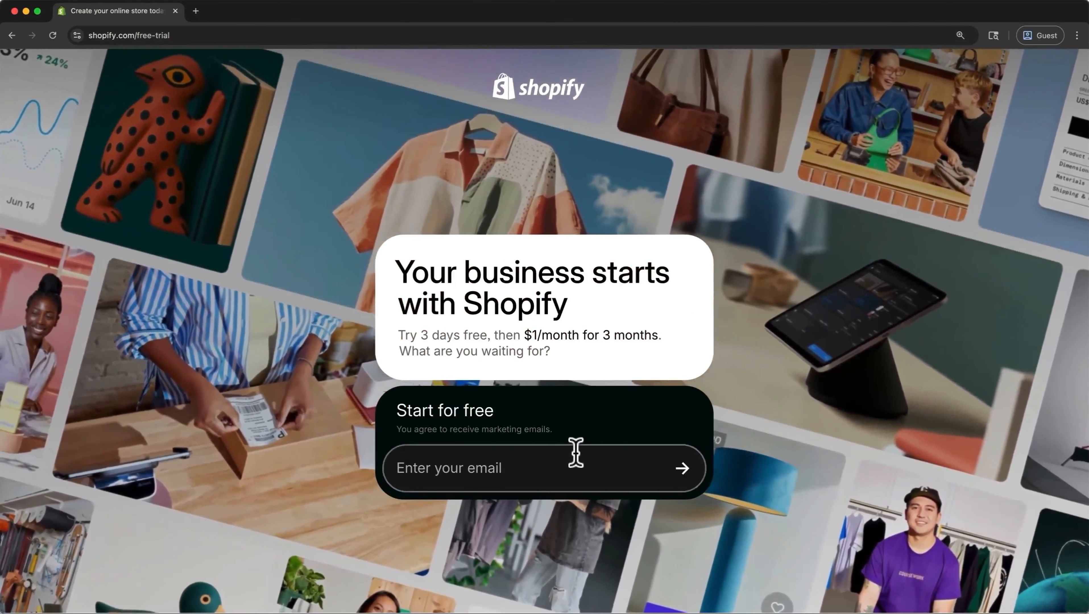
Create a Shopify account for the free trial, entering the sign-up email and the account password
click(576, 452)
key(super+v)
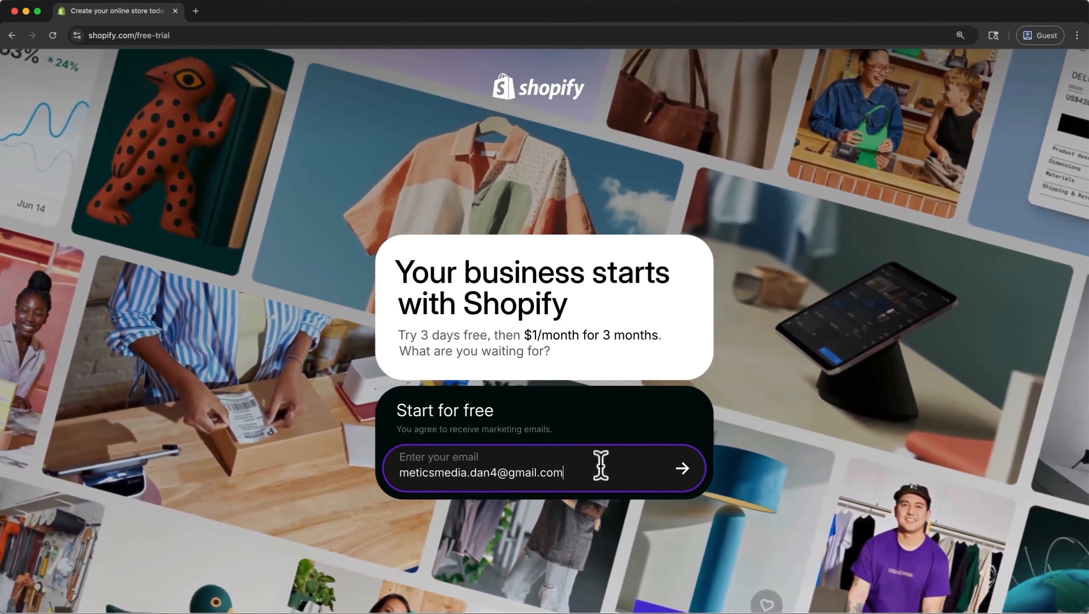
click(683, 470)
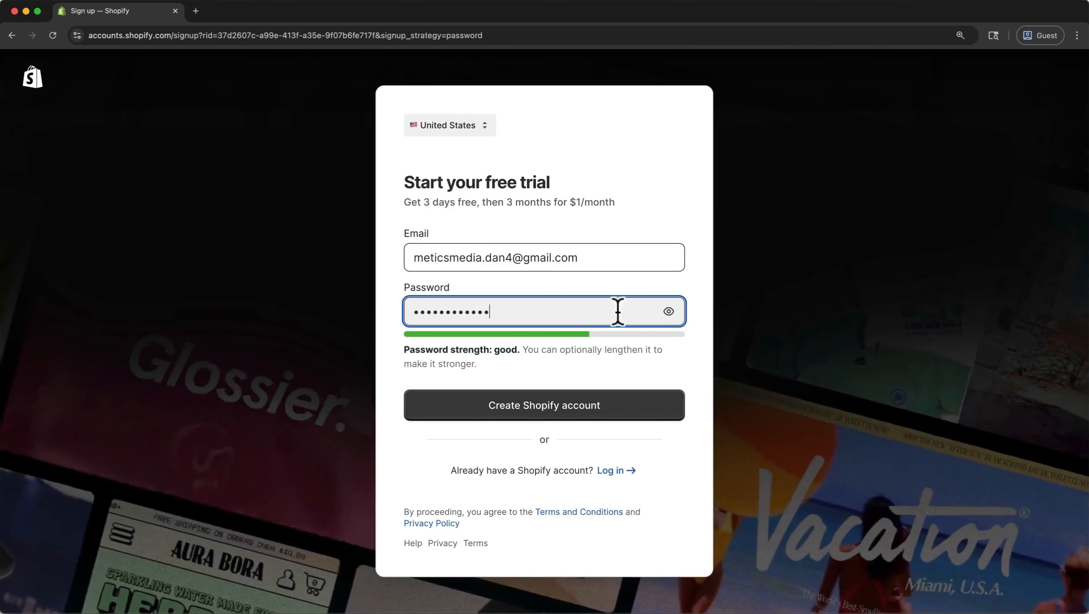
click(640, 409)
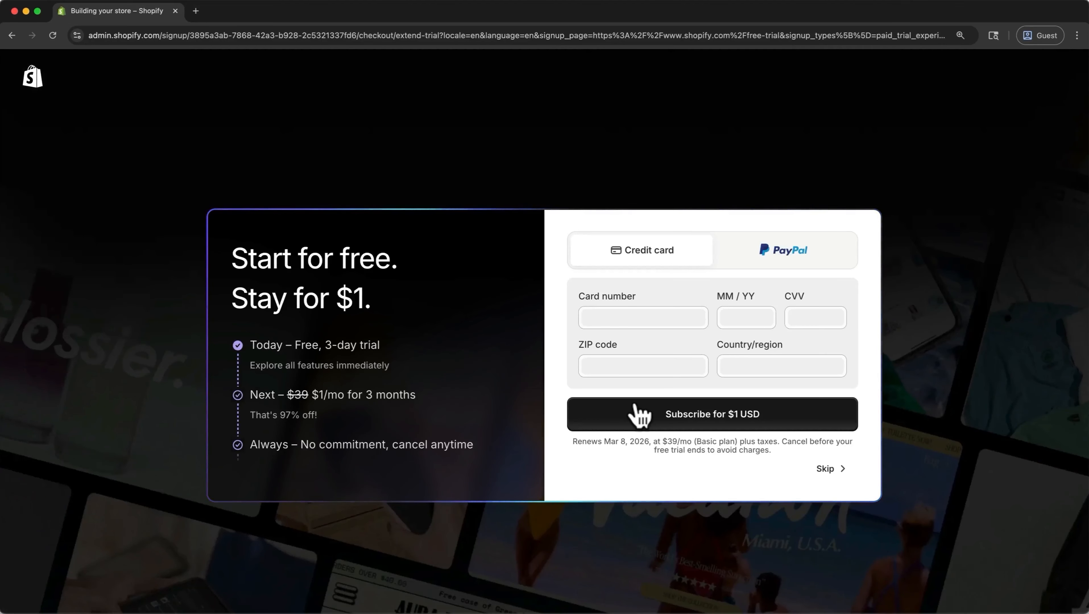
Subscribe to the $1 USD trial offer on the Basic plan, skipping the business address and store name
click(636, 406)
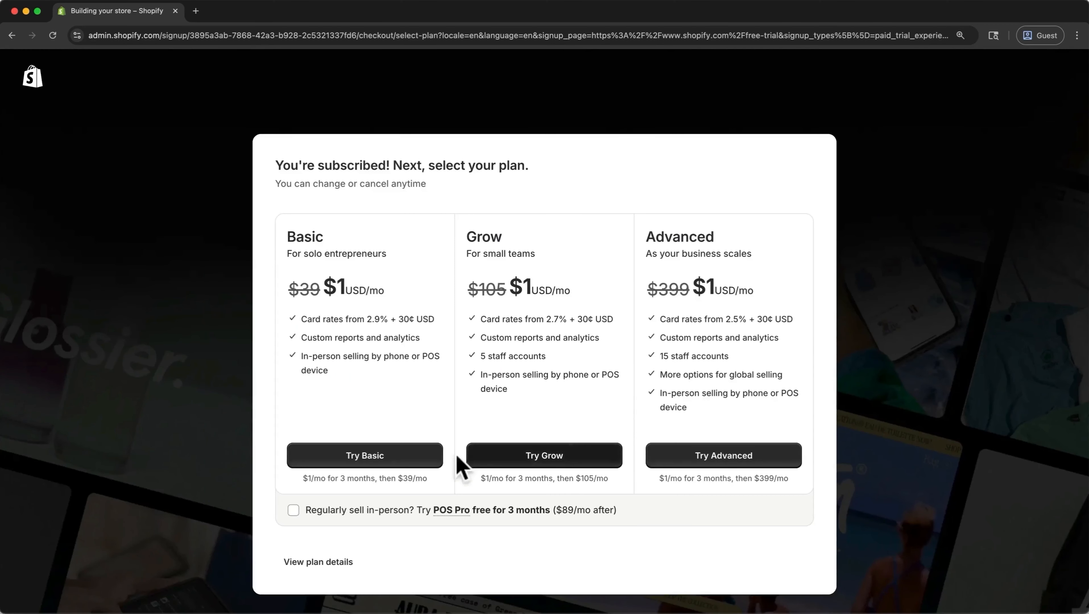
click(422, 456)
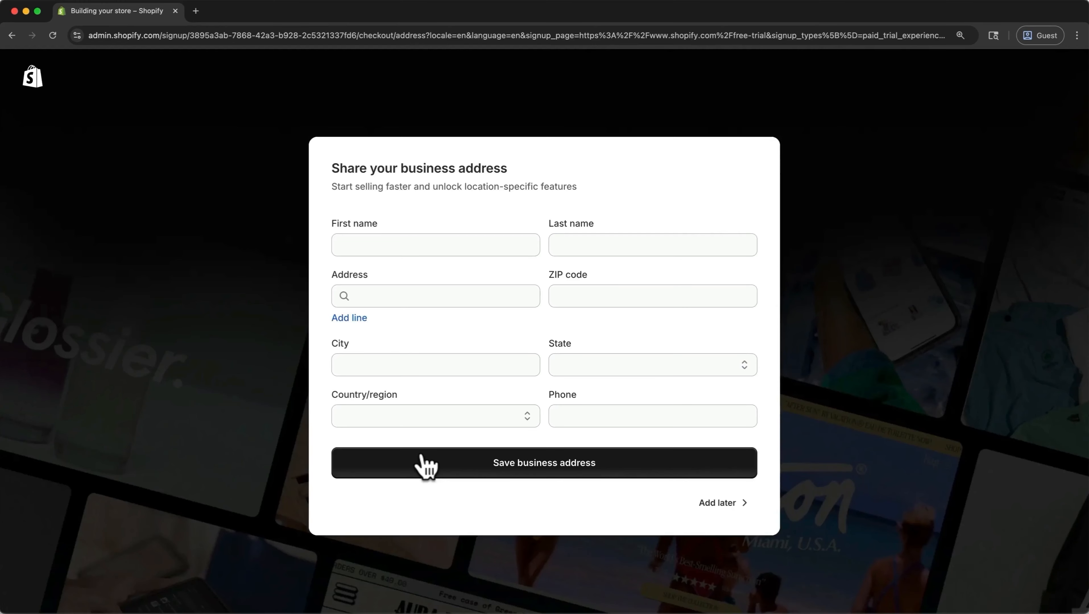
click(725, 507)
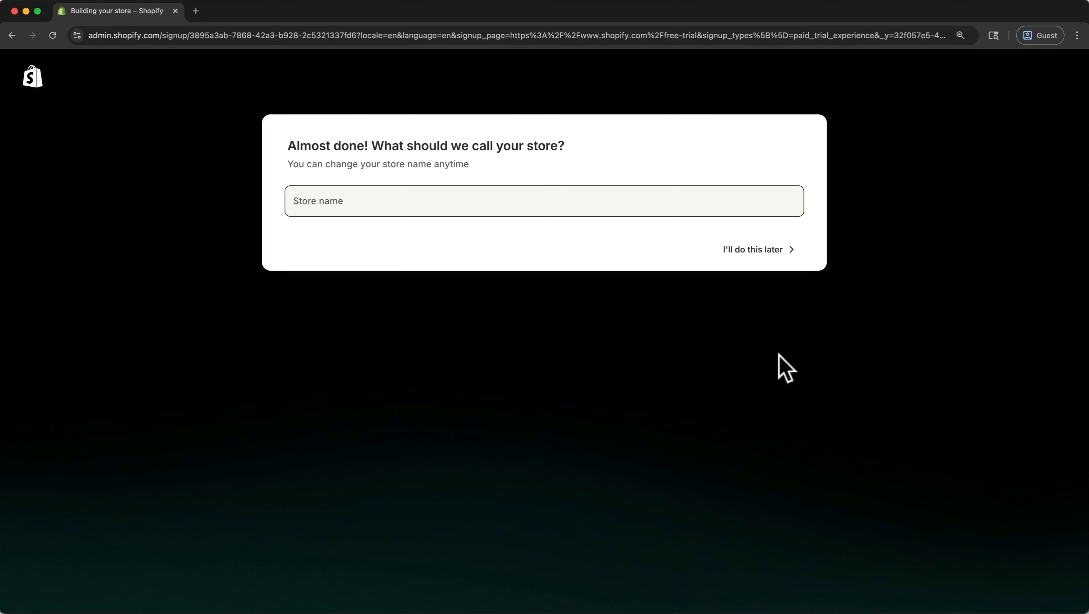
click(770, 266)
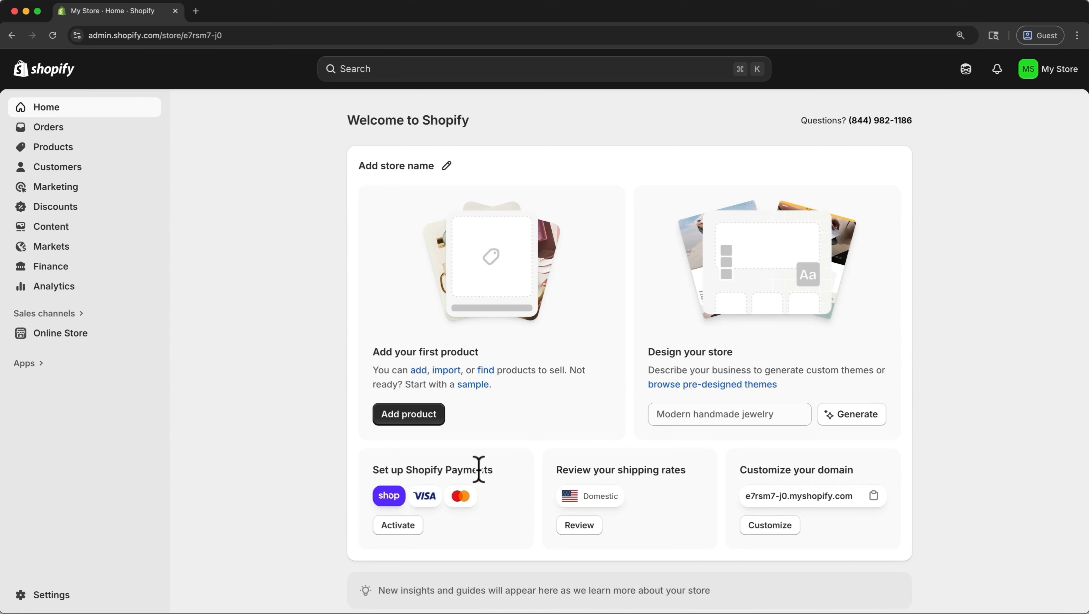
Review the store's plan details in the settings and return to the admin home page
click(69, 599)
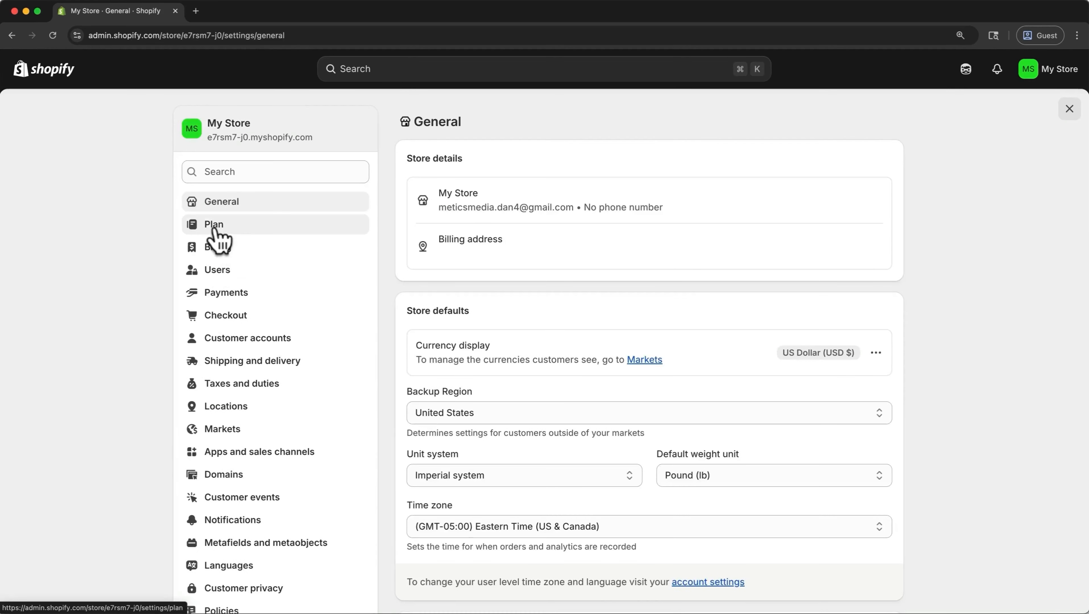
click(214, 225)
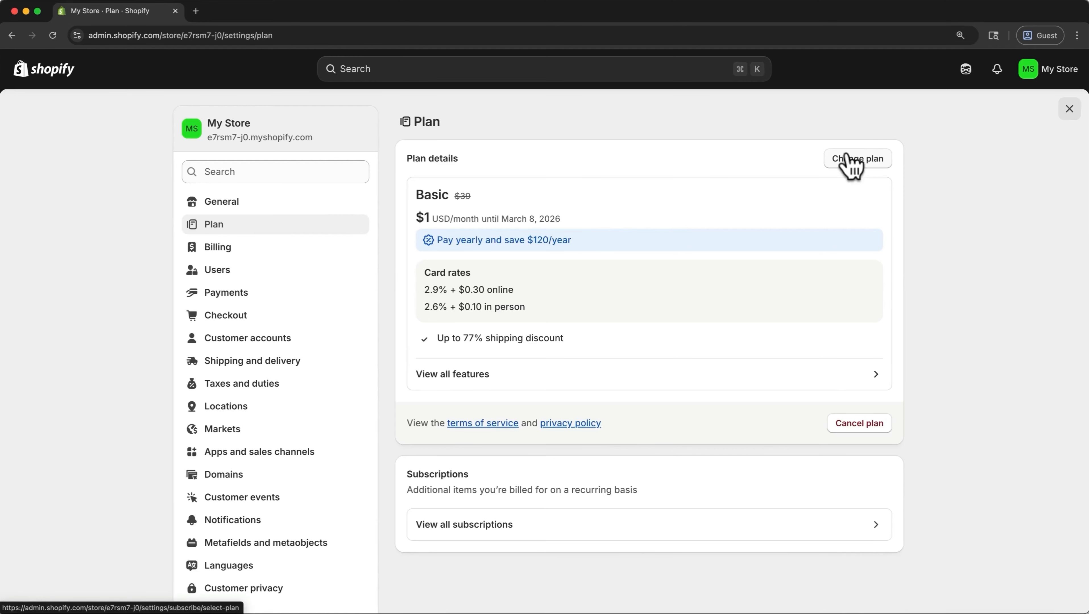
click(1070, 110)
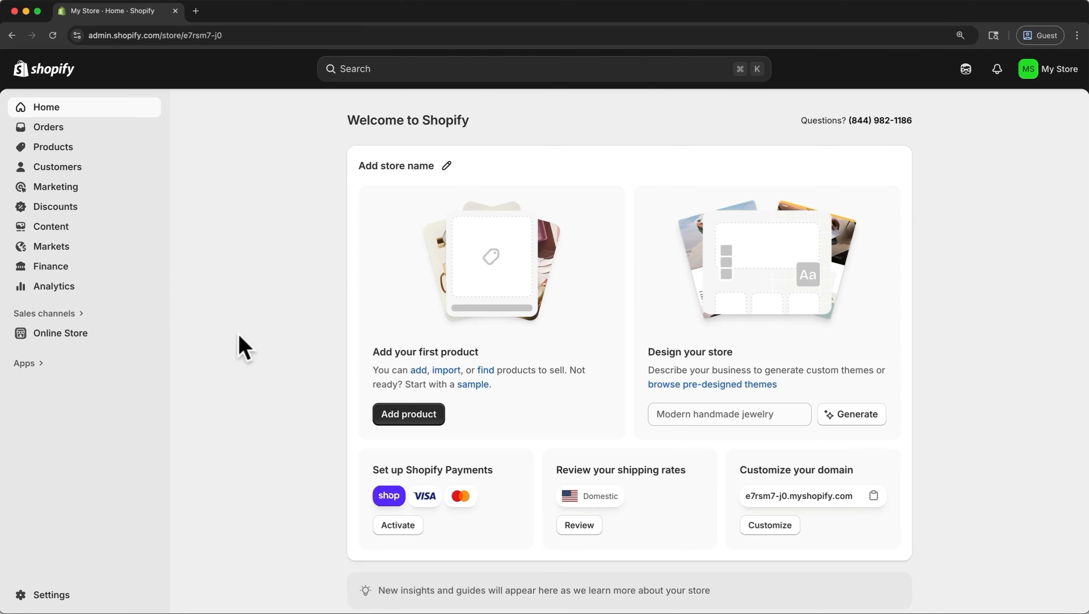
Generate themes from the description "modern minimal clothing brand, clean layout, neutral colors, simple typography, large lifestyle photography, soft shadows, high contrast buttons, spacious sections, premium feel"
click(104, 334)
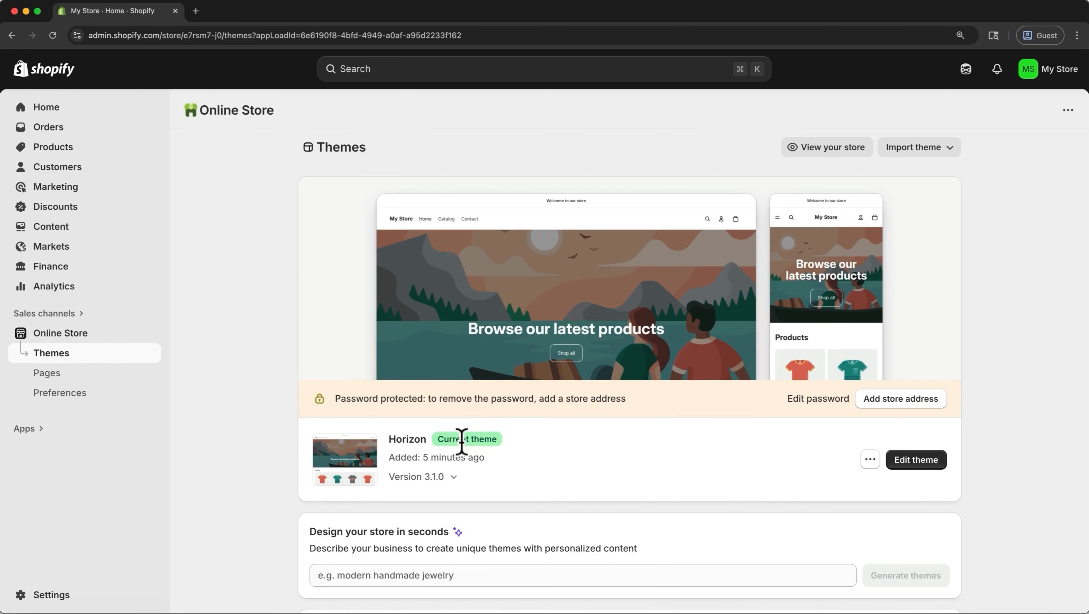
scroll(461, 441, down, 5)
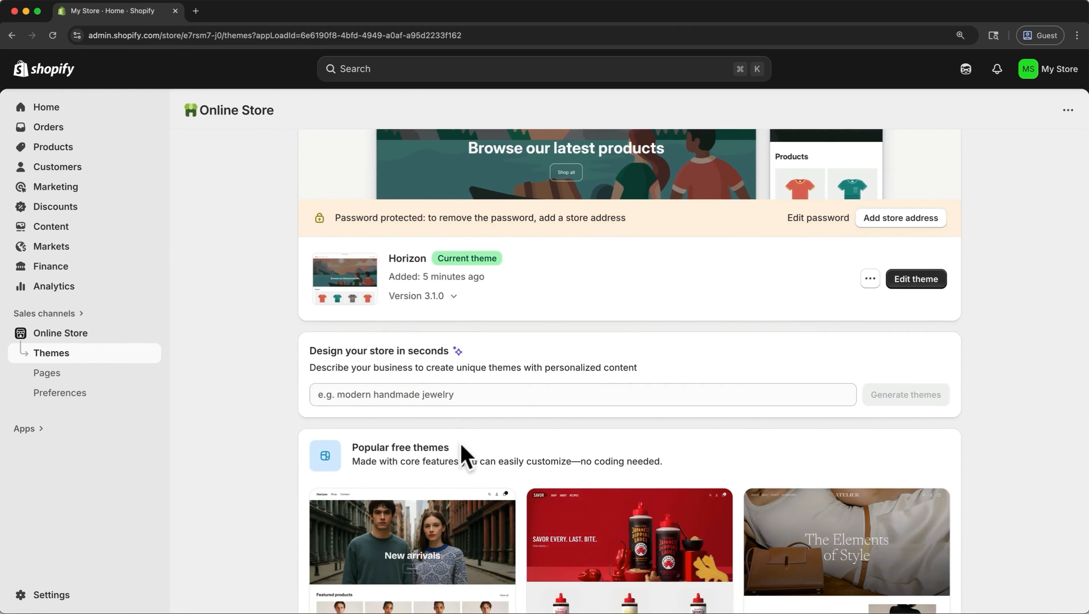
click(542, 394)
key(super+v)
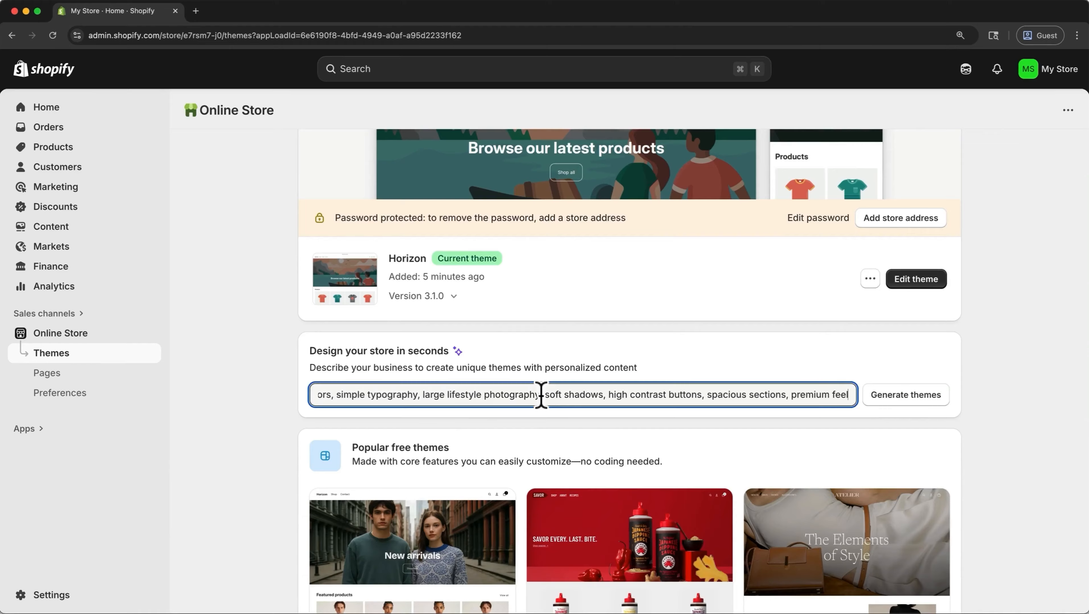
click(871, 397)
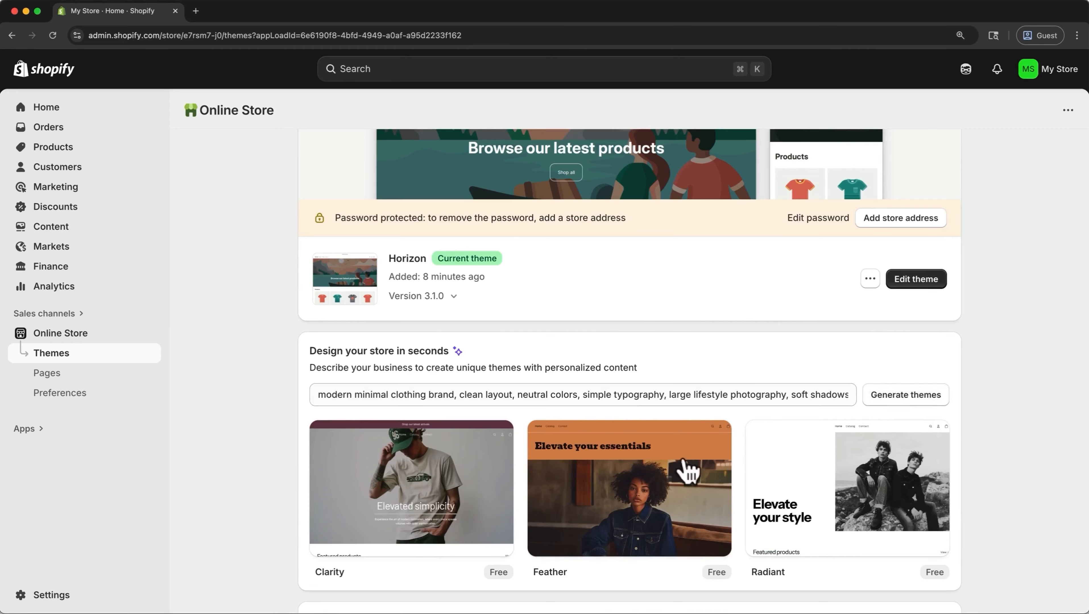
Preview the demo of the generated Clarity theme and try the theme on the store
mouse_move(477, 469)
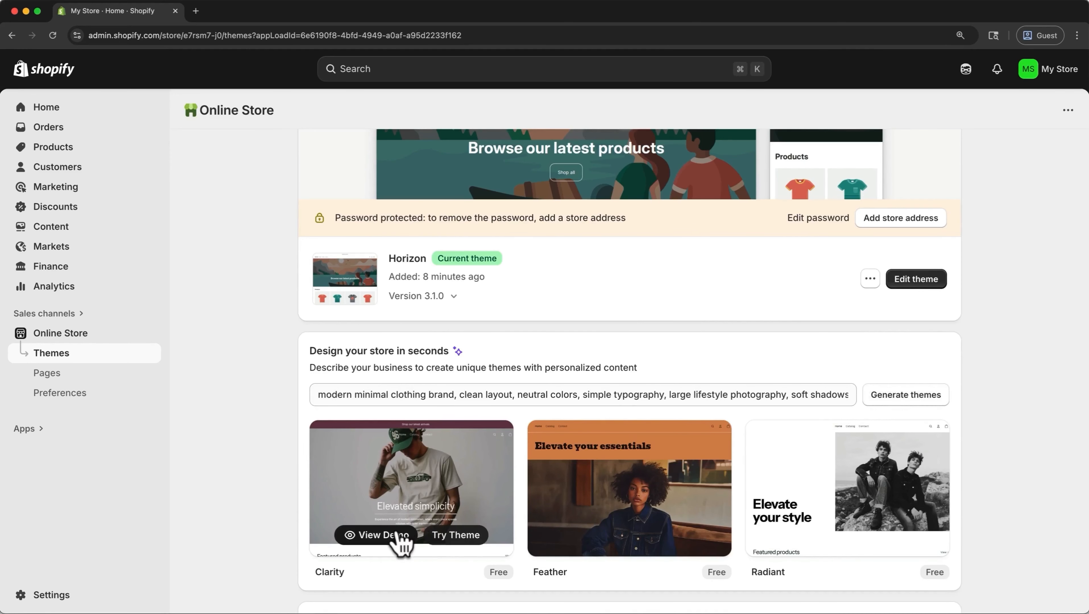
click(383, 535)
scroll(401, 545, down, 15)
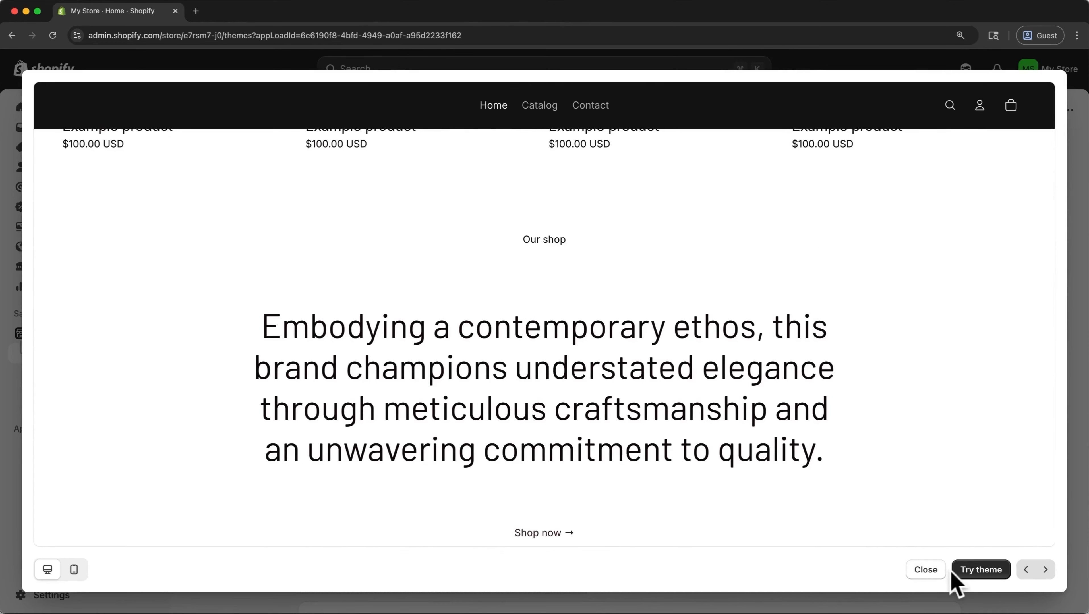
click(928, 574)
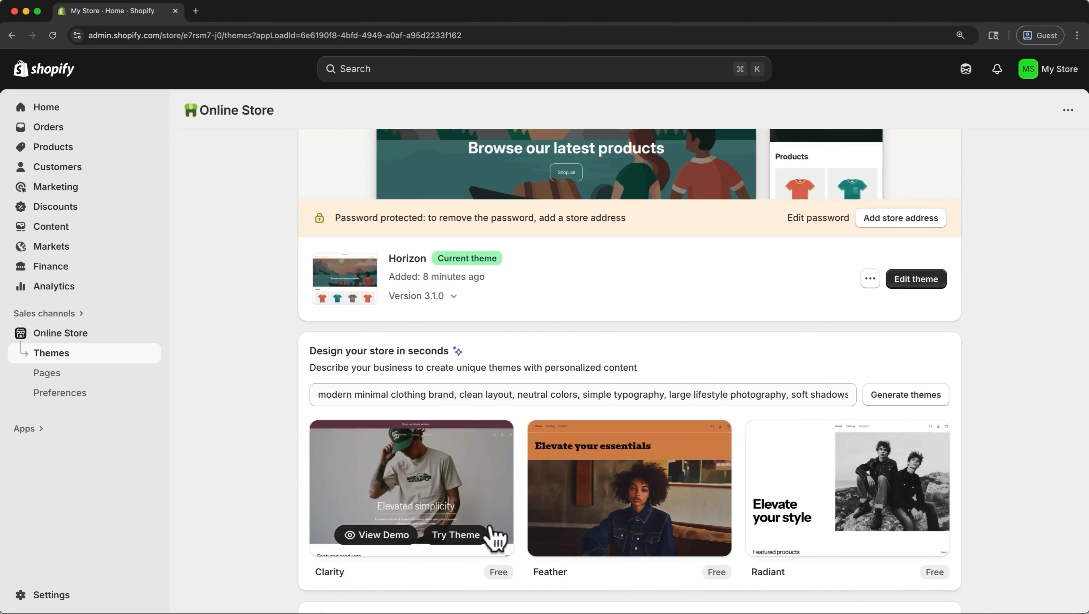
click(469, 538)
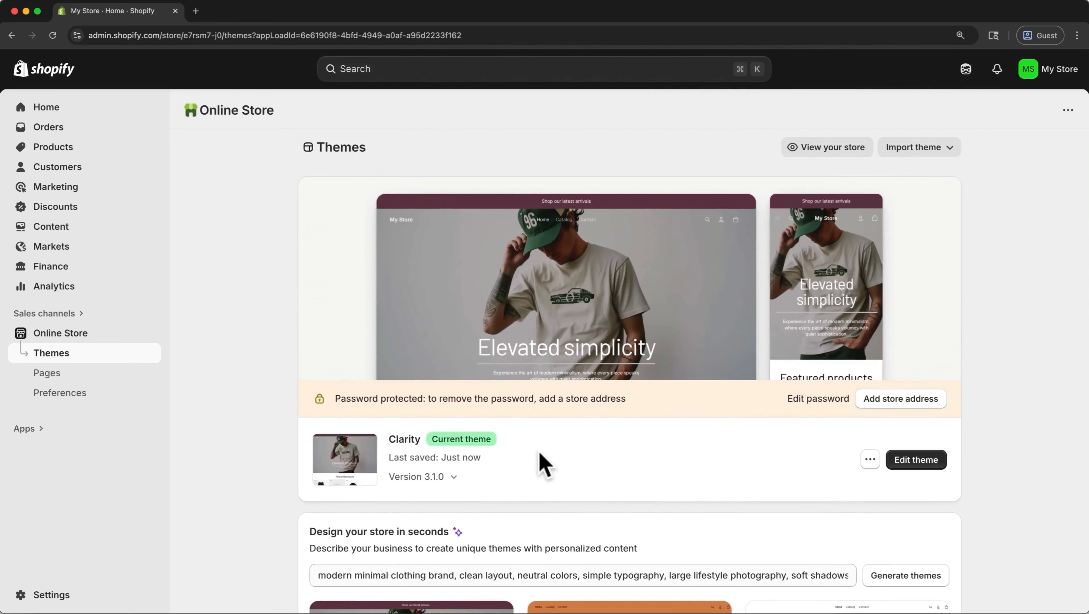
Open the Shopify Theme Store and filter the themes by Free price and the Clothing industry
scroll(544, 463, down, 10)
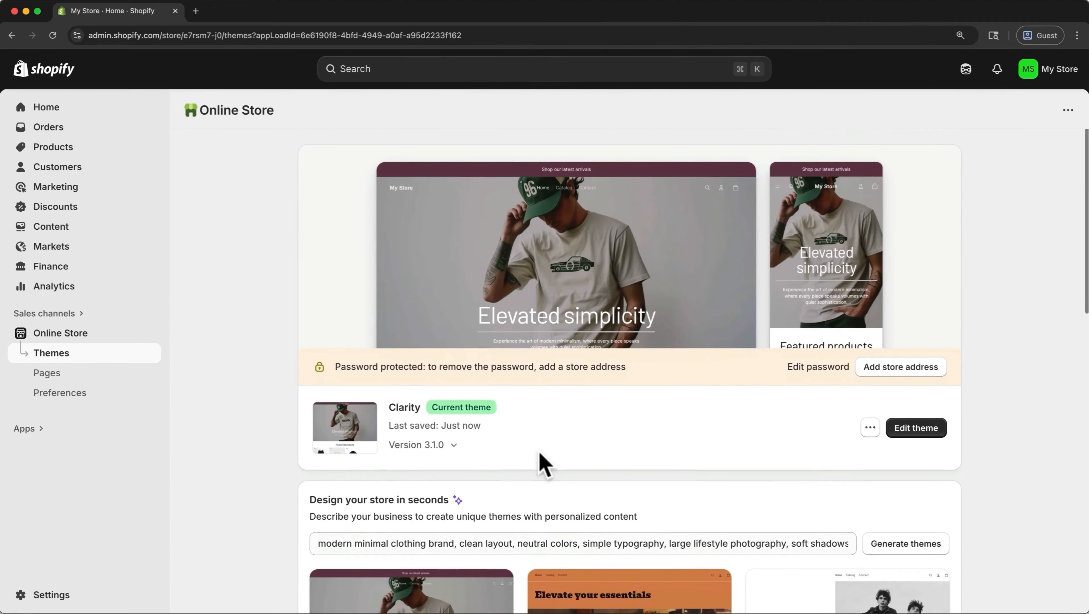
scroll(544, 462, down, 4)
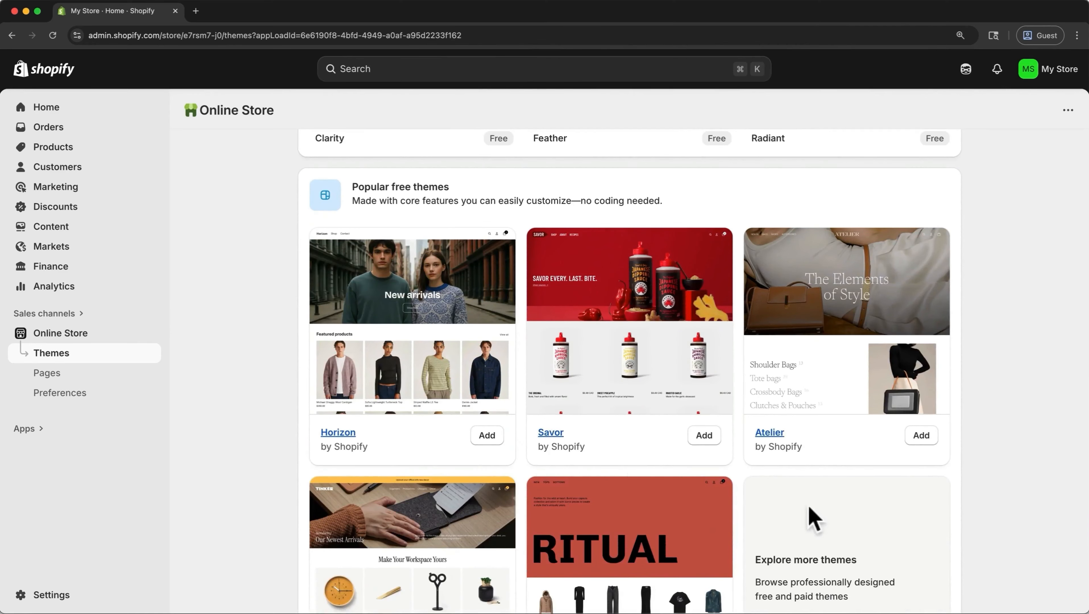
scroll(813, 519, down, 3)
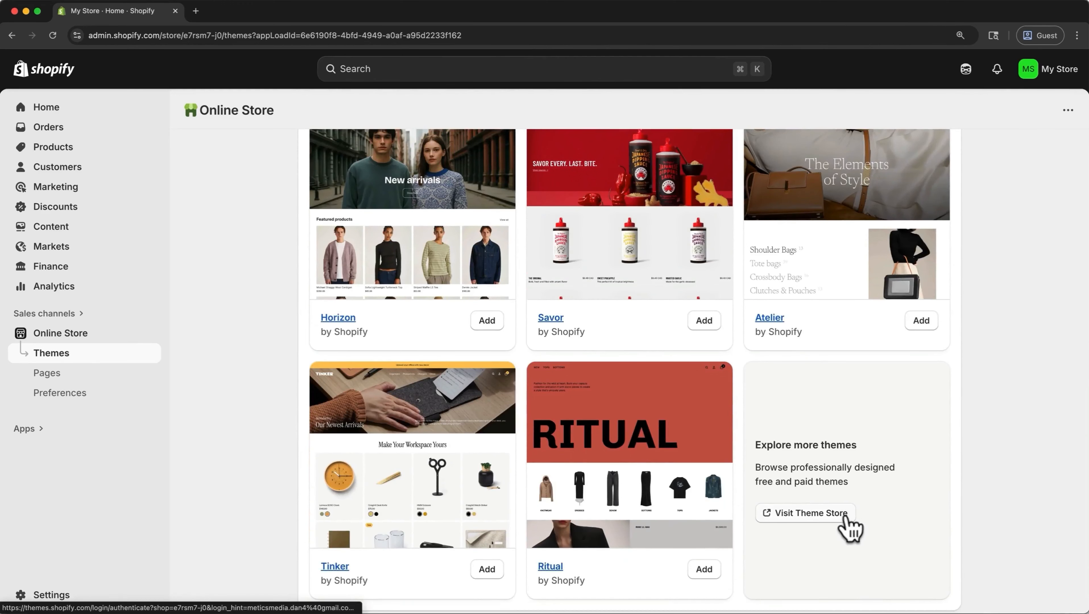
click(844, 531)
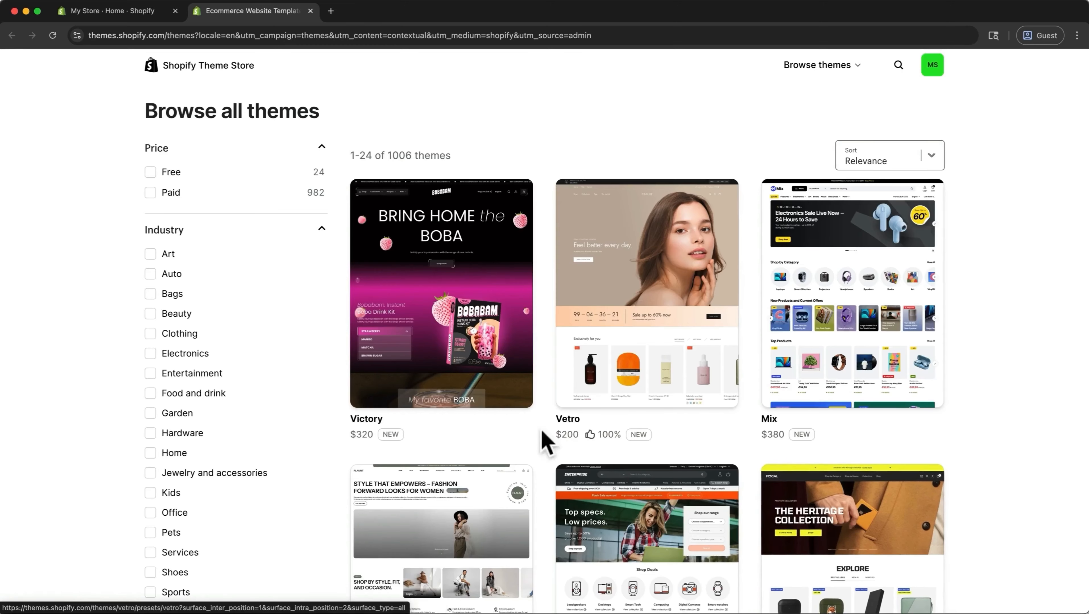
click(150, 172)
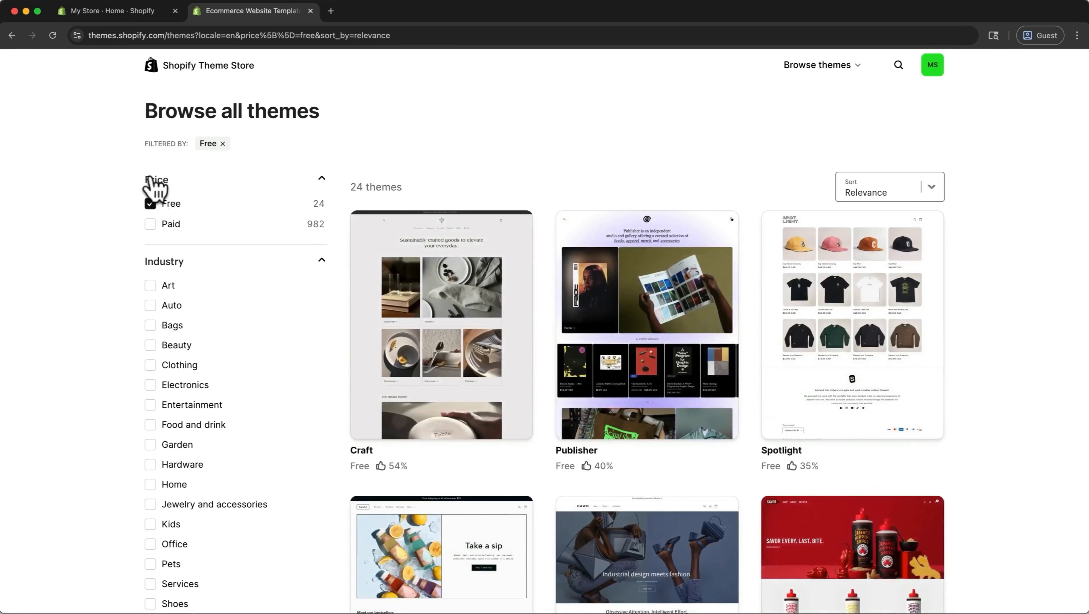
click(151, 365)
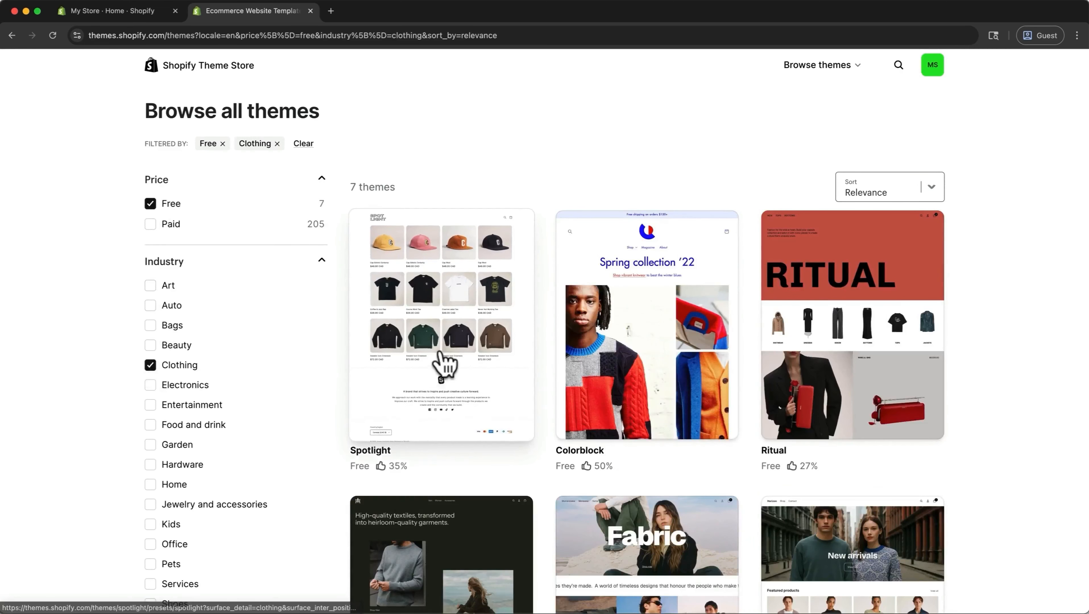
Preview the Fabric theme's demo and add the theme to the store
scroll(445, 365, down, 7)
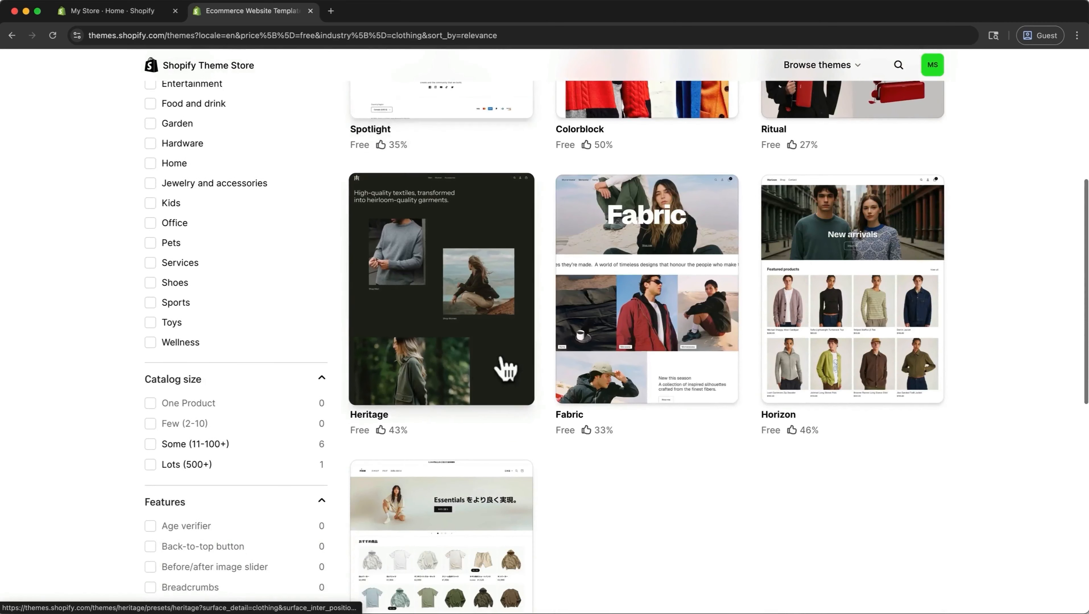
click(616, 336)
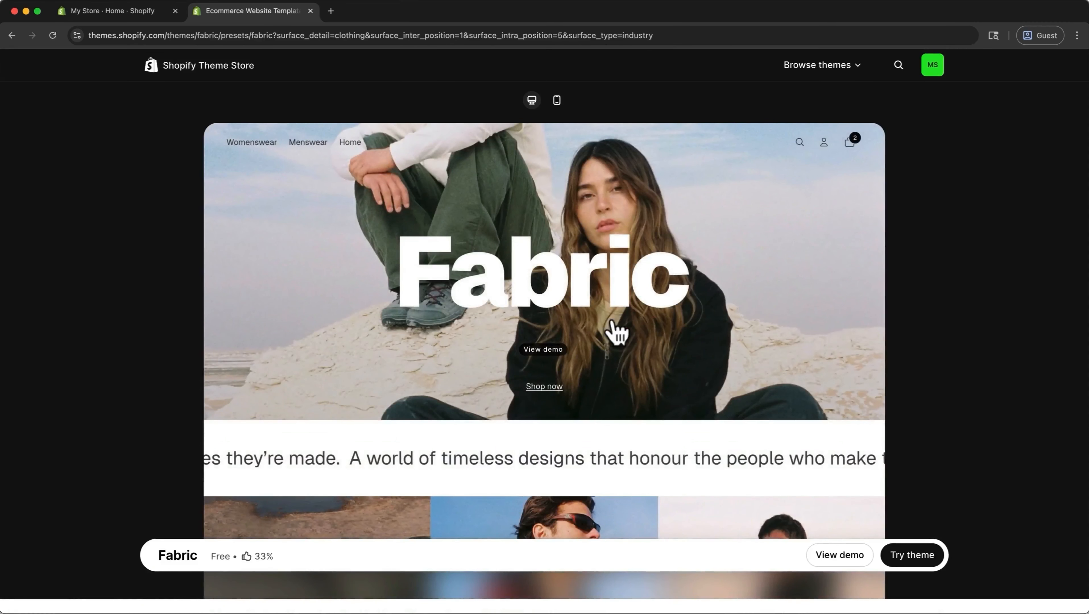
click(846, 559)
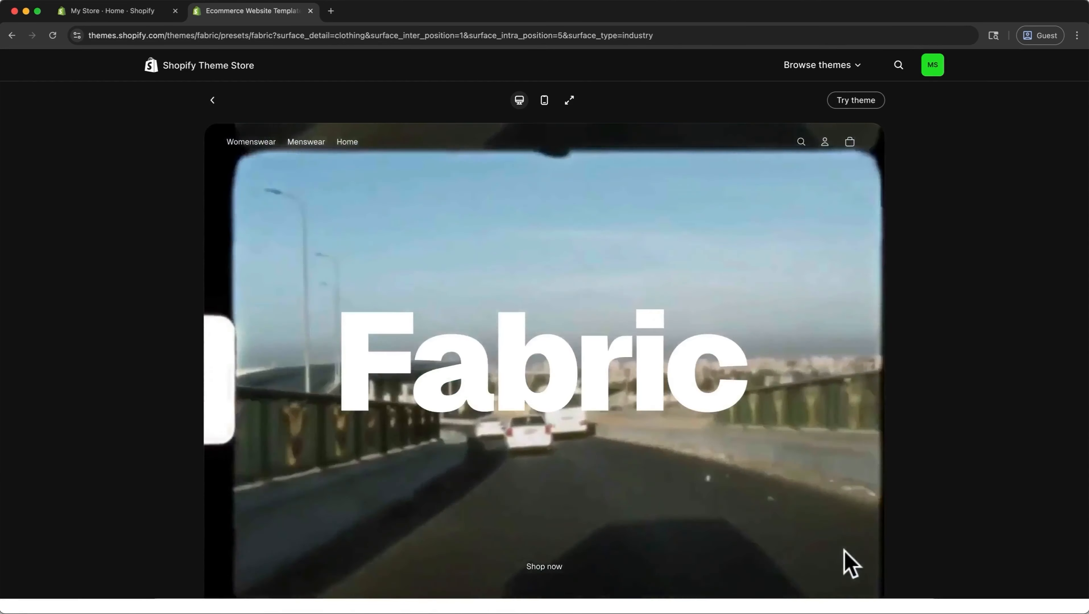
scroll(844, 551, down, 9)
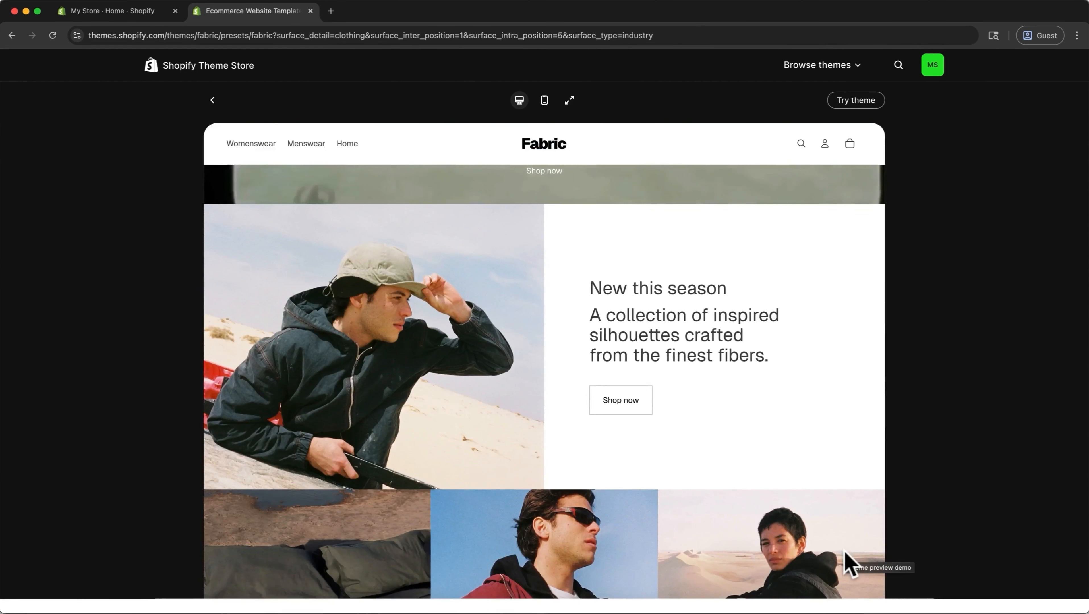
click(857, 103)
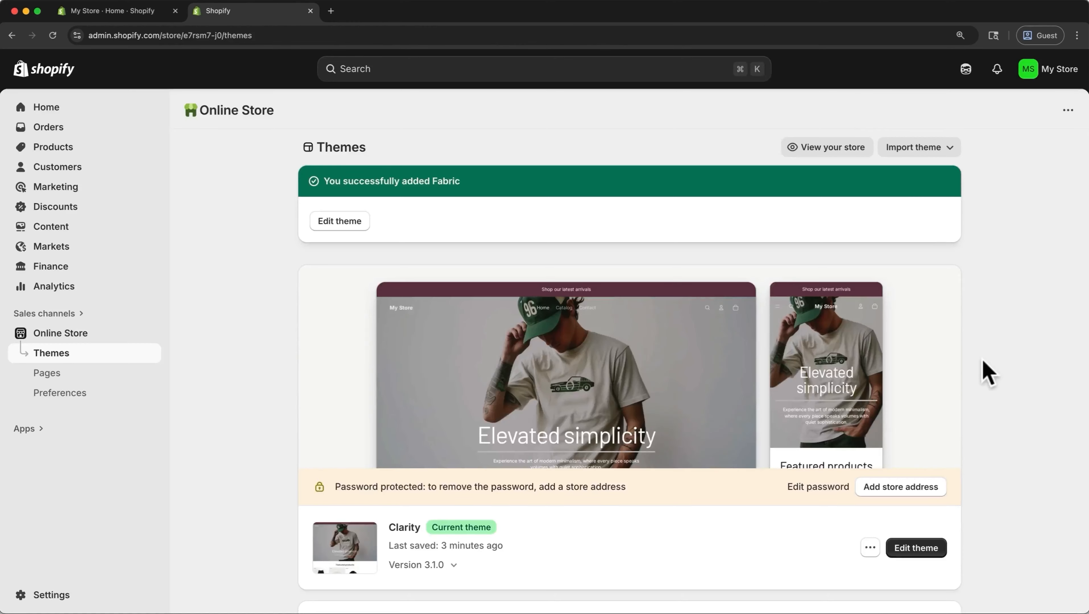
Publish the Fabric theme from the theme library as the store's current theme
scroll(985, 369, down, 6)
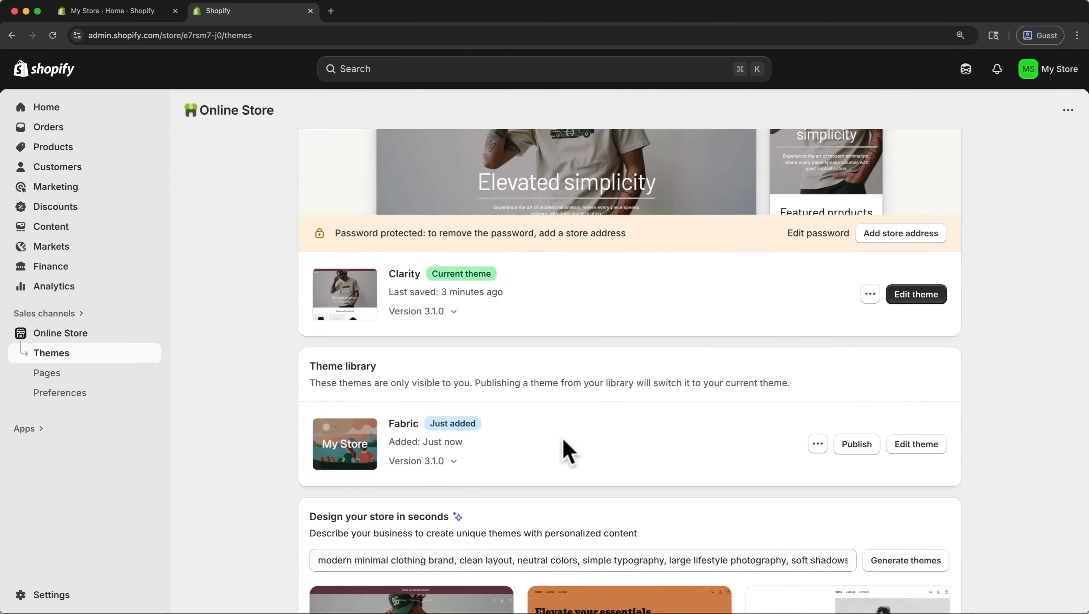
click(856, 446)
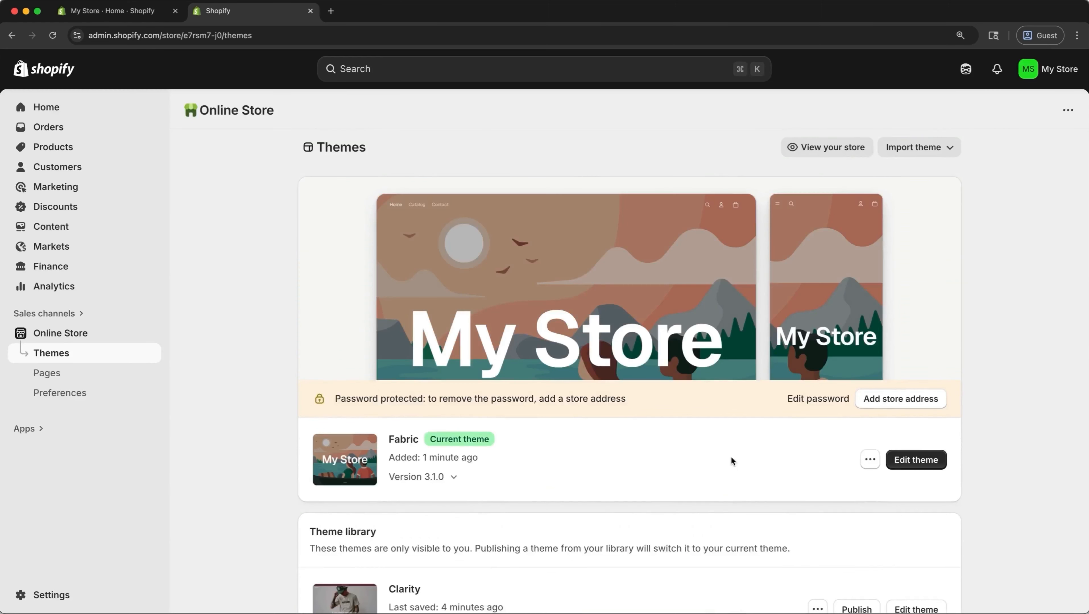
Add the Horizon theme from the popular free themes to the store's theme library
scroll(731, 458, down, 7)
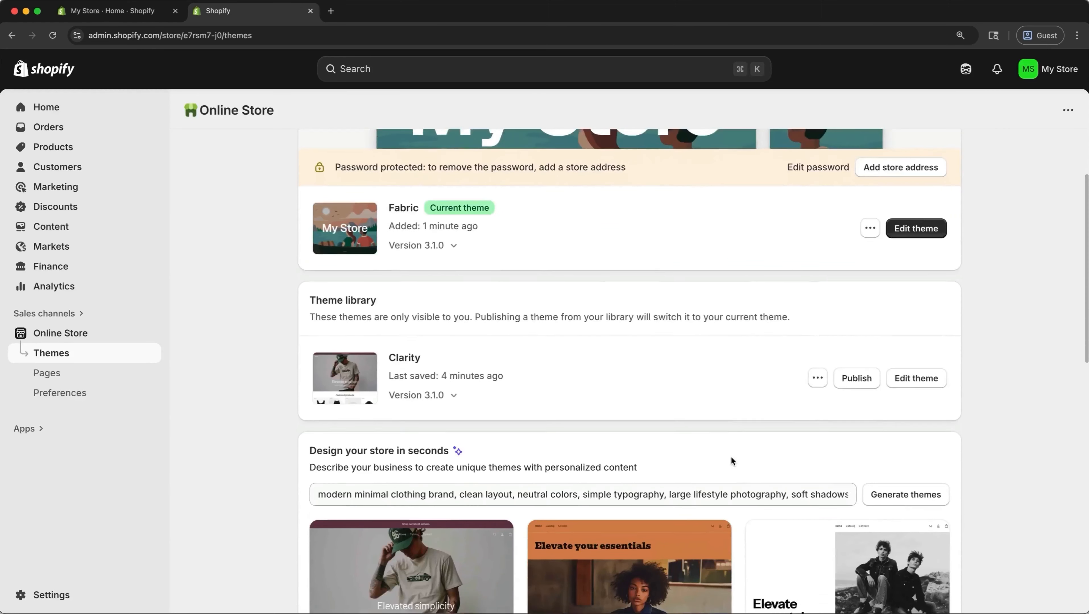
scroll(732, 458, down, 10)
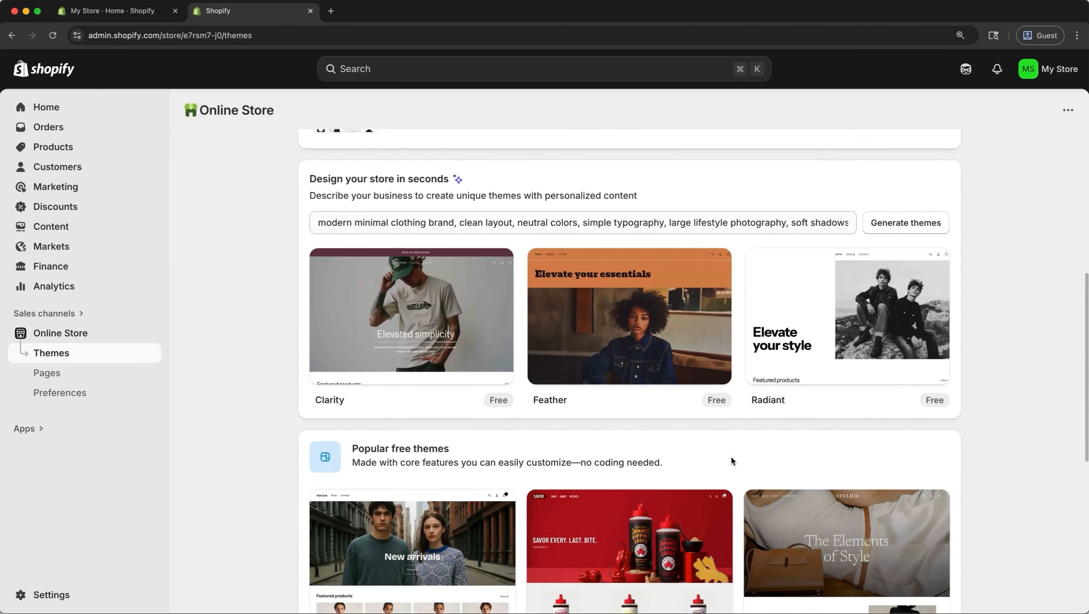
scroll(731, 456, down, 3)
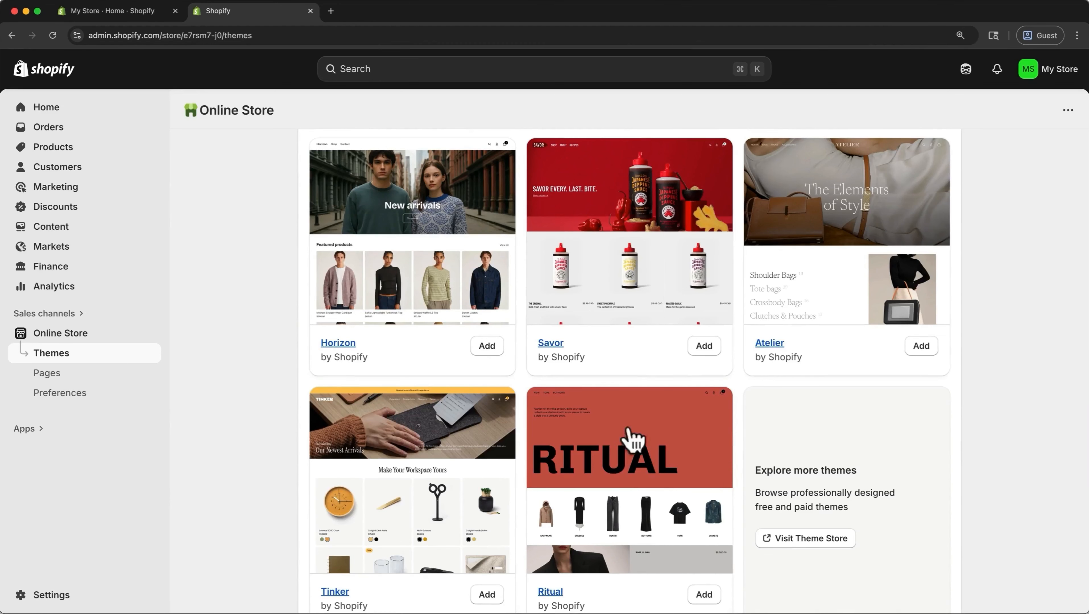
click(491, 347)
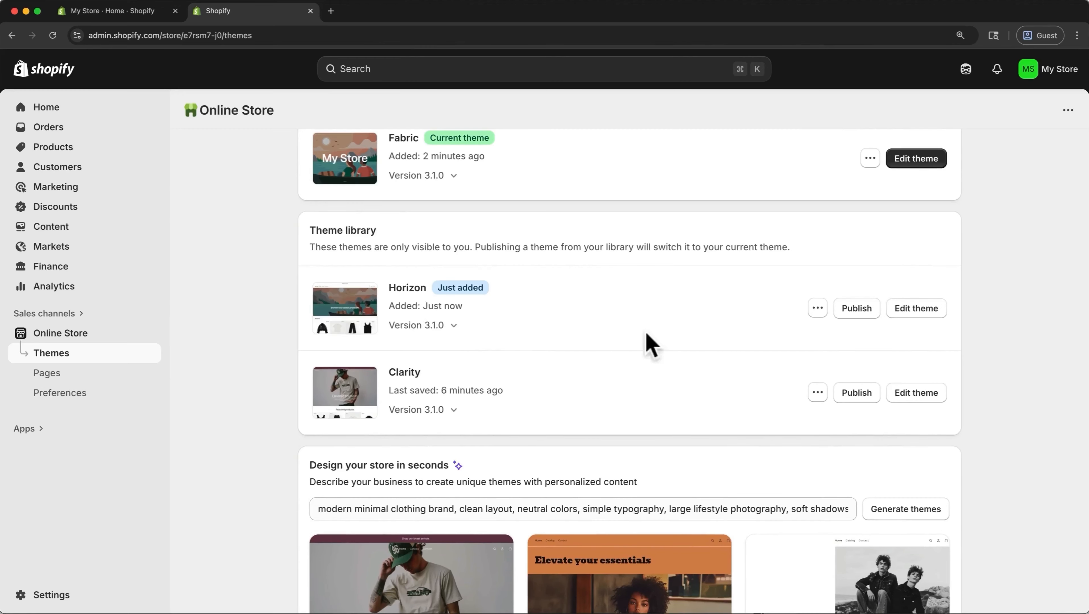
Publish the Horizon theme from the theme library as the store's current theme
click(849, 321)
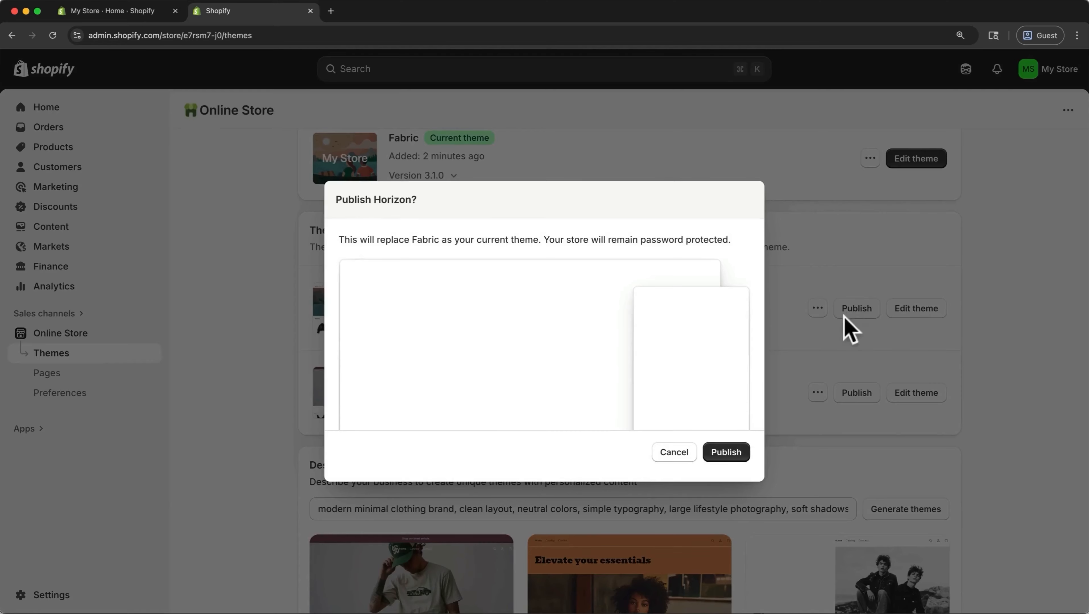
click(737, 456)
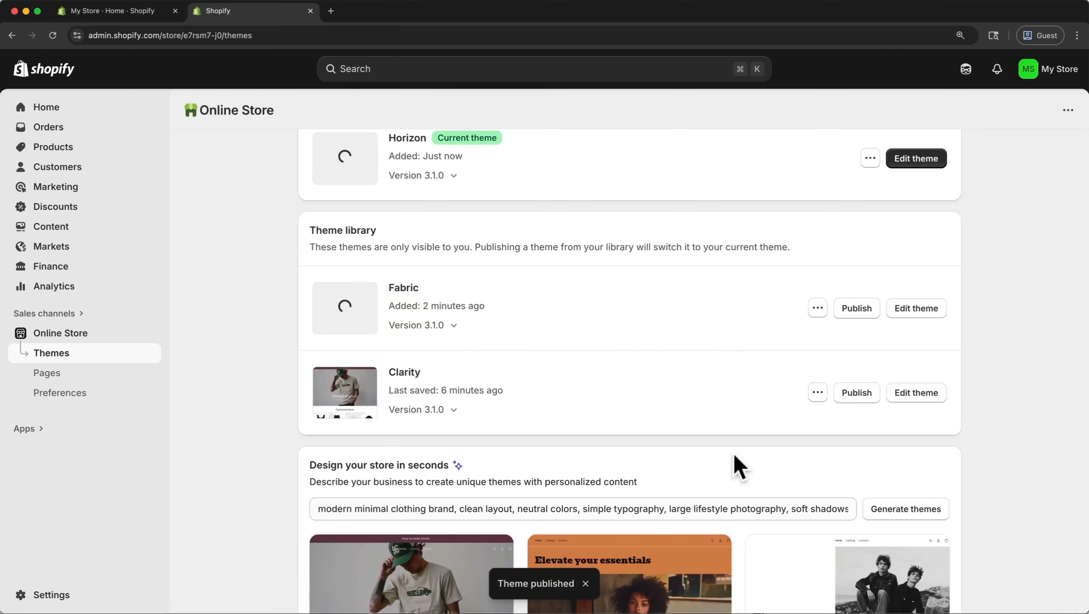
Remove the unused Fabric and Clarity themes from the theme library
scroll(736, 467, down, 5)
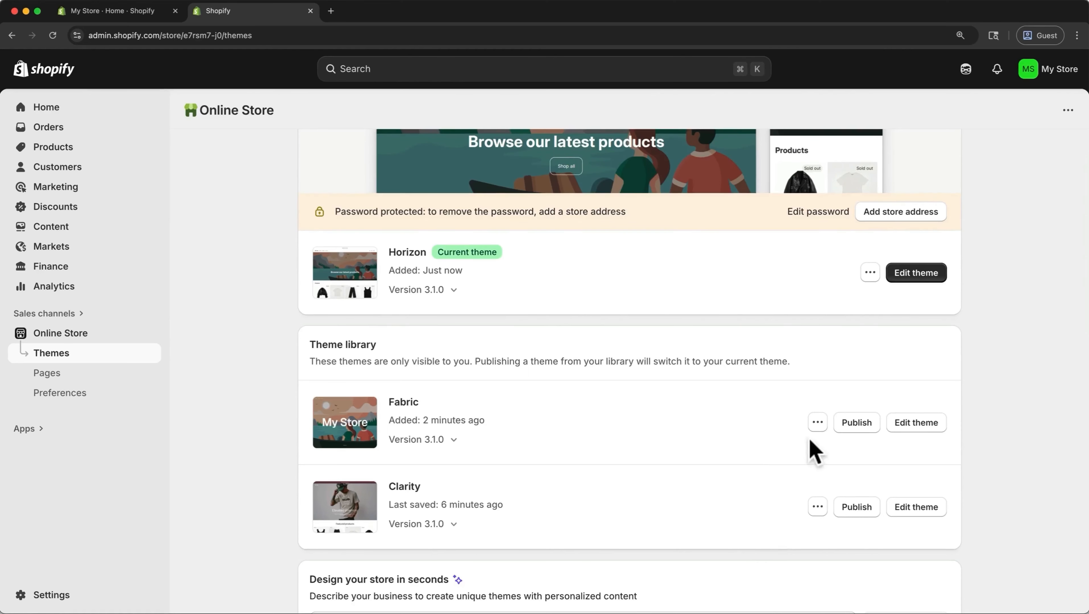
click(818, 422)
click(788, 394)
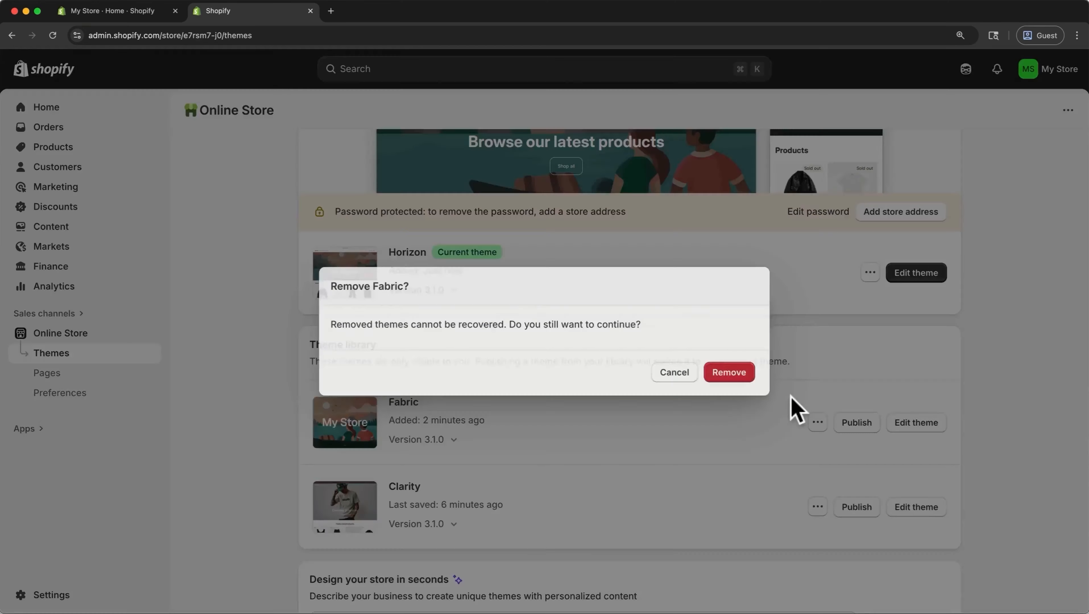
click(744, 372)
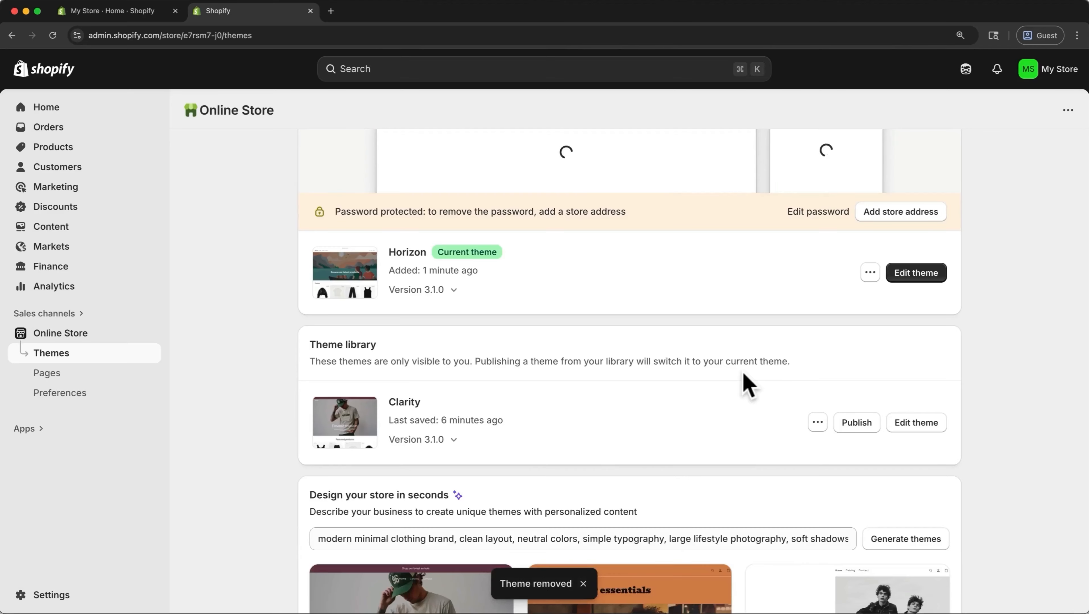
click(818, 424)
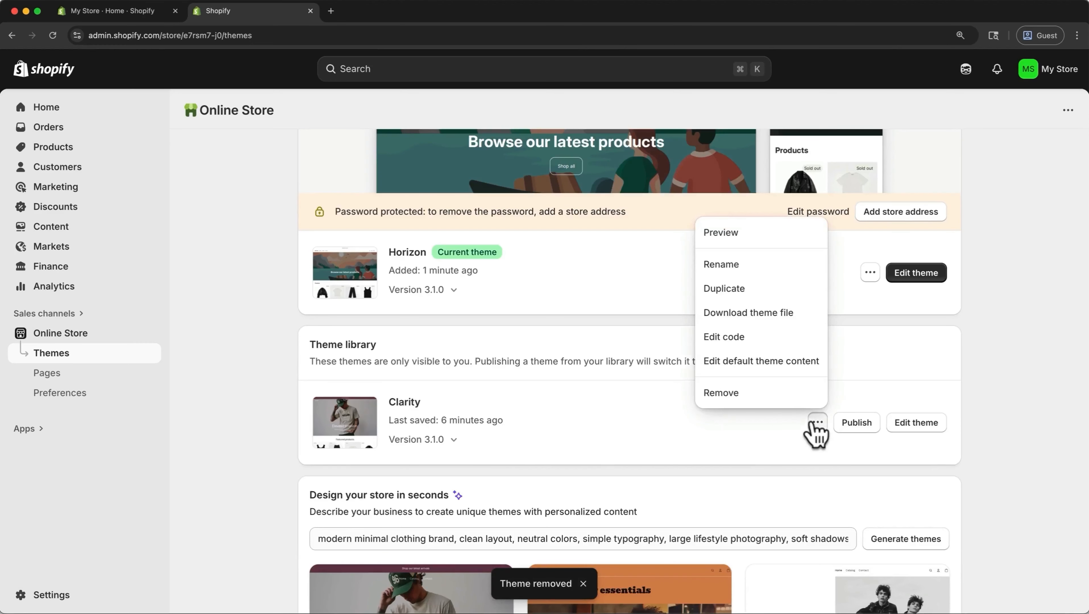
click(792, 394)
click(741, 373)
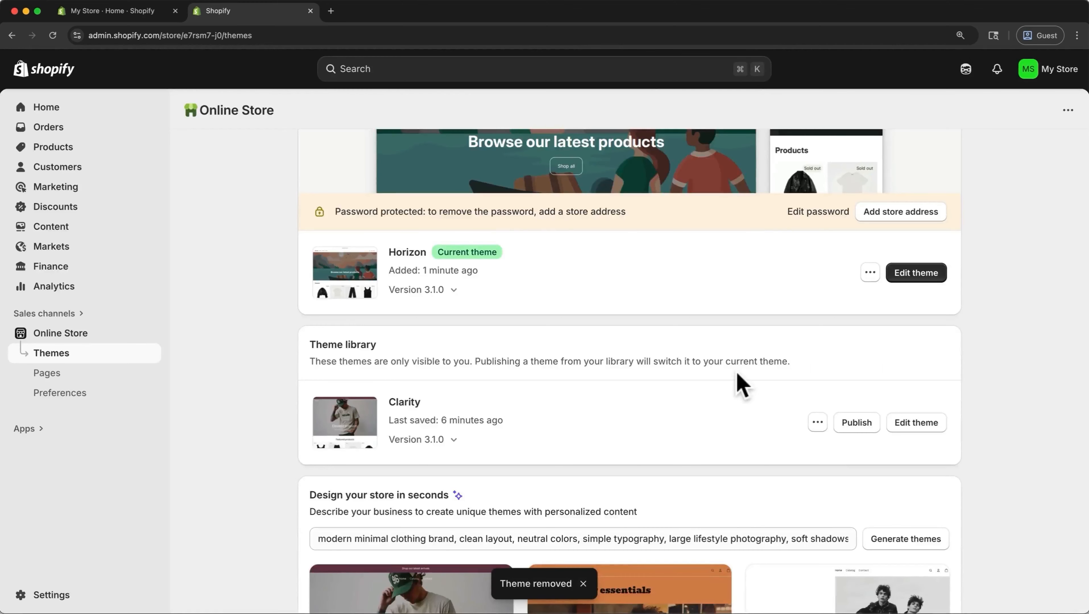
Close the extra store browser tab and open the Horizon theme for editing in a new one
scroll(741, 384, up, 5)
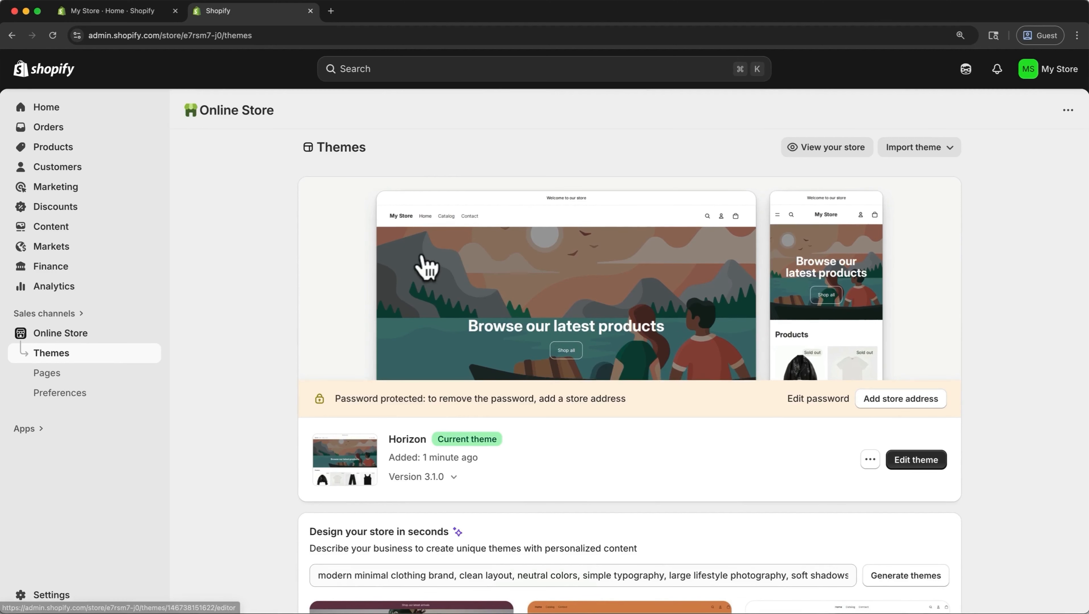
click(175, 11)
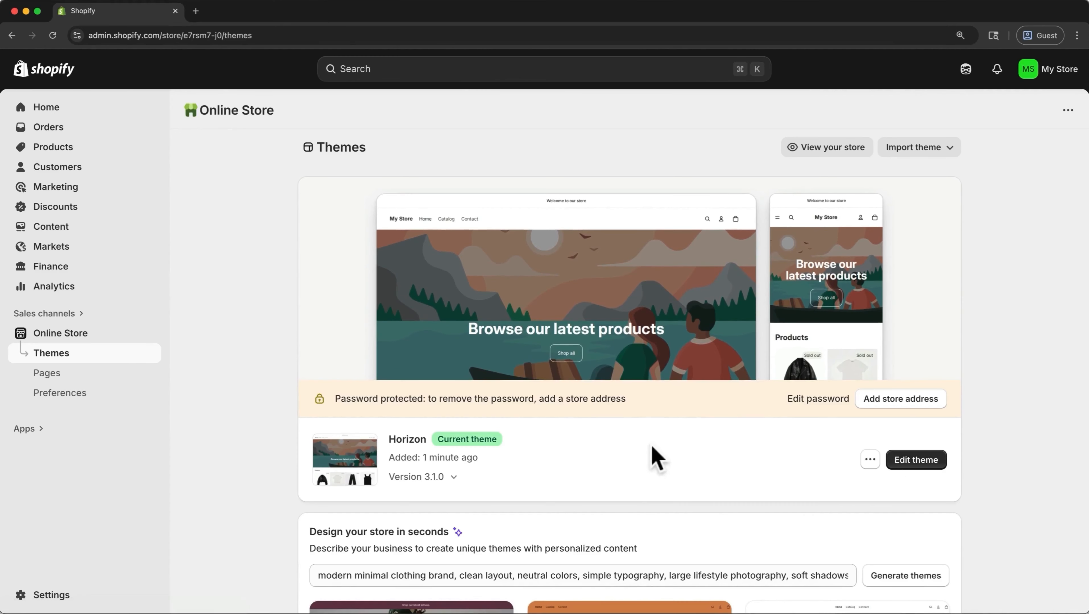
right_click(925, 458)
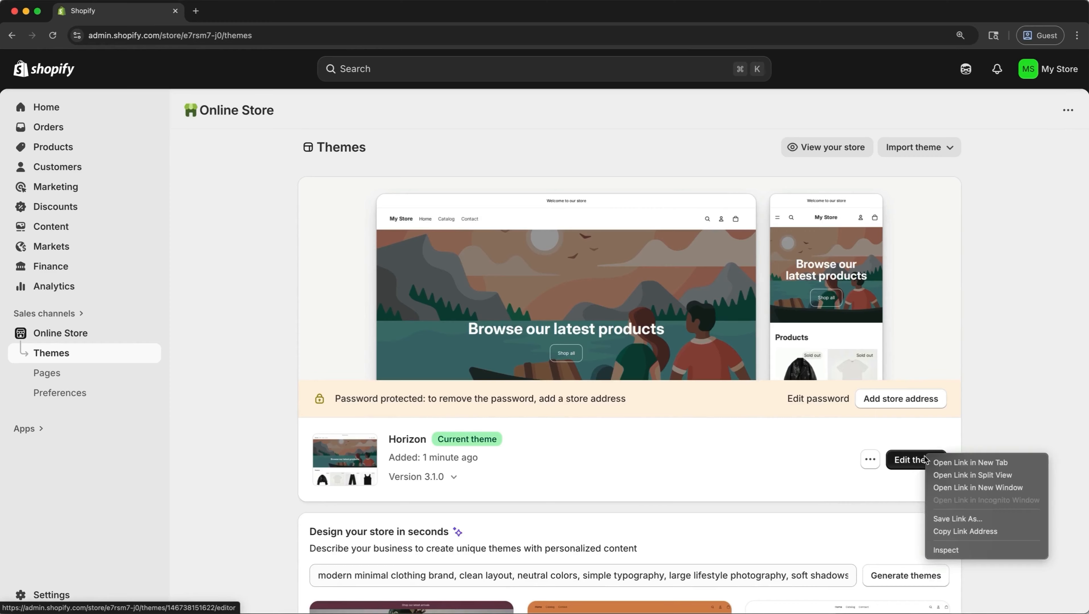
click(950, 465)
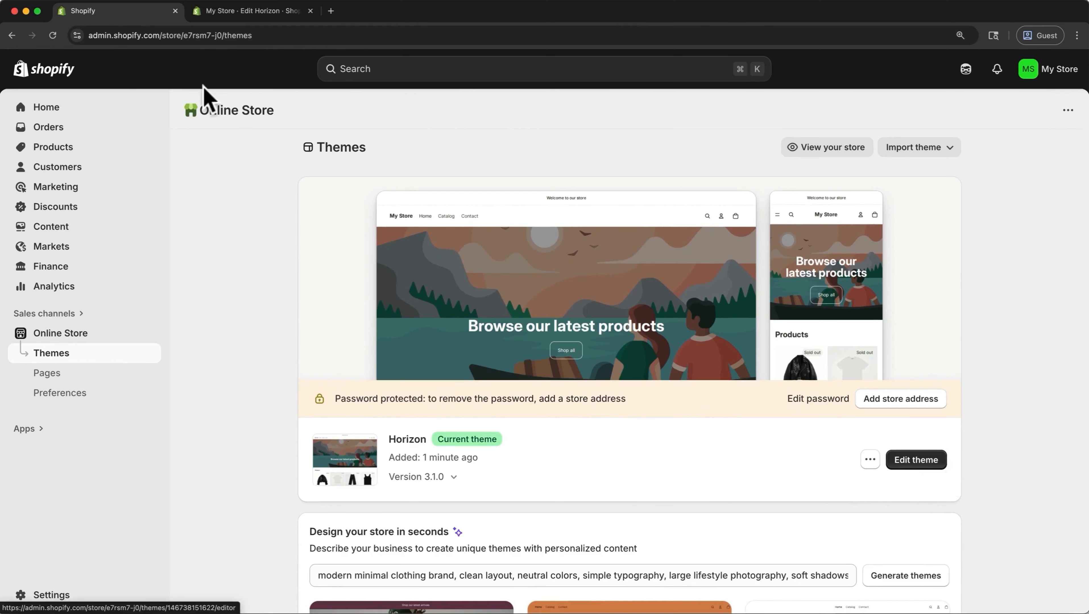
click(234, 13)
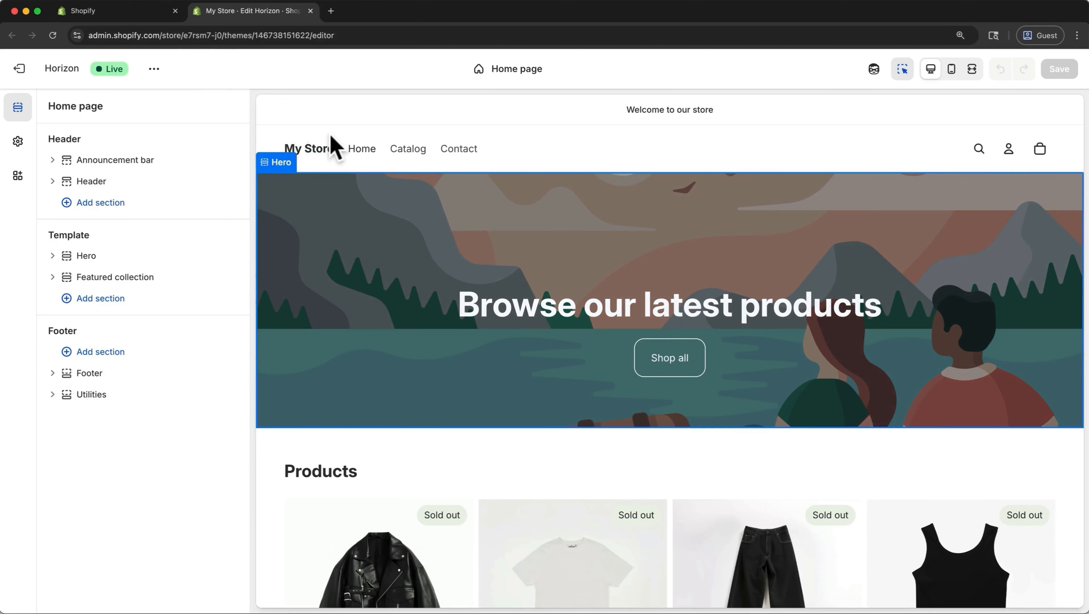
Exit the theme editor to the themes page and reopen the Horizon theme for editing
click(27, 82)
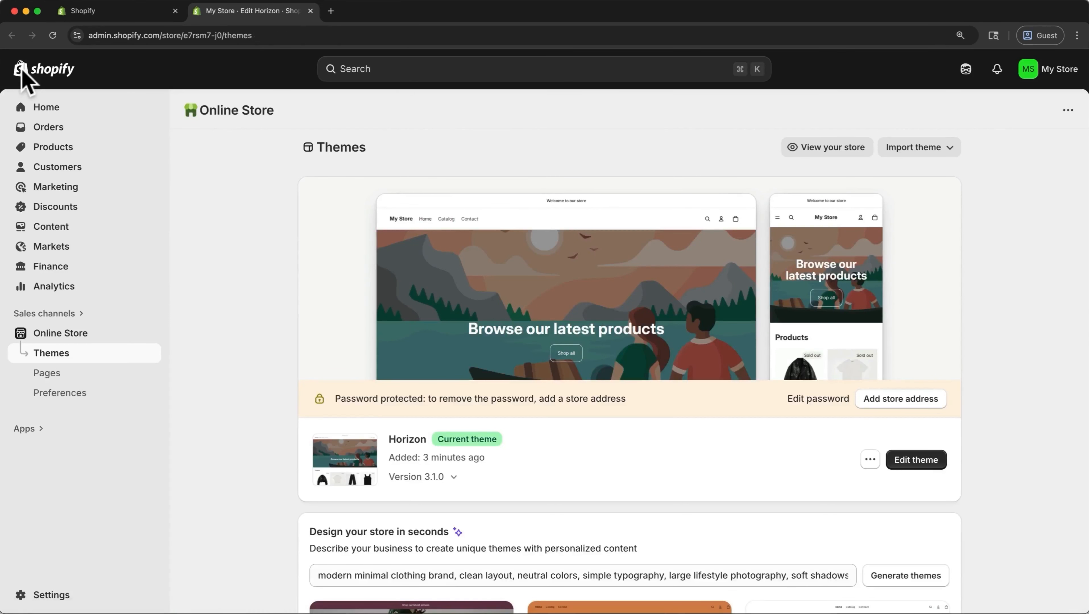
click(933, 462)
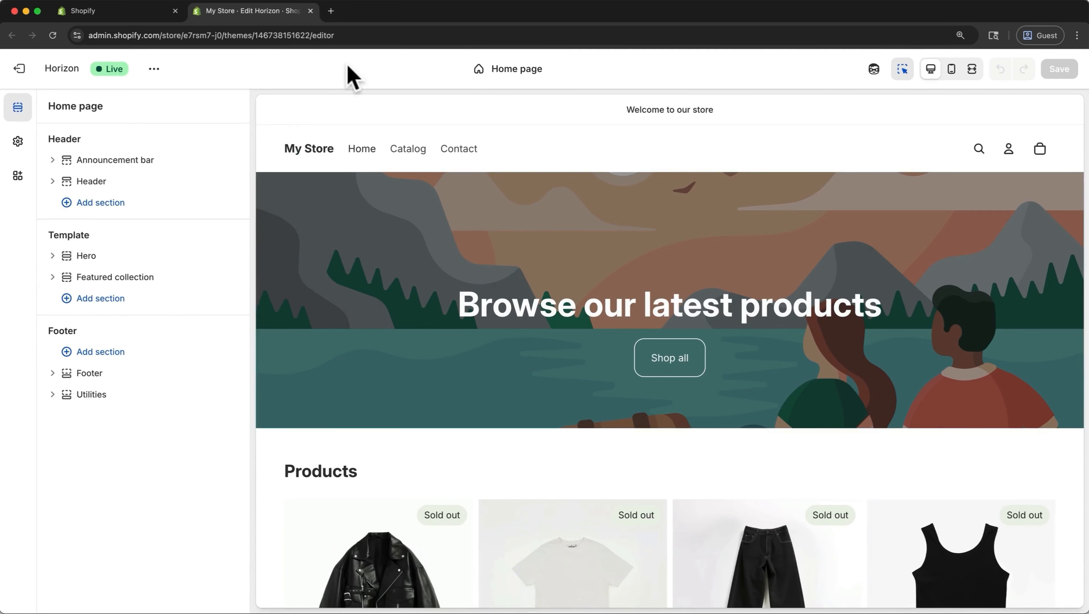
Look over the list of editable store pages and preview the home page in mobile and desktop views
click(499, 70)
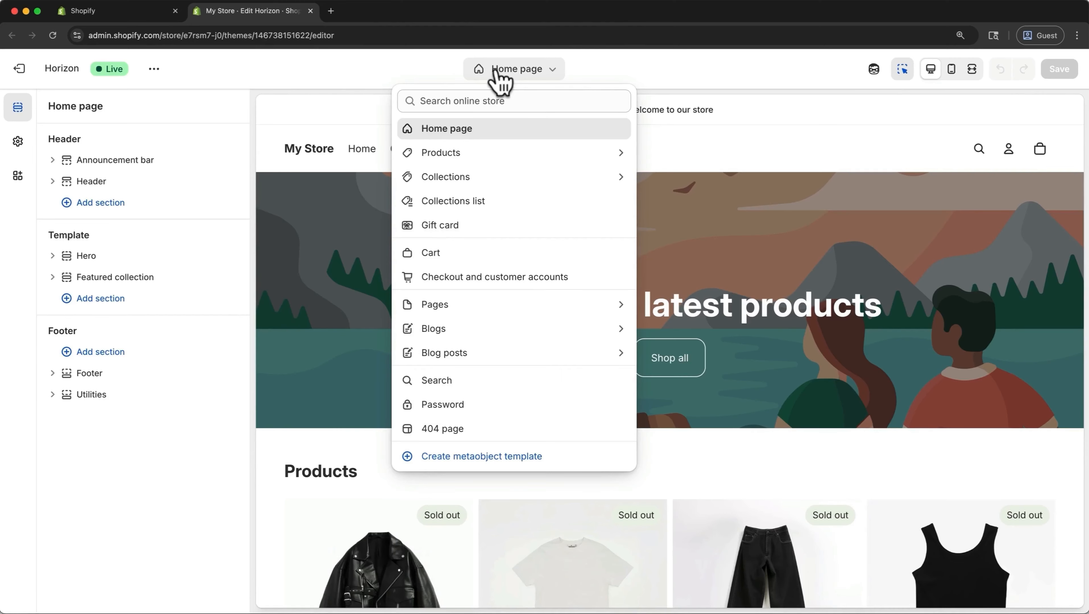
click(447, 64)
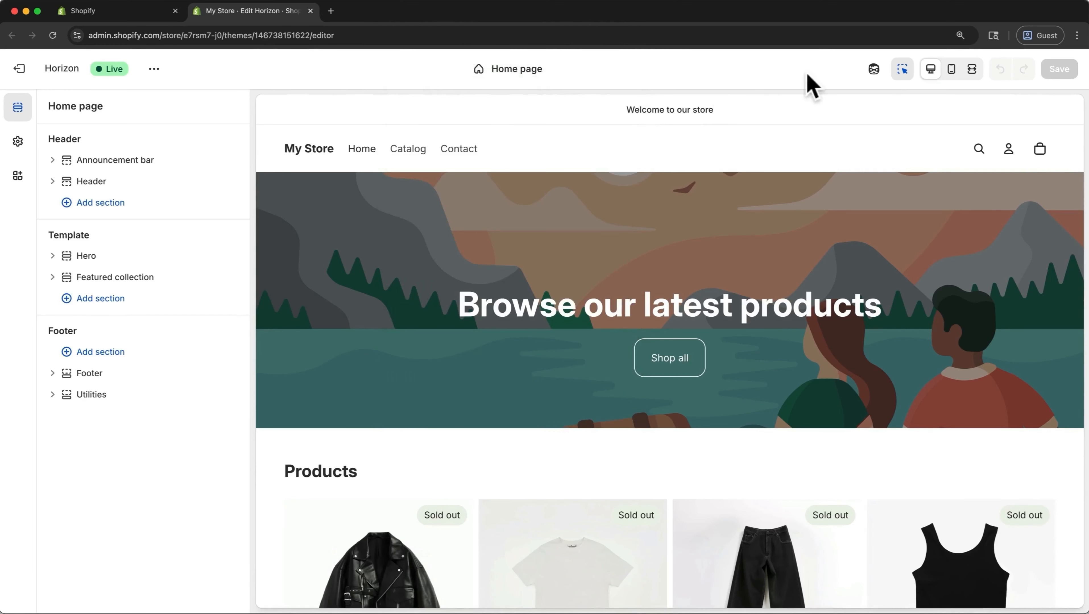
click(951, 71)
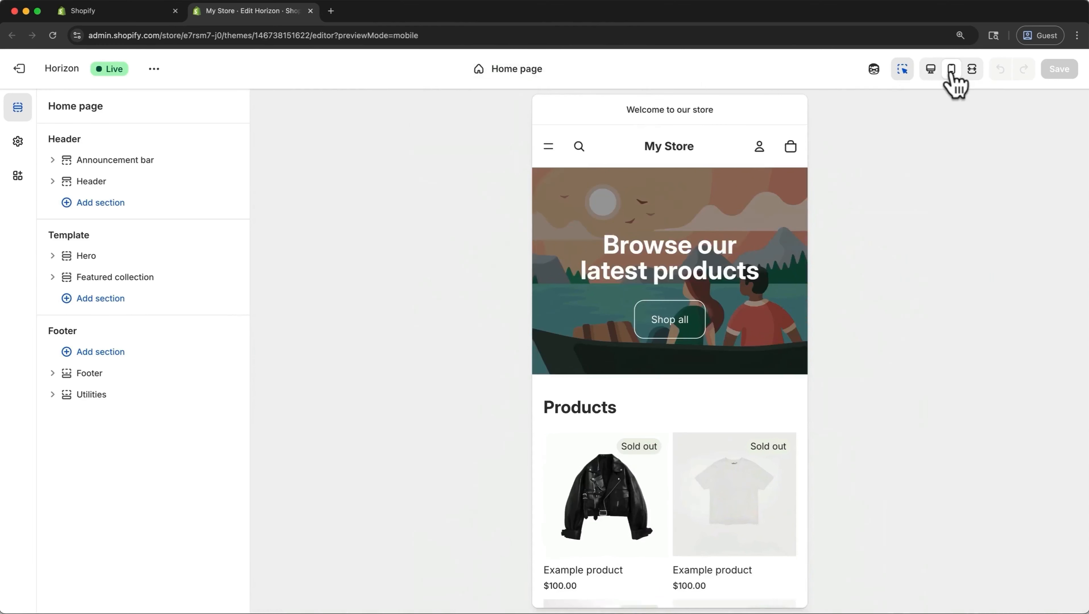
click(933, 71)
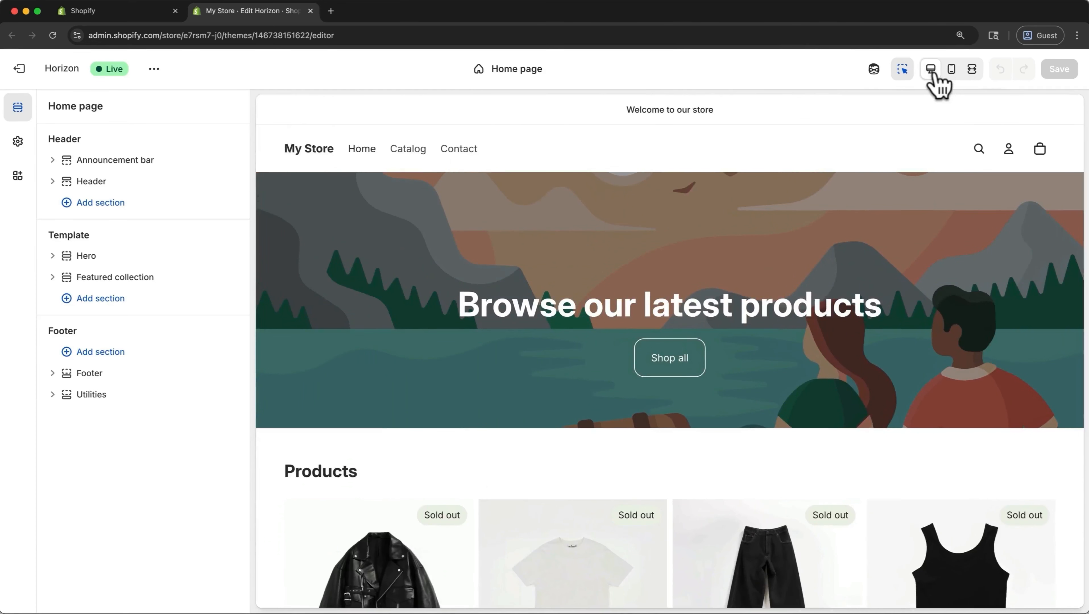
click(951, 70)
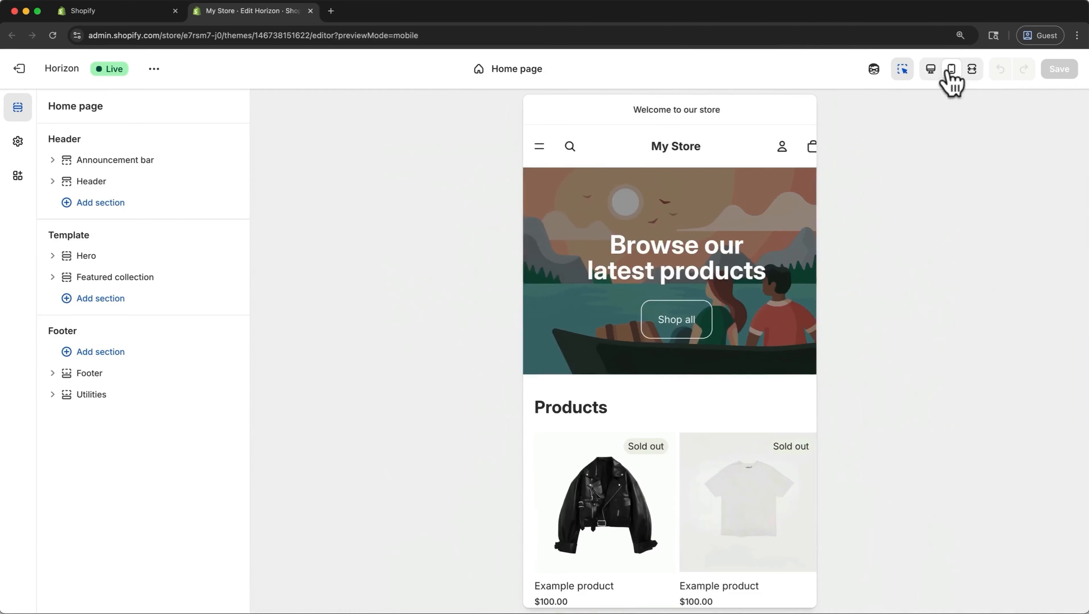
click(932, 69)
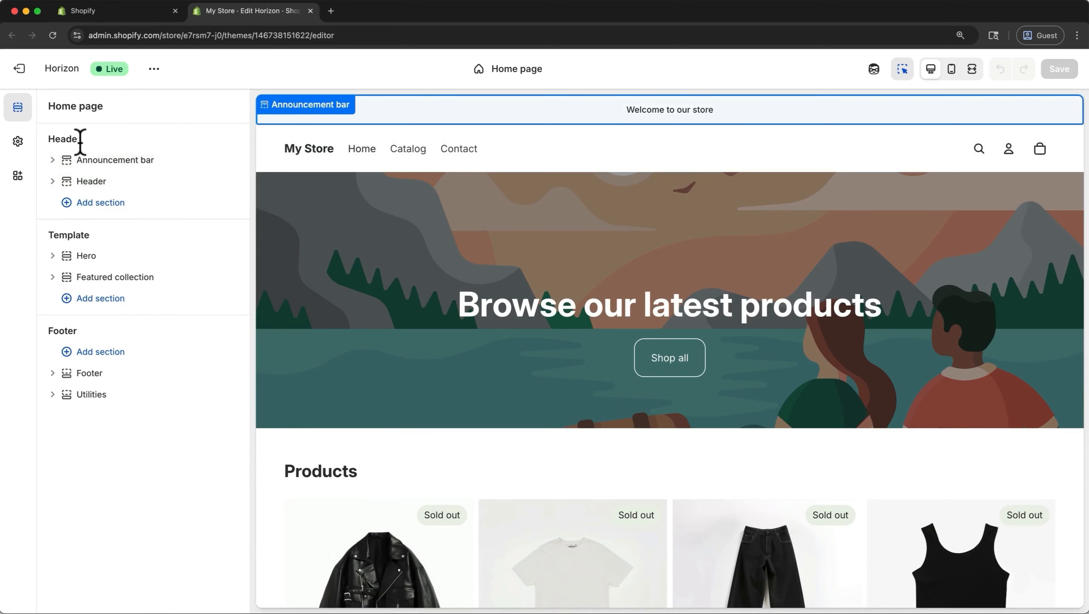
Review the settings of the Announcement bar and Header sections and return to the home page's section list
click(121, 159)
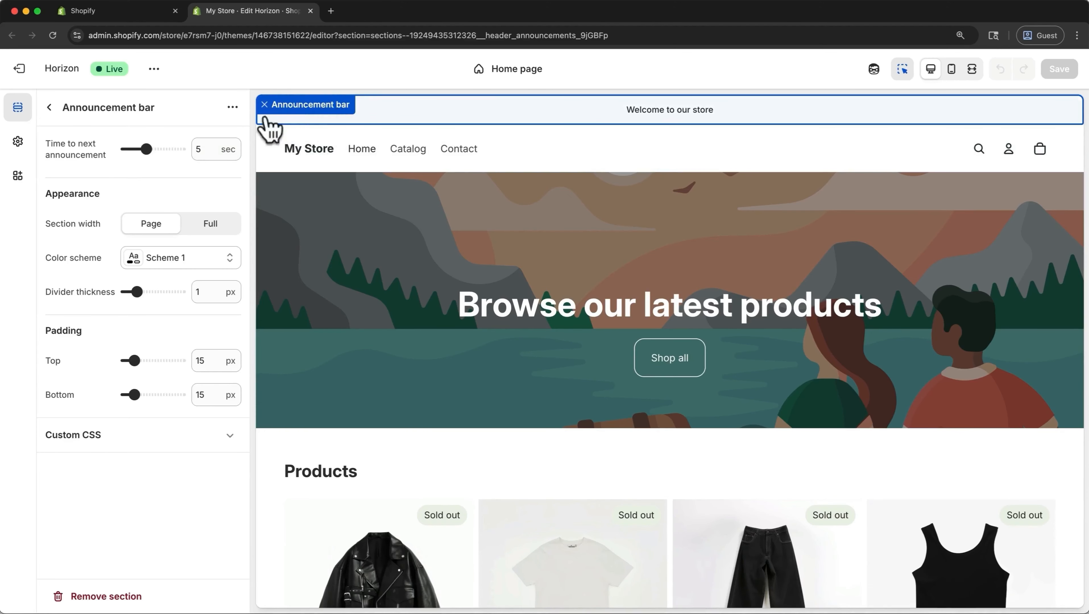
click(50, 107)
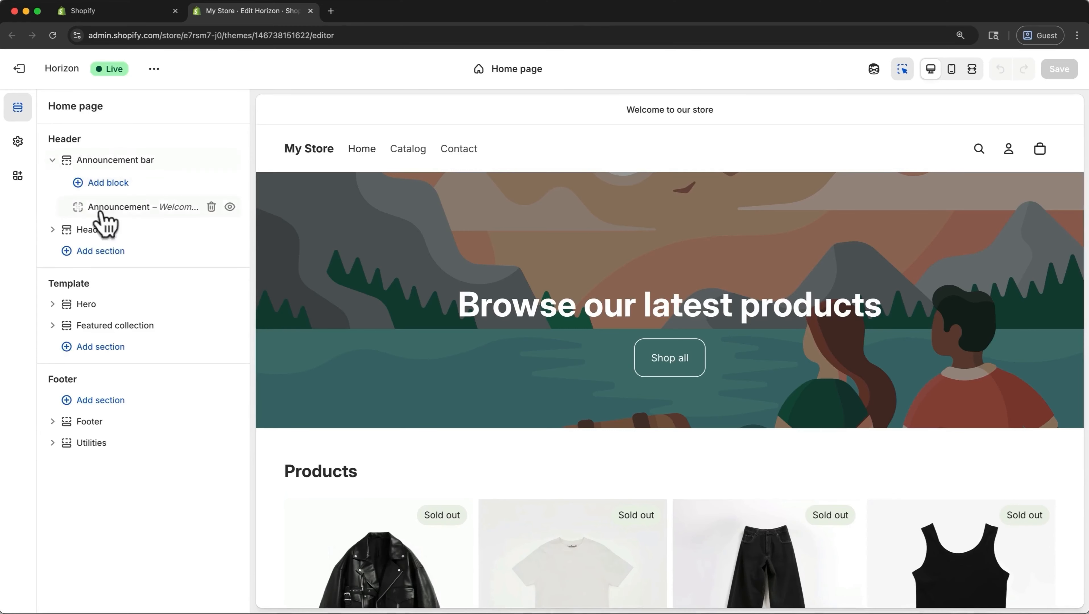
click(91, 232)
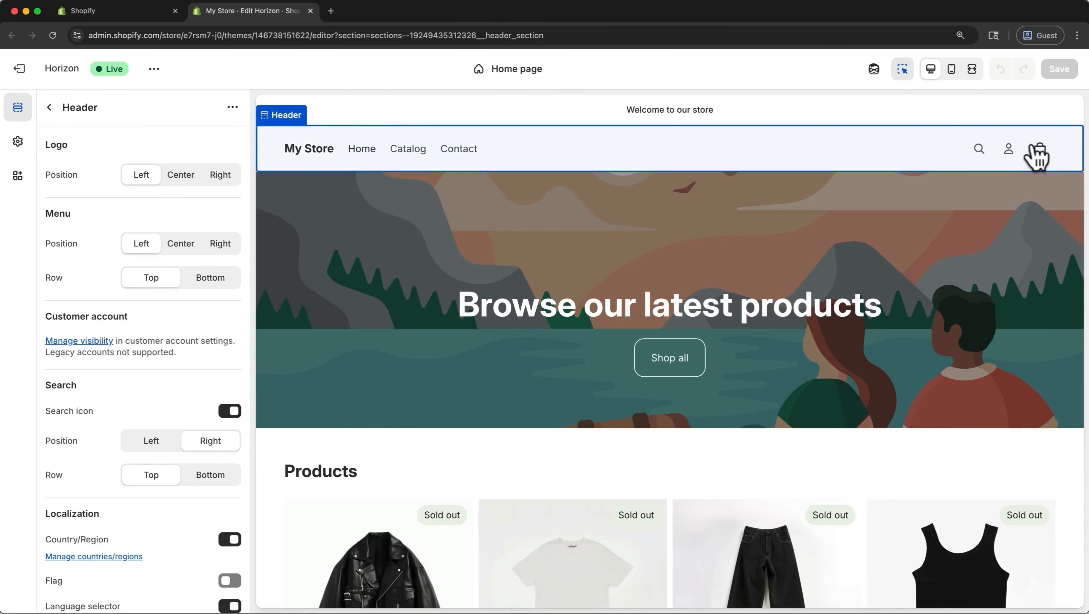
click(50, 108)
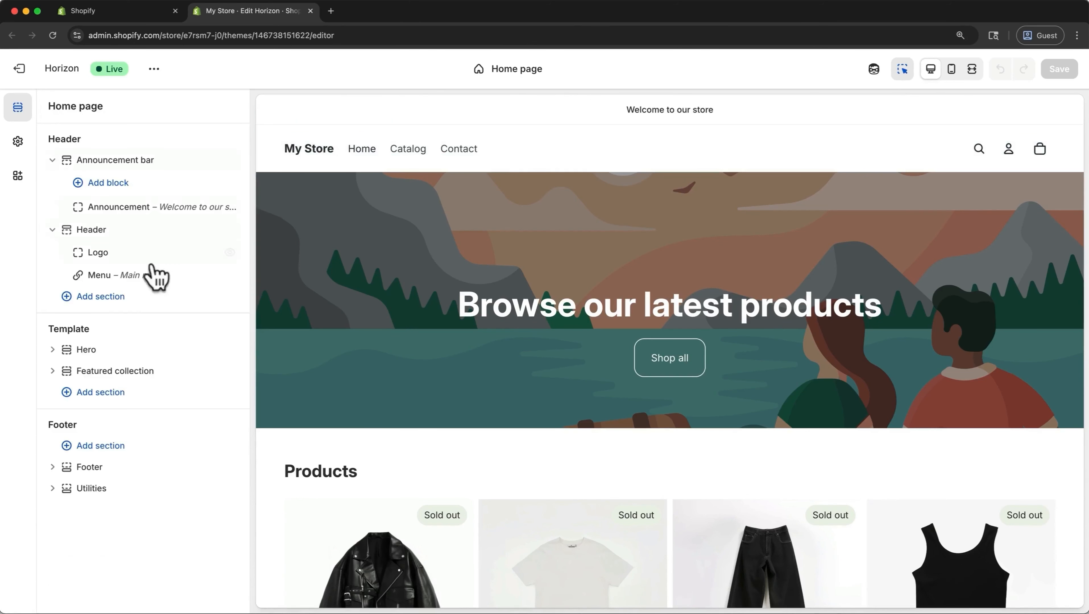
Hide and show again the Footer section and the Utilities section of the home page in turn
scroll(372, 418, down, 7)
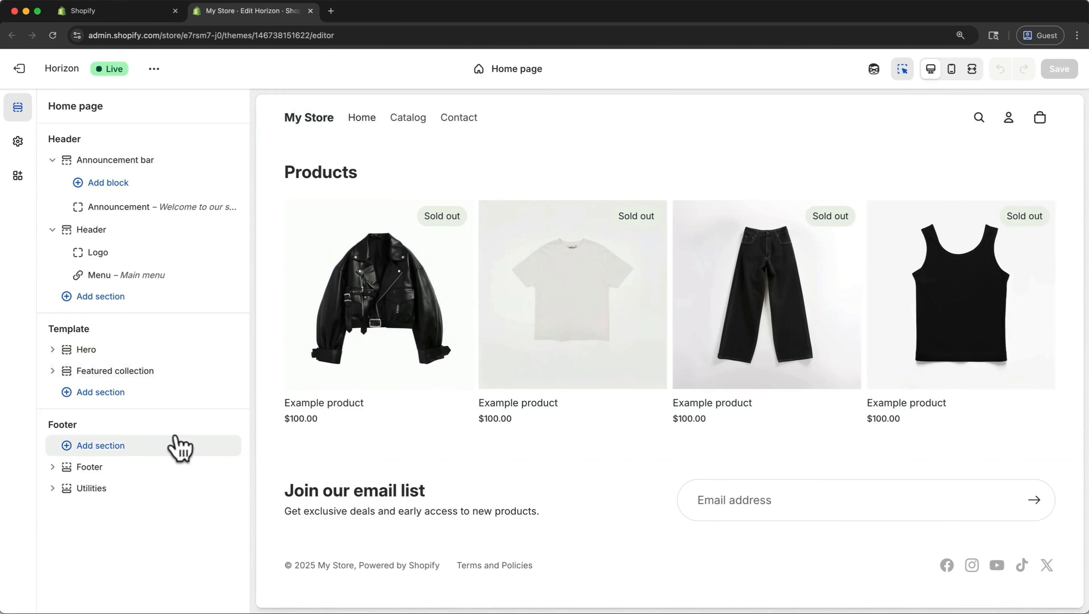
mouse_move(230, 469)
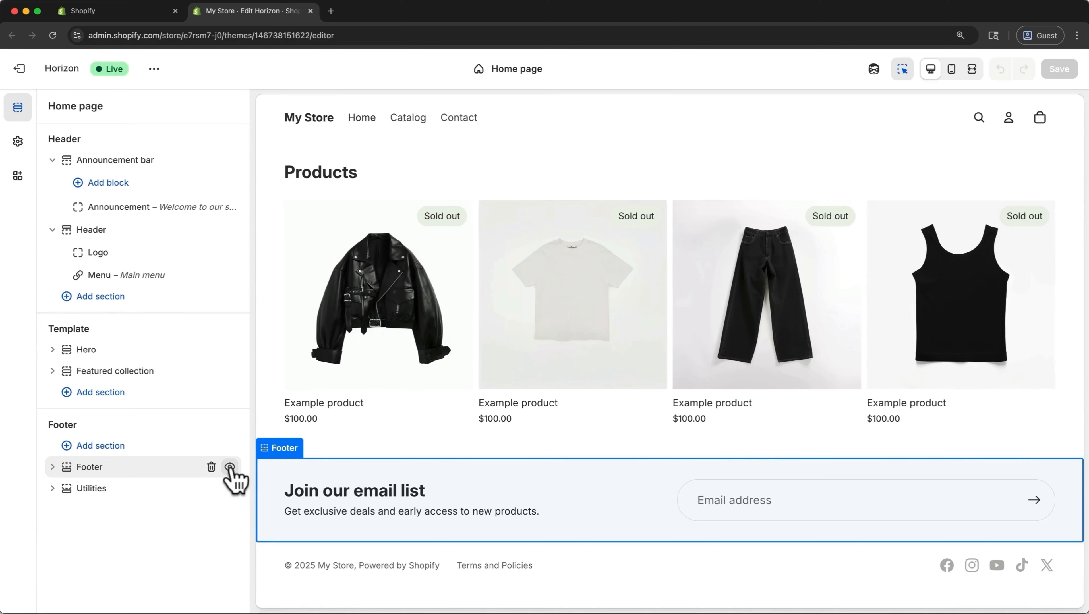
click(230, 468)
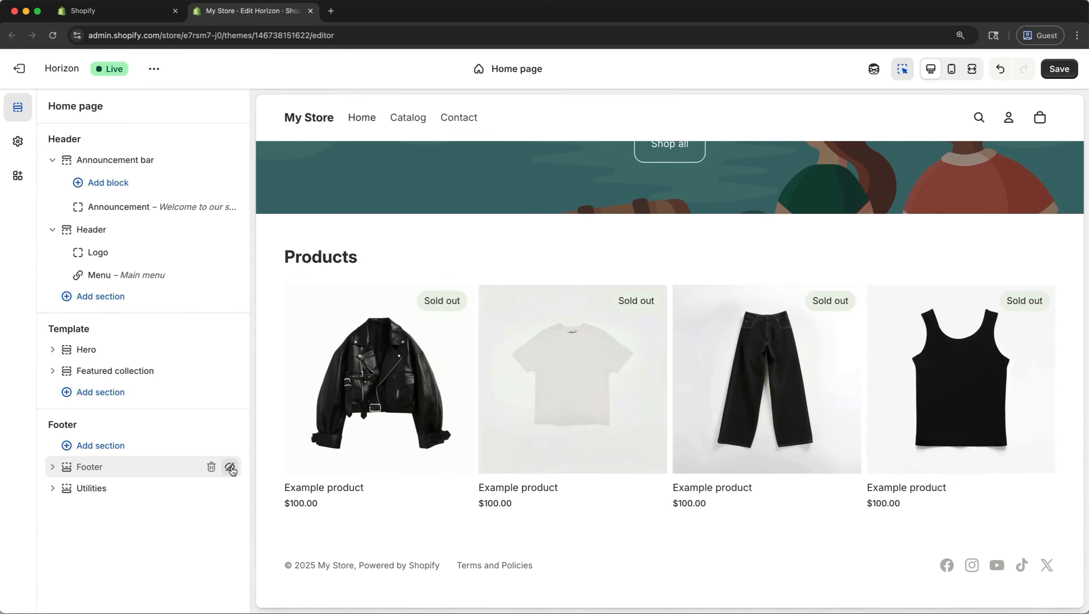
click(230, 468)
click(230, 488)
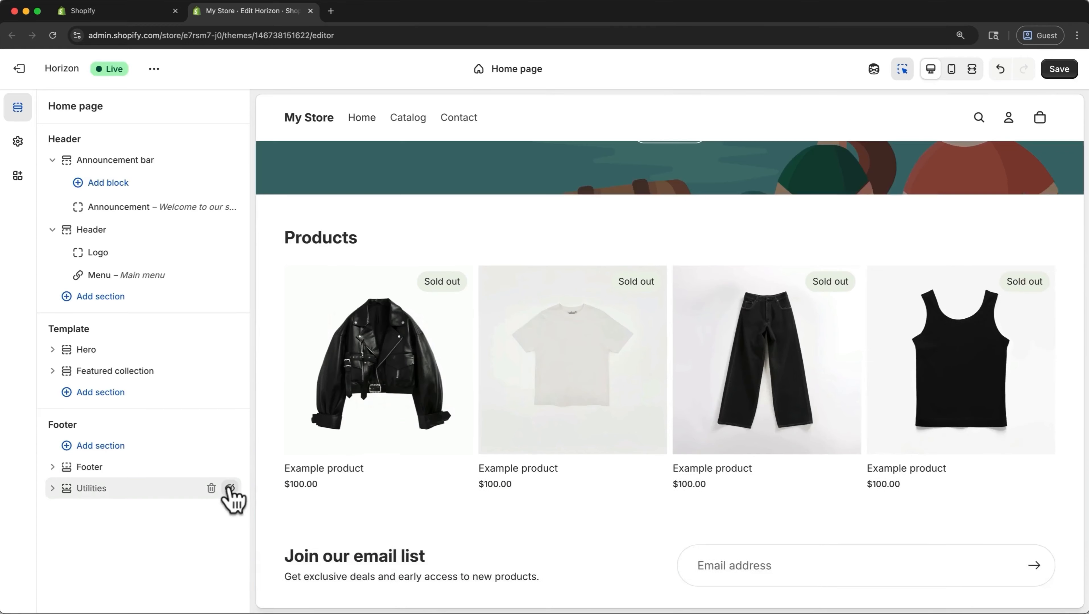
click(230, 489)
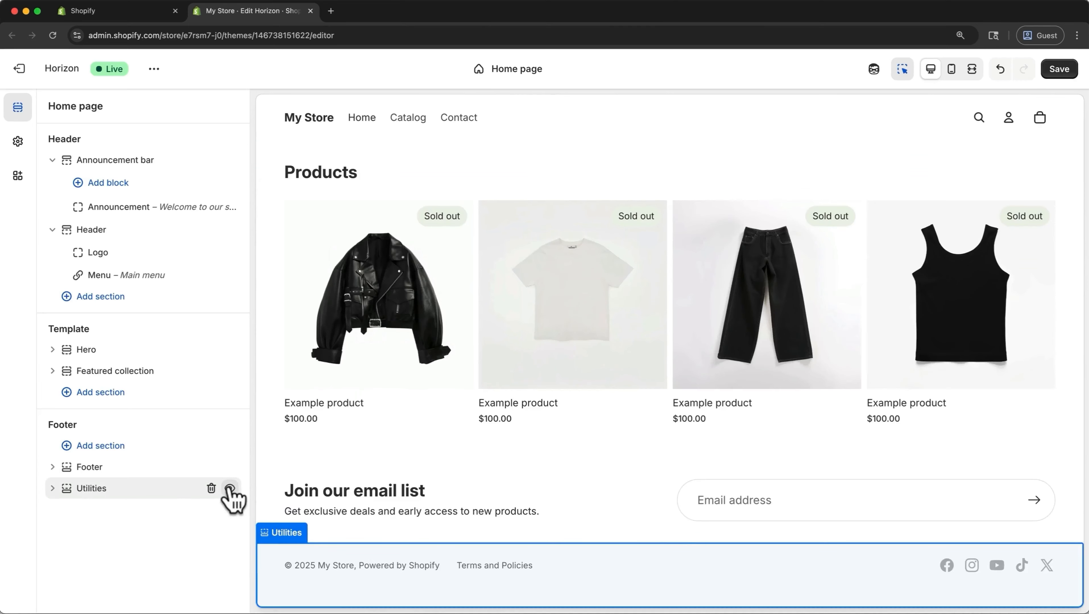
Review the Hero section's settings and collapse and expand its list of blocks
click(142, 349)
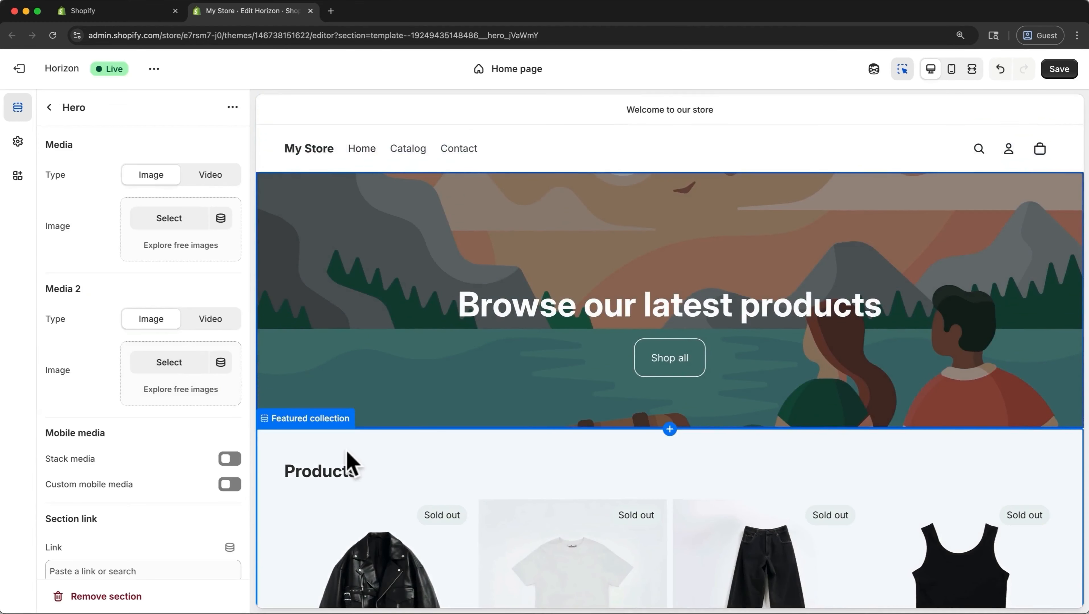
click(49, 108)
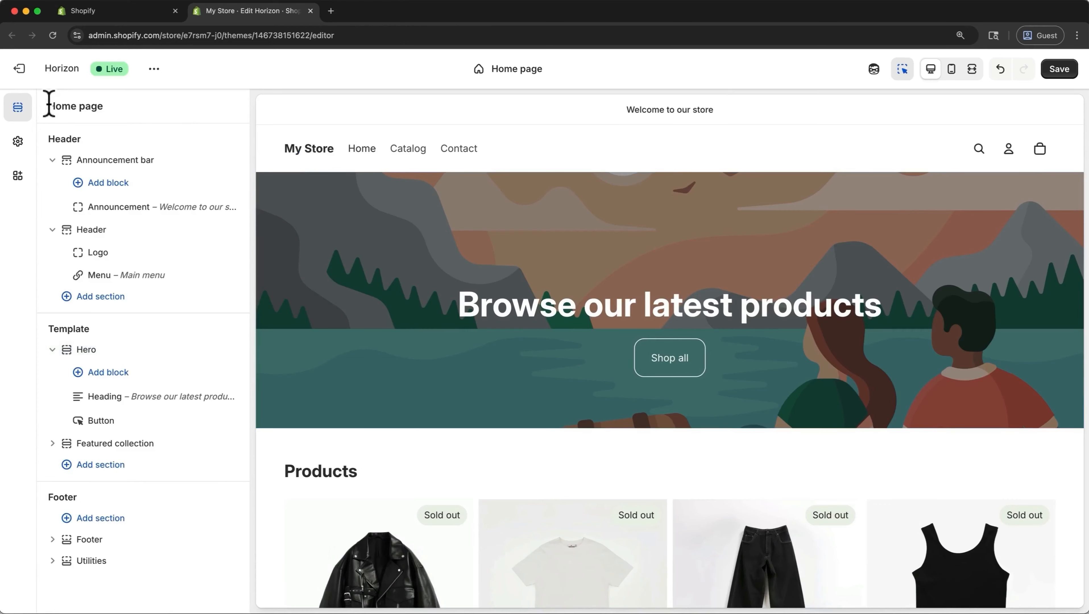
click(52, 350)
click(52, 350)
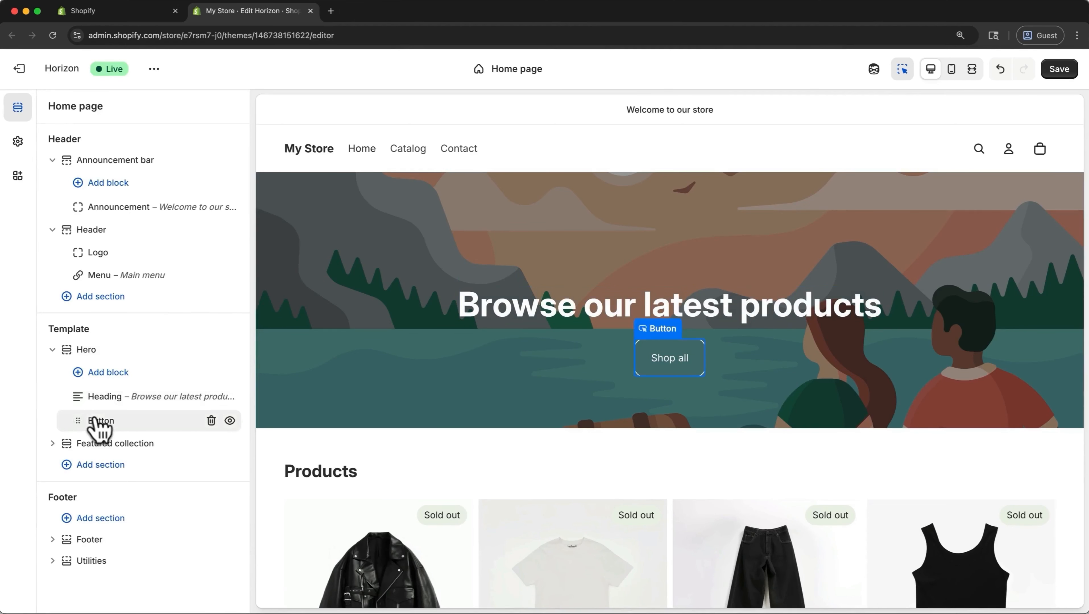
drag(100, 423, 77, 424)
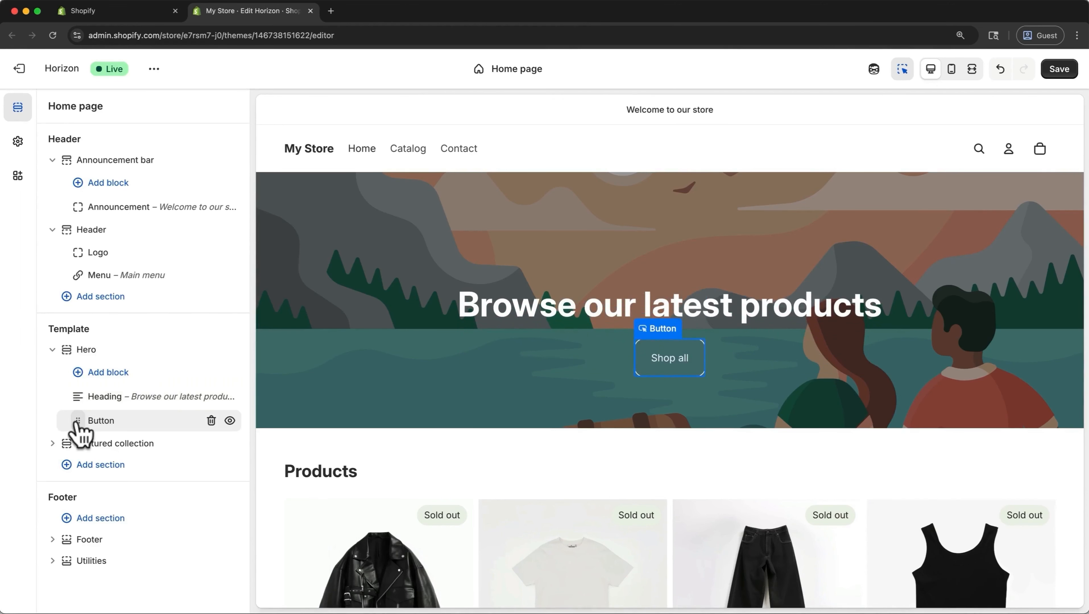
Add a Text block to the Hero section
click(100, 372)
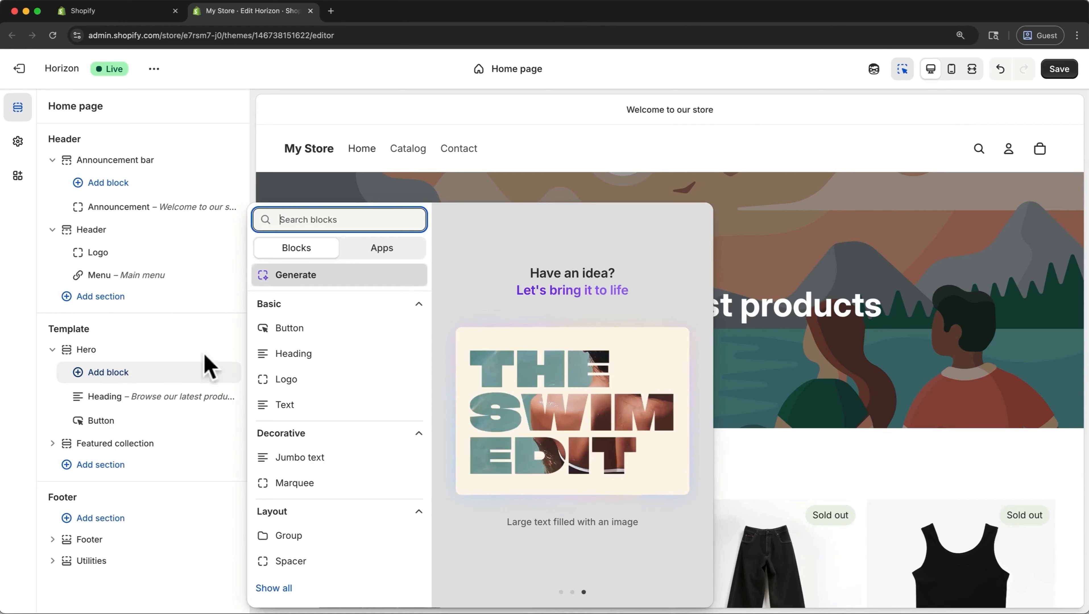
click(292, 406)
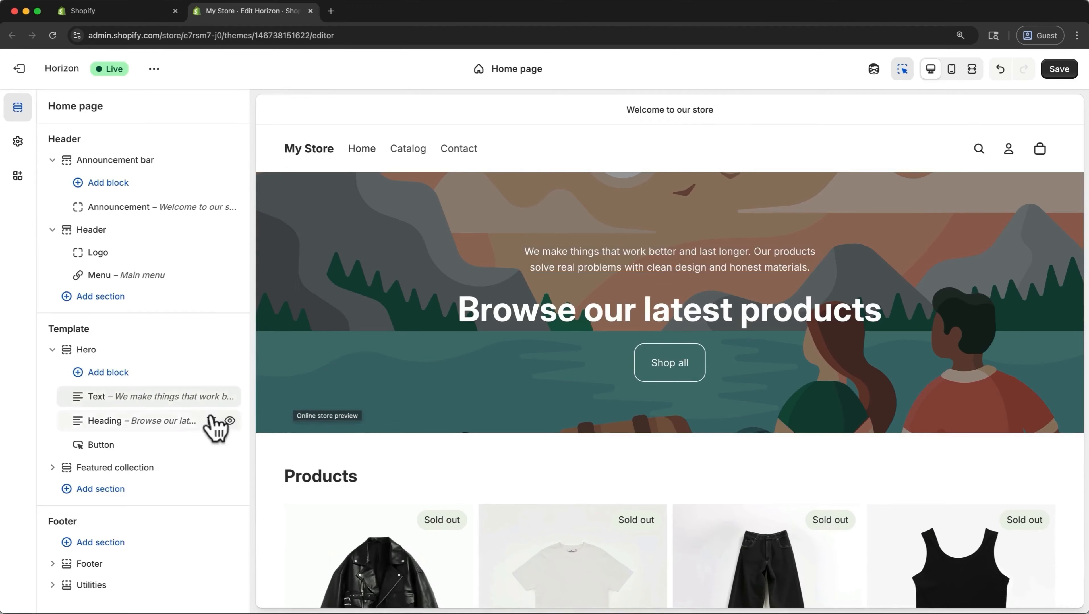
Move the Hero section's Text block below the Heading block, and delete that Text block
mouse_move(152, 433)
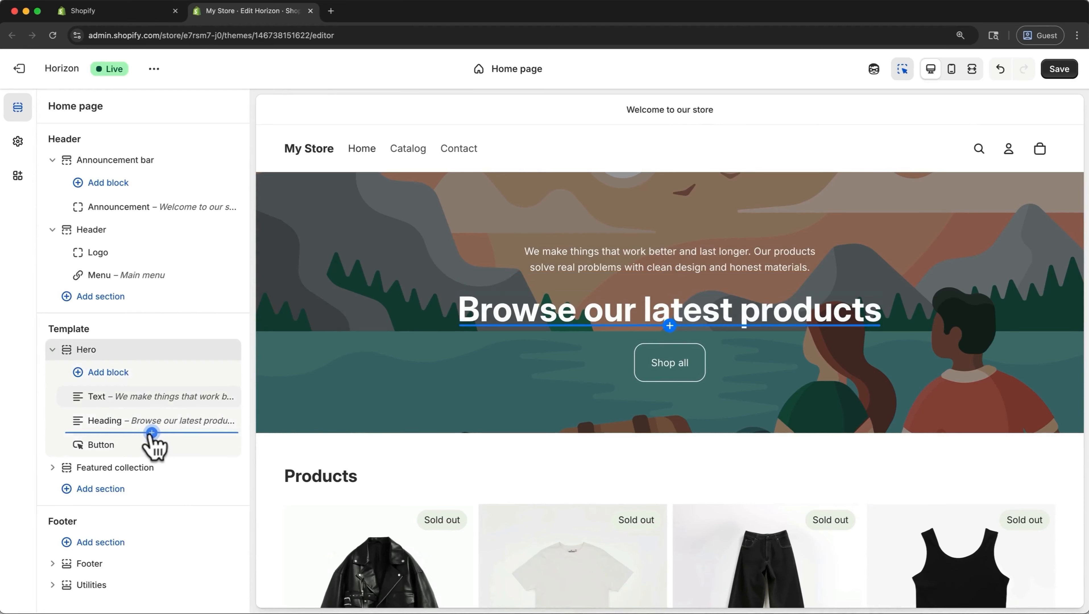
mouse_move(149, 409)
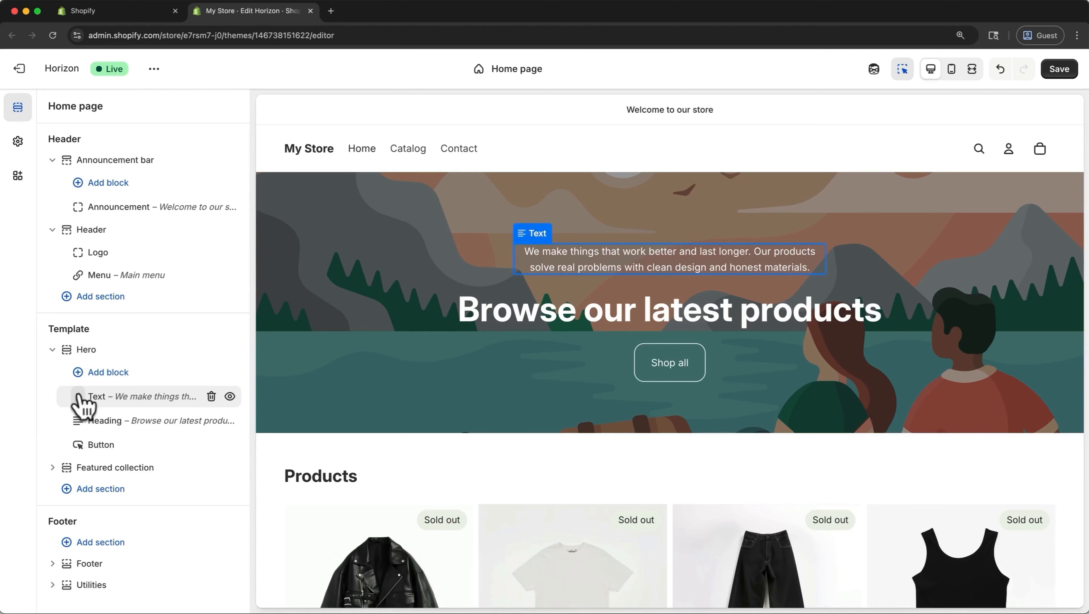
drag(80, 398, 80, 428)
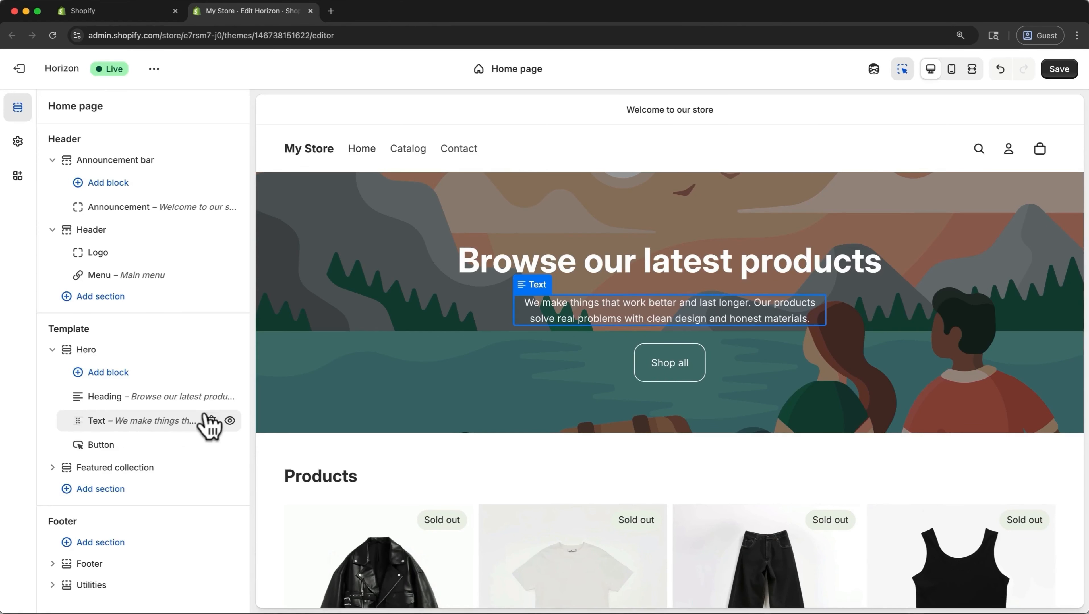
click(211, 421)
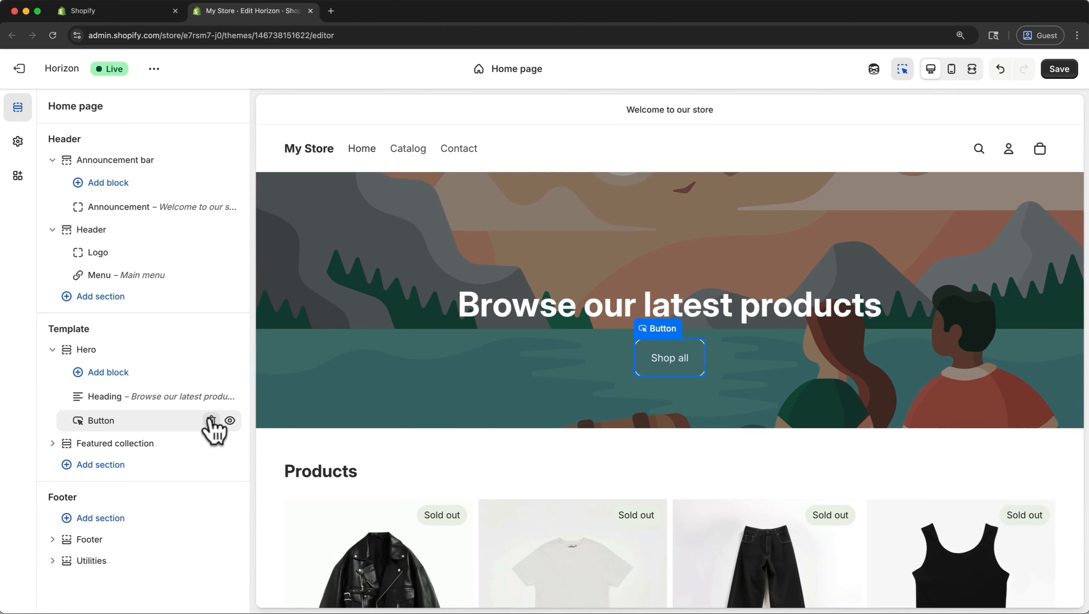
Find the Image with text section by searching for "Image" and add it below the Featured collection section
click(142, 466)
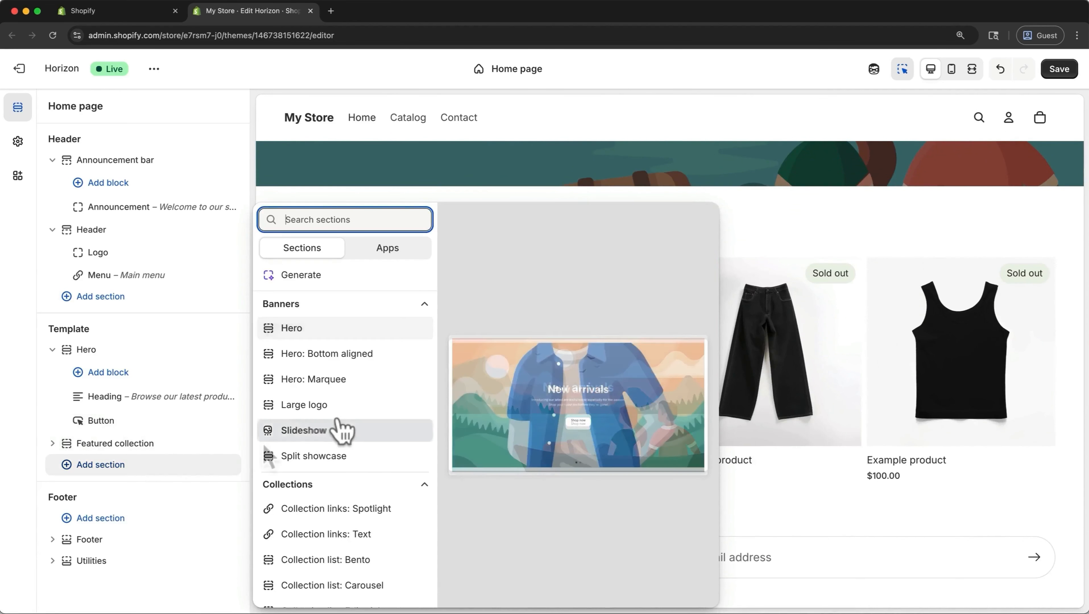
scroll(340, 428, down, 3)
scroll(343, 426, up, 3)
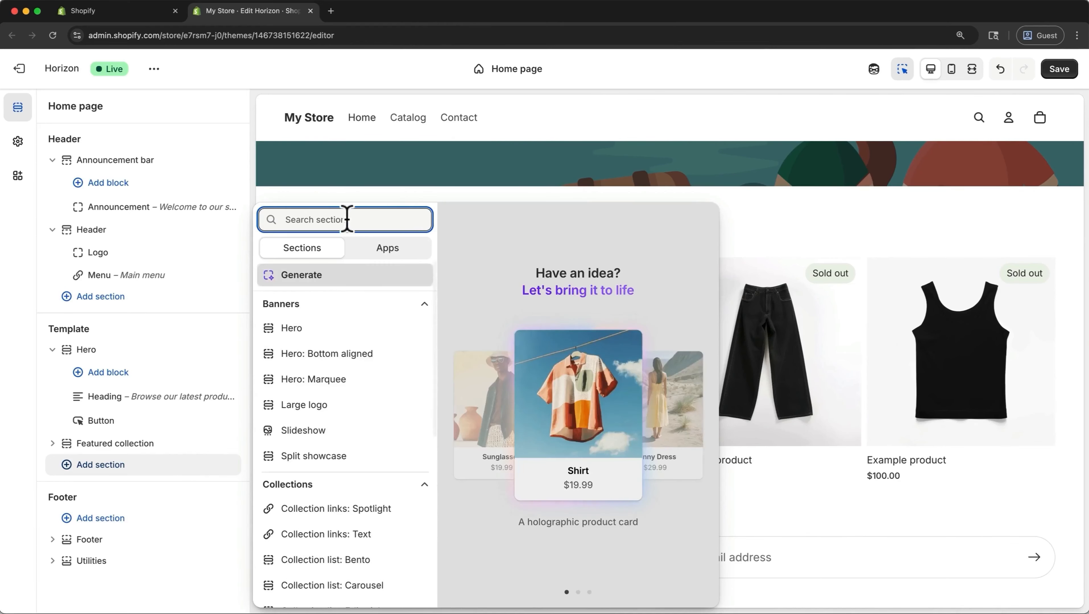
text(Image)
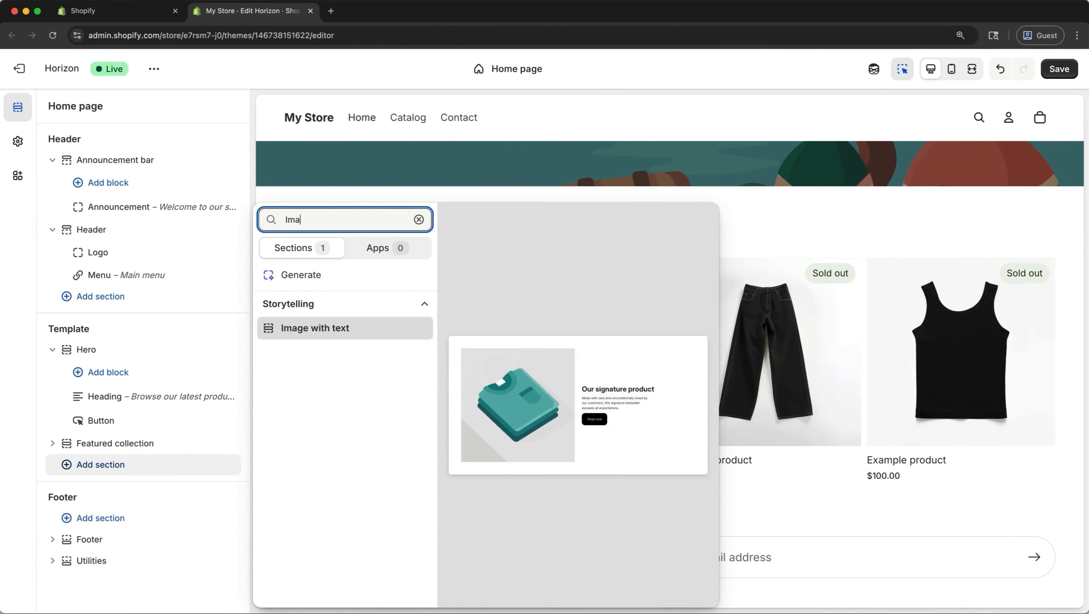
click(333, 334)
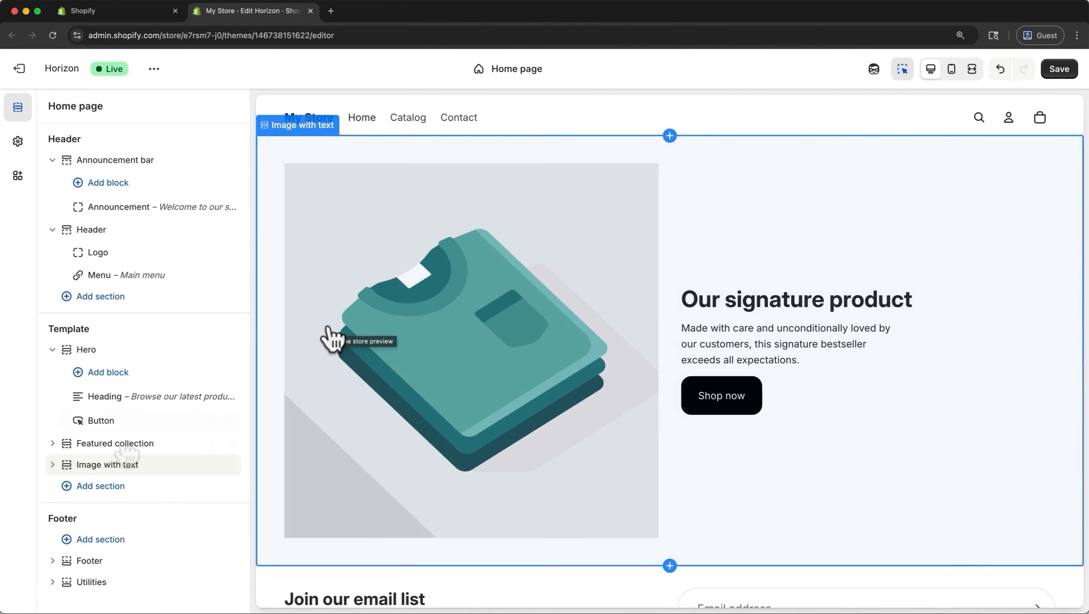
Try to move the Featured collection section below the Image with text section, and remove the Image with text section
mouse_move(67, 448)
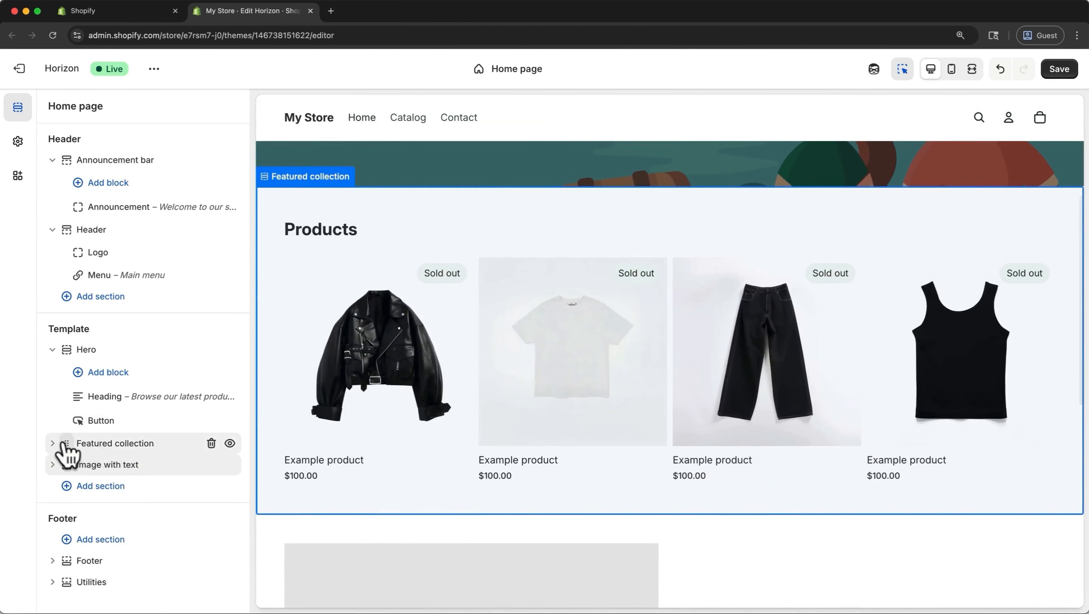
drag(65, 448, 64, 444)
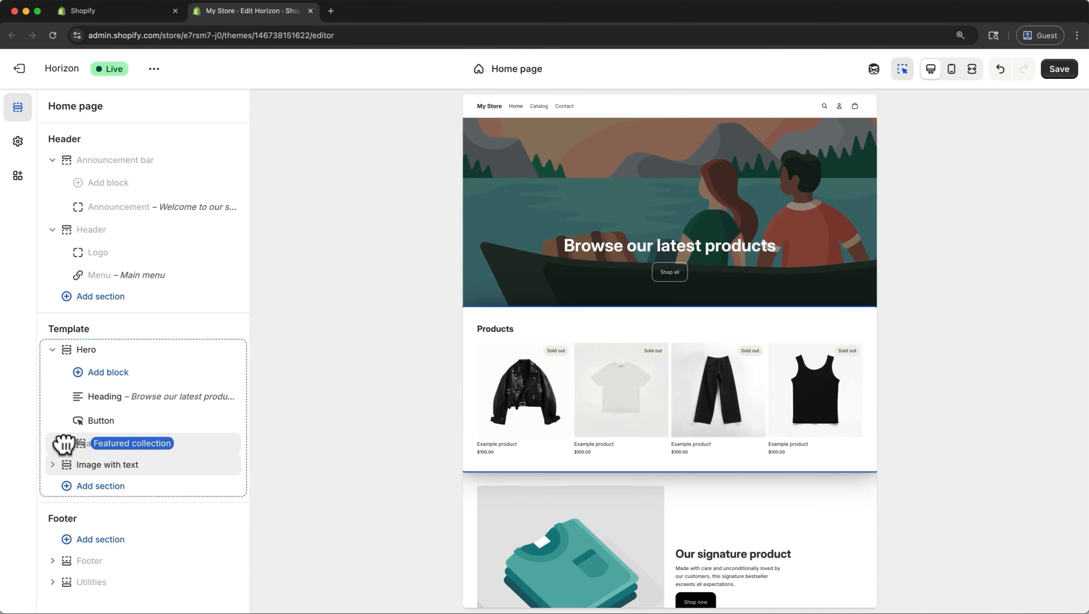
drag(63, 444, 56, 473)
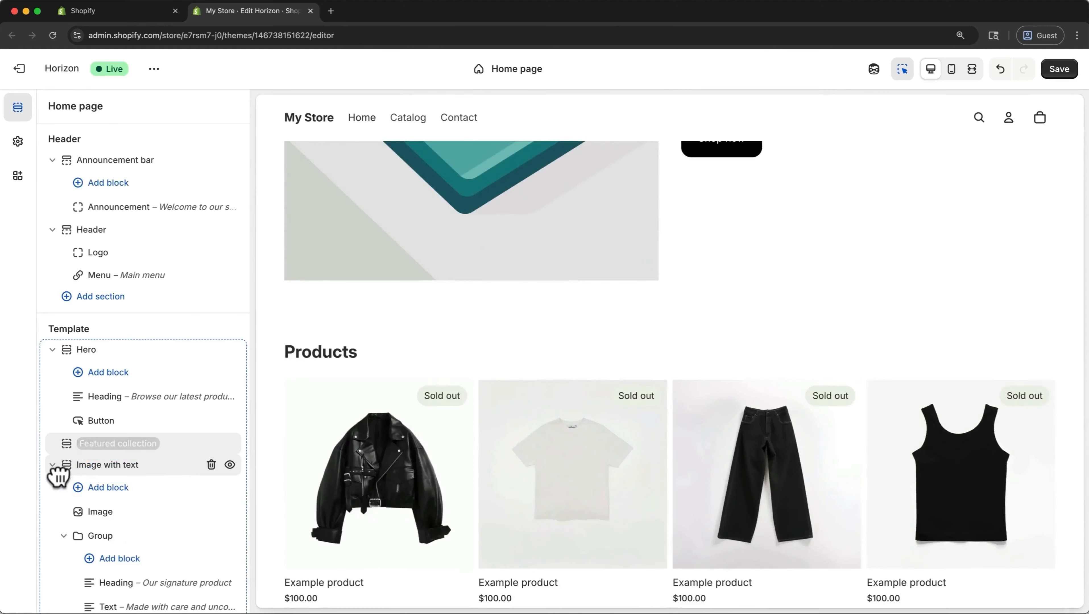
click(52, 445)
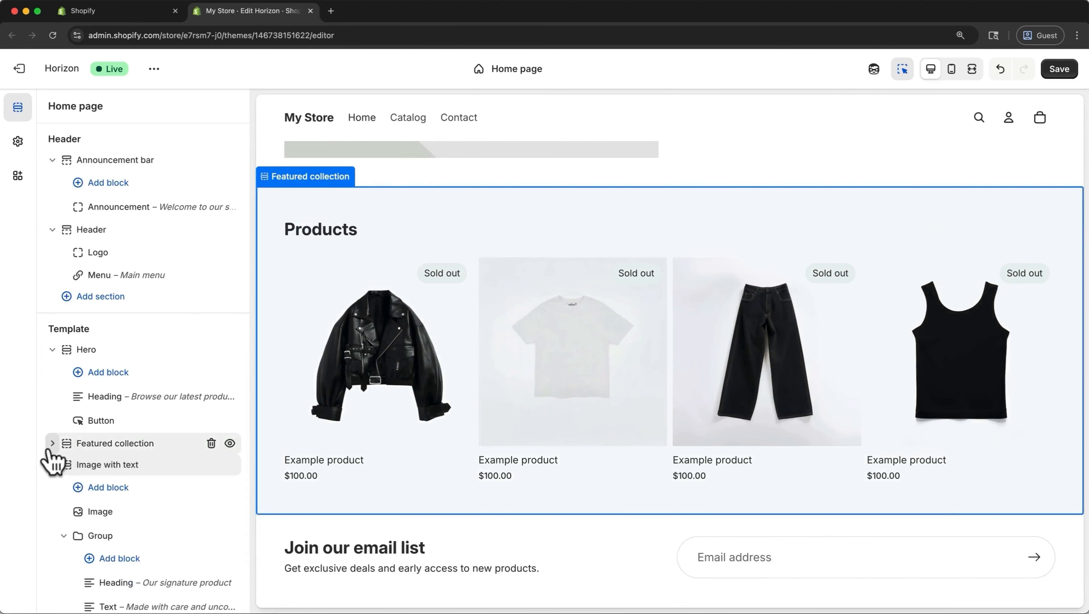
click(52, 464)
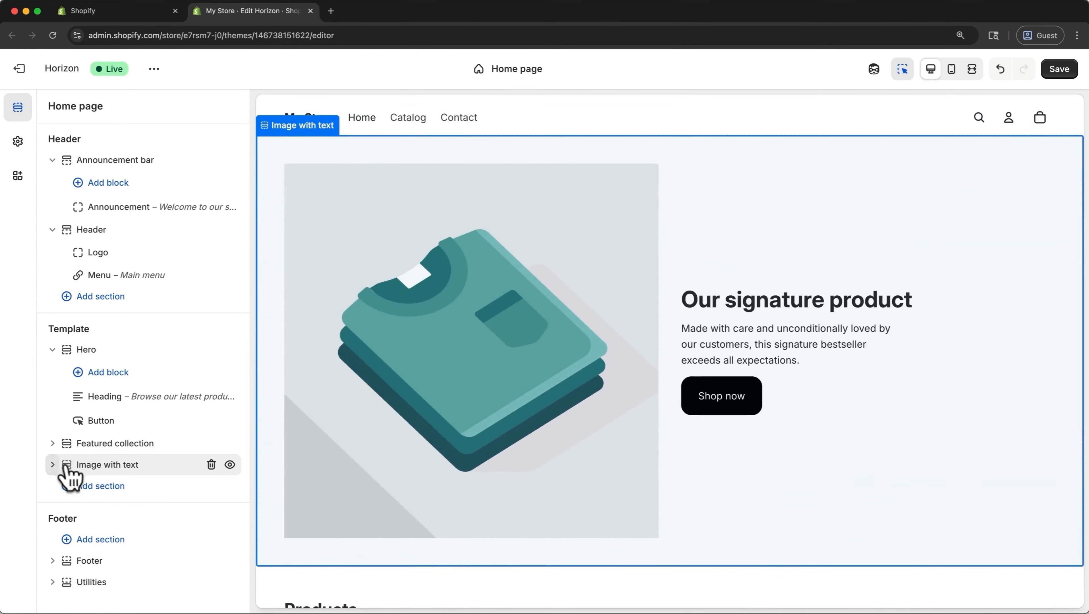
click(212, 465)
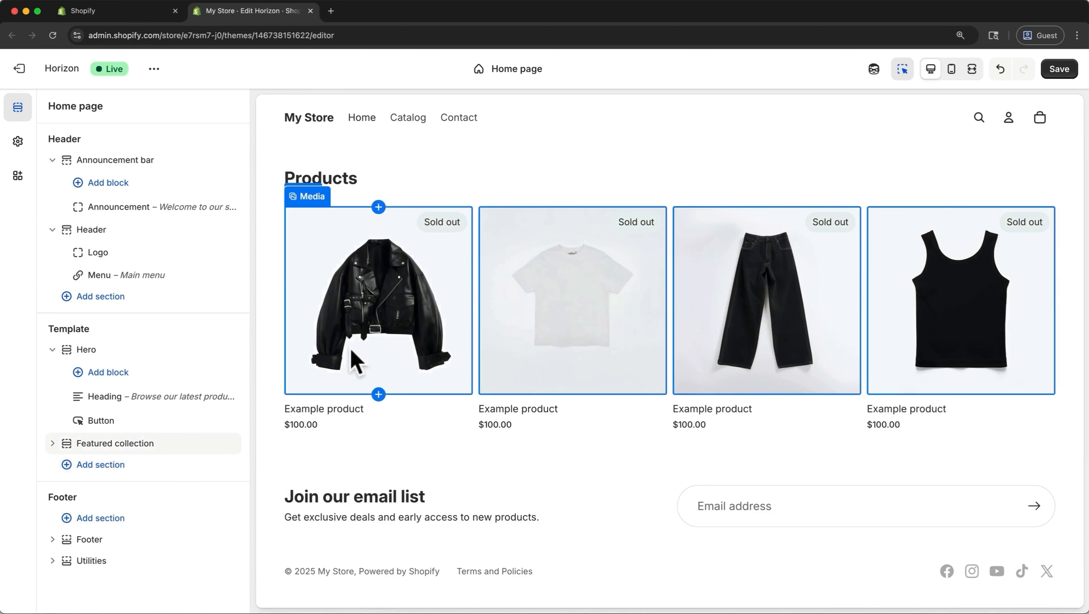
Add a Slideshow section above the Hero section and expand its slides and the first slide's group
scroll(354, 359, up, 5)
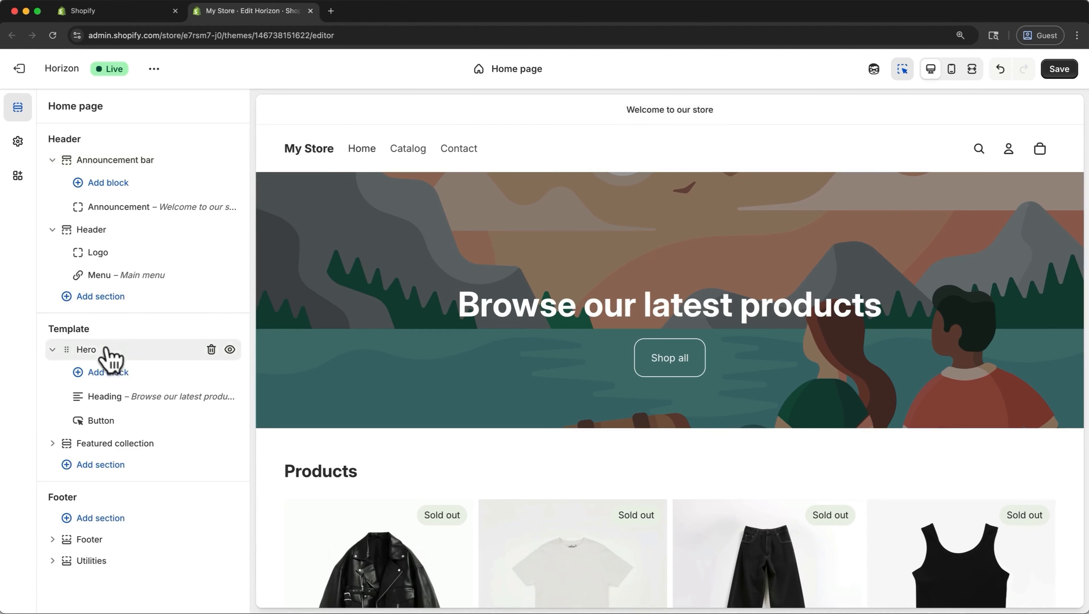
mouse_move(87, 347)
click(144, 340)
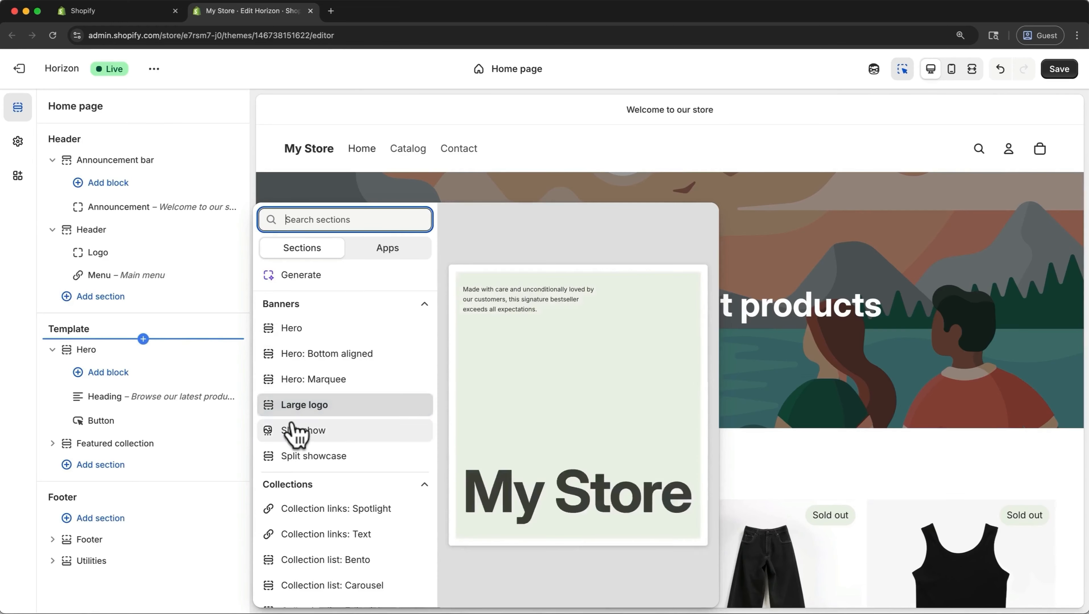
click(295, 432)
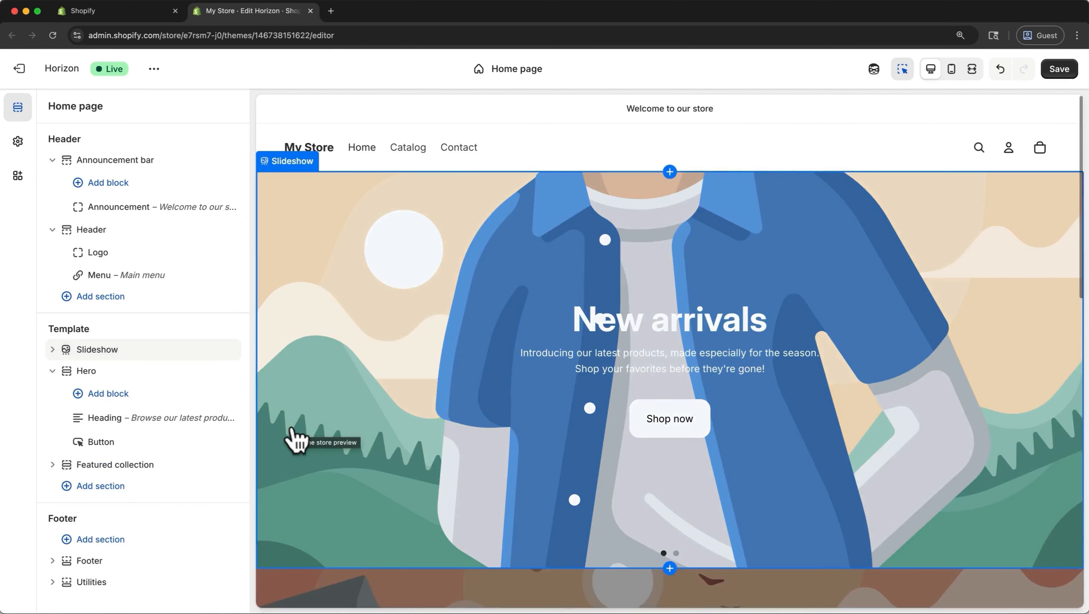
click(53, 349)
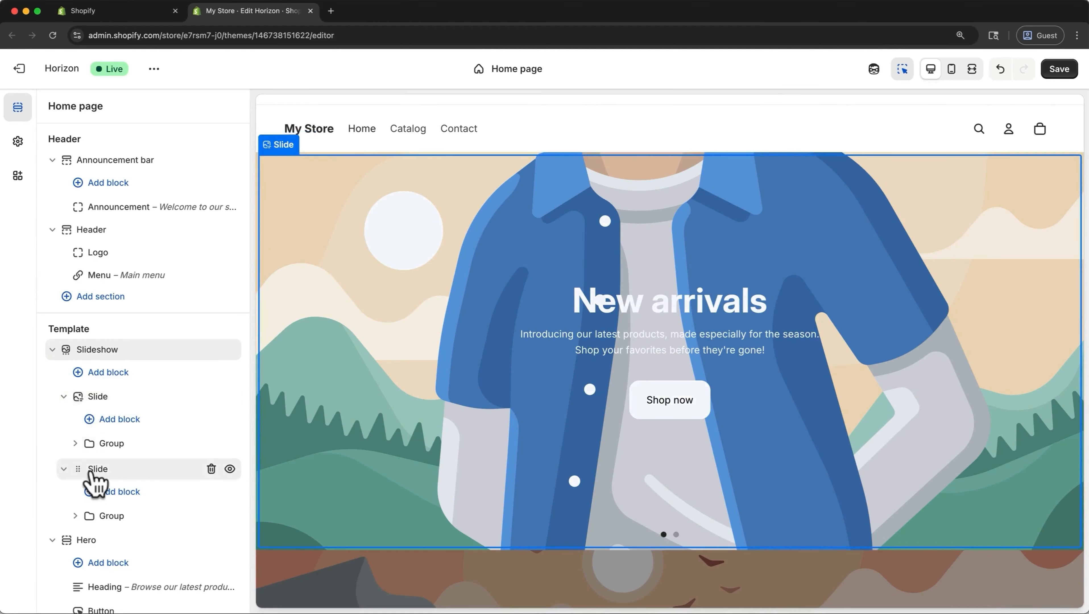
click(76, 444)
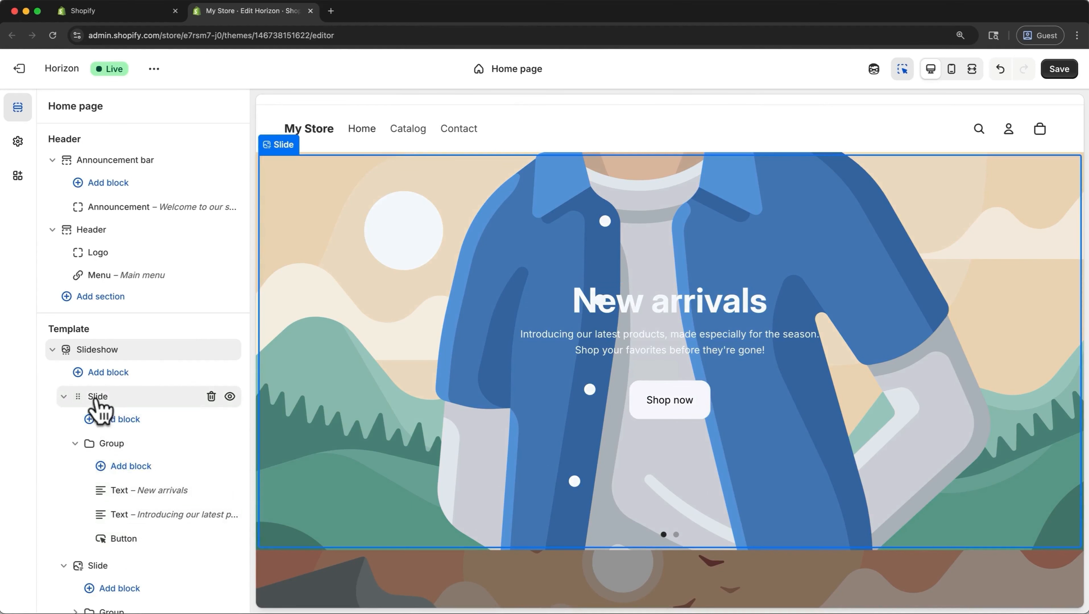
Set the Slideshow section's navigation to Large chevrons and its pagination to Counter
click(111, 349)
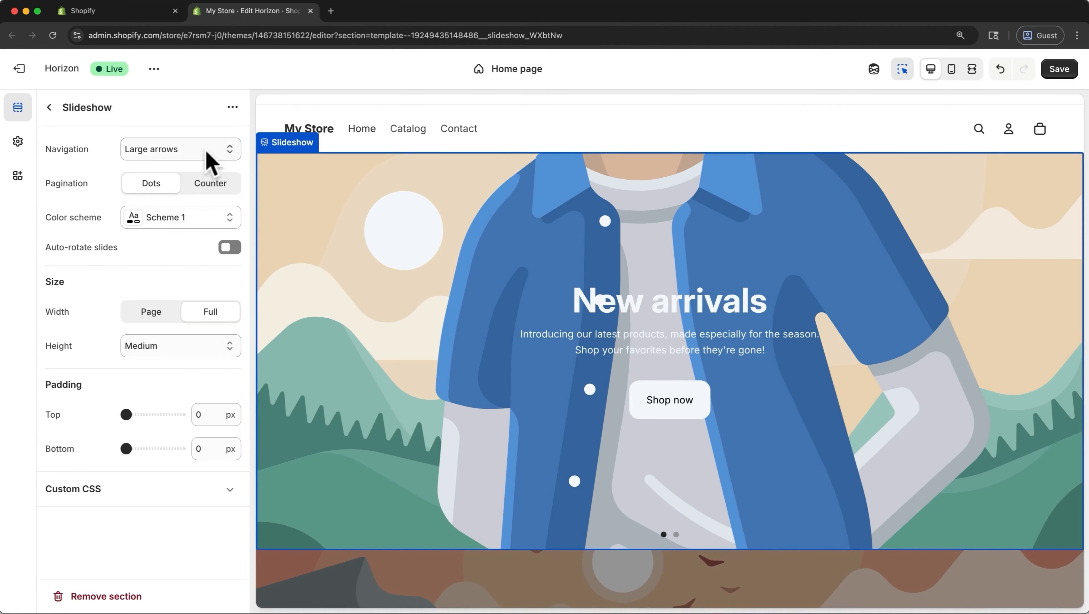
mouse_move(328, 292)
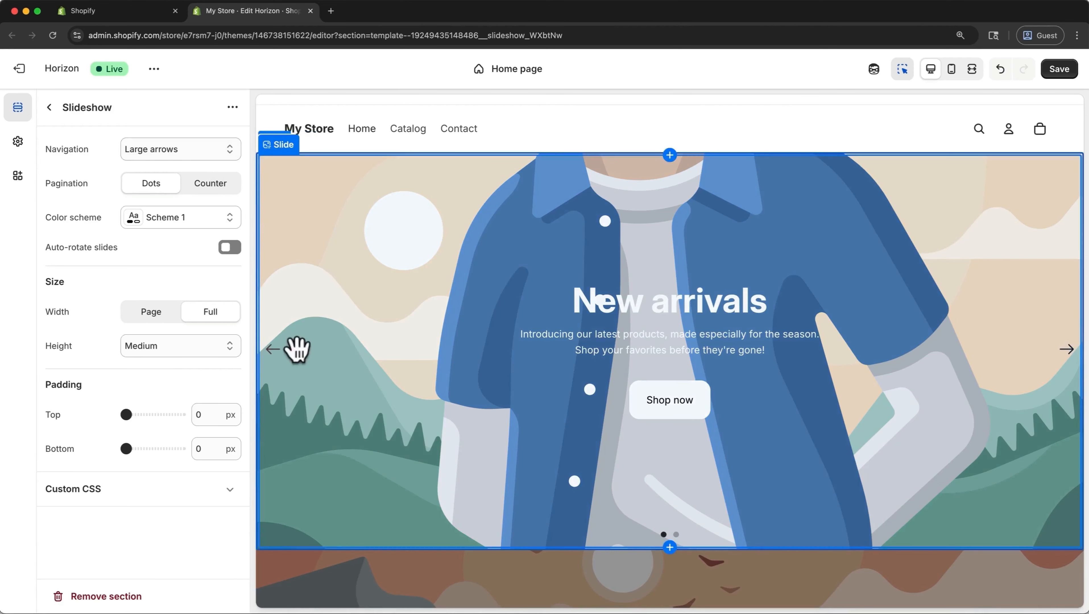
click(232, 151)
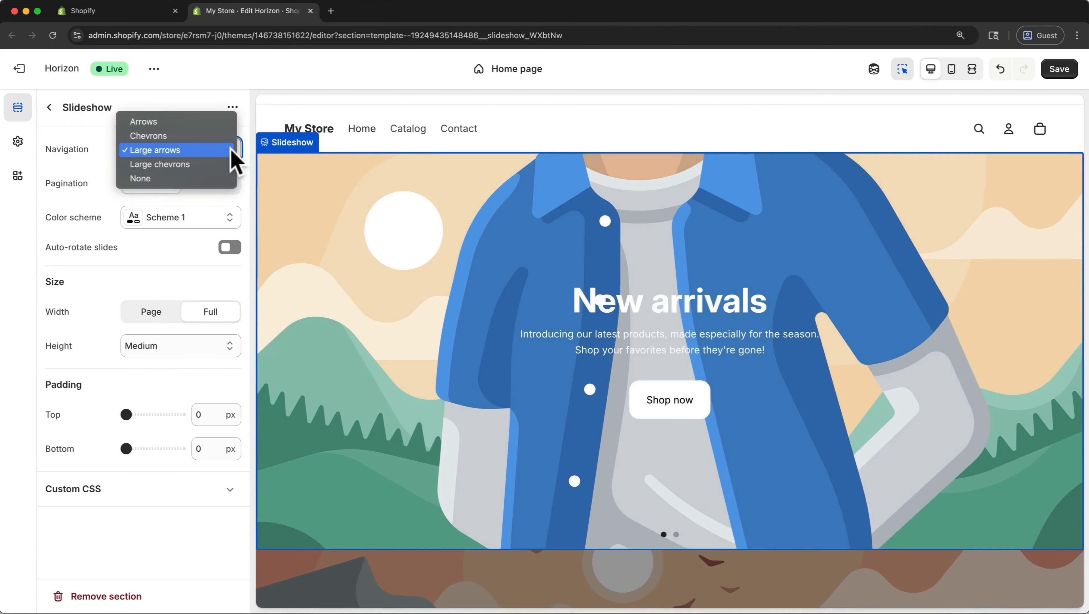
click(212, 163)
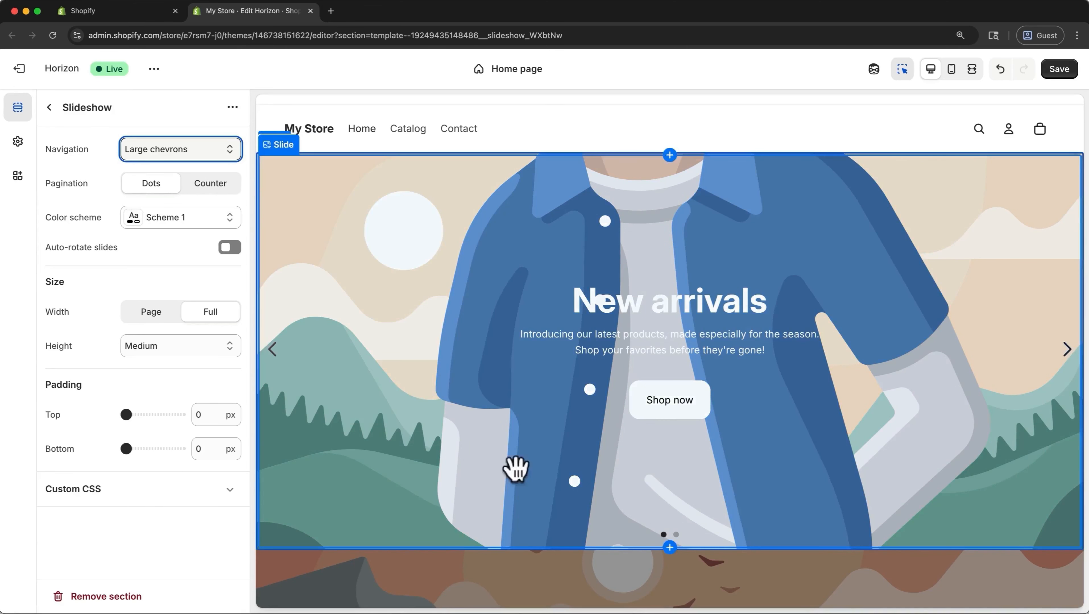
click(213, 186)
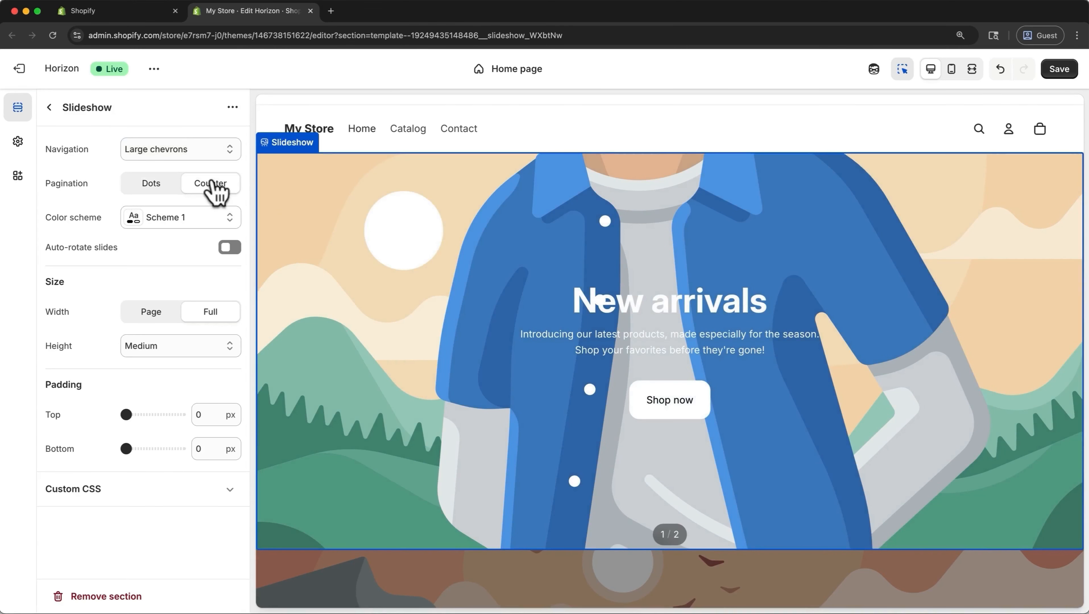
View the Slideshow's available color schemes, and turn auto-rotate slides on and back off
click(228, 217)
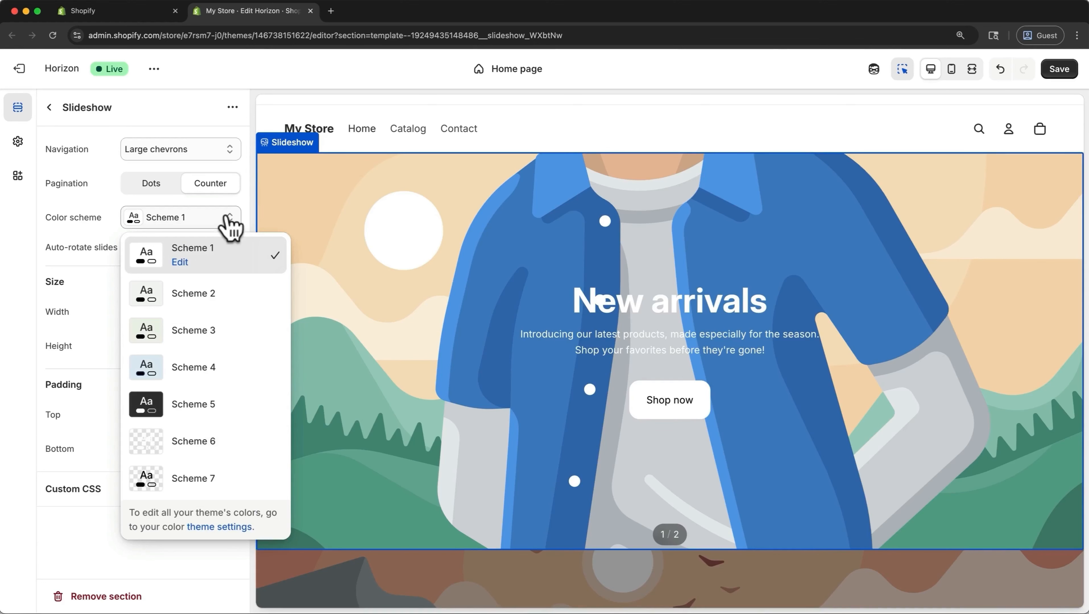
click(228, 218)
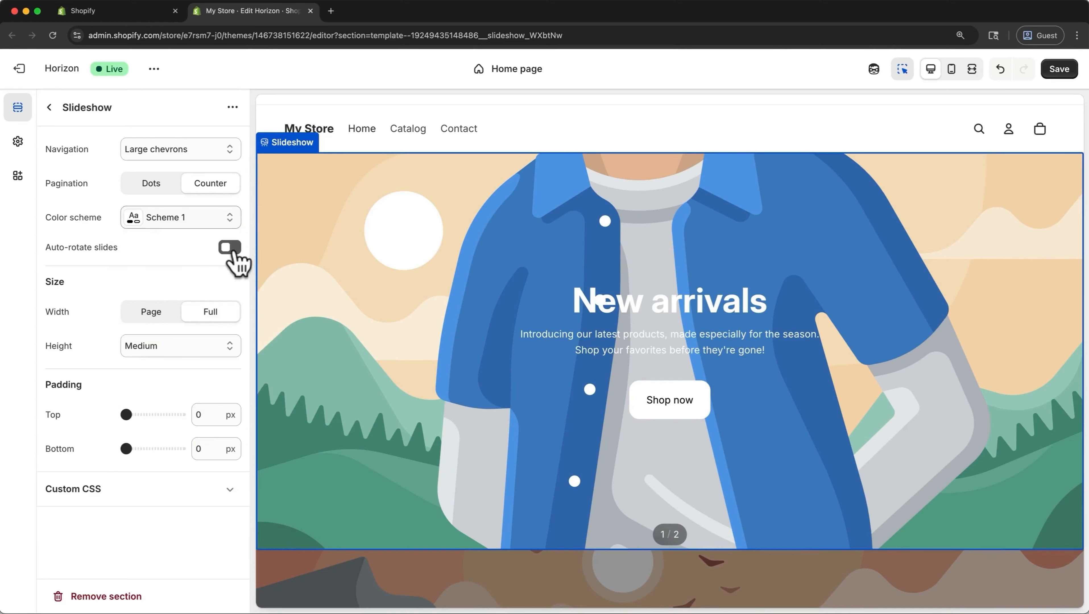
click(231, 249)
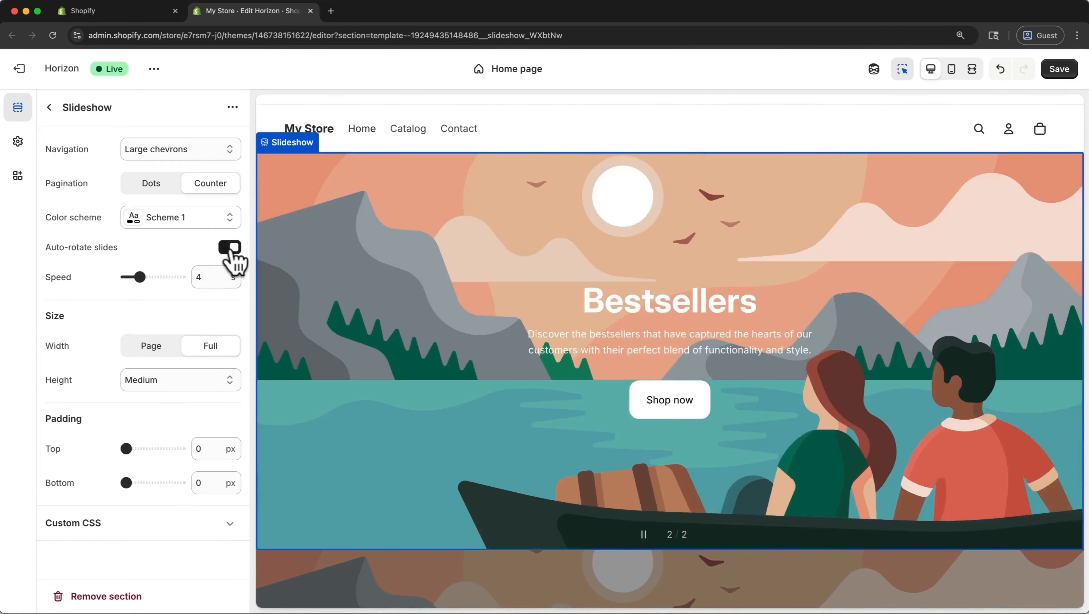
click(230, 249)
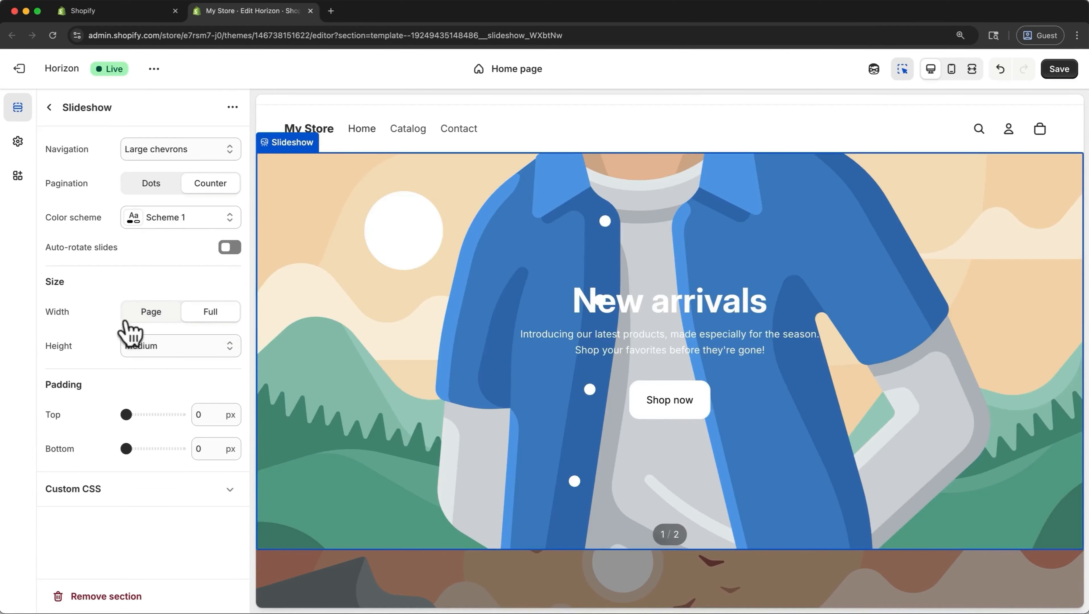
Set the Slideshow's height to Small and save the home page
click(126, 346)
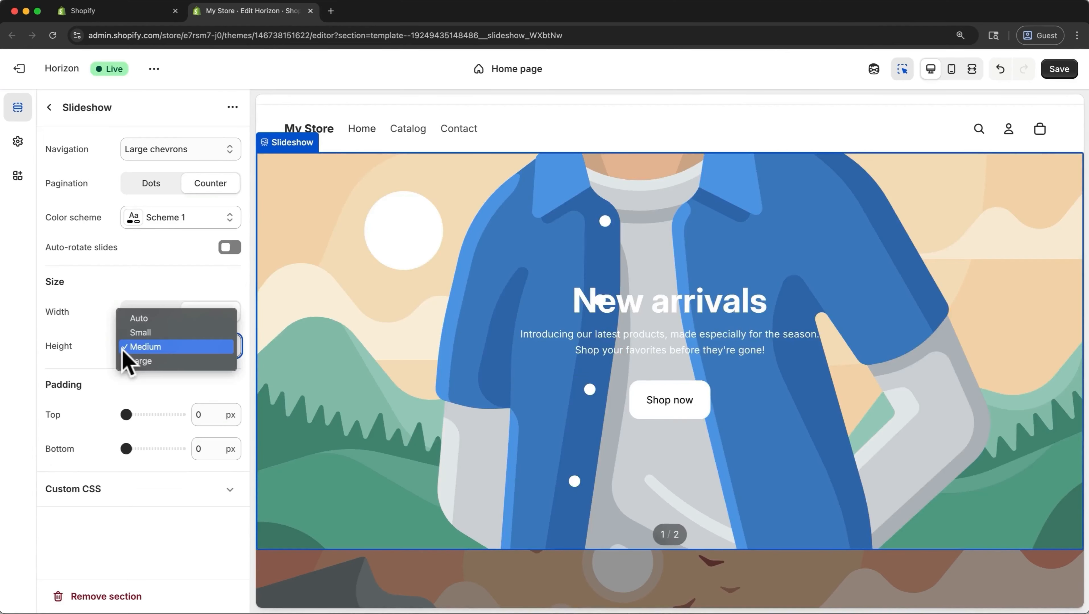
click(126, 334)
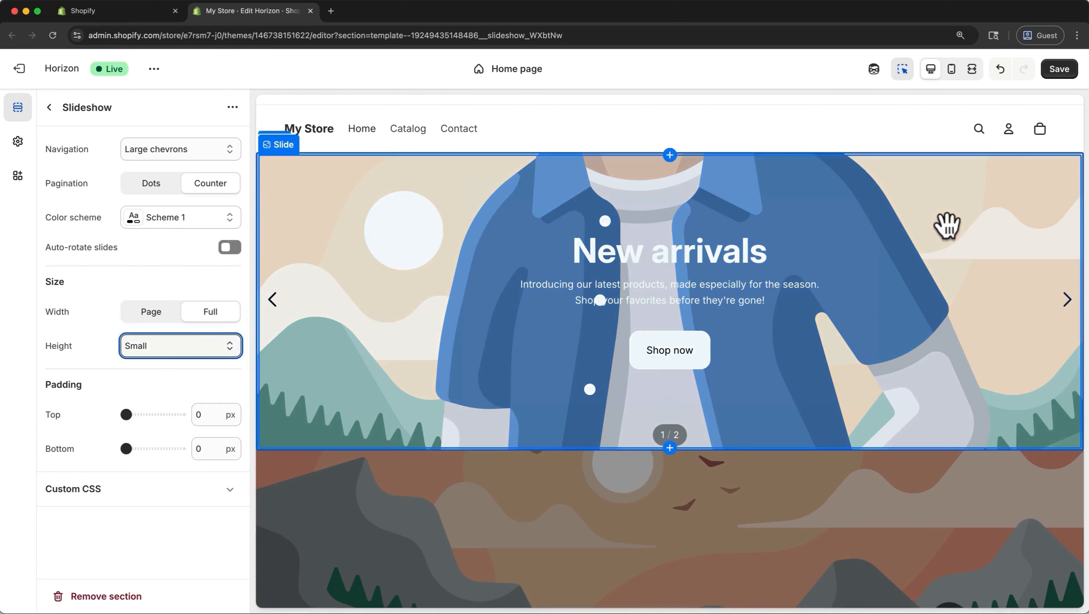
click(1060, 73)
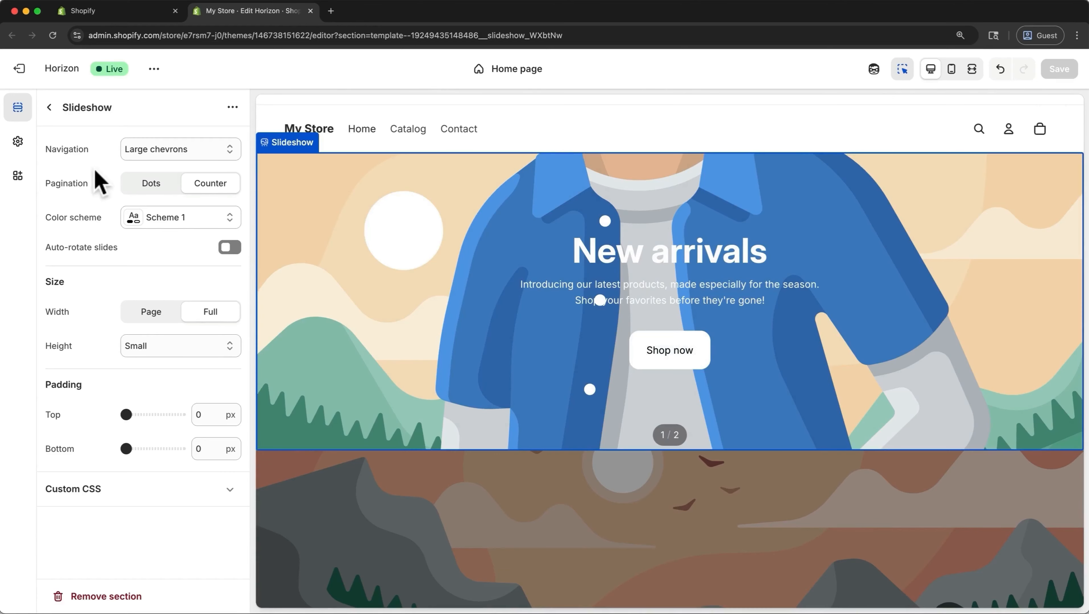
Upload banner4.webp from the Assets folder and set it as the first slide's image
click(48, 108)
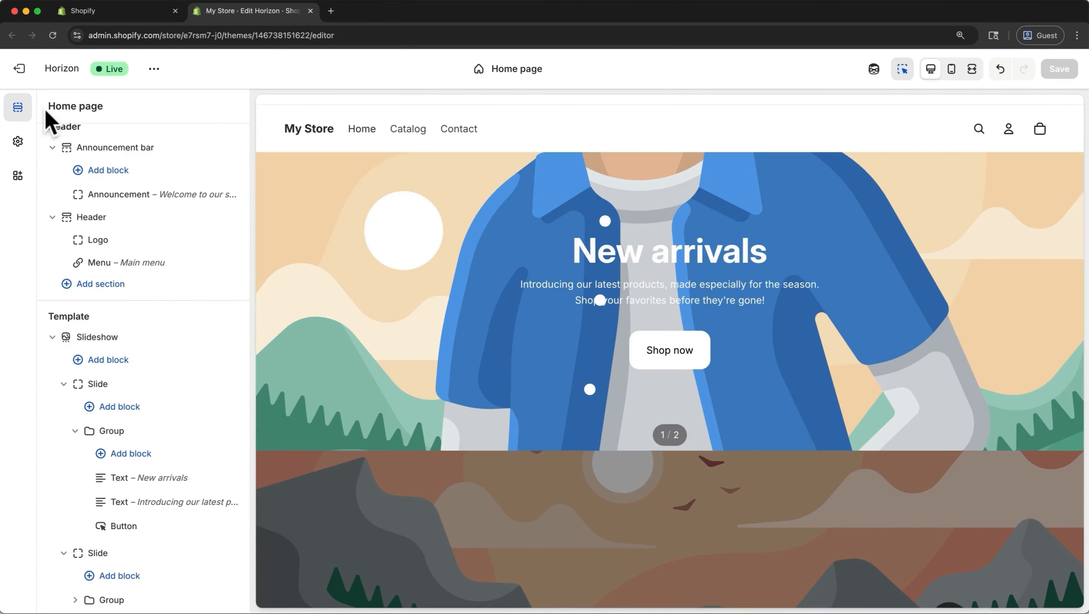
click(125, 386)
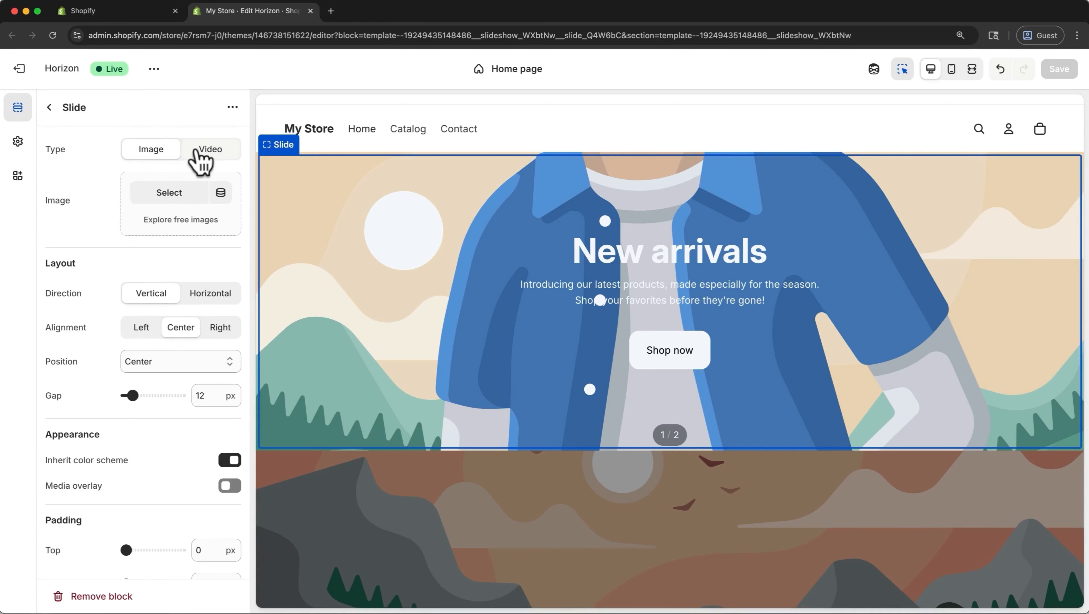
click(169, 194)
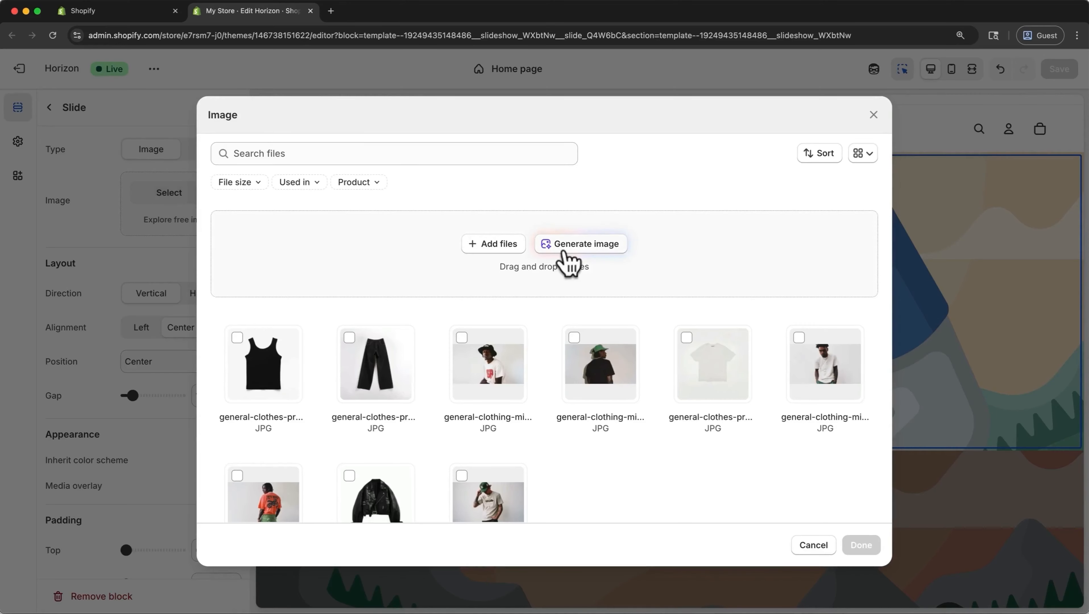
click(499, 245)
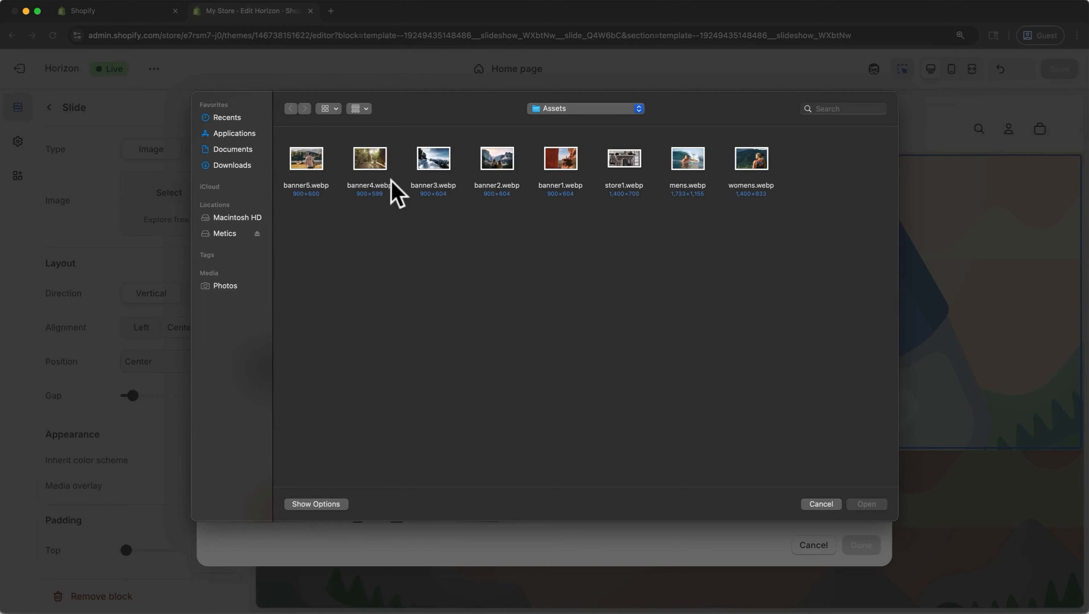
click(379, 167)
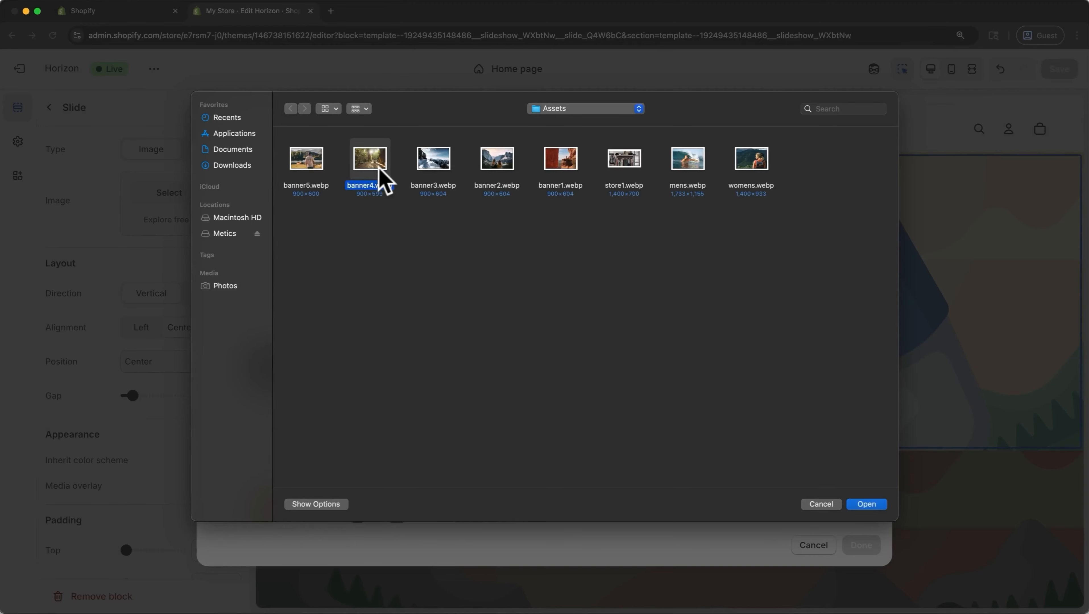
click(866, 505)
click(859, 545)
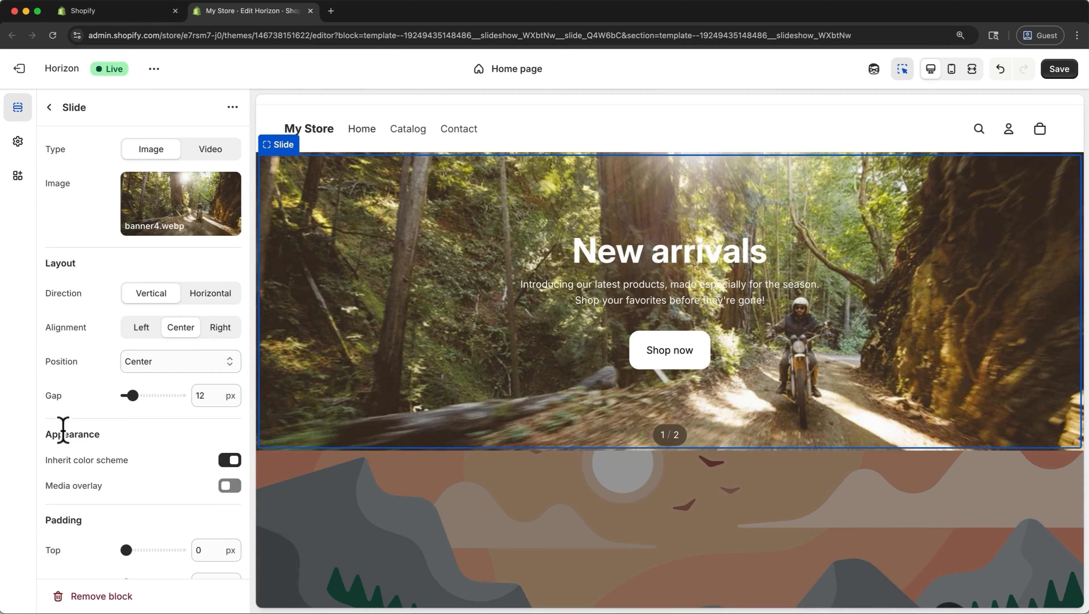
Set the slide's layout direction to Horizontal and turn on a media overlay with the color #00000084
click(212, 295)
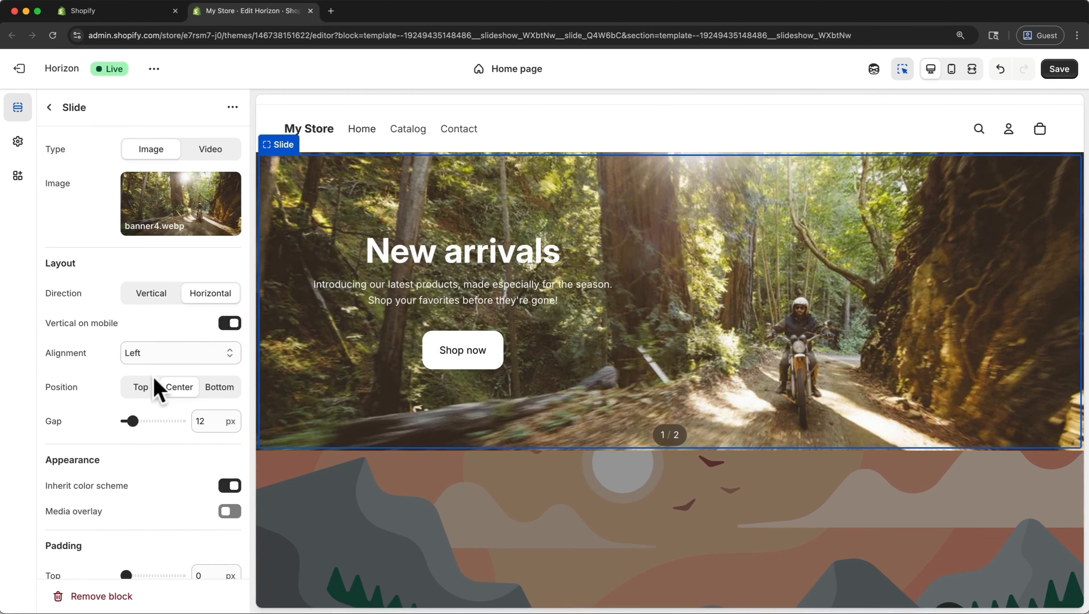
click(229, 516)
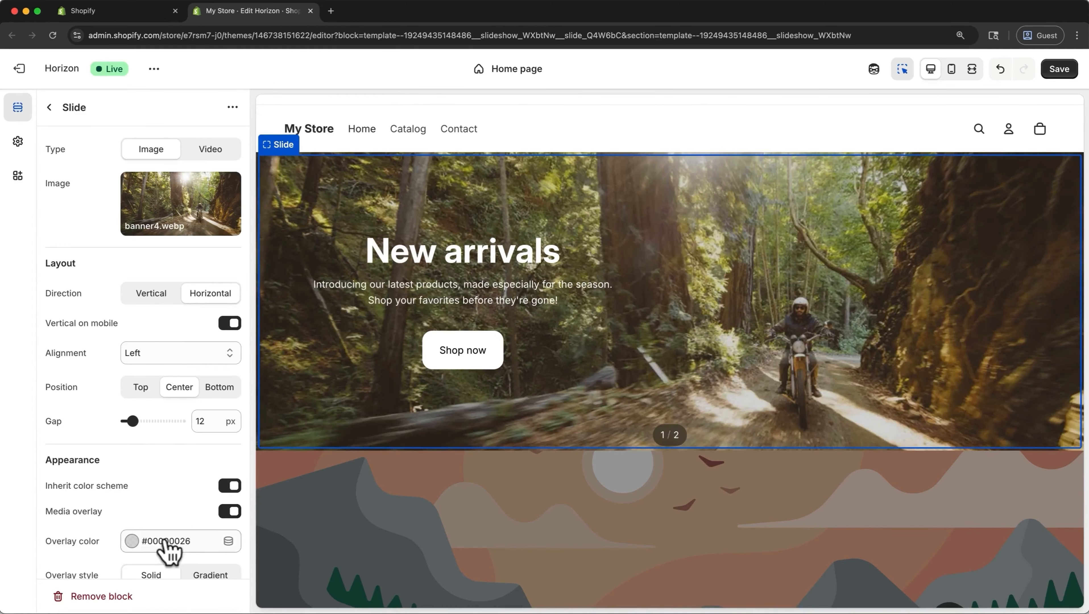
click(132, 541)
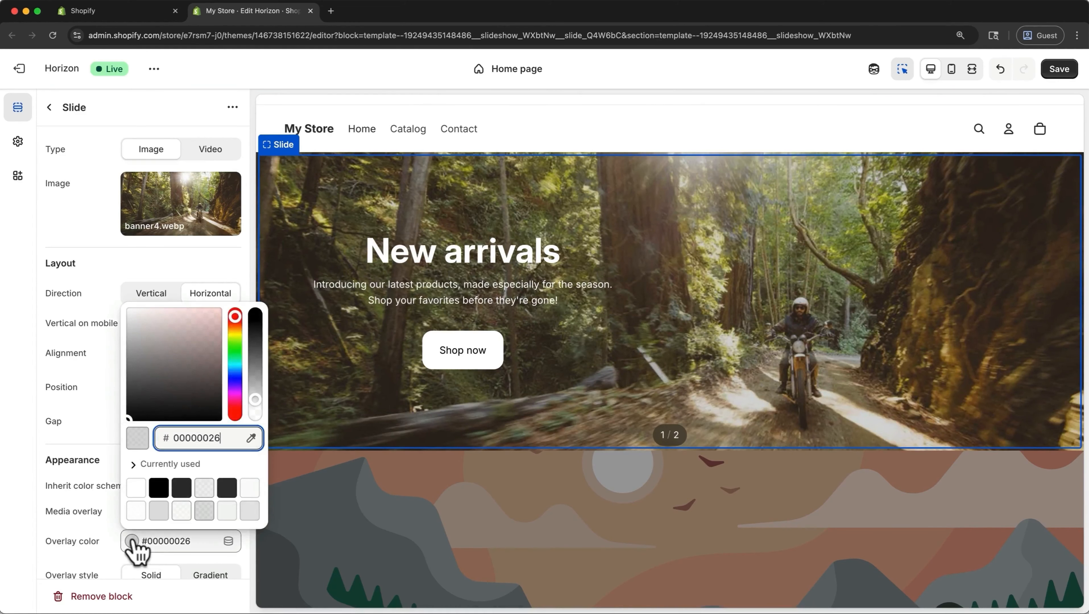
click(159, 488)
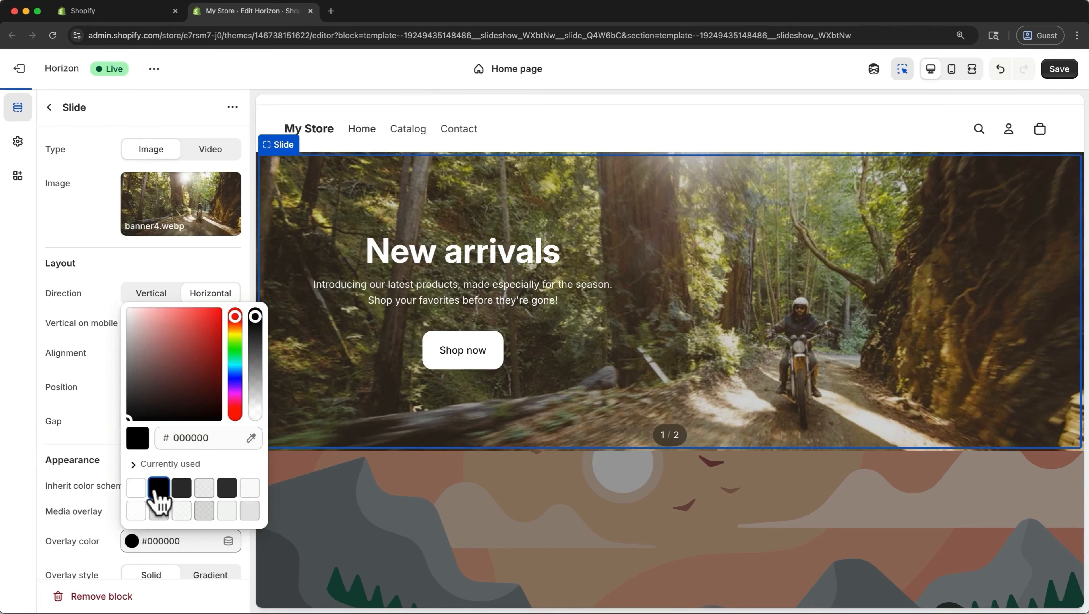
drag(256, 320, 258, 372)
click(235, 287)
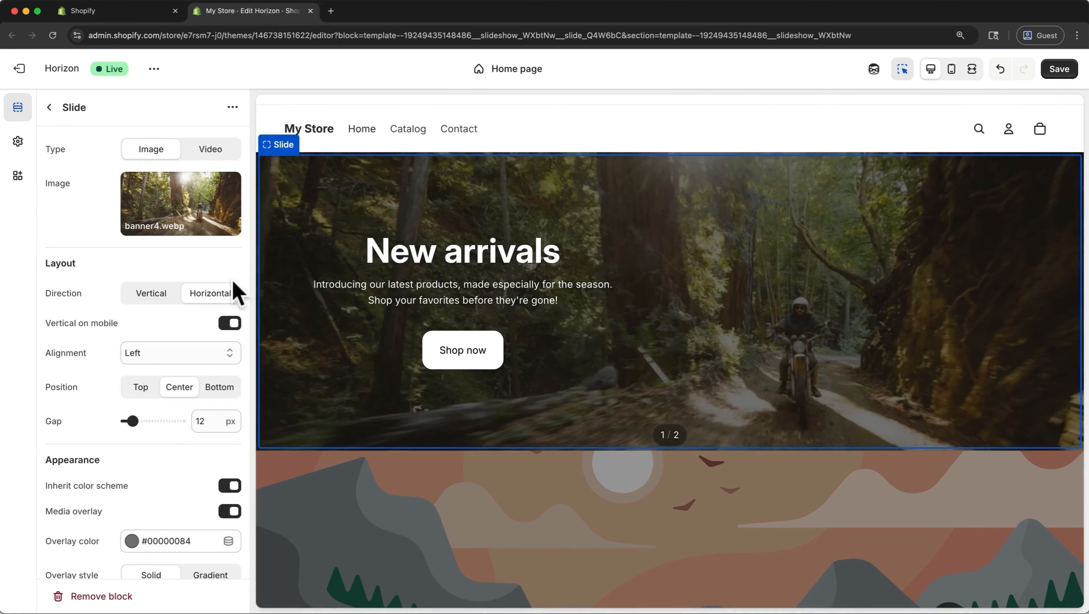
Set the overlay style to Gradient with direction Down, and compare the slide with the media overlay off and on
scroll(208, 463, down, 3)
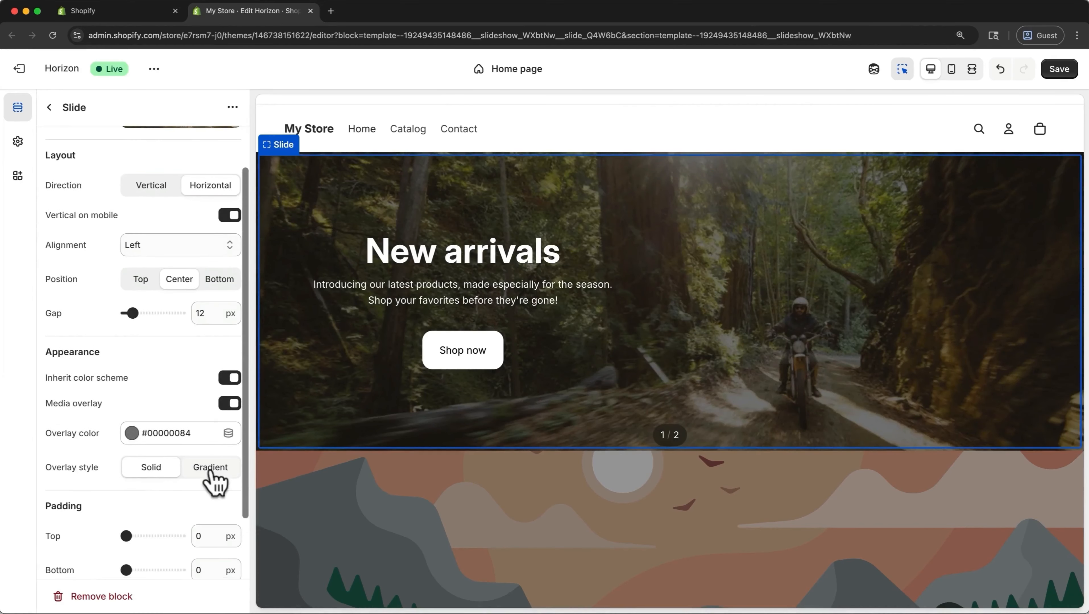
click(210, 471)
click(211, 502)
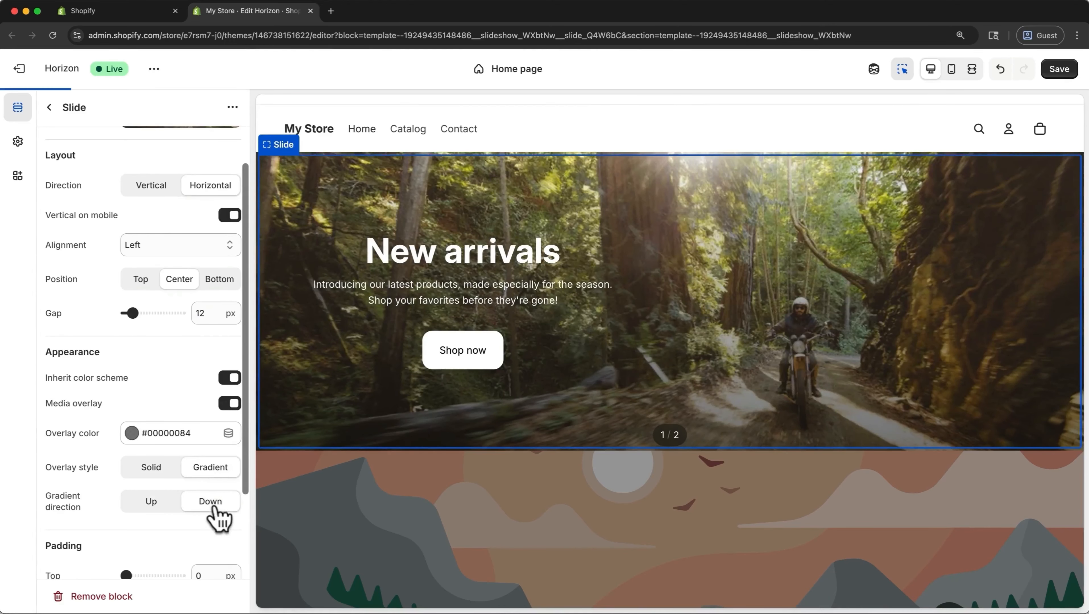
click(230, 404)
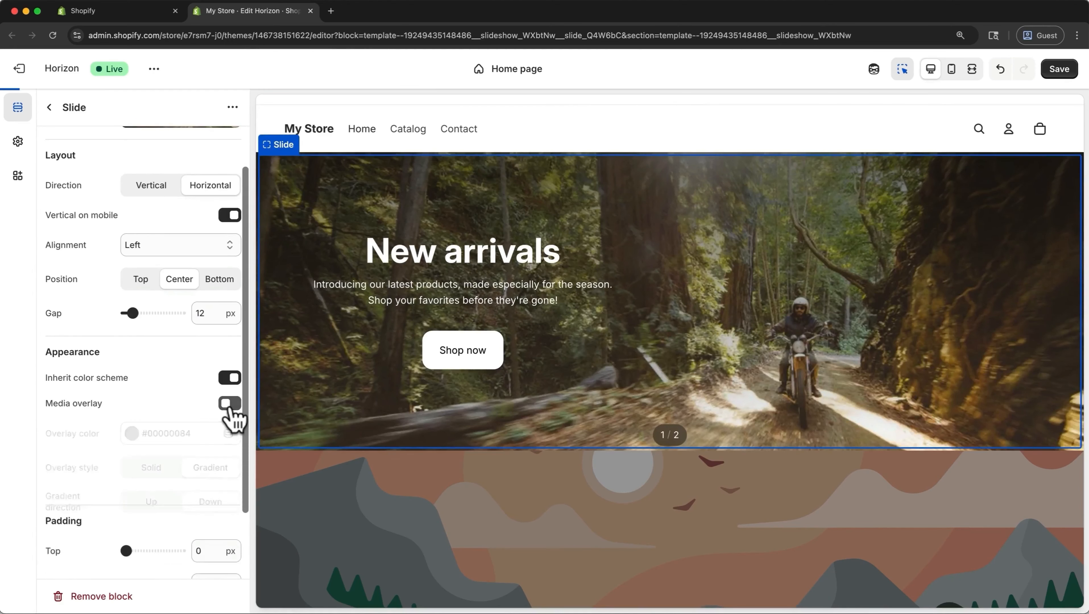
click(230, 406)
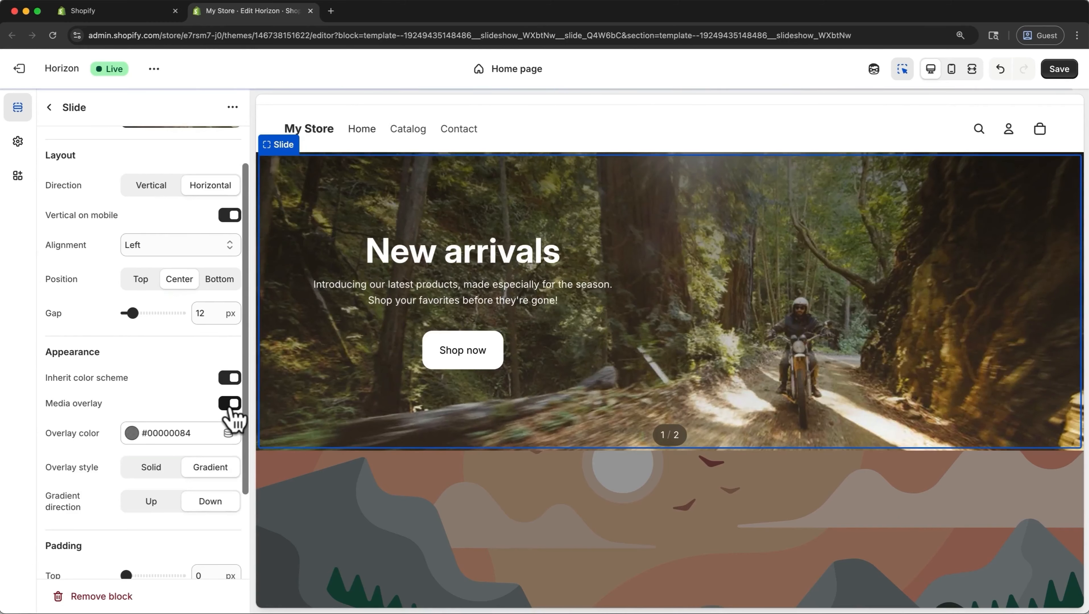
Try to rename the first slide block as New Arrivals
scroll(147, 301, up, 3)
click(70, 107)
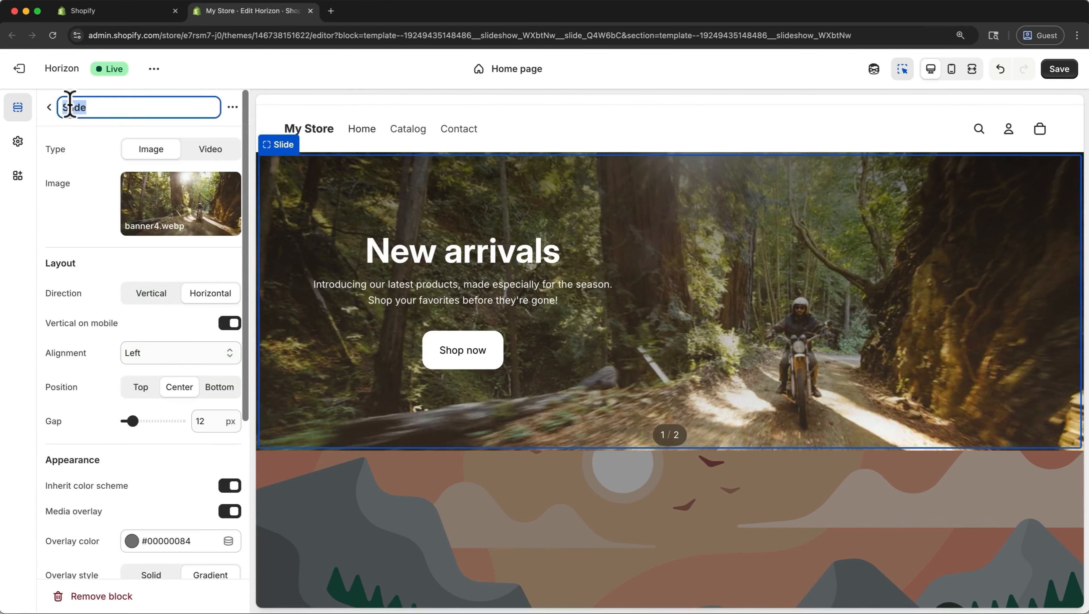
text(New Arrivals)
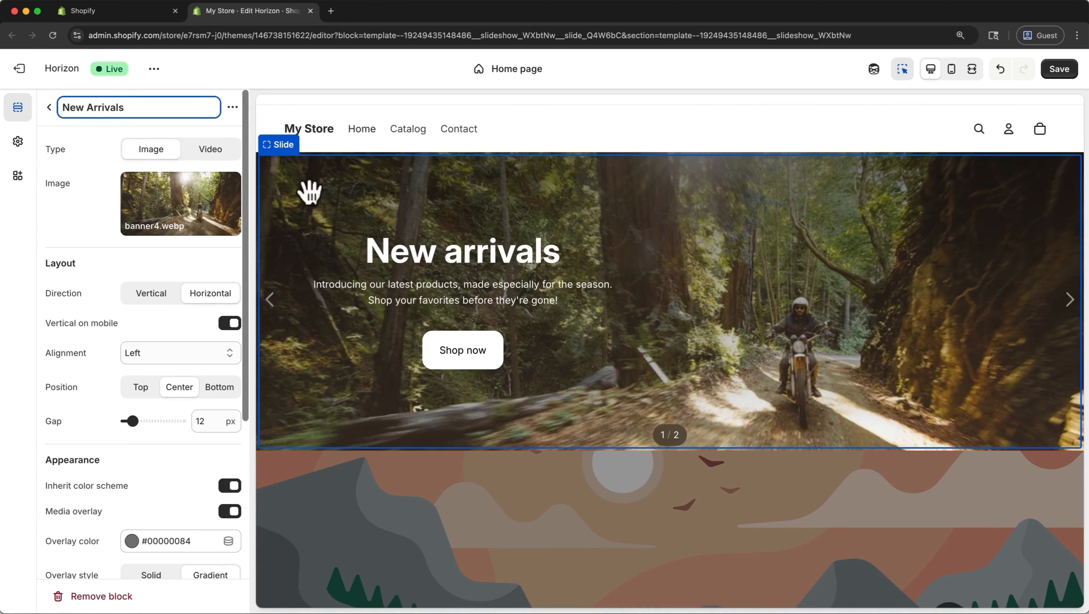
Capitalize the second word of the first slide's heading so that it reads "New Arrivals"
click(452, 250)
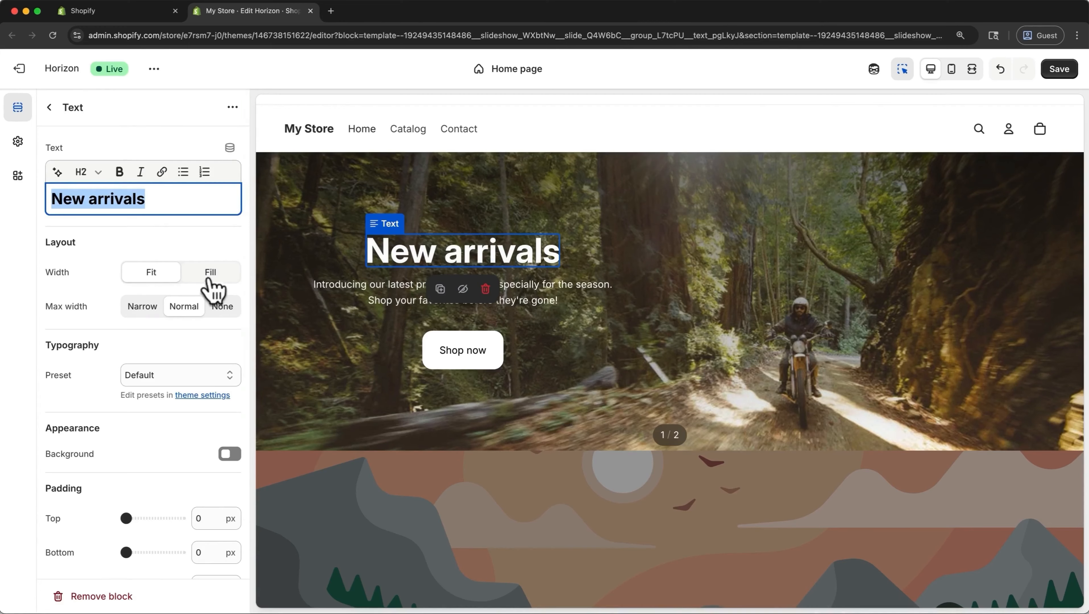
click(104, 199)
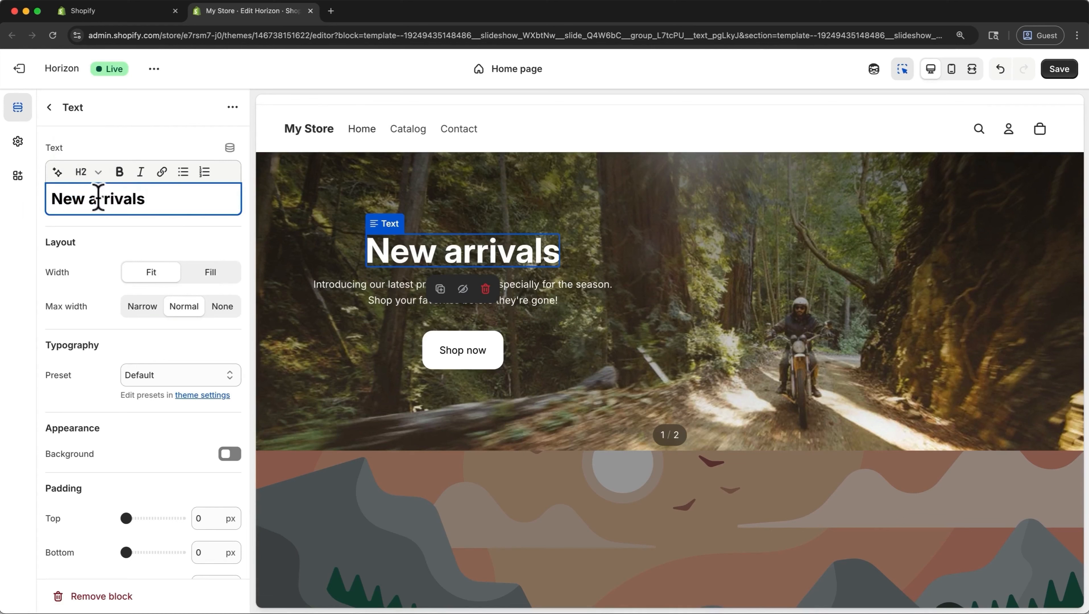
key(BackSpace)
text(A)
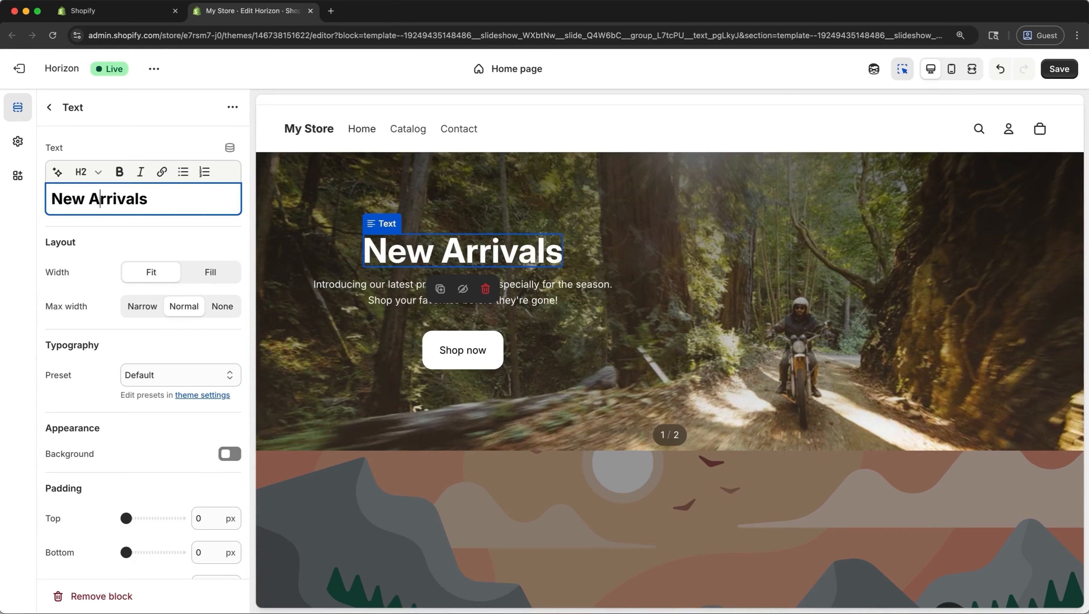
Rephrase the slide's description with the AI text generator in a Playful tone and insert the "Check out our snazzy new products" version
click(361, 284)
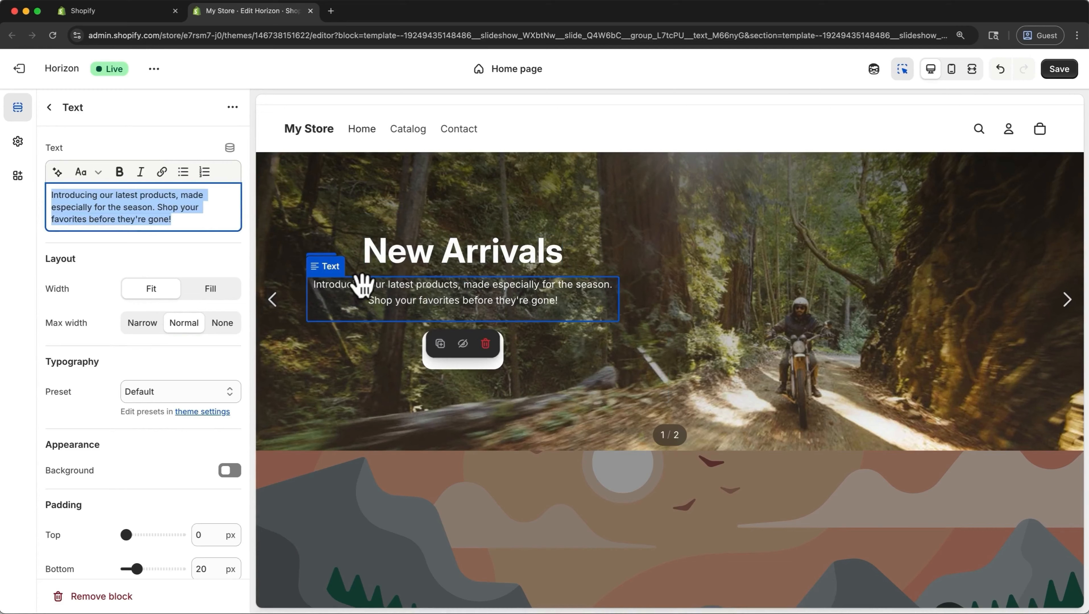
click(57, 172)
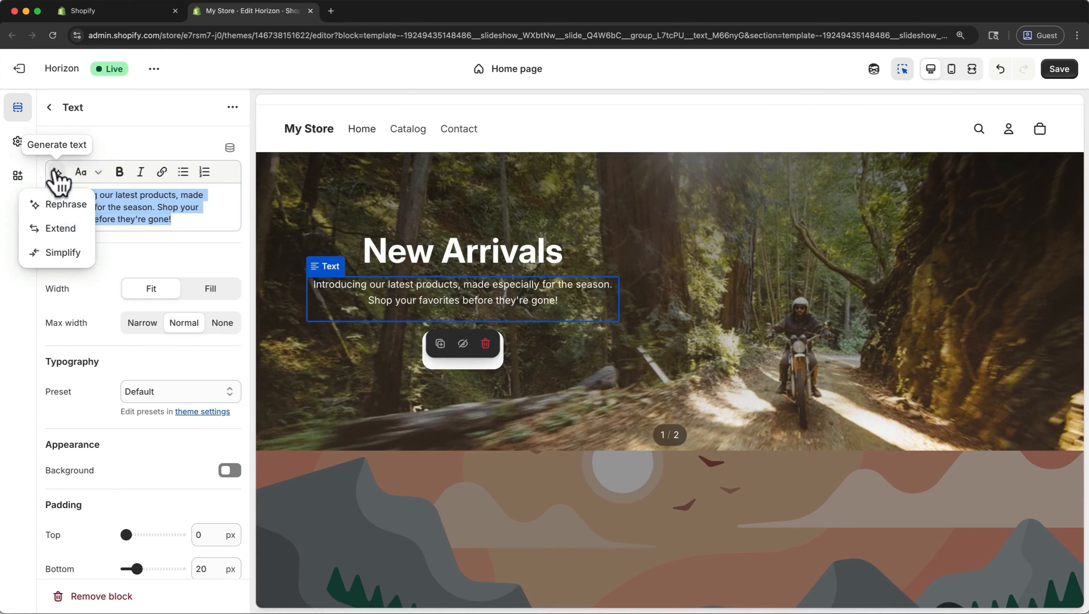
click(66, 205)
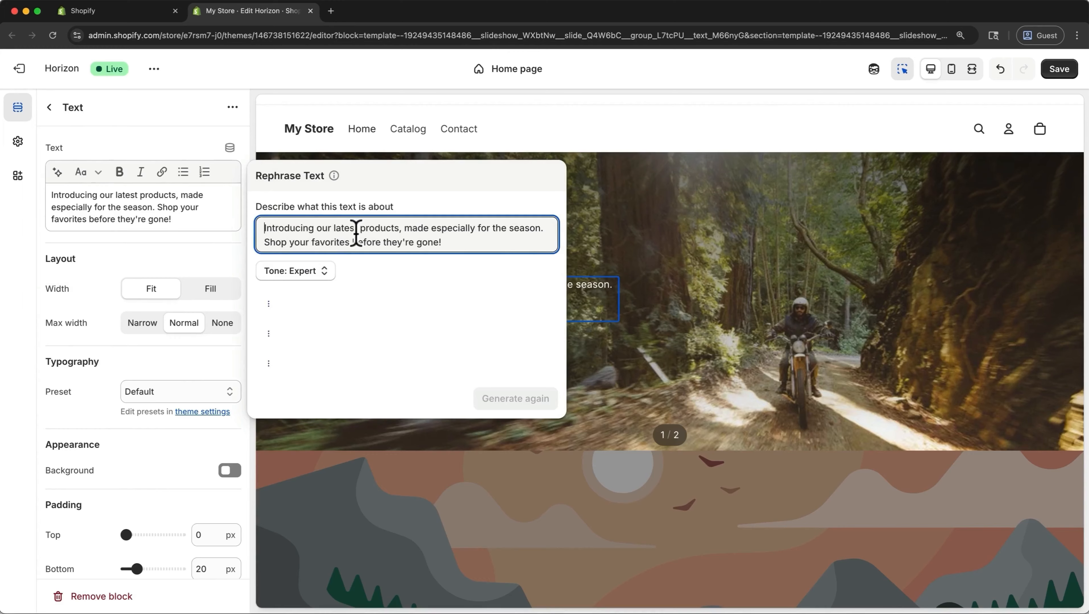
click(317, 275)
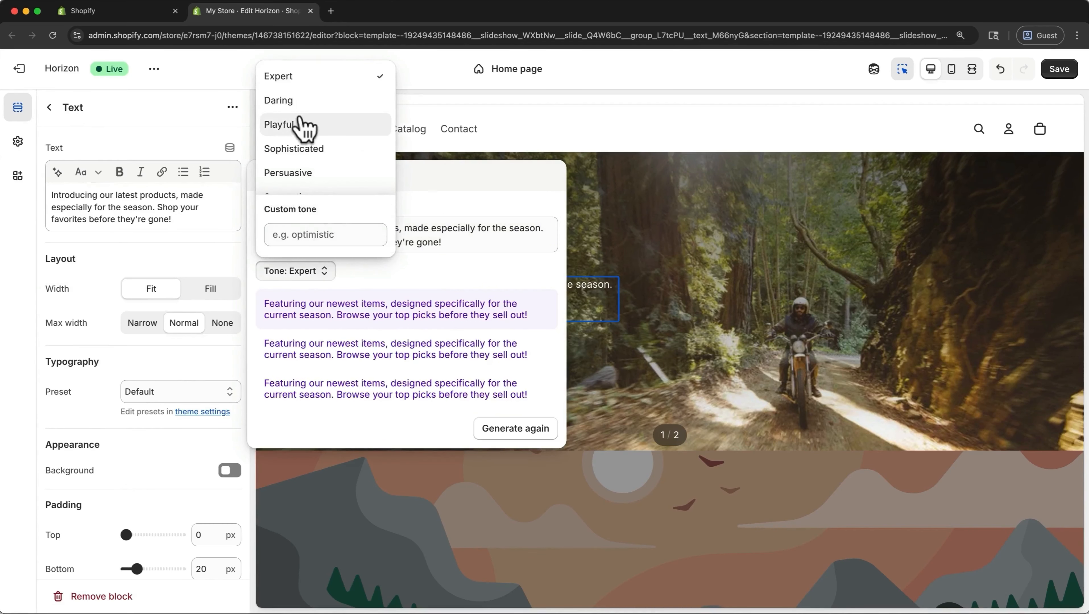
click(303, 125)
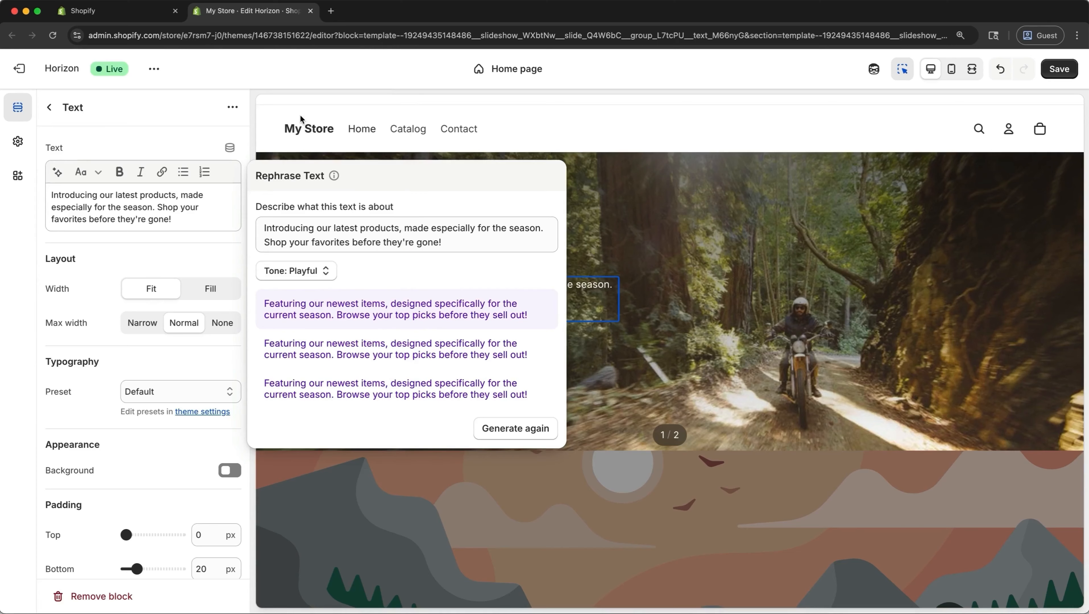
click(501, 429)
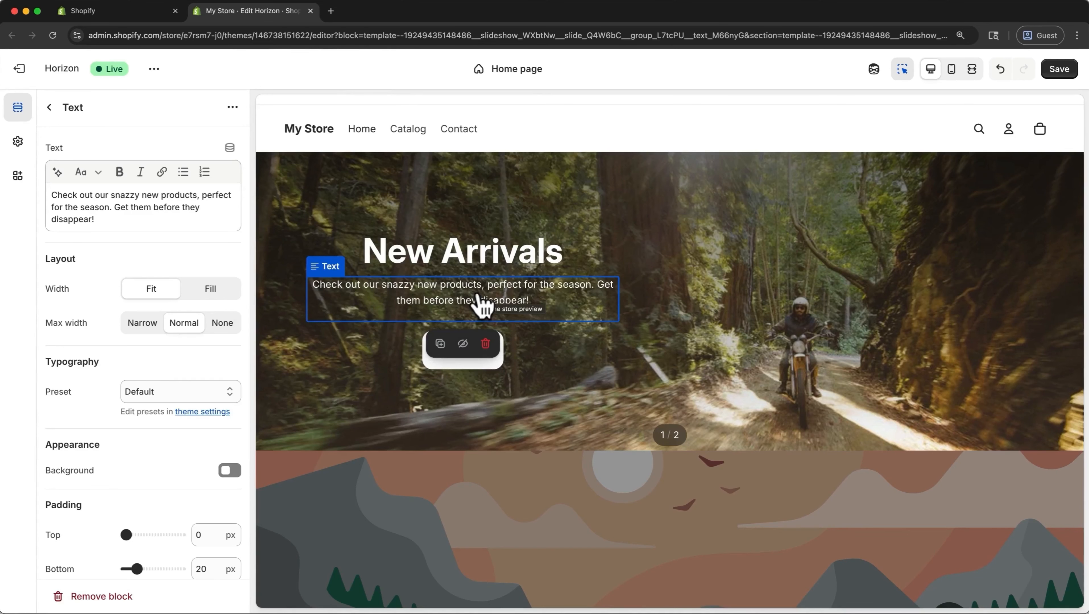
Save the home page and collapse the first slide in the section list
click(1060, 69)
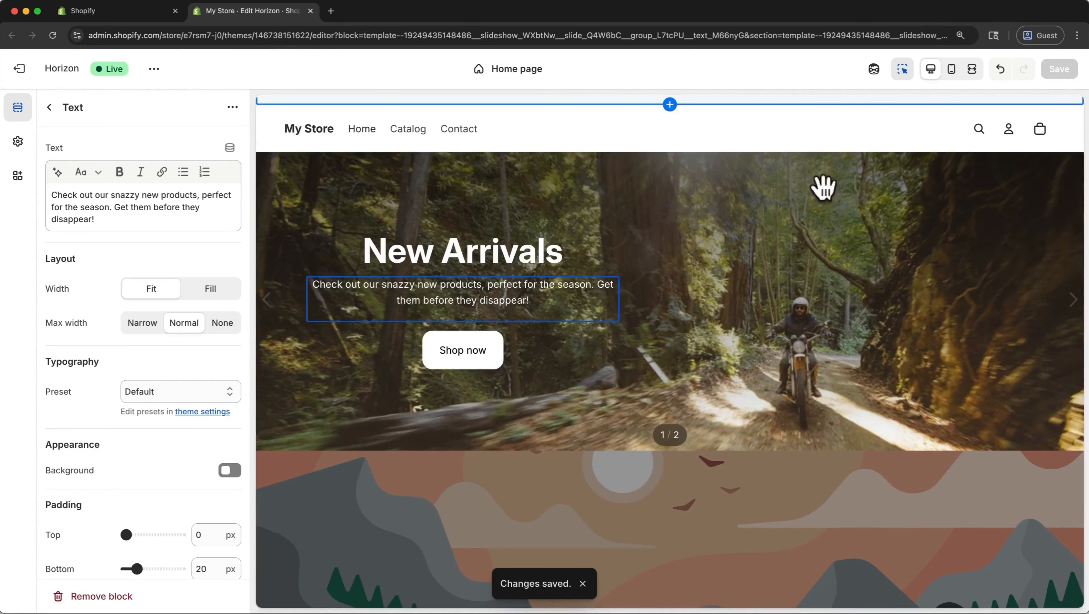
click(50, 108)
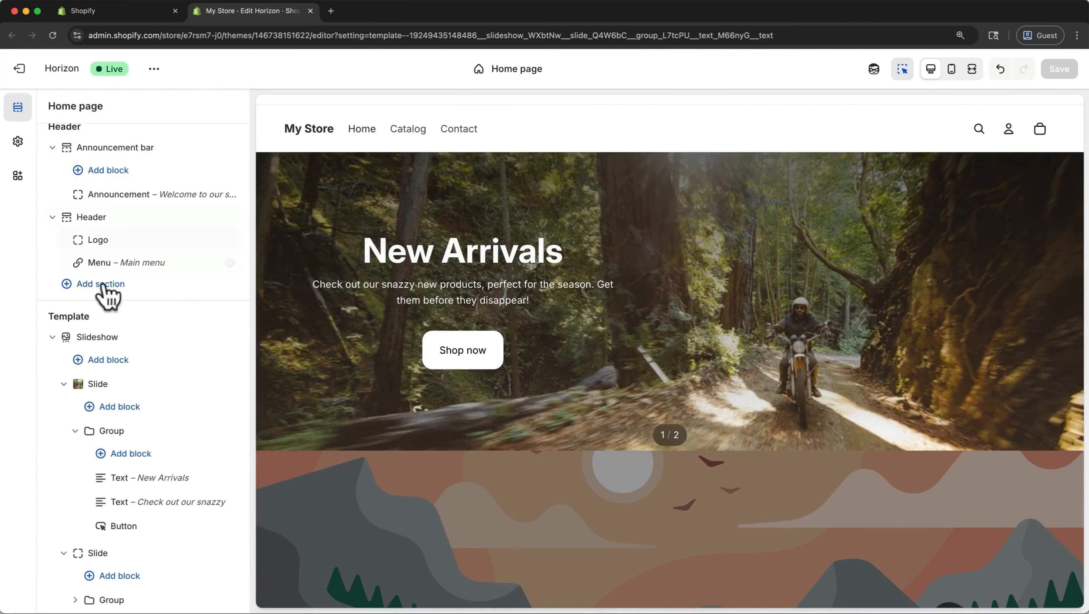
click(65, 383)
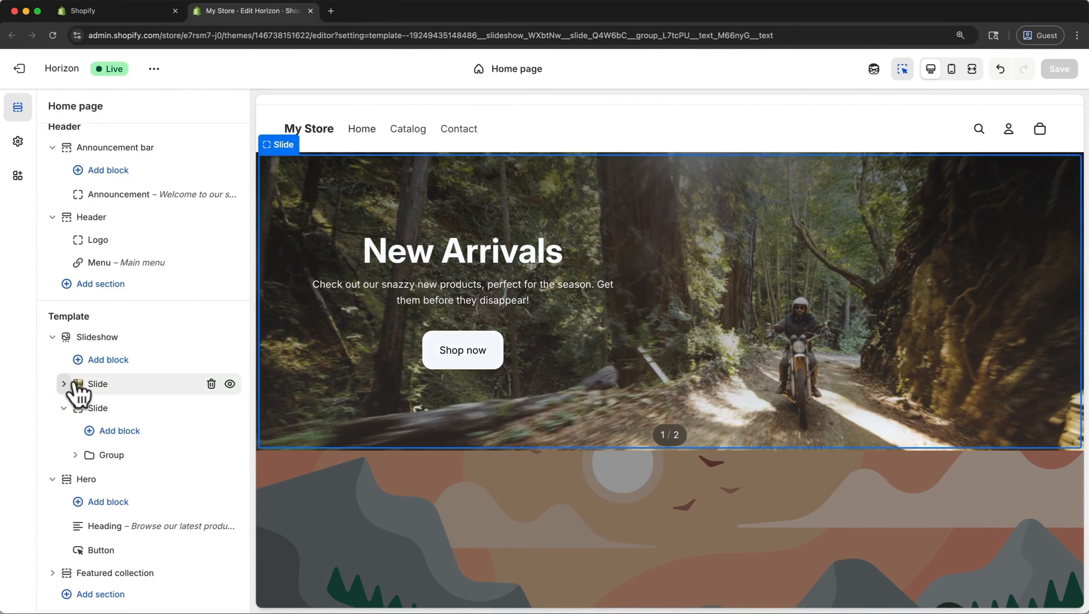
Add a new Slide block before the first slide and remove it again
right_click(124, 387)
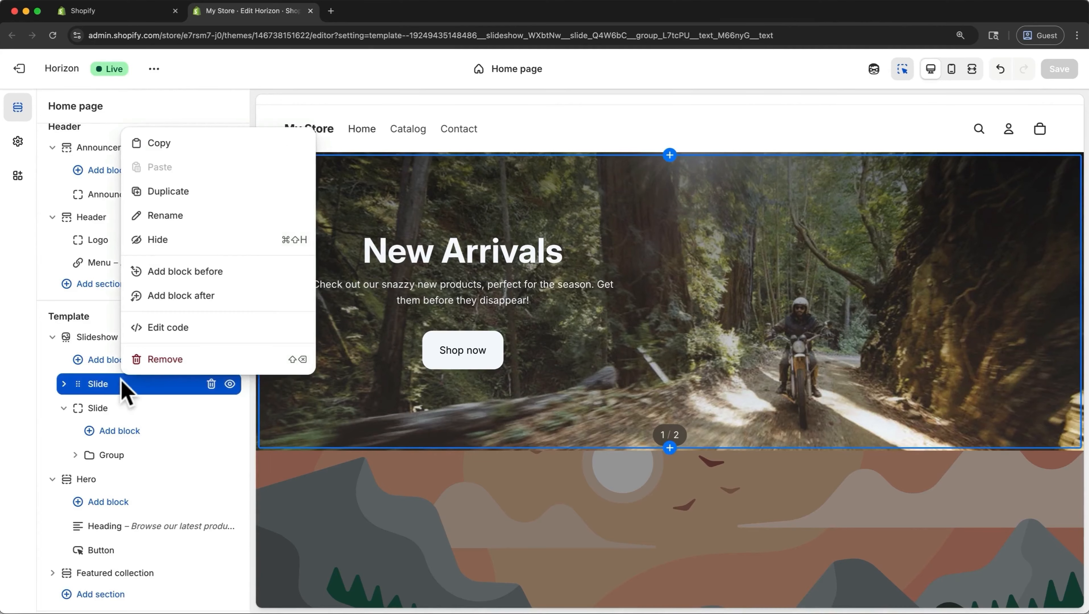
click(185, 271)
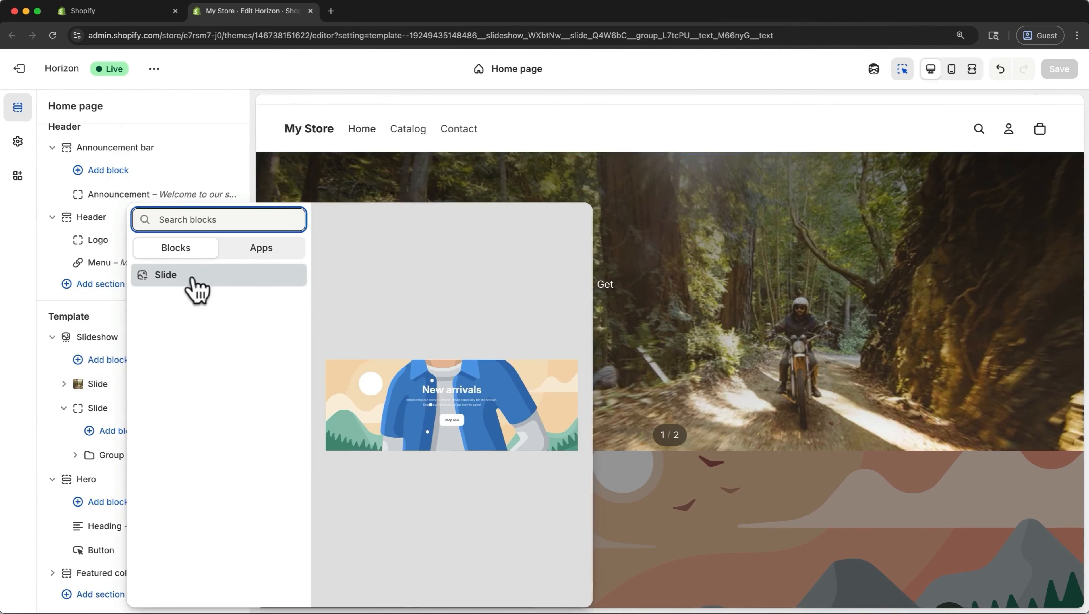
click(194, 280)
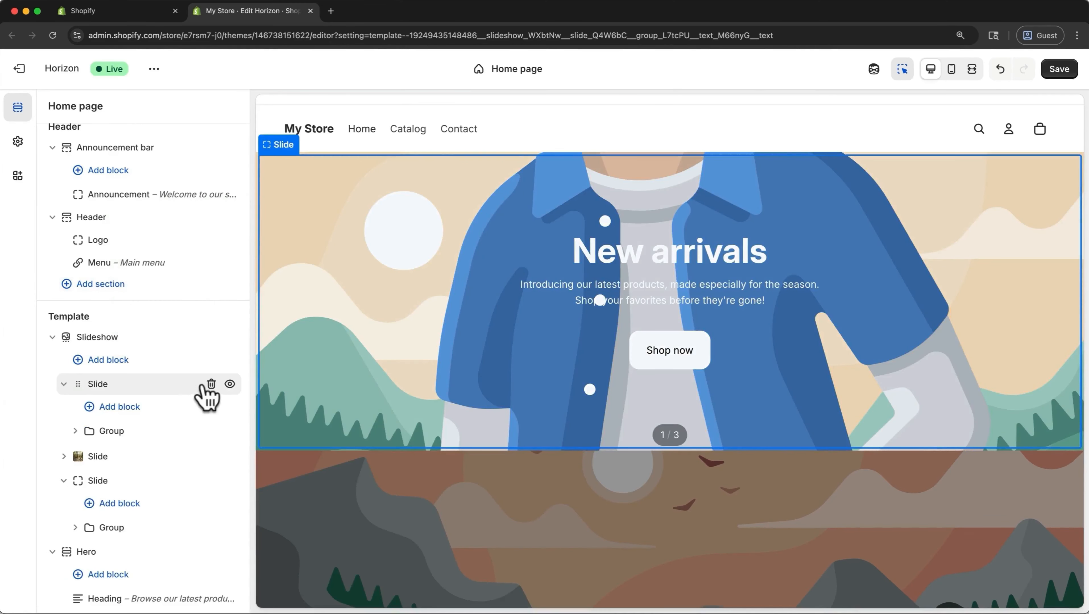
click(211, 384)
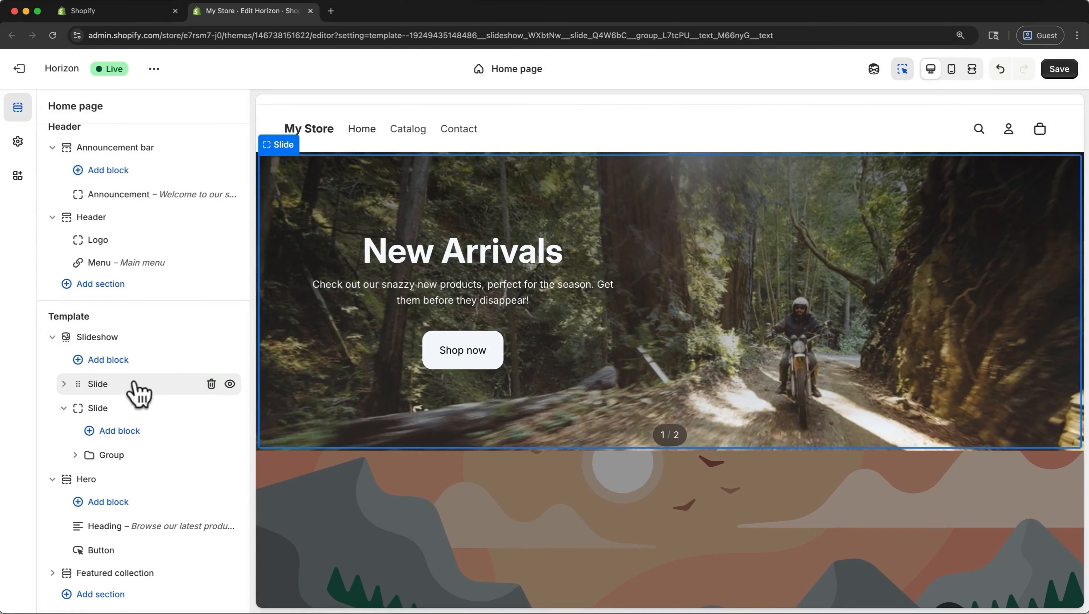
Duplicate the first slide in the Slideshow section
right_click(161, 383)
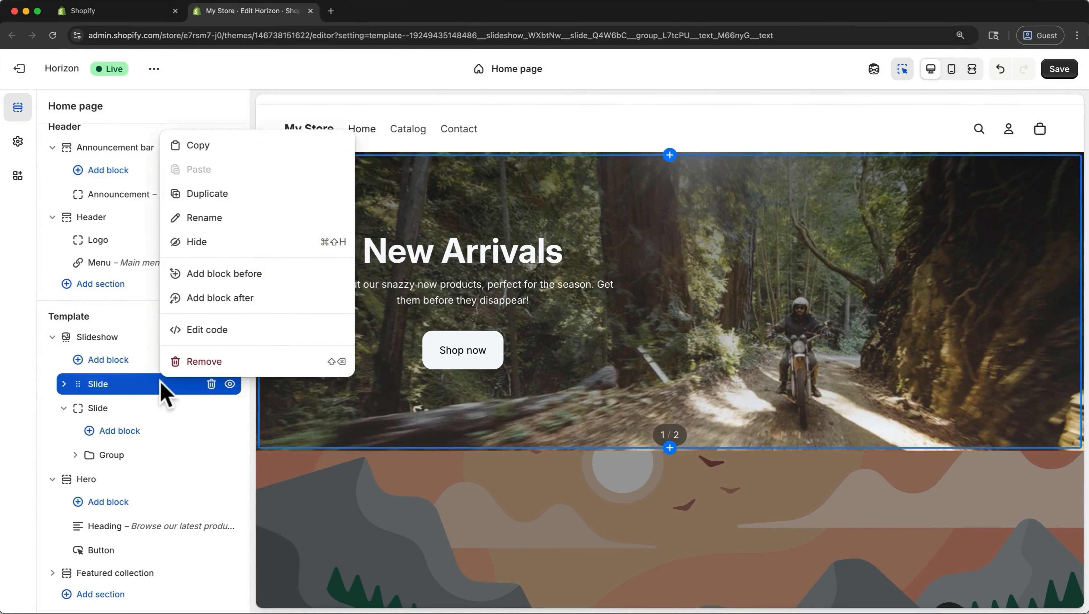
click(213, 194)
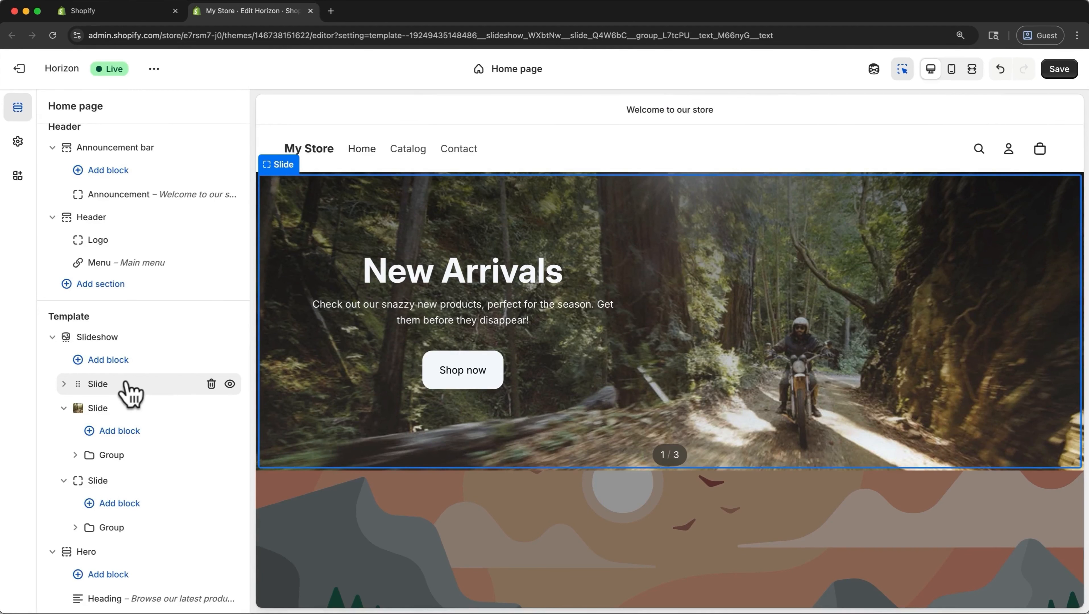
drag(130, 393, 129, 394)
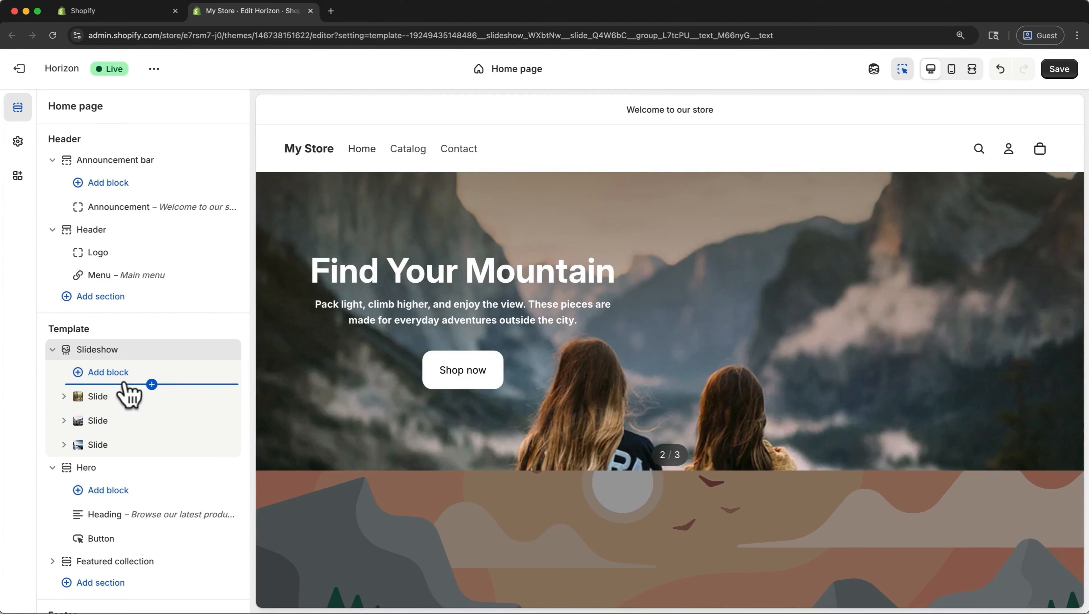
drag(129, 393, 129, 394)
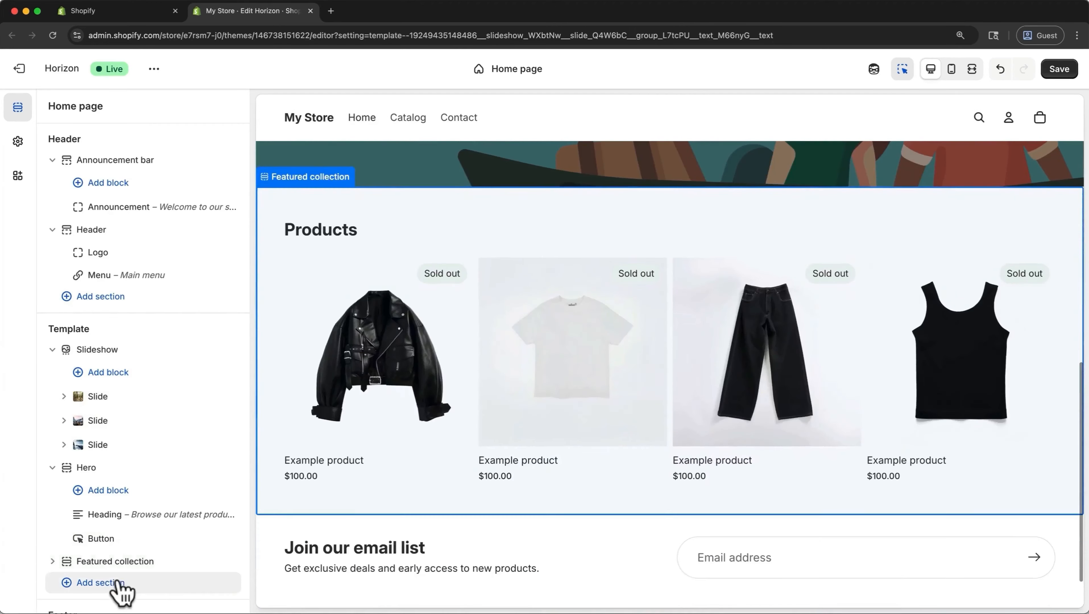
Generate an AI section with a 3-column customer reviews layout, each featuring a quote, a name and a 1-5 star rating, with all elements editable
click(117, 585)
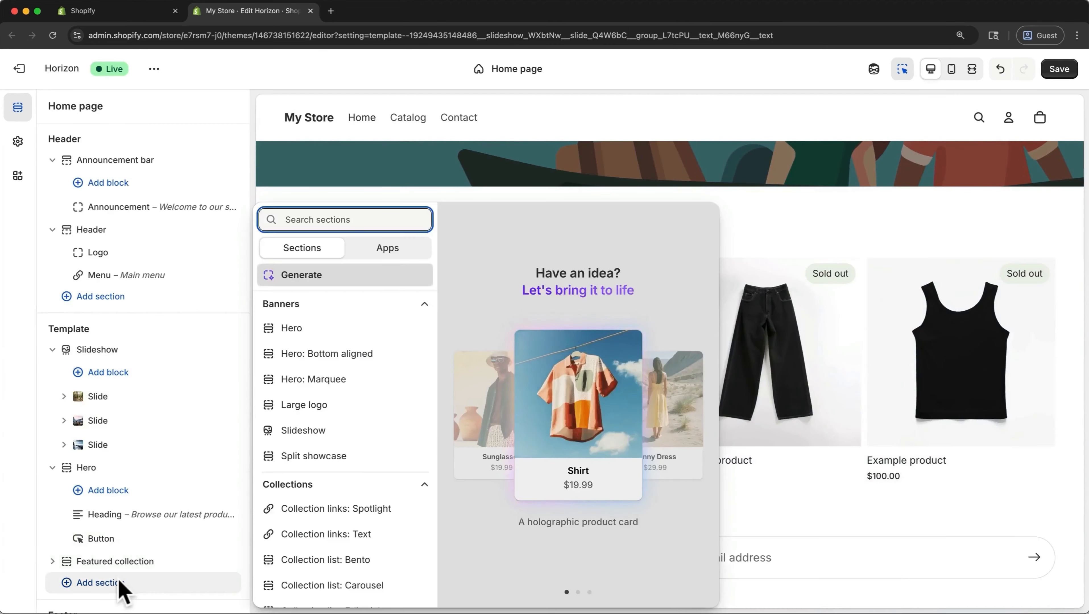
click(316, 280)
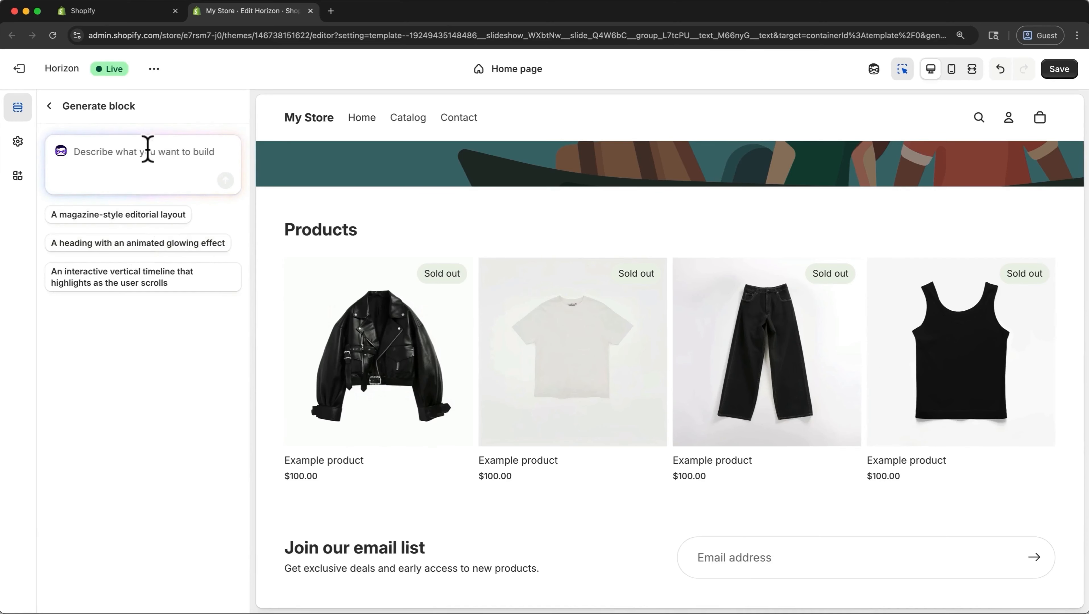
text(Create a 3-column customer reviews layout each featuring a quote, a name, and a 1-5 star rating. Each of the elements should be editable.)
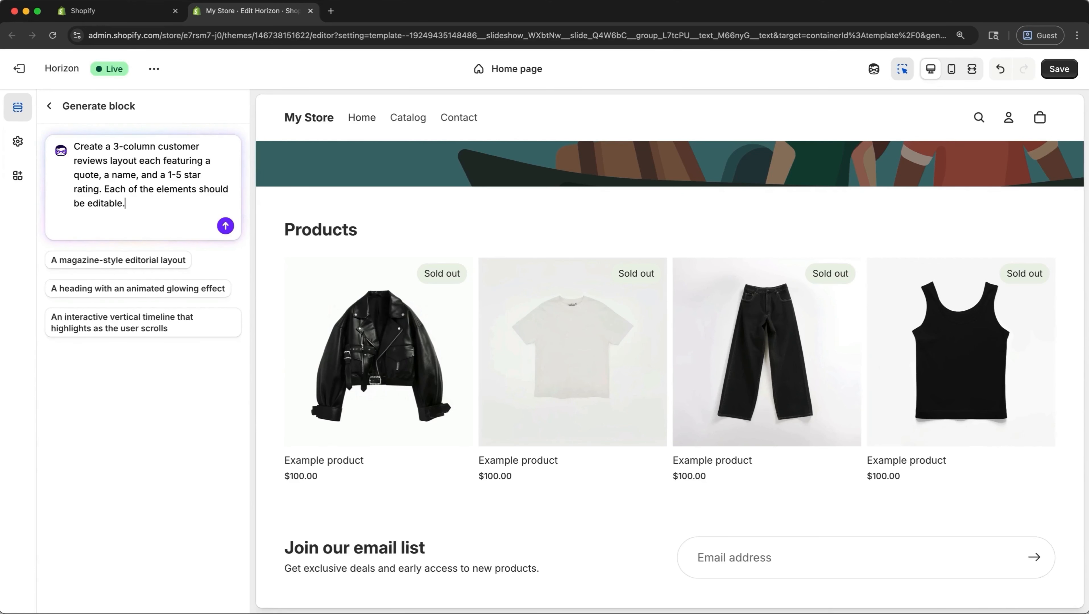
click(224, 227)
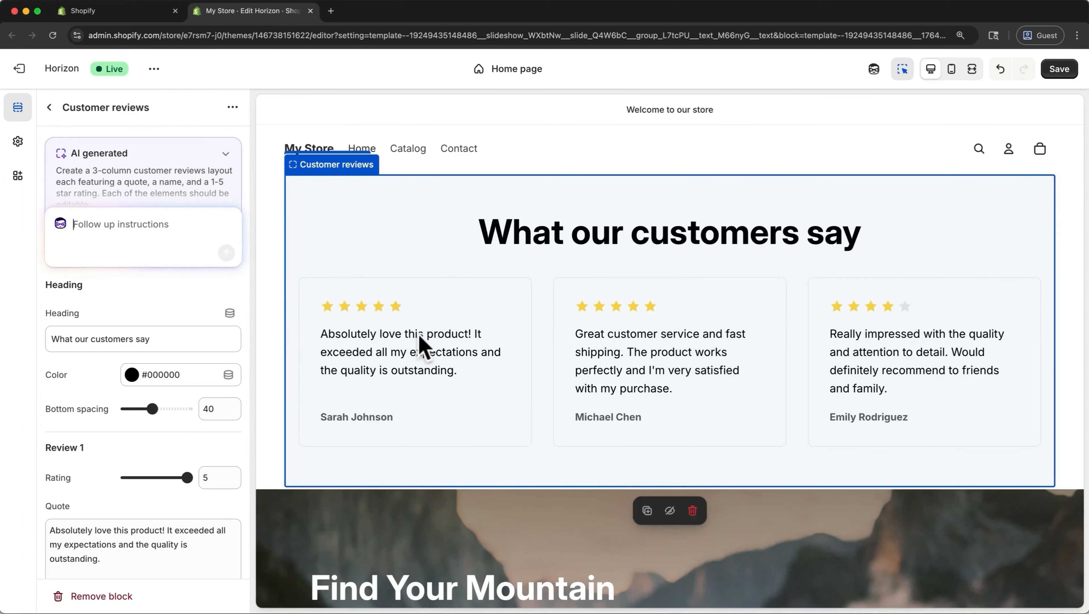
Check the generated block's review settings, rename the block to "Generated Reviews" and save the home page
scroll(174, 381, down, 5)
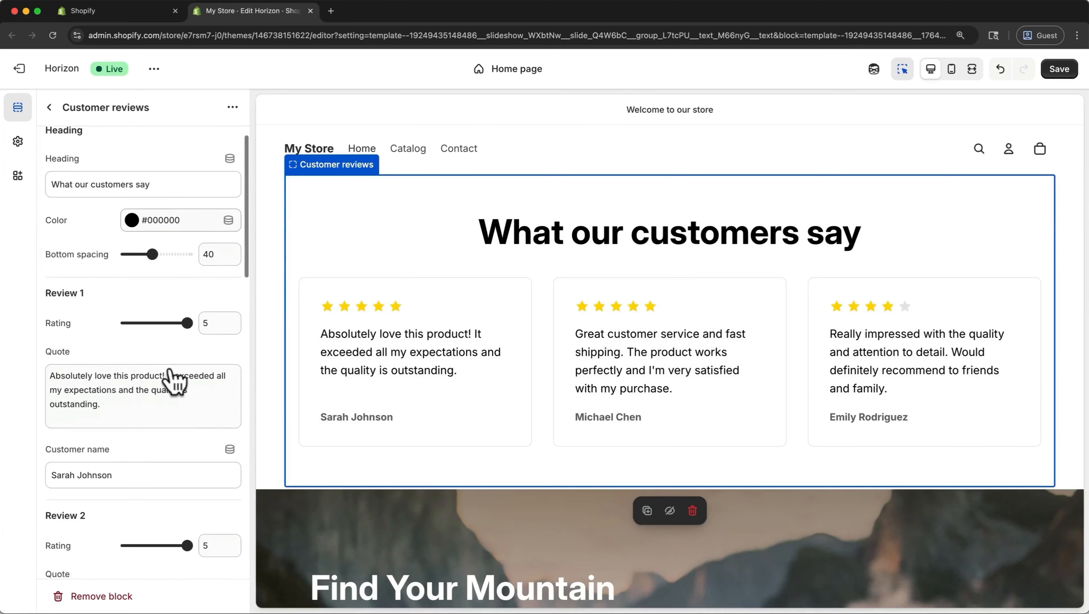
scroll(174, 381, down, 1)
scroll(175, 381, down, 10)
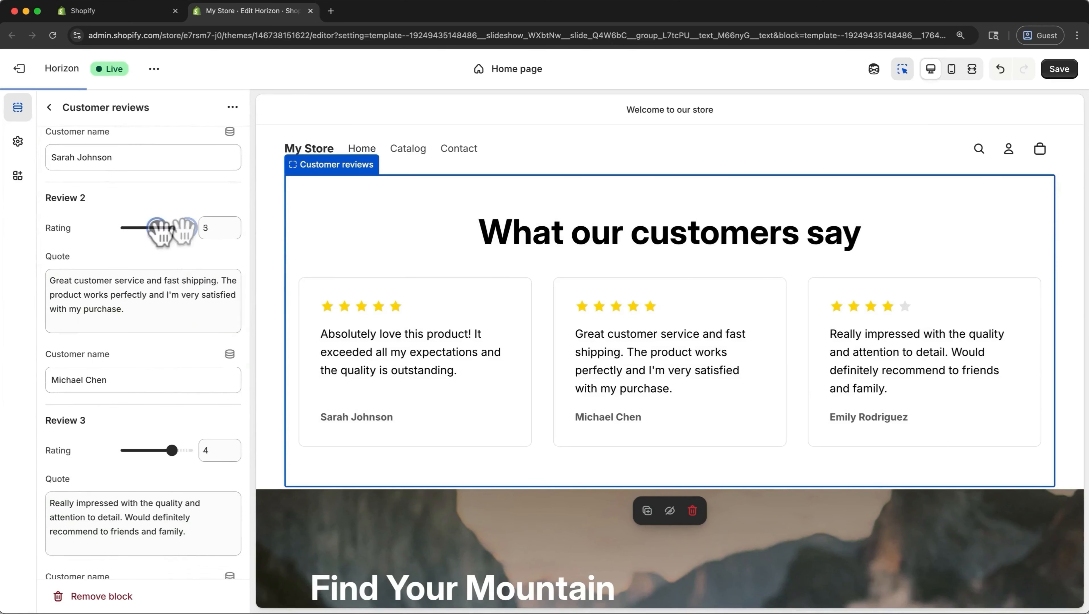
scroll(189, 236, up, 11)
scroll(190, 230, up, 5)
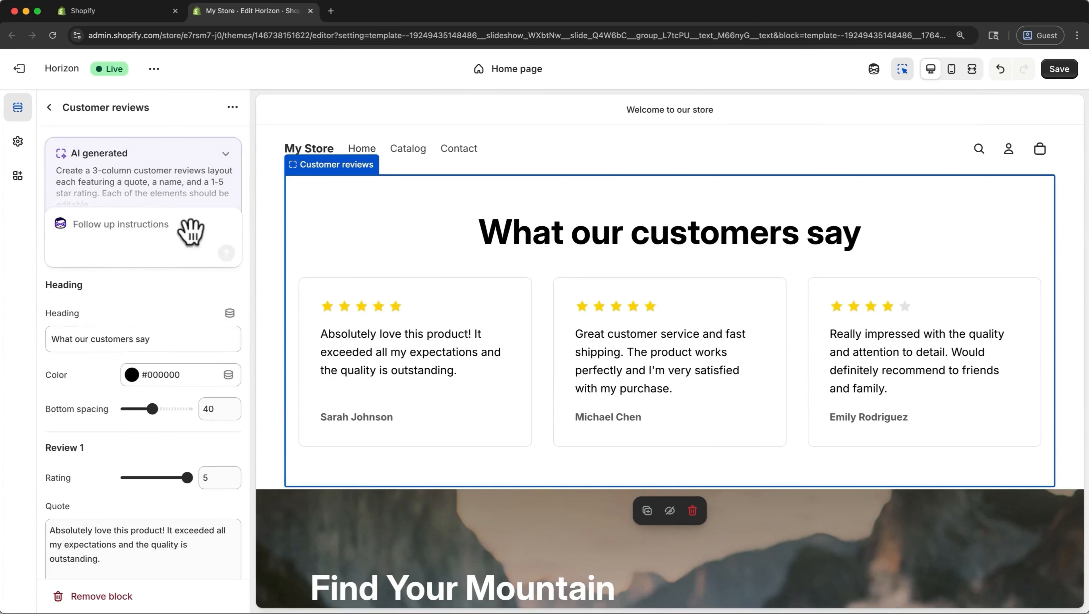
click(126, 108)
text(Generated)
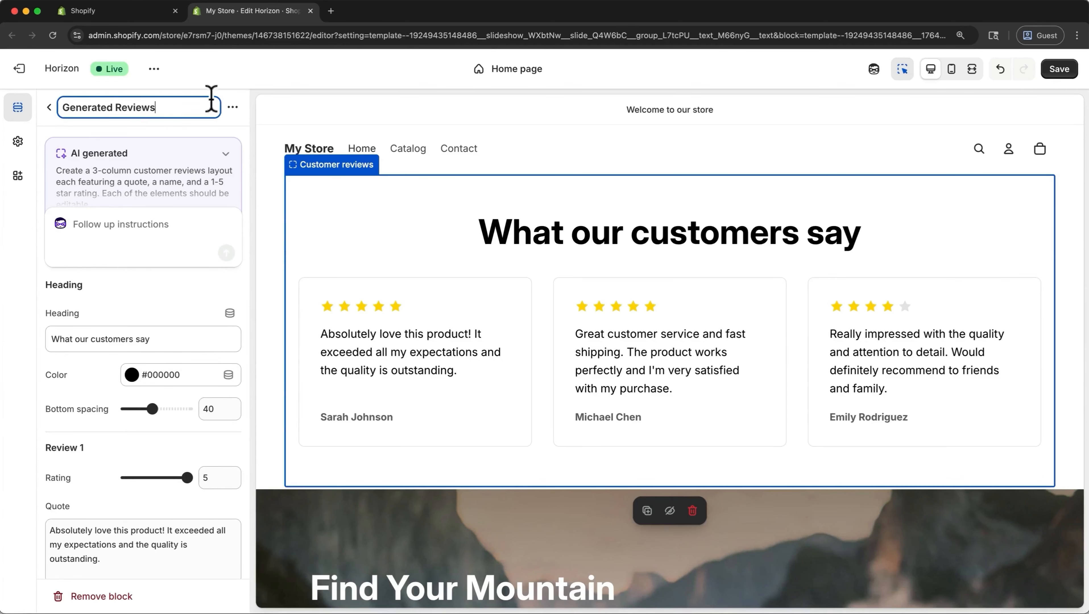
click(1057, 69)
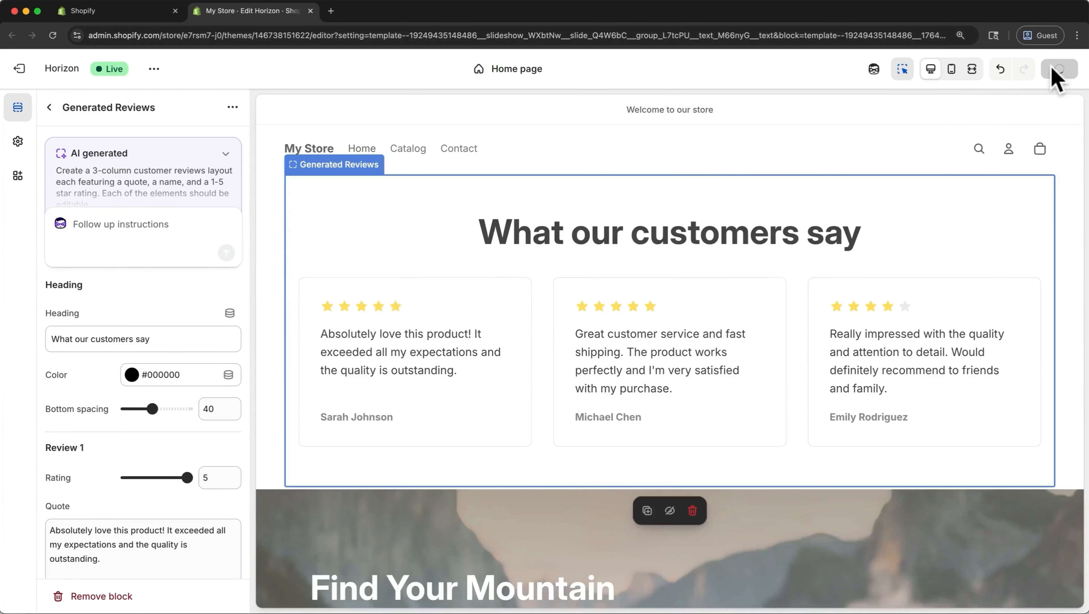
Move the section containing the generated reviews below the Featured collection section
click(50, 107)
scroll(103, 332, down, 4)
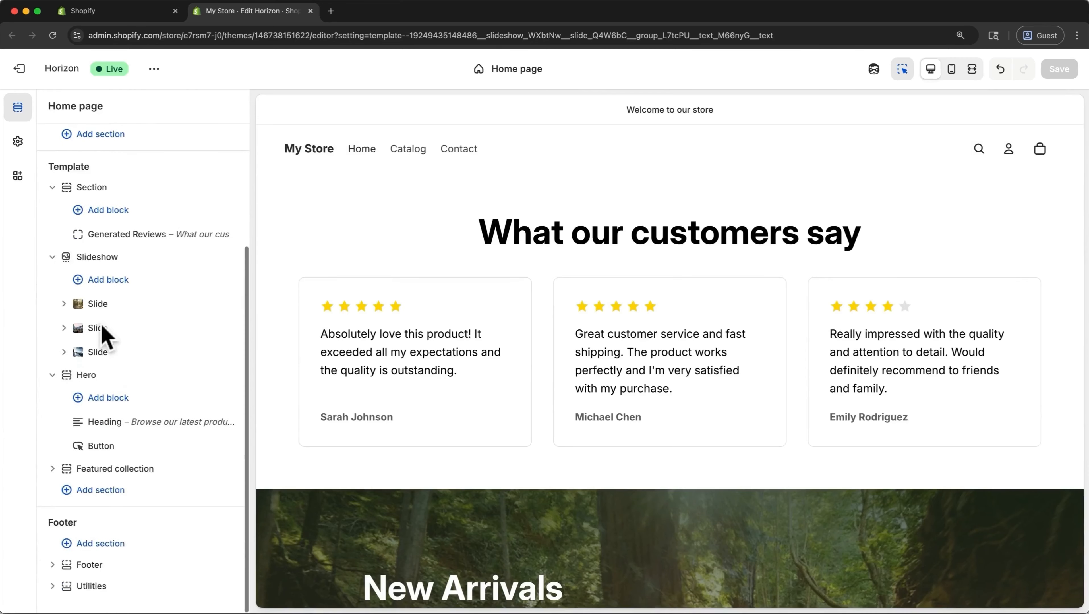
click(52, 188)
drag(88, 195, 131, 510)
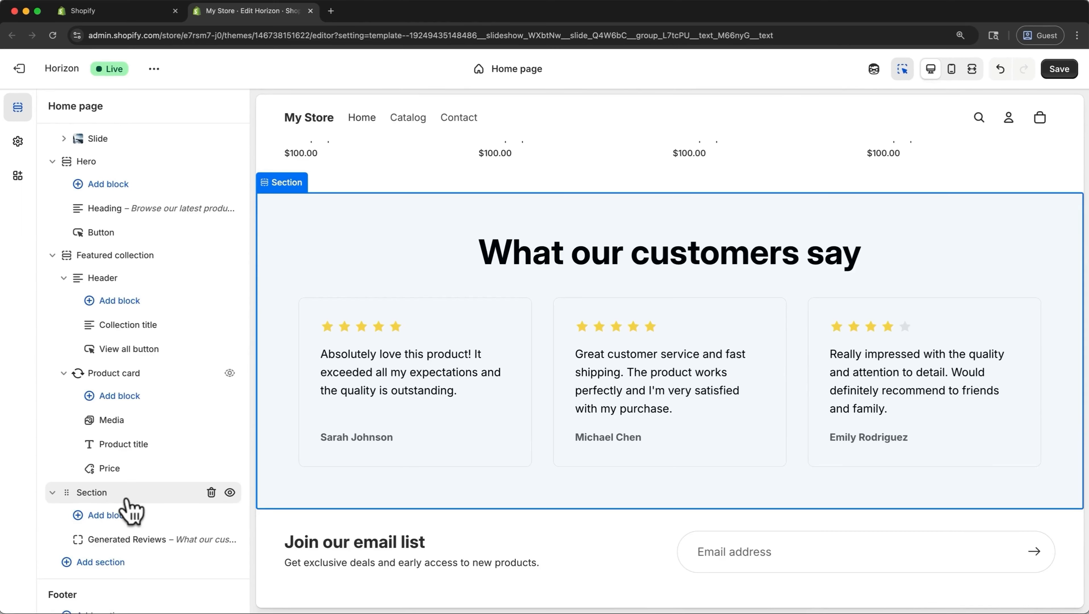
Set the reviews section's color scheme to Scheme 4 and save the home page
click(147, 493)
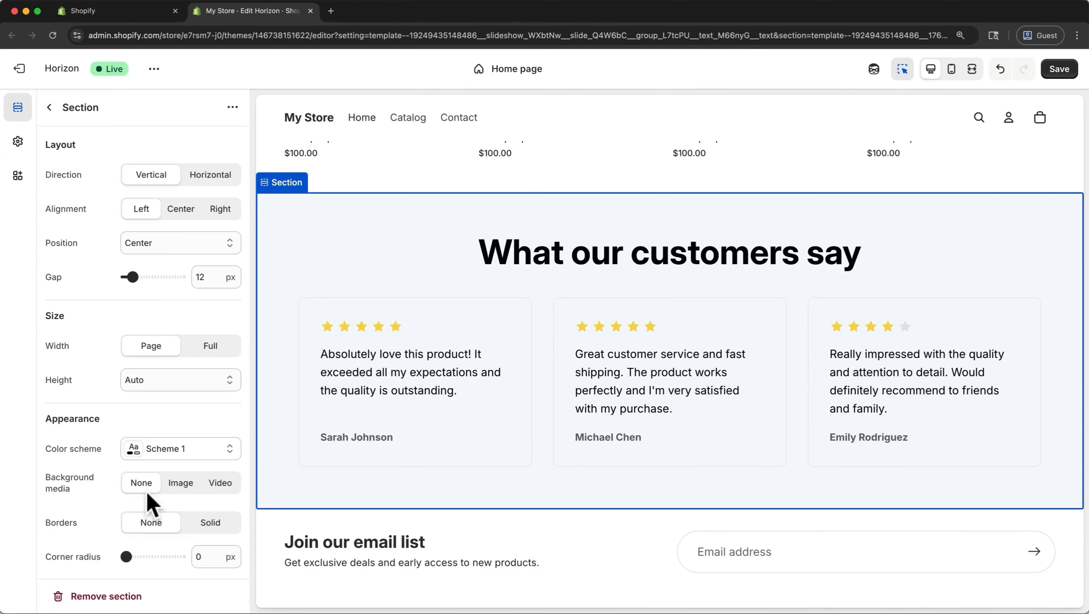
click(195, 456)
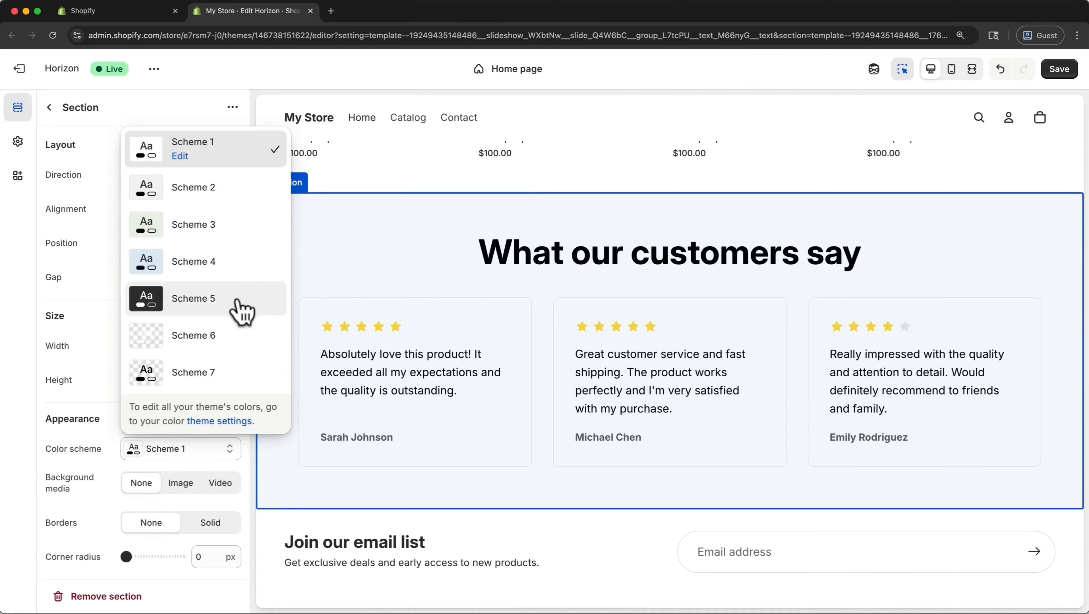
click(235, 269)
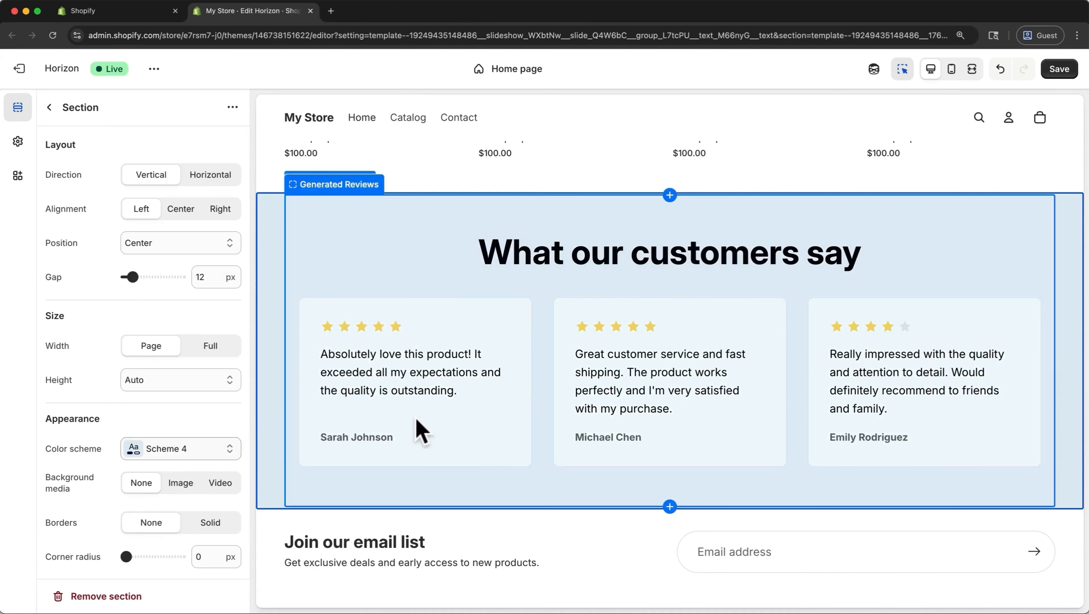
scroll(420, 430, up, 10)
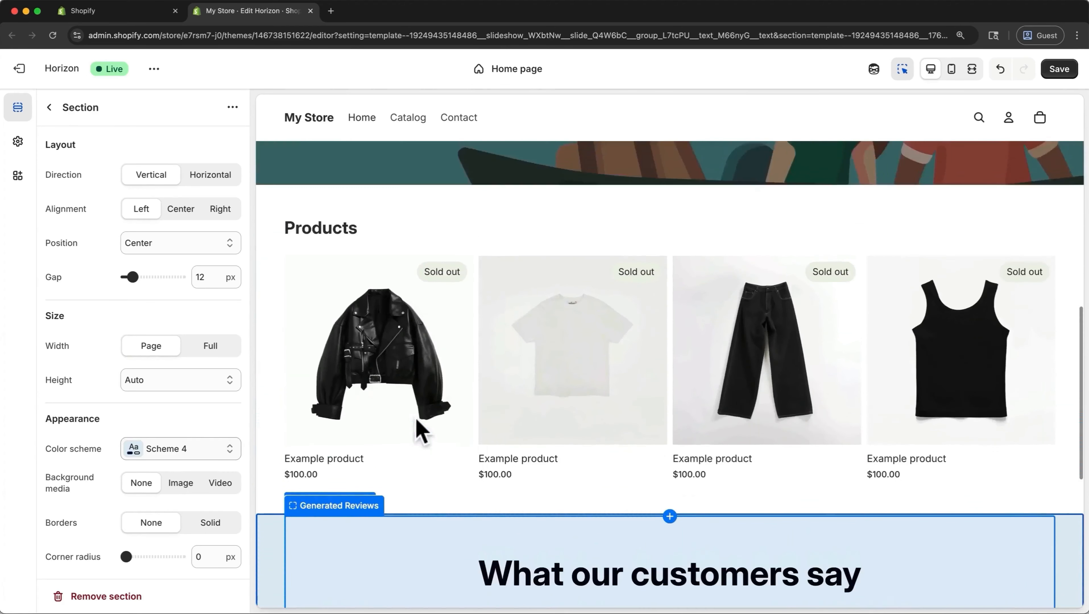
scroll(419, 430, down, 8)
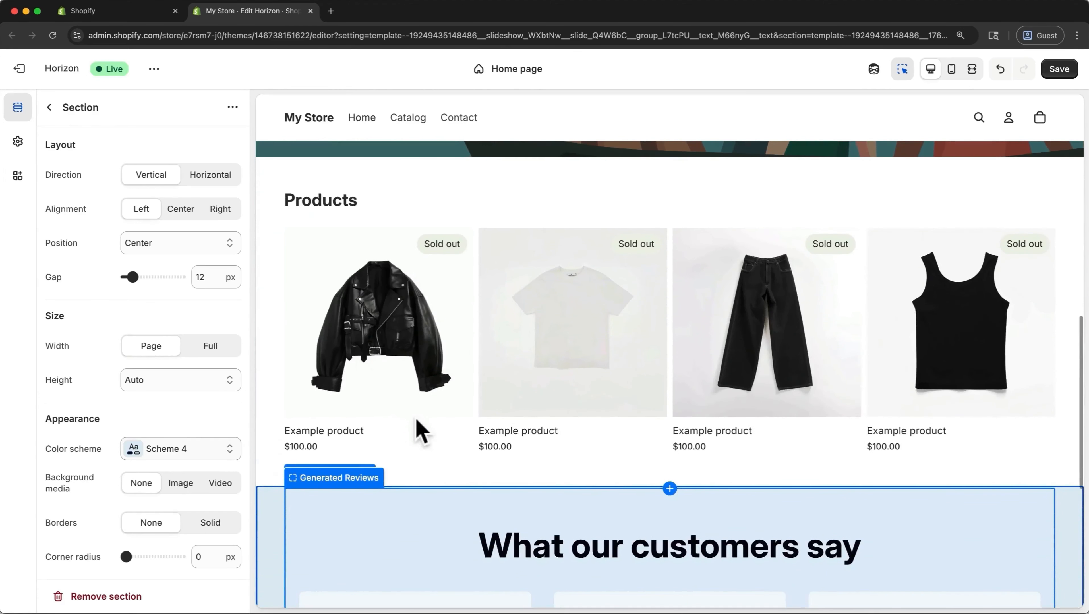
click(1059, 70)
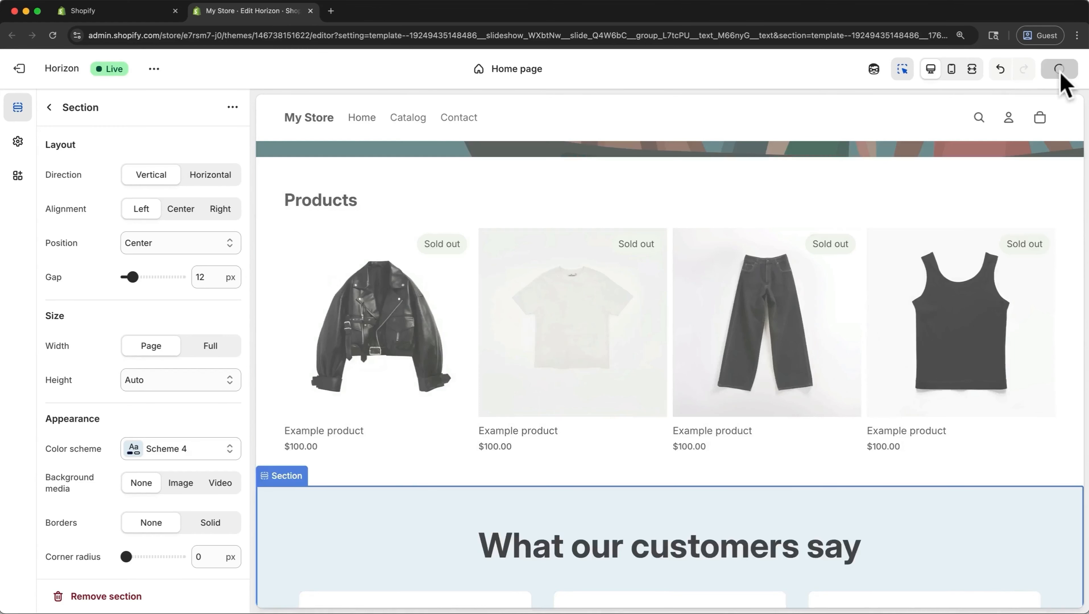
Collapse the Featured collection, Slideshow, Hero, reviews Section, Header and Announcement bar entries in the home page's section list
click(50, 108)
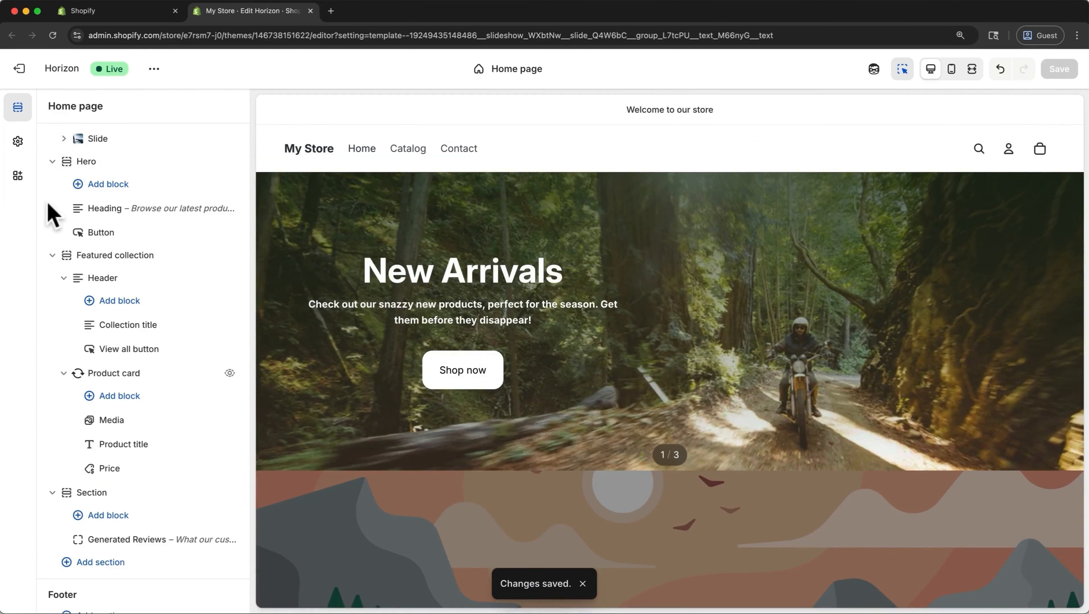
click(52, 255)
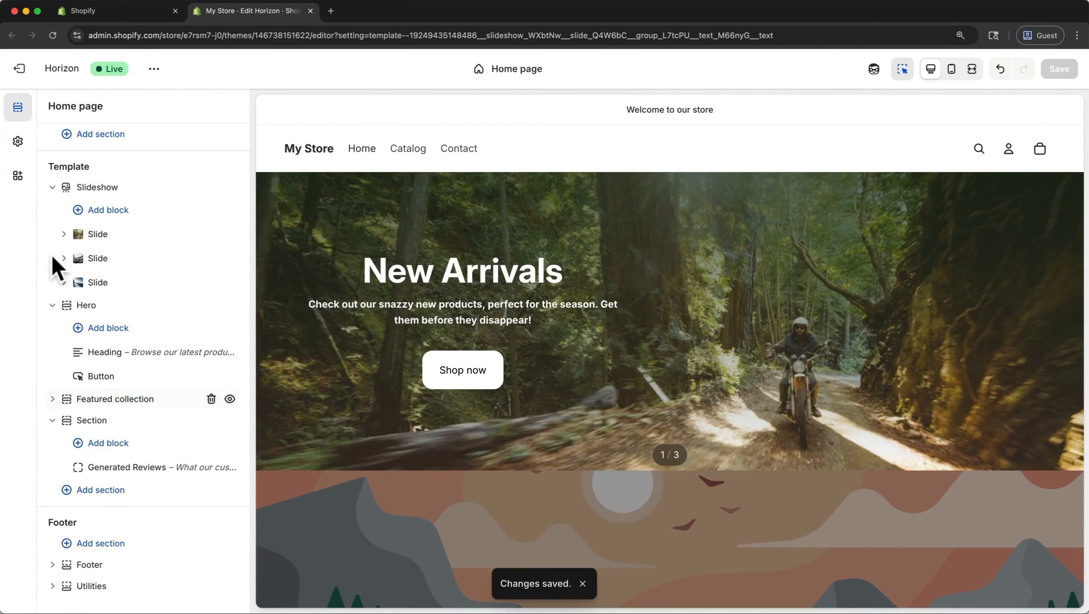
click(52, 188)
click(52, 305)
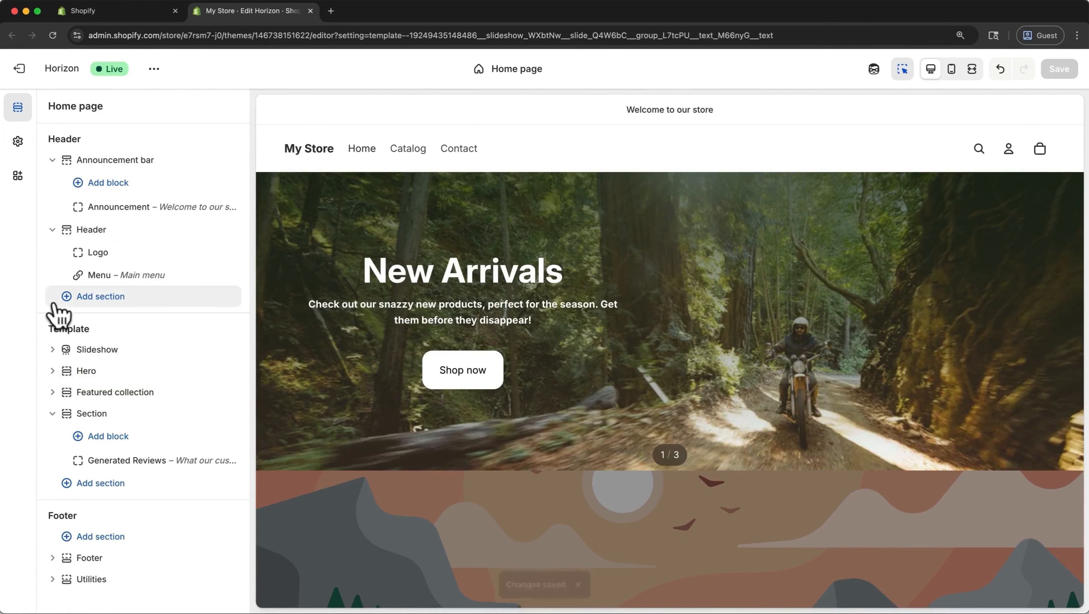
click(52, 414)
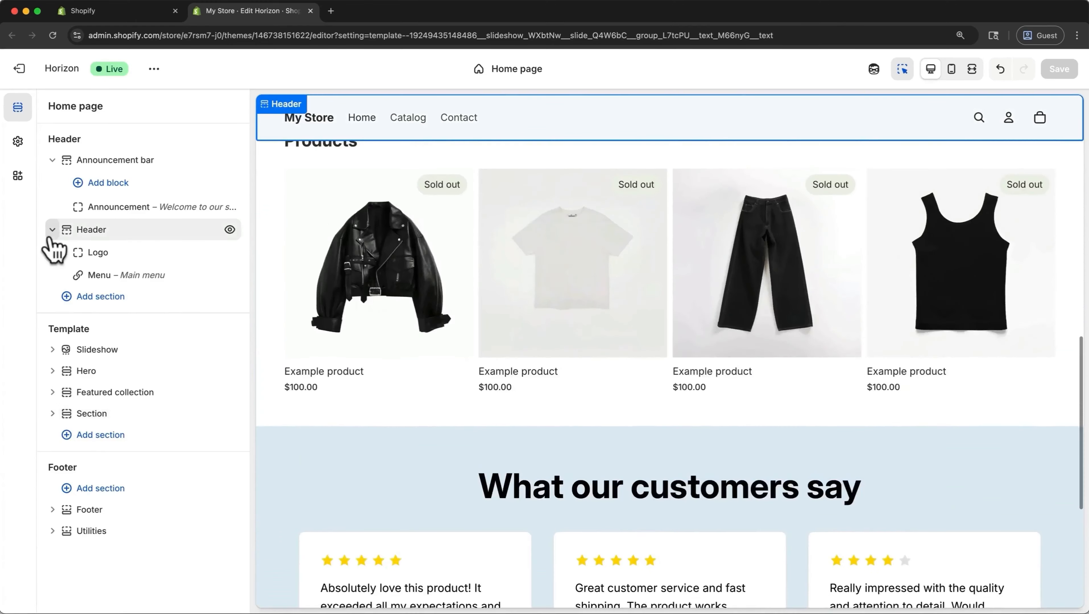
click(52, 230)
click(51, 163)
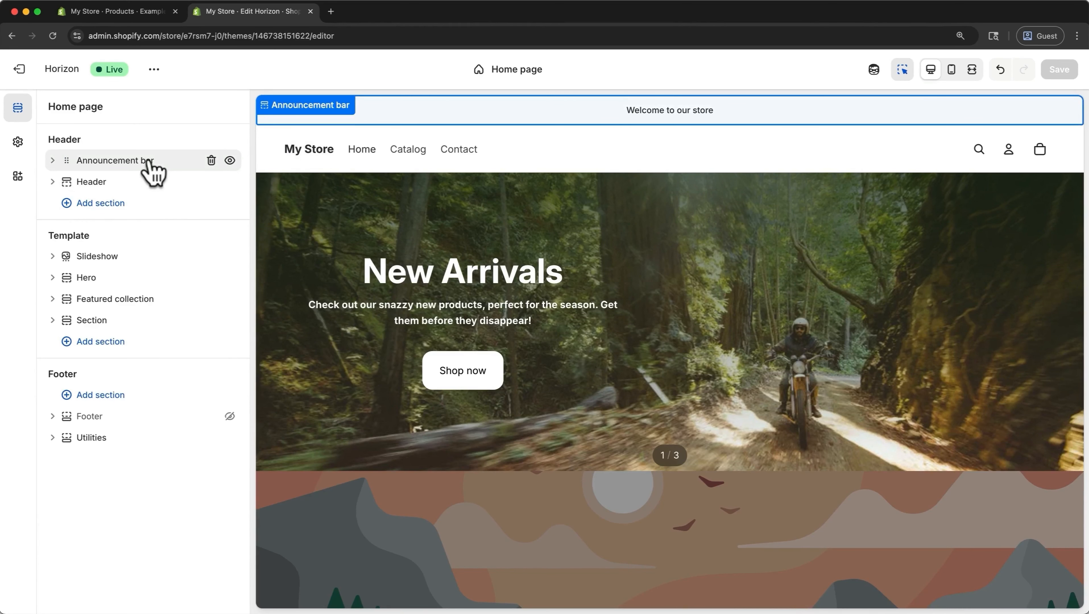
Open the Announcement block inside the Announcement bar to view its text and typography settings, and return to the section list
click(52, 161)
click(112, 208)
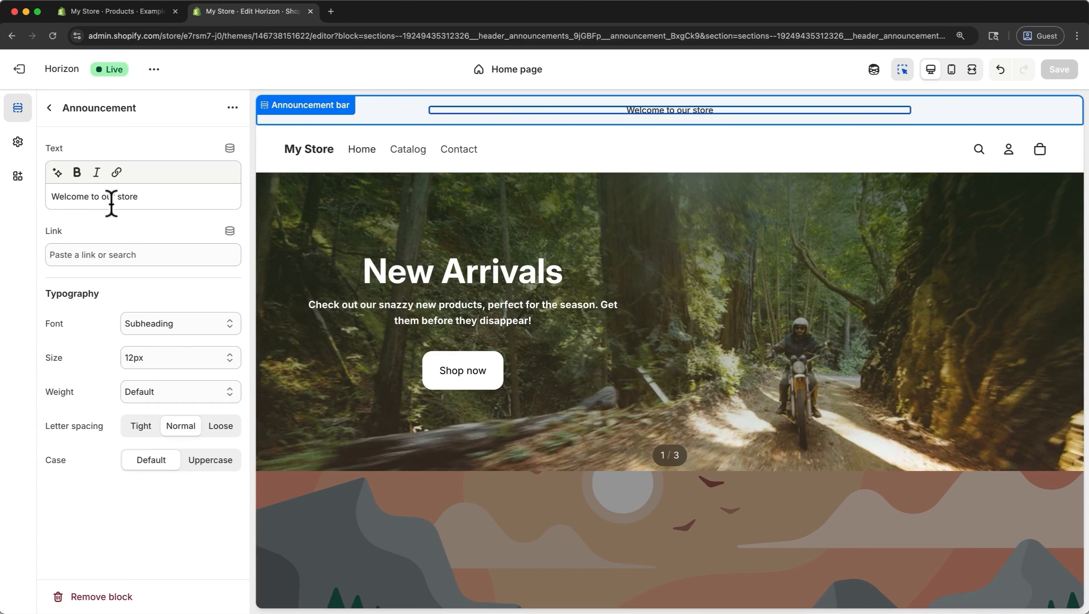
click(112, 203)
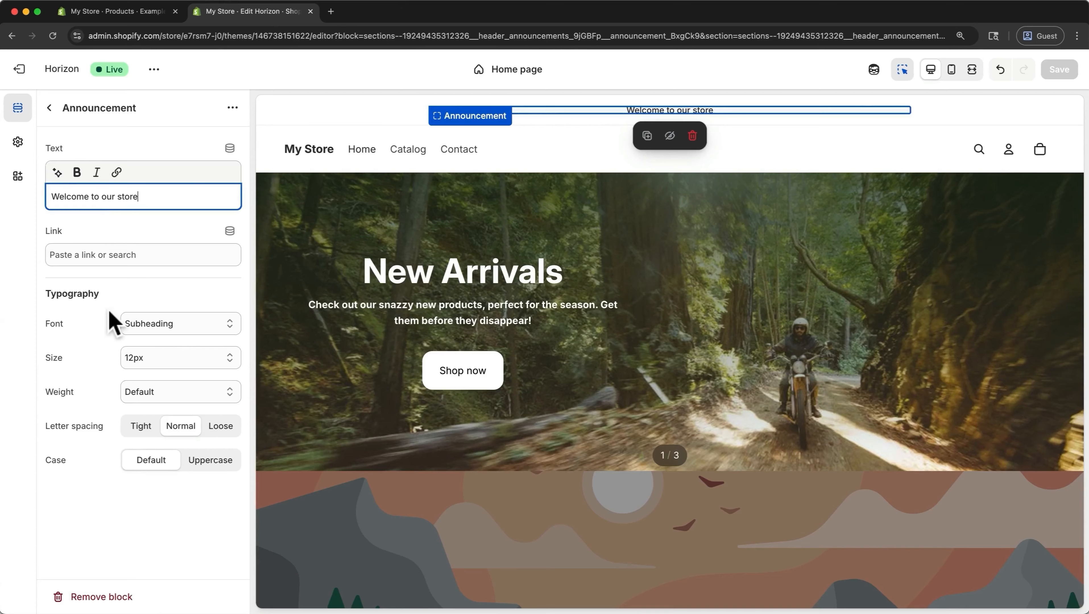
click(49, 108)
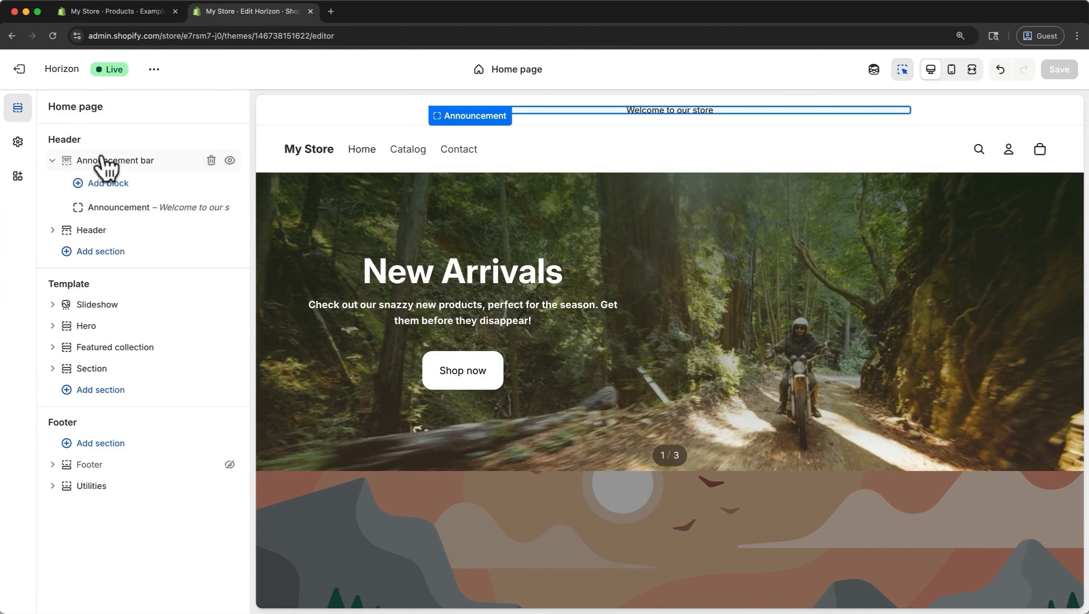
Set the Announcement bar's color scheme to Scheme 4
click(107, 162)
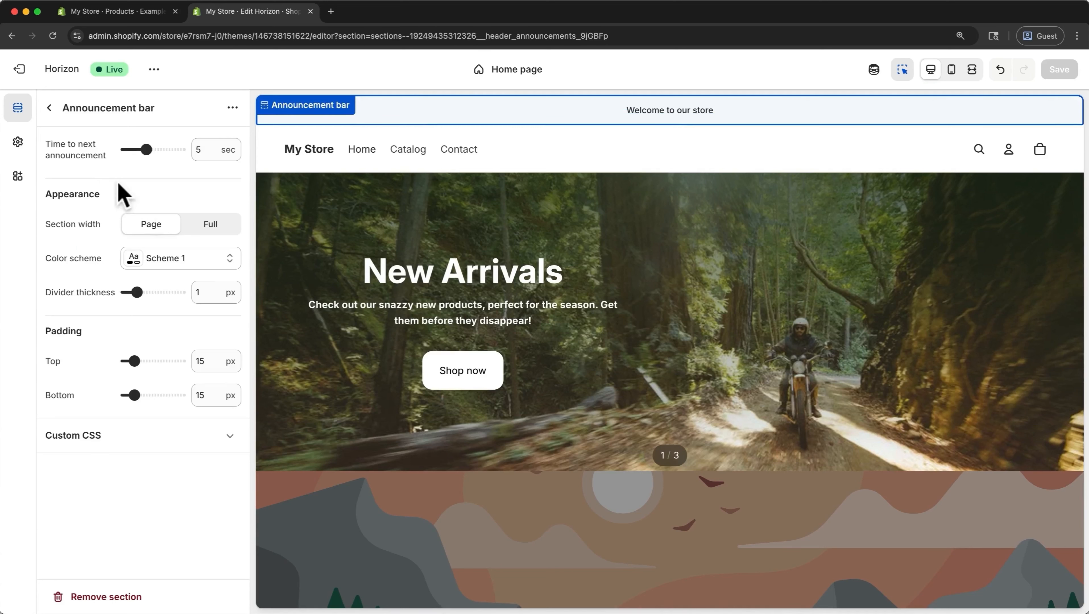
click(230, 260)
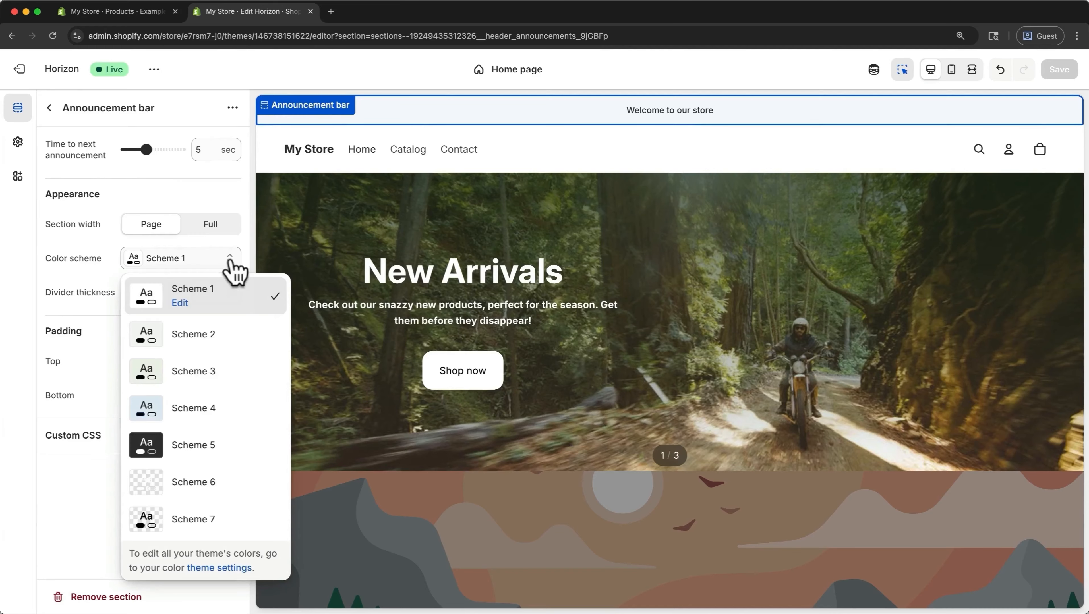
click(225, 407)
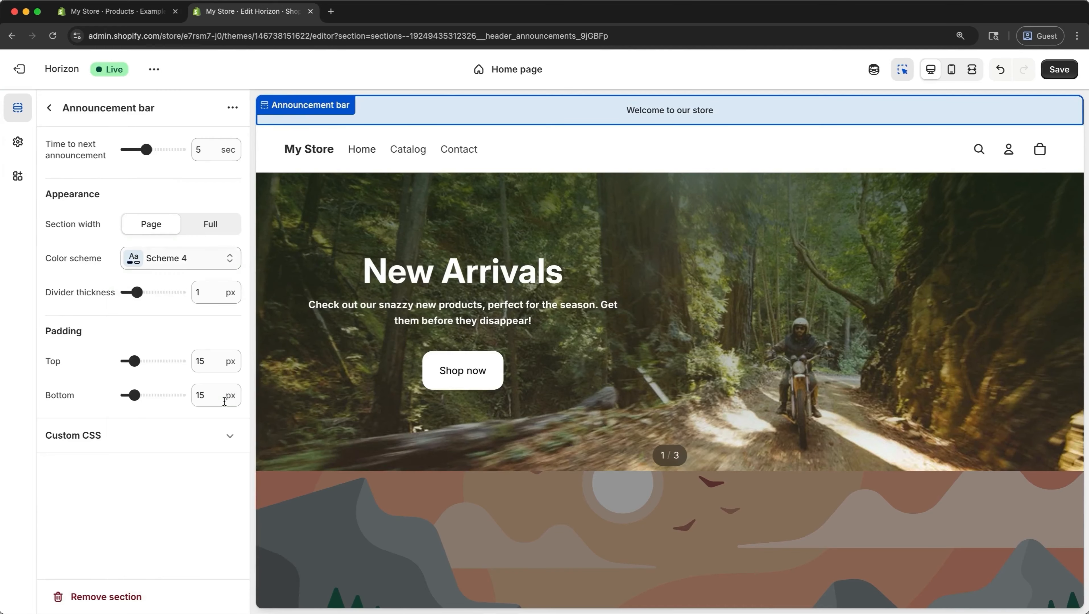
Remove the Announcement bar section from the home page's header group
click(49, 108)
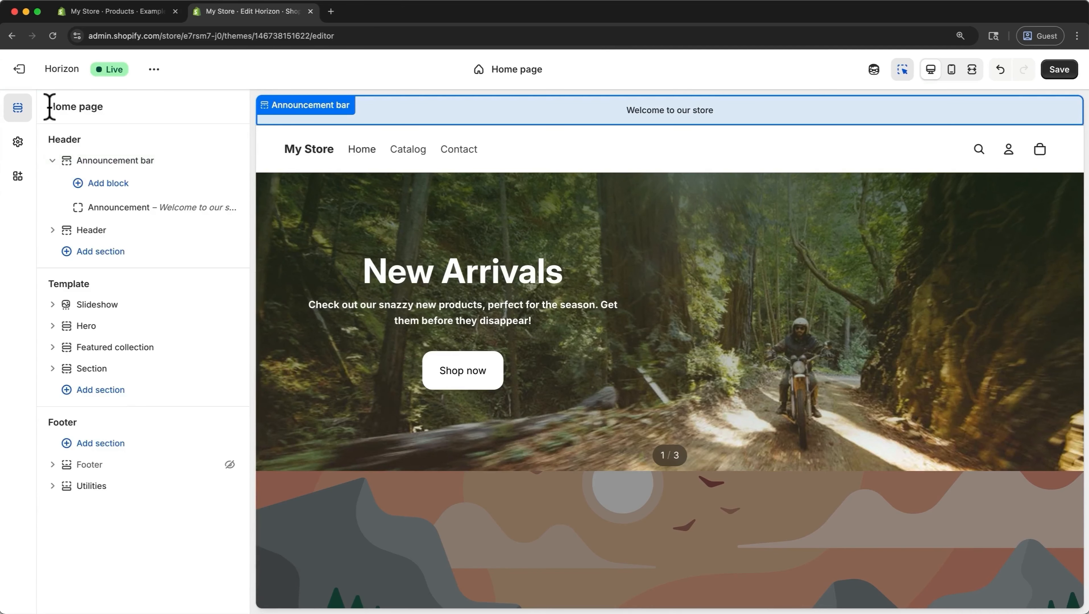
mouse_move(151, 177)
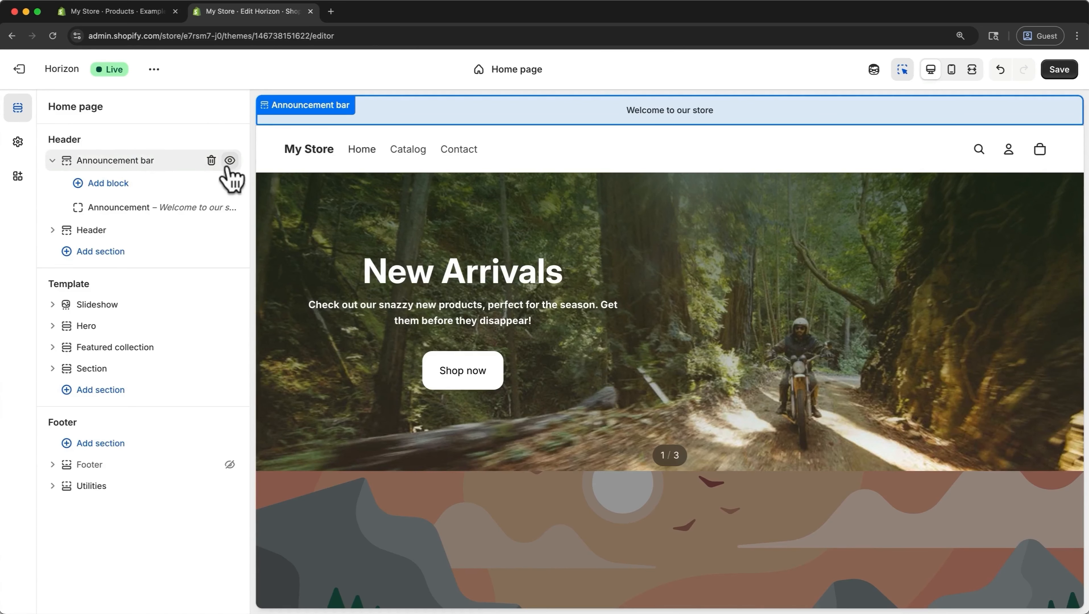
click(212, 161)
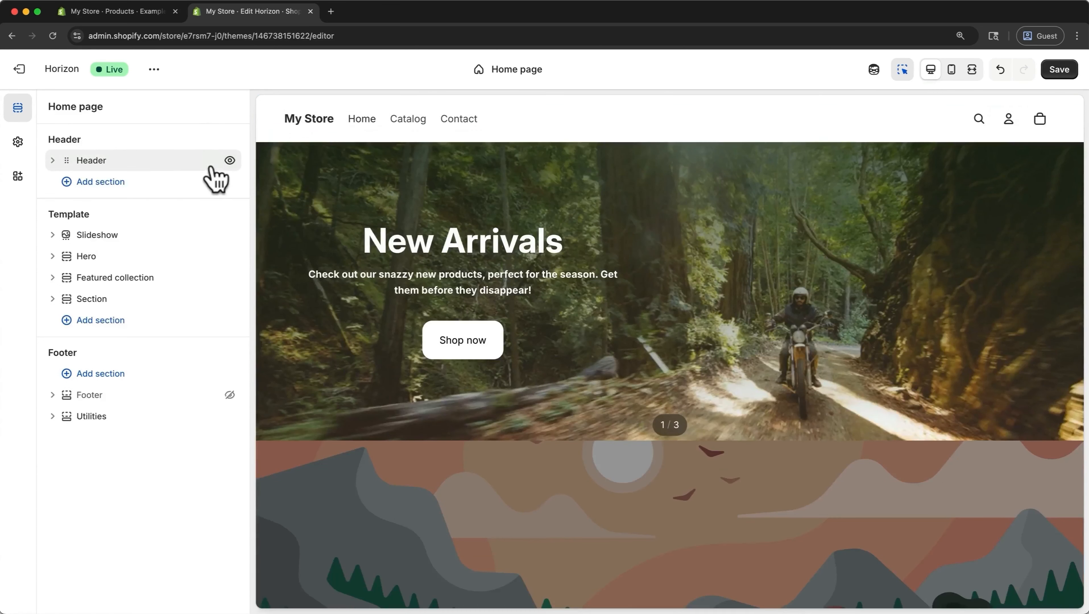
Upload wordmark_brown.png as the theme's default logo and set its desktop height to 50 px
click(52, 161)
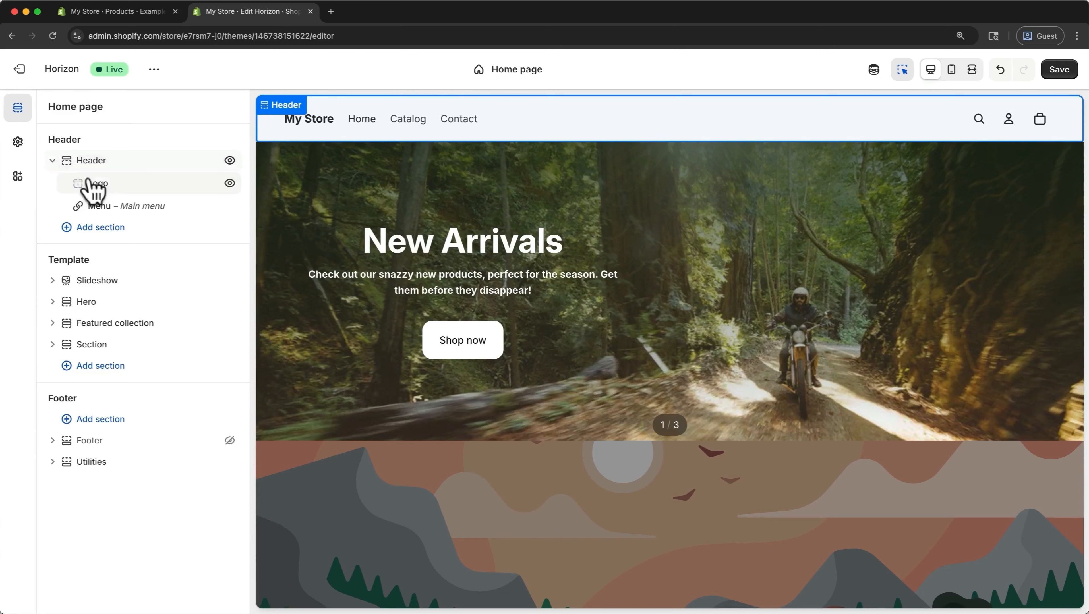
click(103, 189)
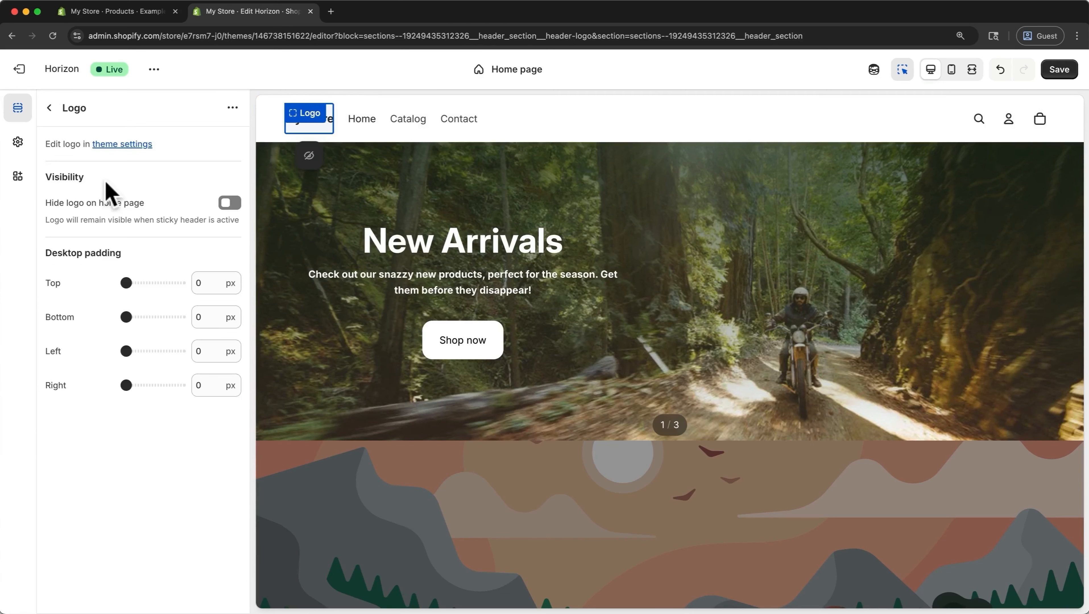
click(128, 145)
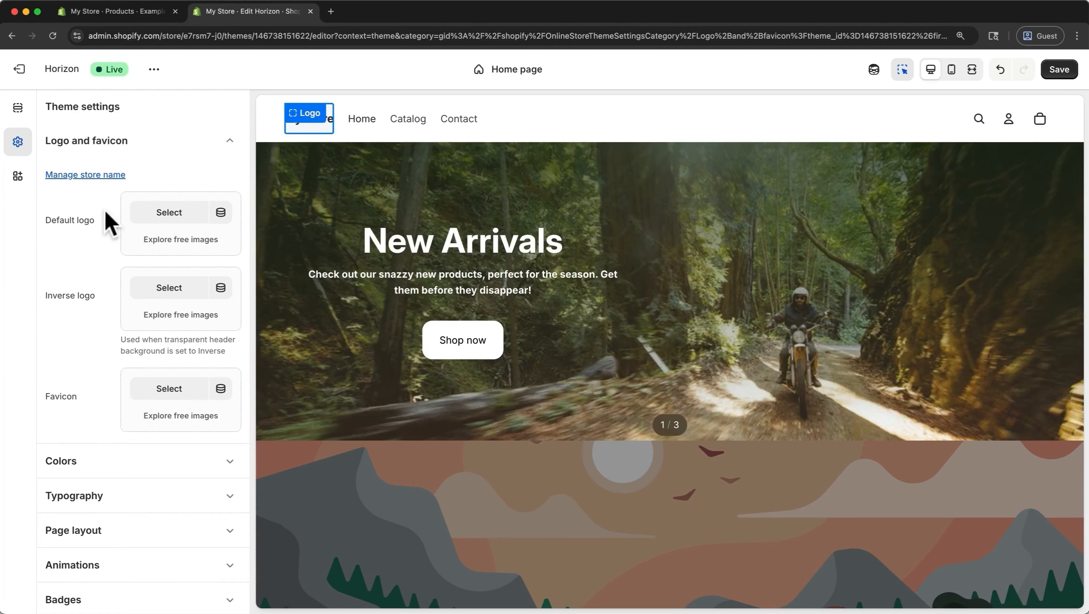
click(158, 216)
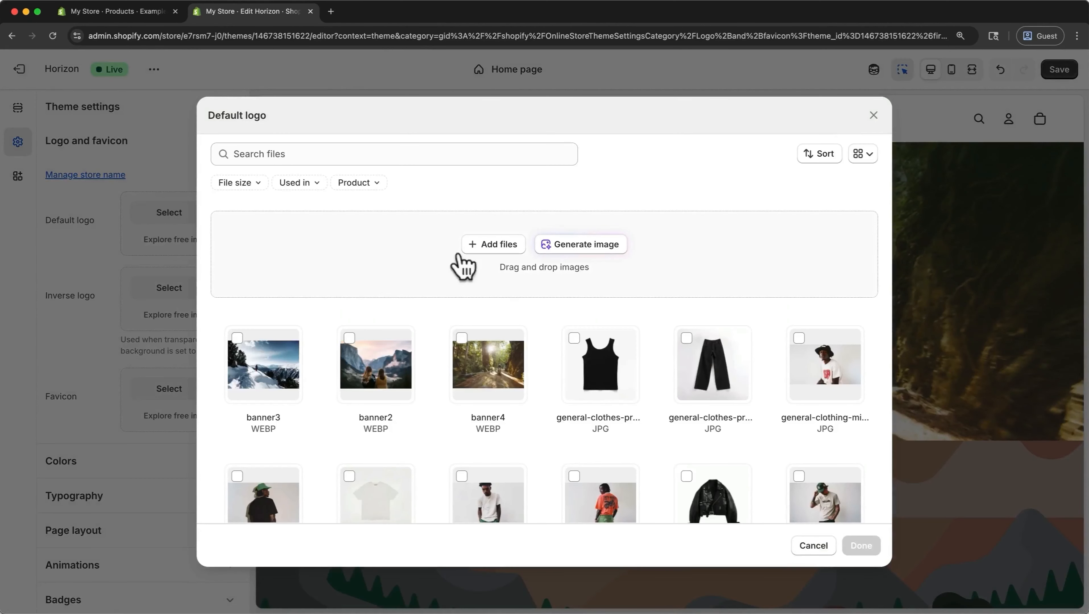
click(490, 250)
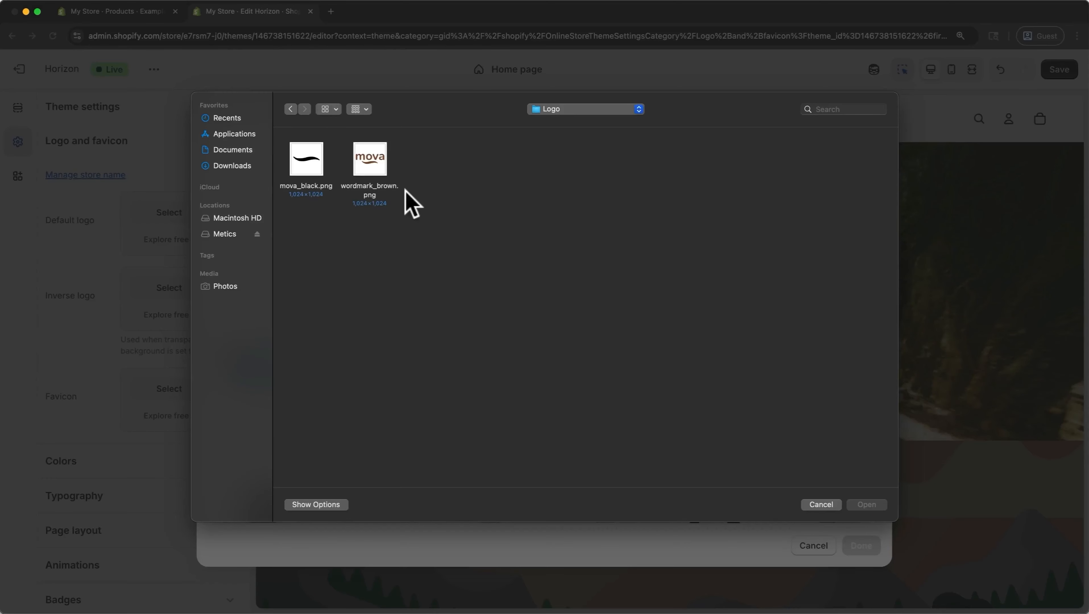
click(390, 180)
click(867, 505)
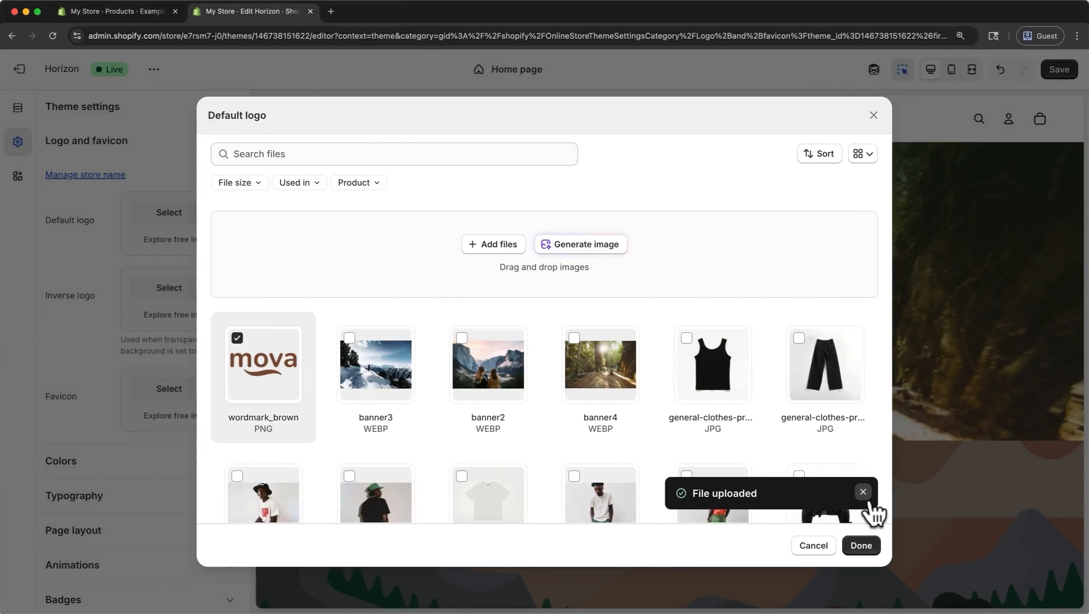
click(861, 545)
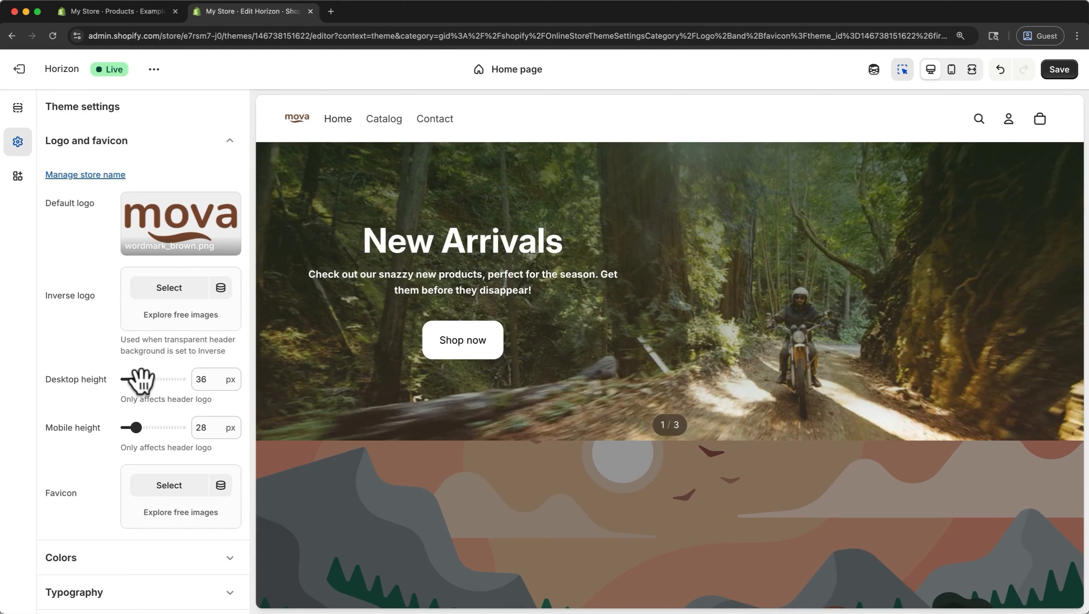
drag(141, 380, 149, 381)
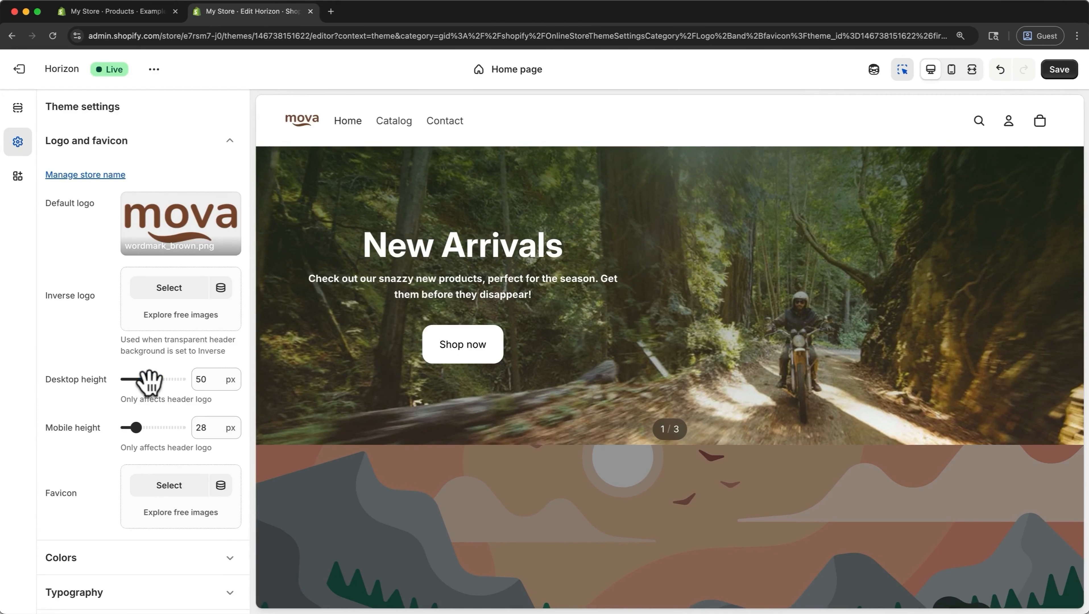
Crop the default logo image to 16:9 around the whole wordmark and save the edited image
click(232, 213)
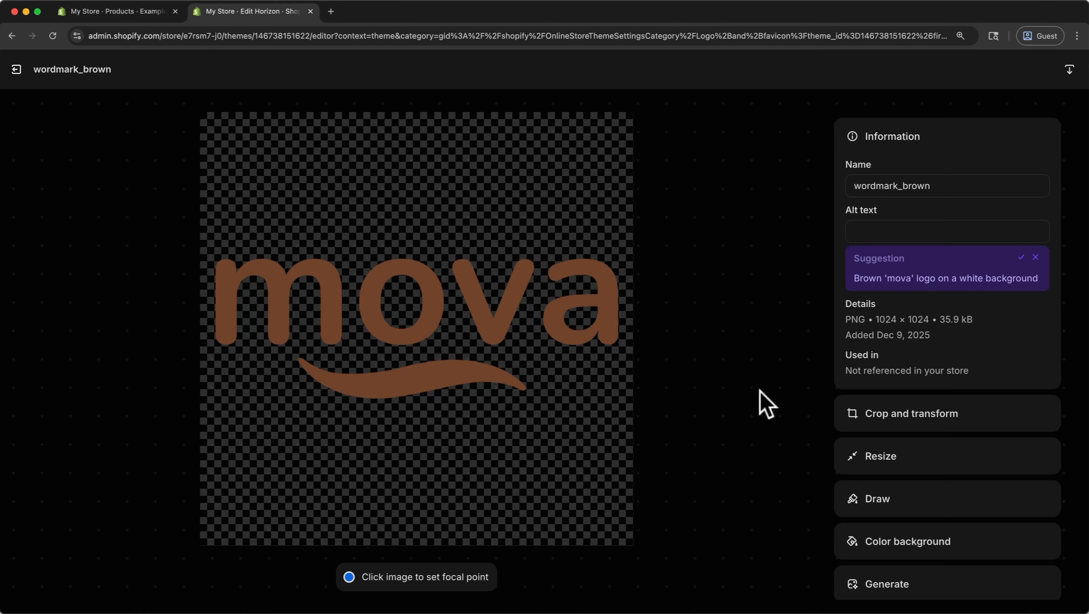
click(903, 422)
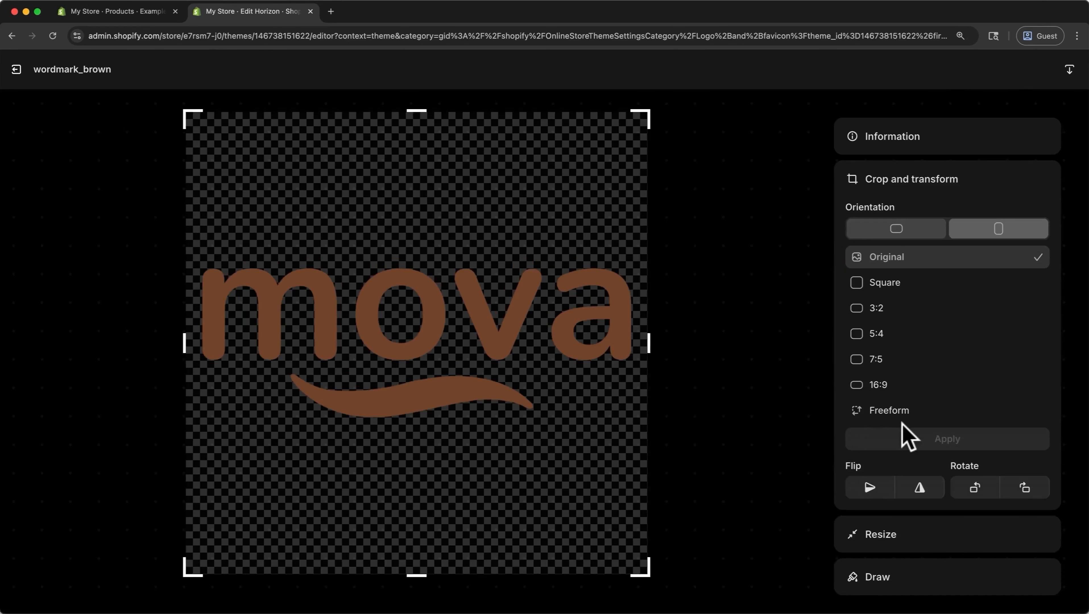
click(887, 386)
drag(534, 329, 534, 305)
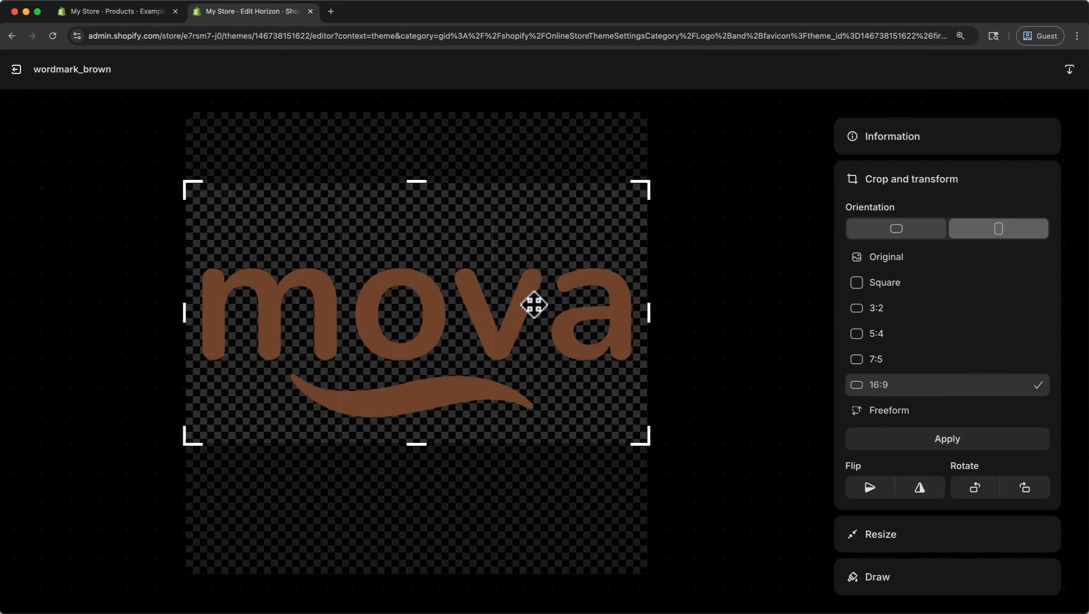
click(878, 443)
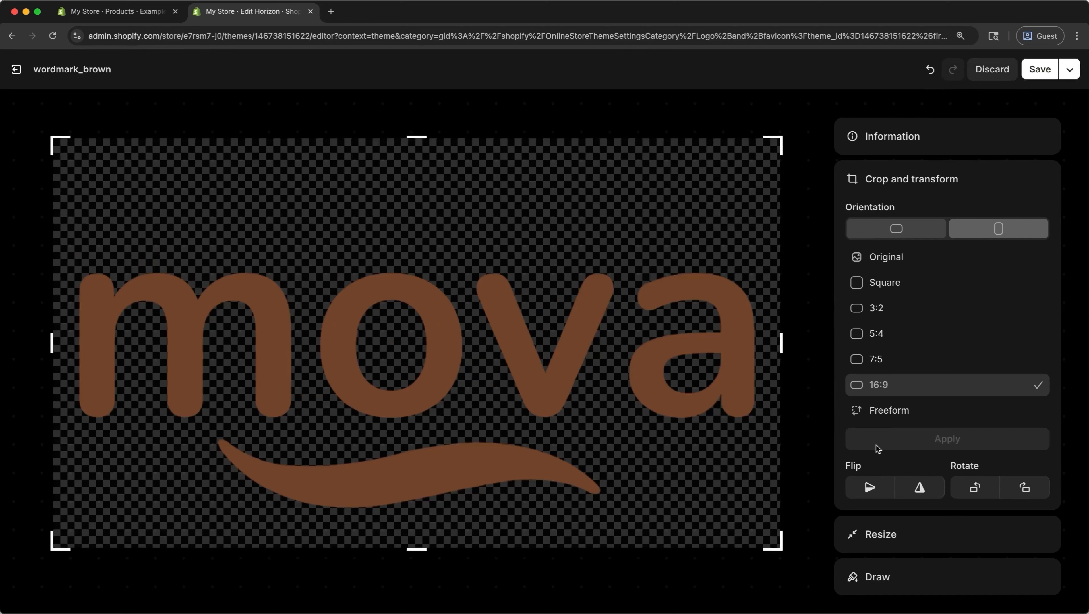
click(1037, 70)
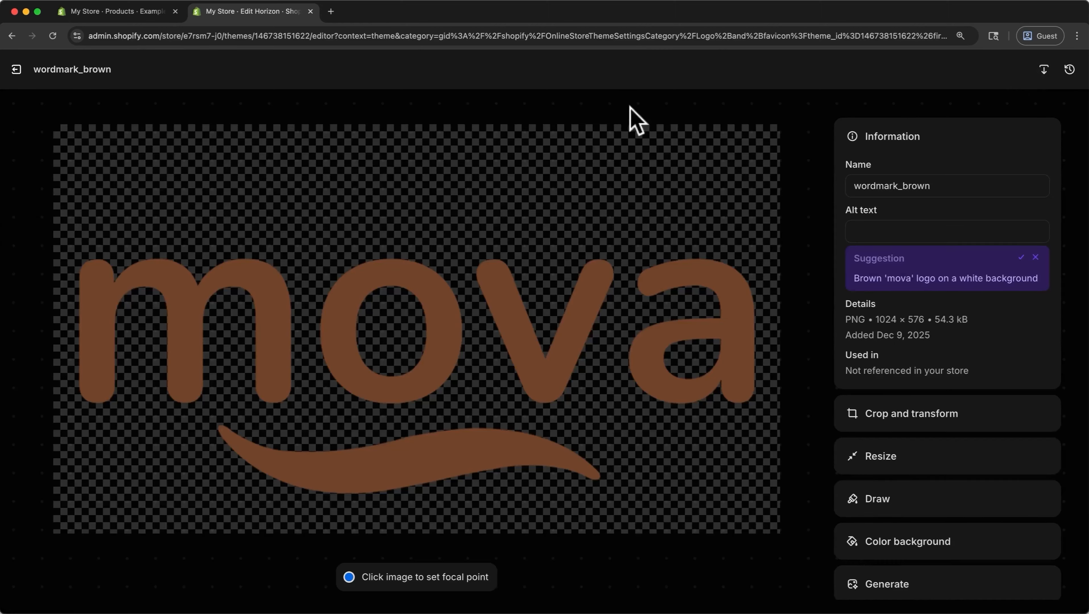
click(17, 70)
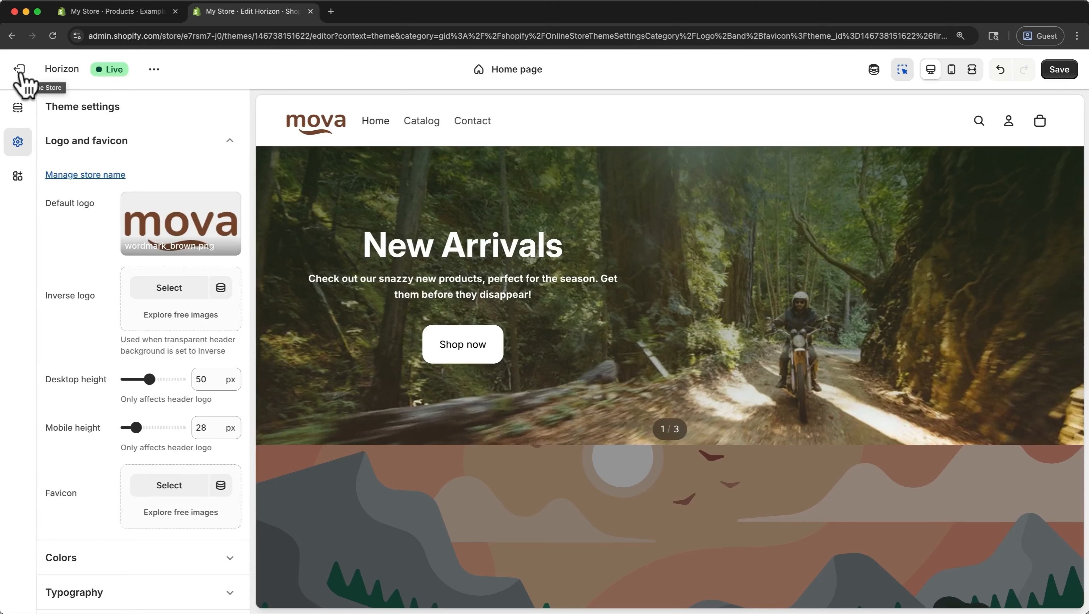
Open the Main menu used by the header's Menu block for editing in the store admin
click(17, 111)
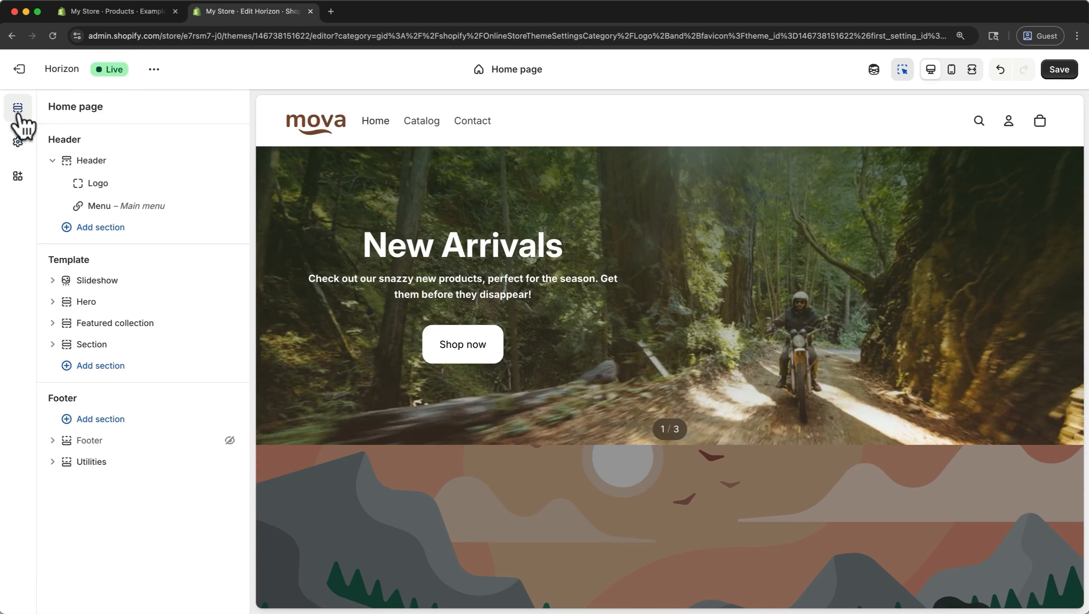
click(107, 206)
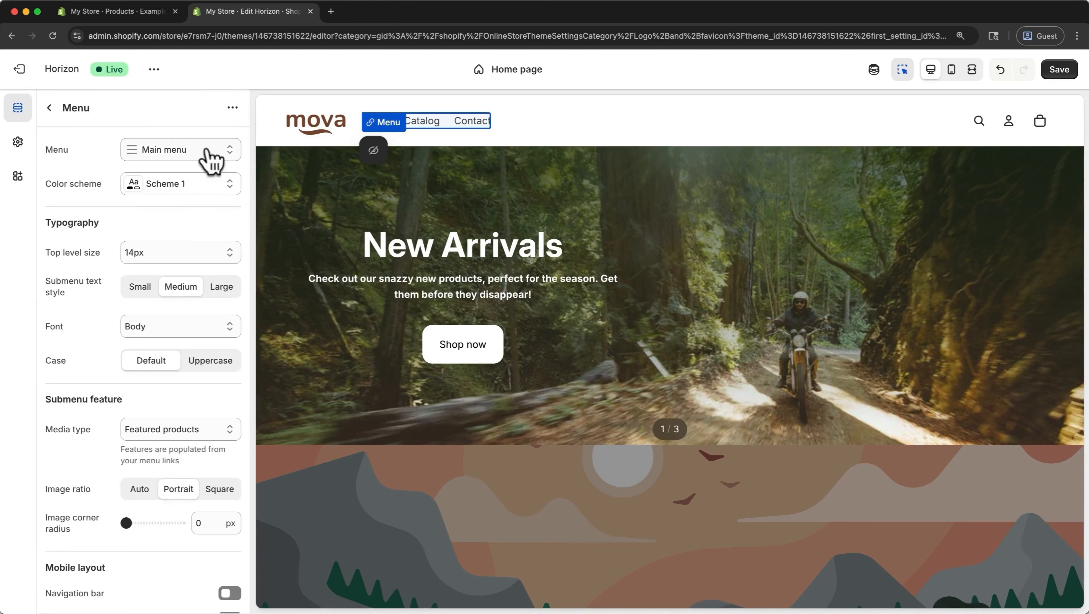
click(218, 152)
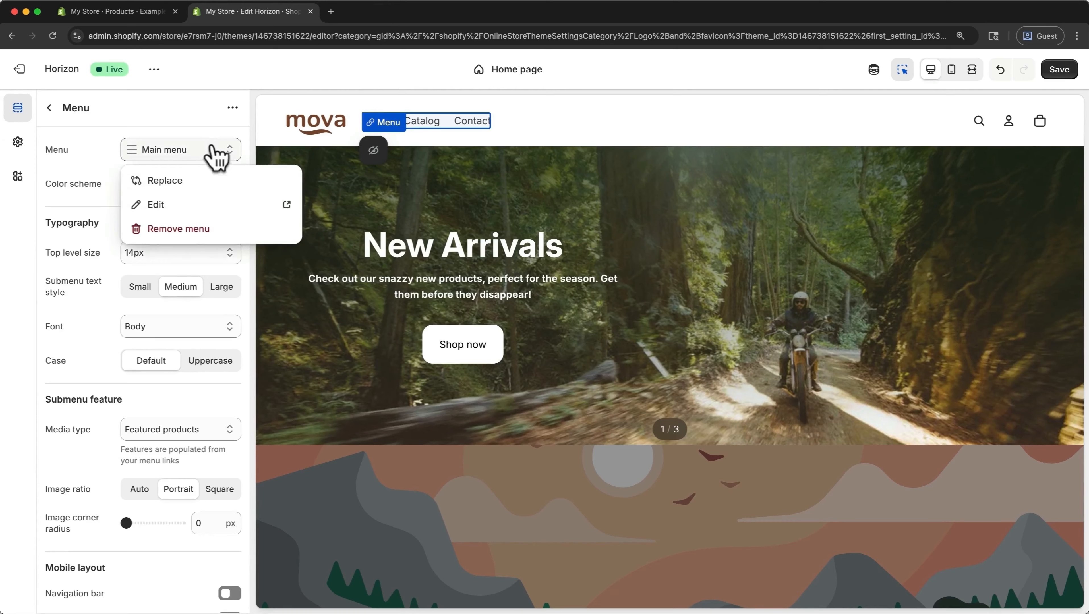
click(210, 222)
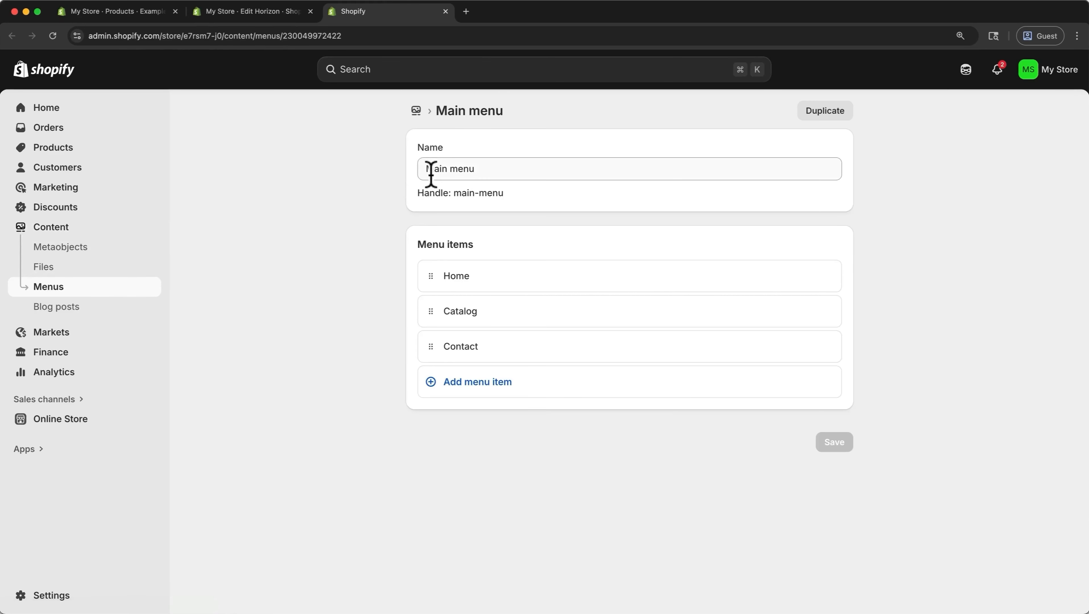
click(470, 168)
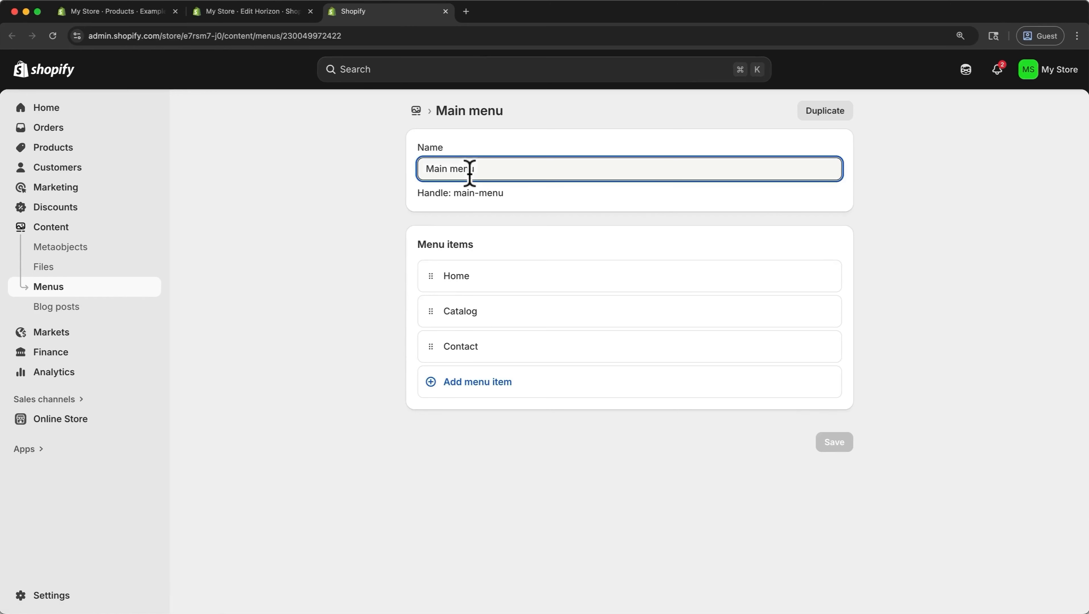
Add a menu item labelled Privacy that links to the Privacy Policy, and save the Main menu
click(499, 383)
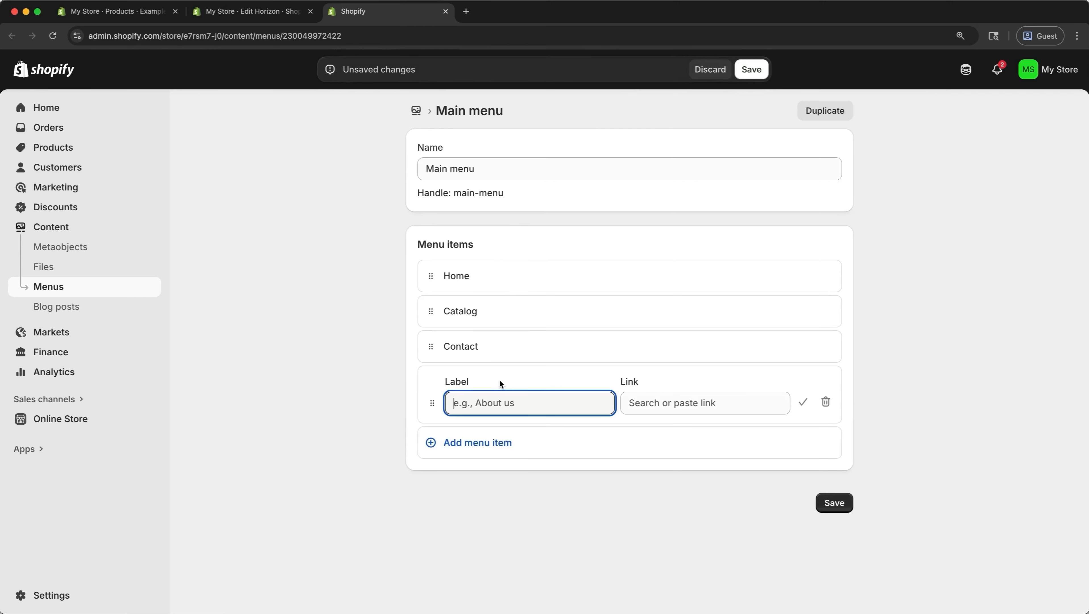
click(659, 406)
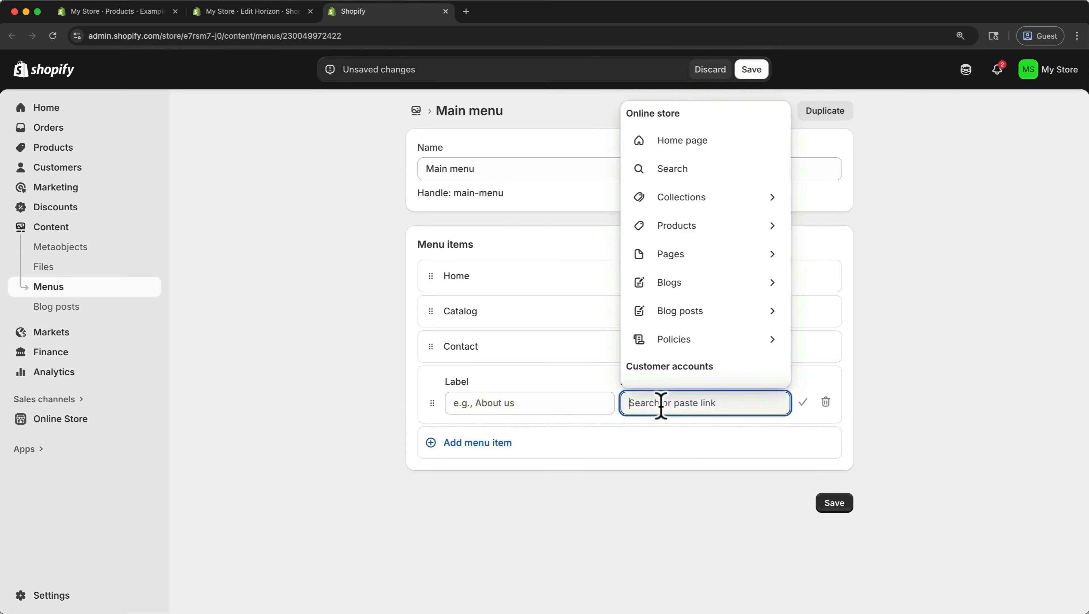
click(695, 346)
click(669, 461)
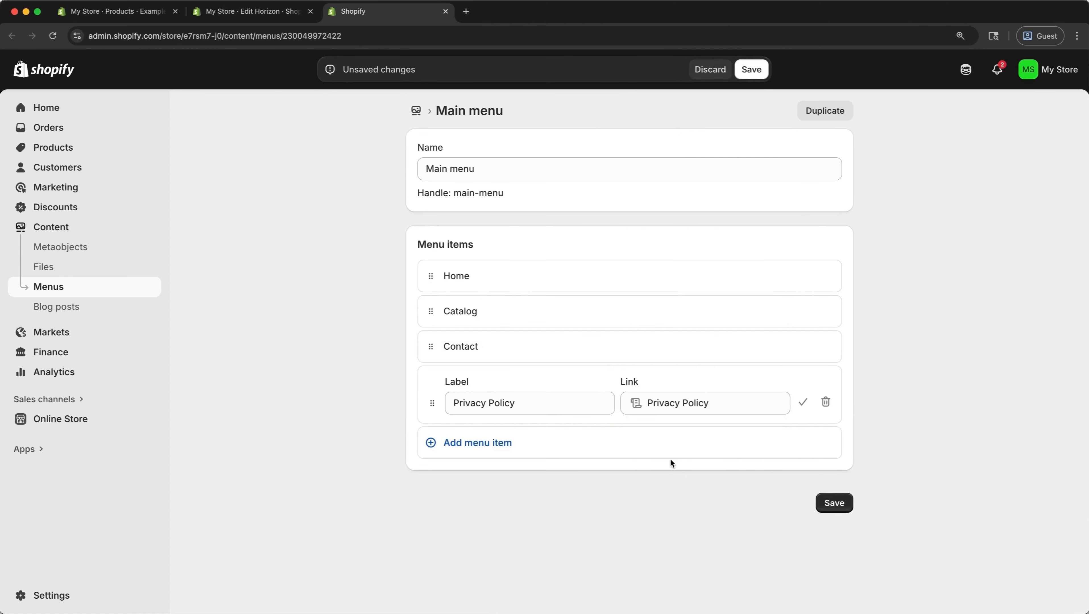
click(504, 404)
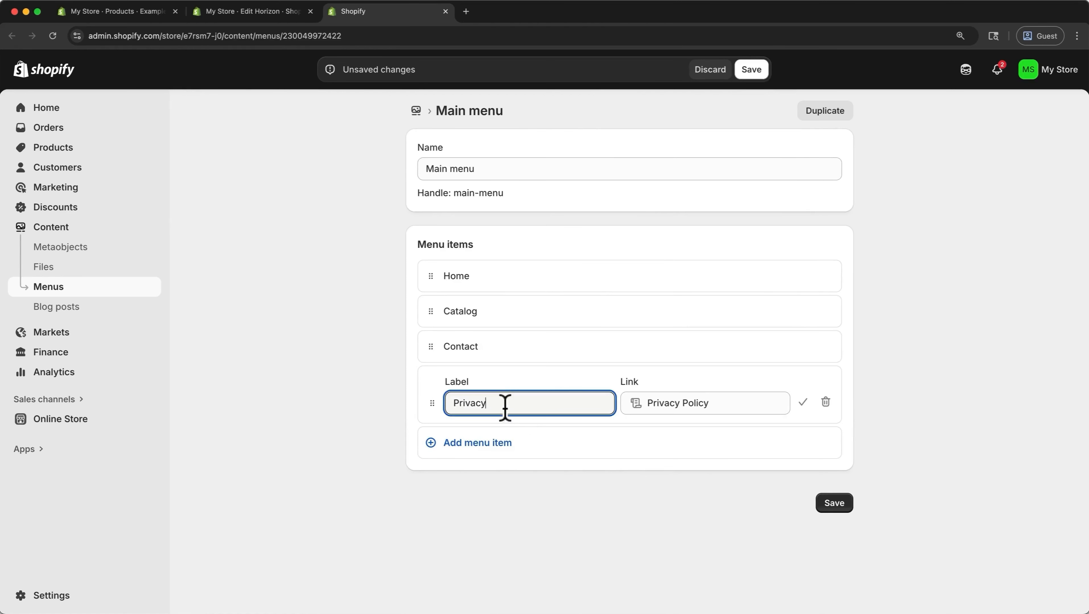
click(837, 506)
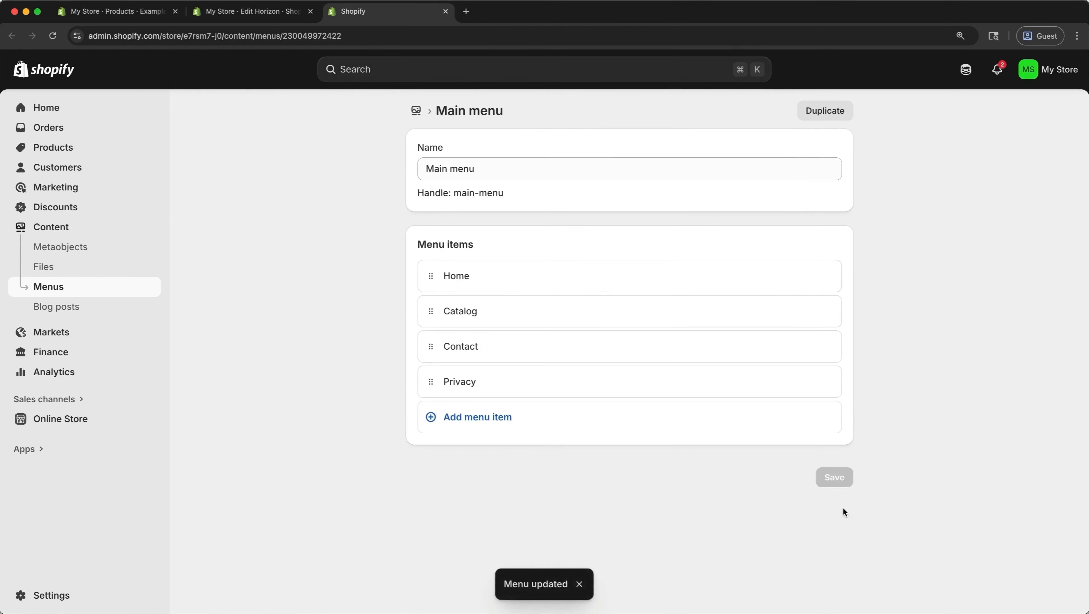
Save the theme changes back in the theme editor and open the Header section's settings
click(445, 11)
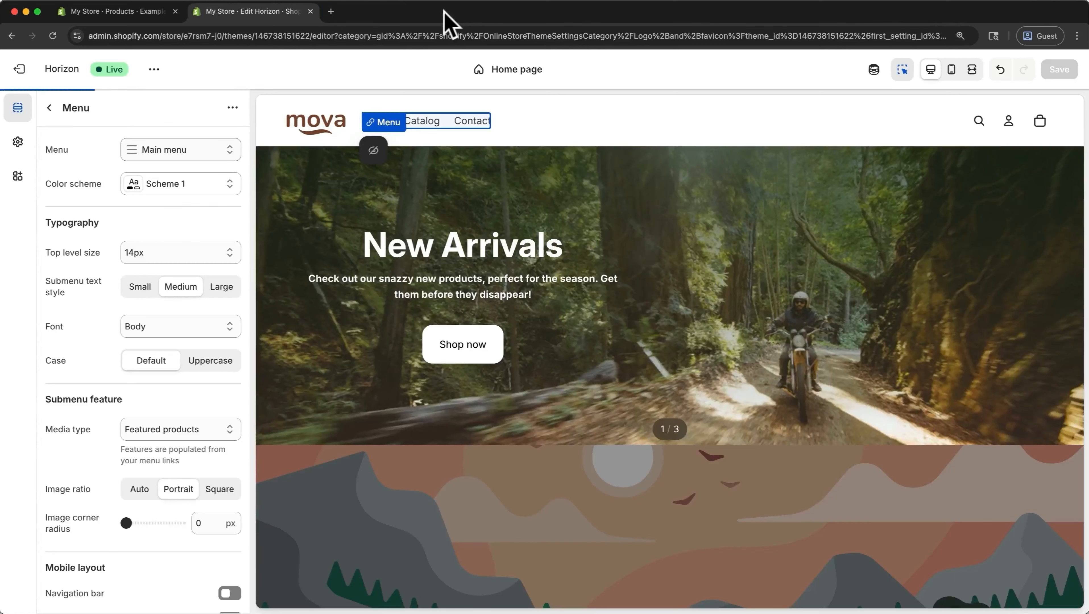
click(1049, 69)
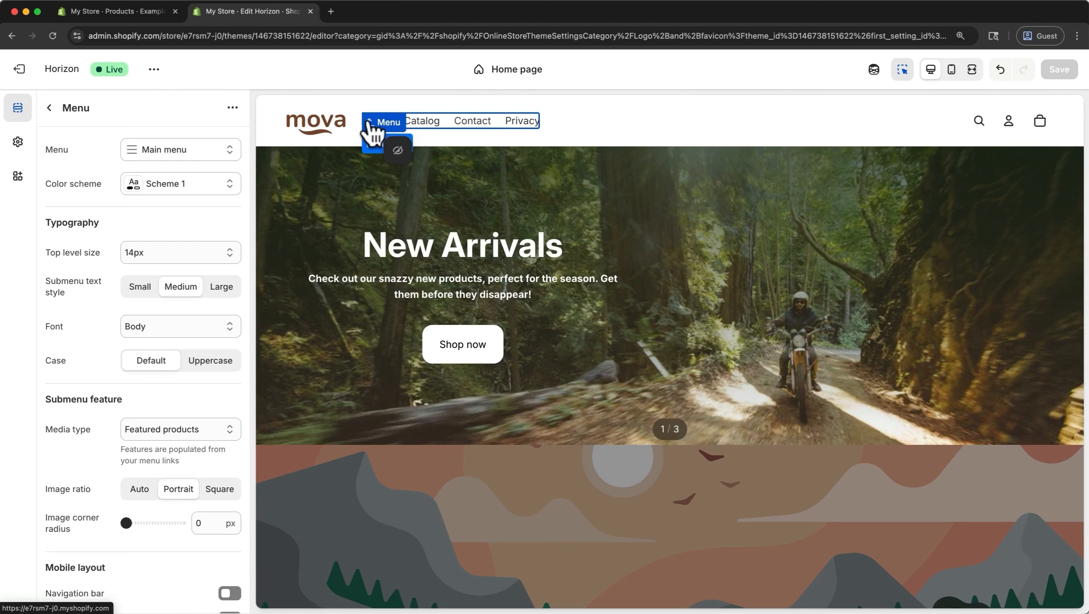
click(50, 108)
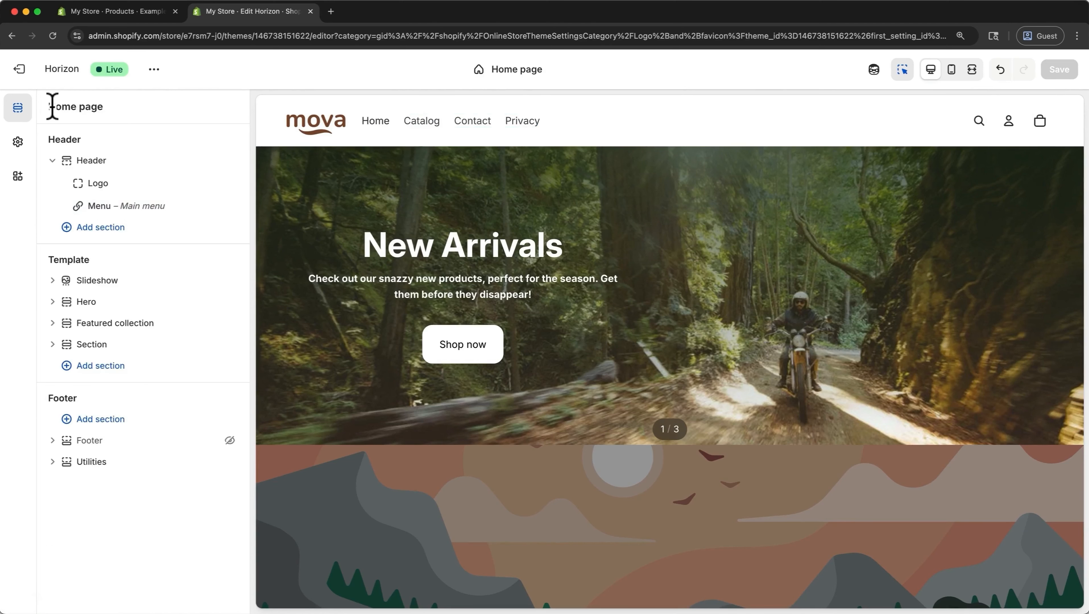
click(124, 163)
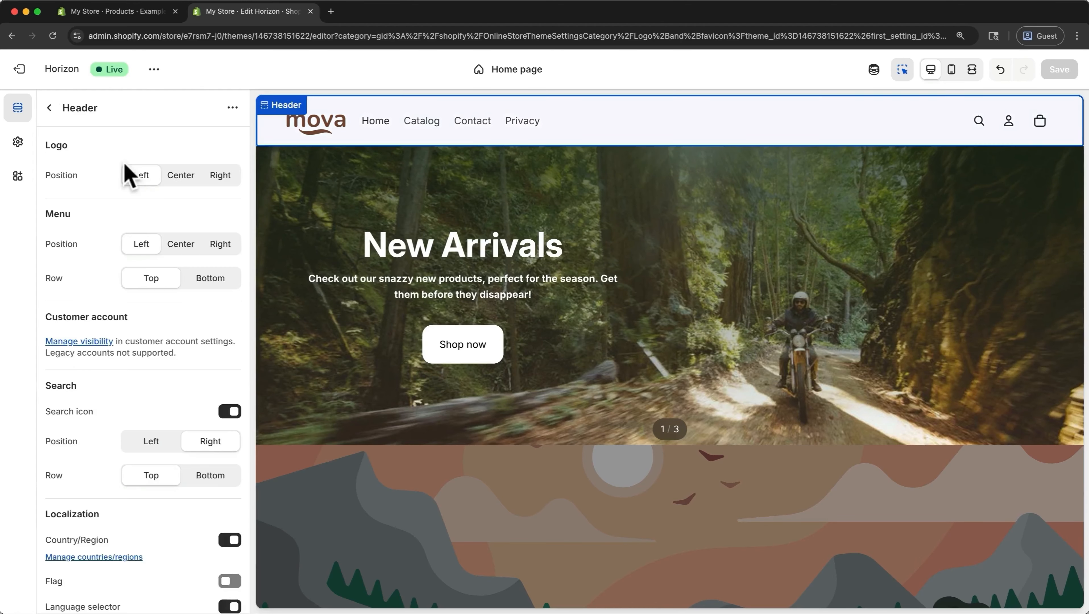
Try centering the header's logo and menu and hiding its search icon, restoring each original setting
click(172, 176)
click(145, 176)
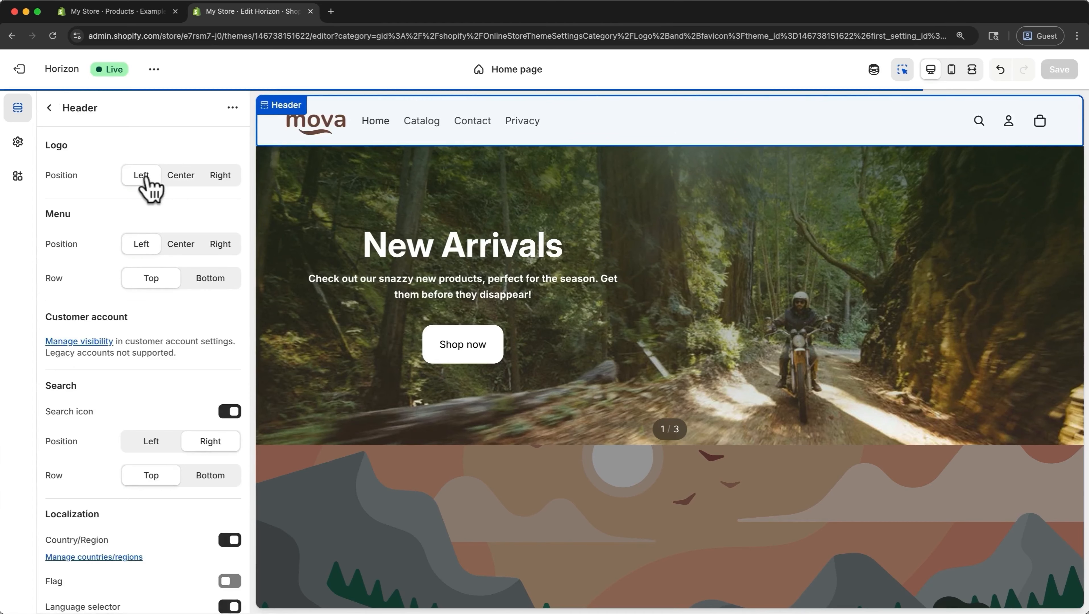
click(183, 249)
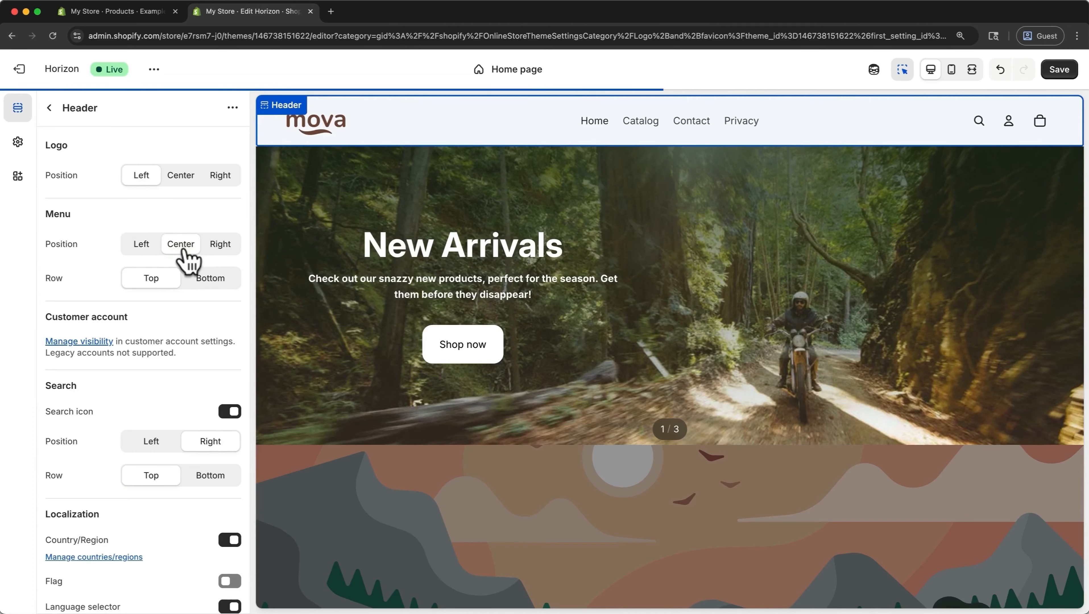
click(142, 245)
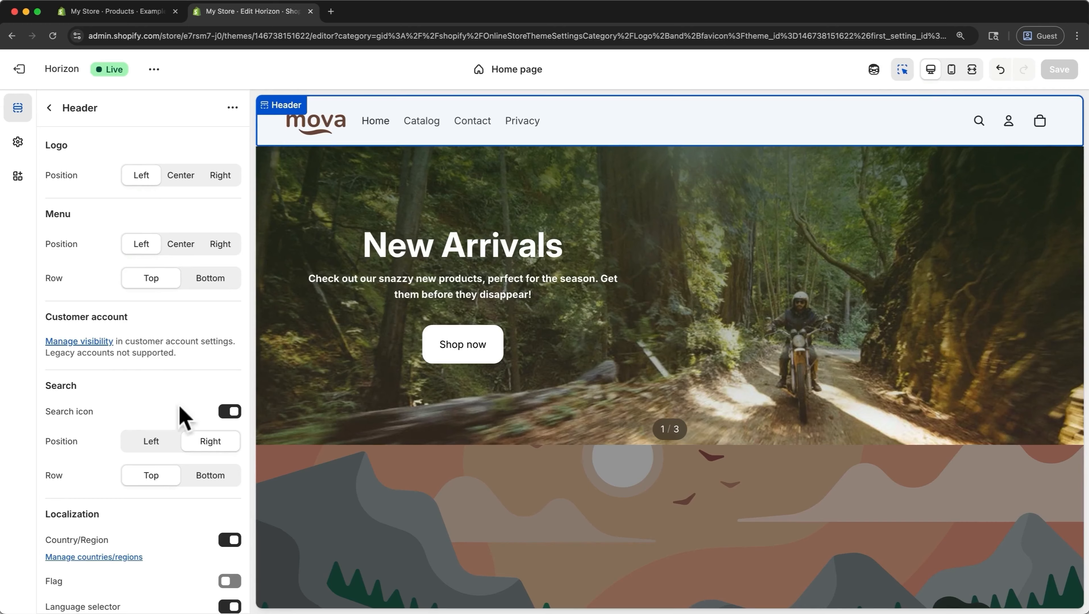
click(230, 412)
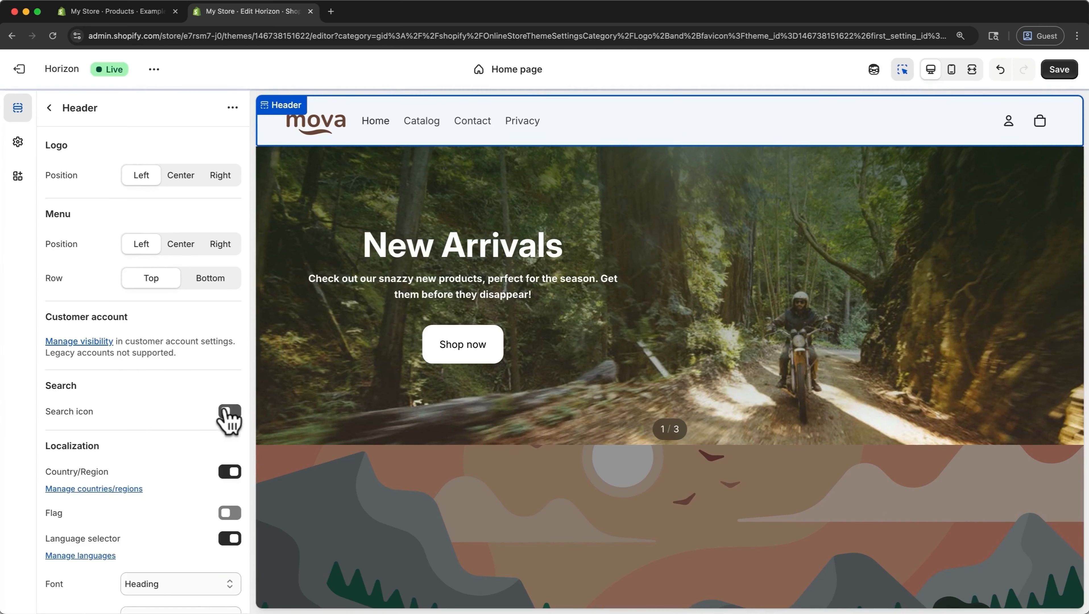
click(230, 412)
Try setting the Header section's Sticky header option to Never, preview its effect on the home page, and restore Always
scroll(230, 420, down, 7)
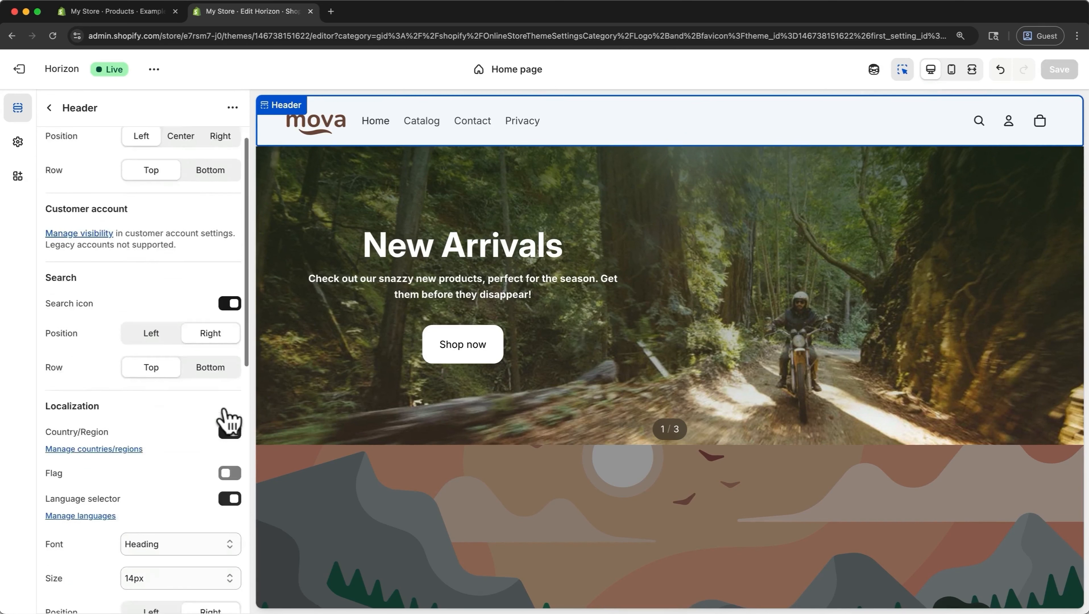
scroll(230, 419, down, 3)
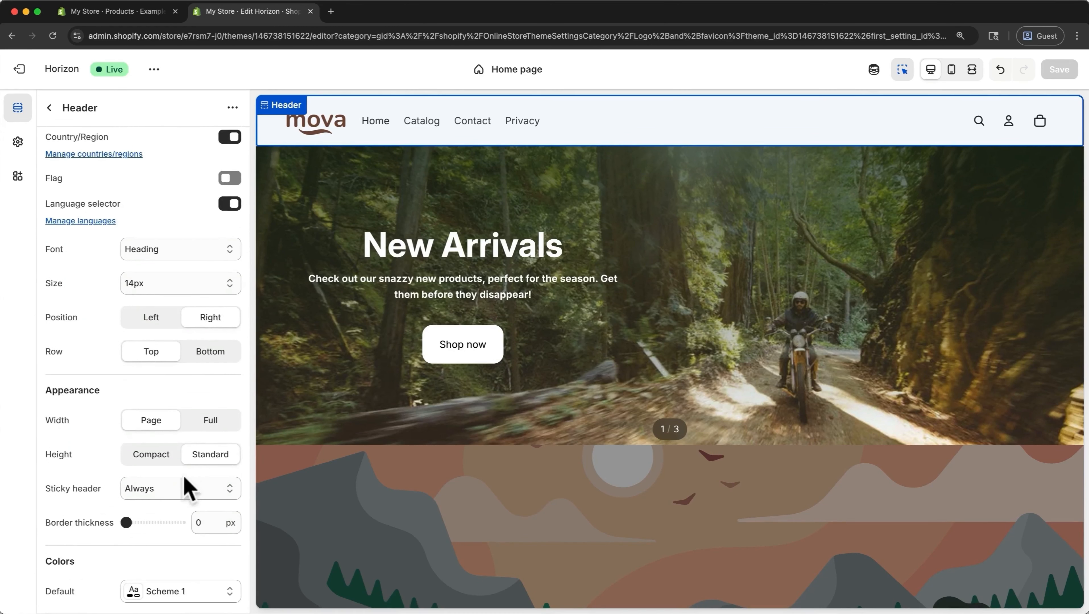
click(181, 489)
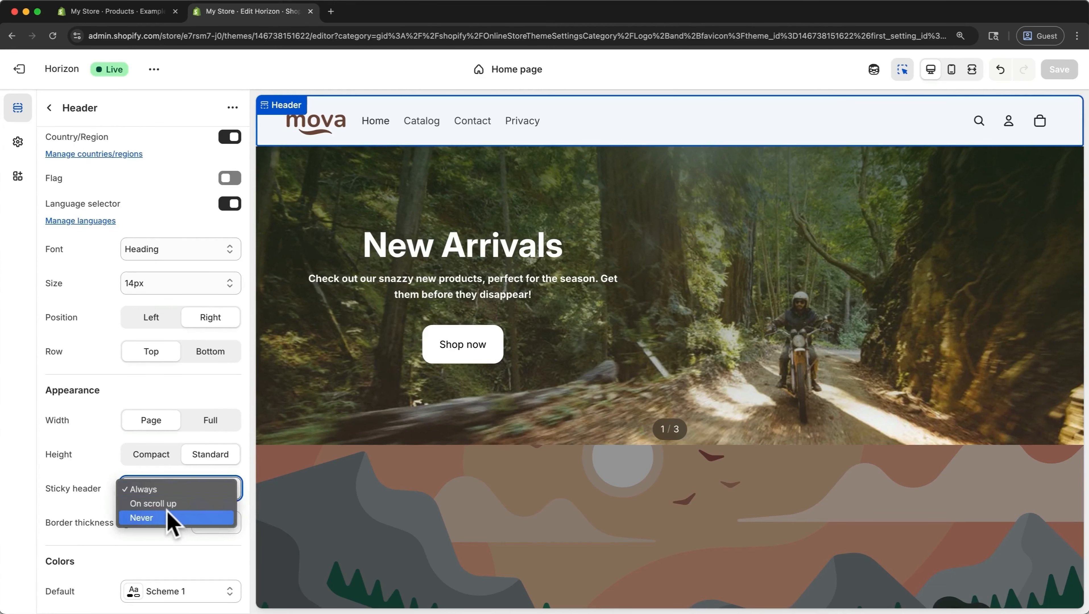
click(174, 518)
scroll(312, 358, down, 3)
scroll(312, 358, up, 3)
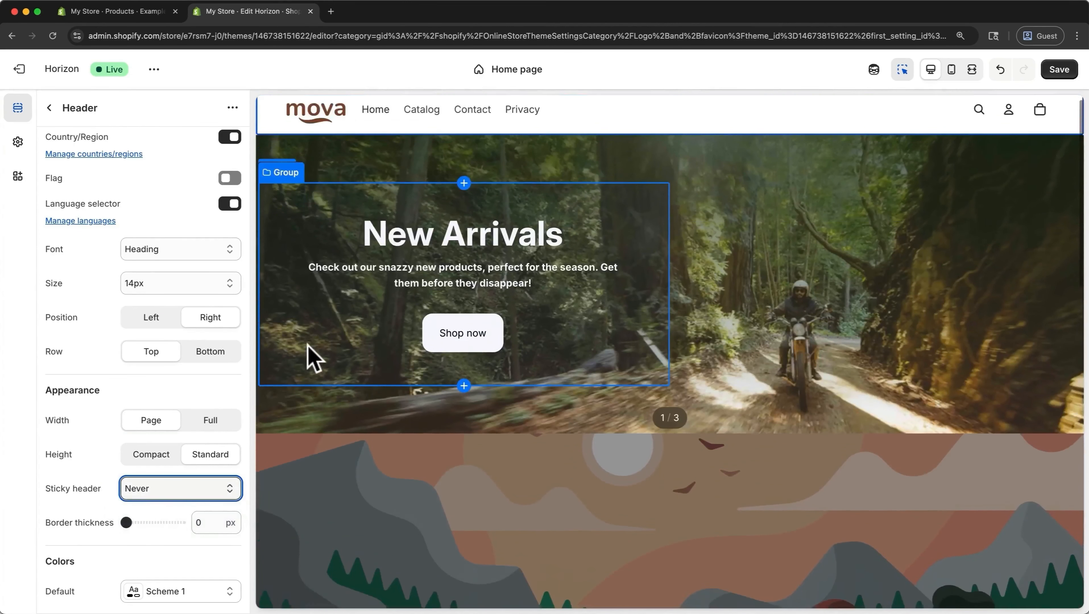
click(190, 487)
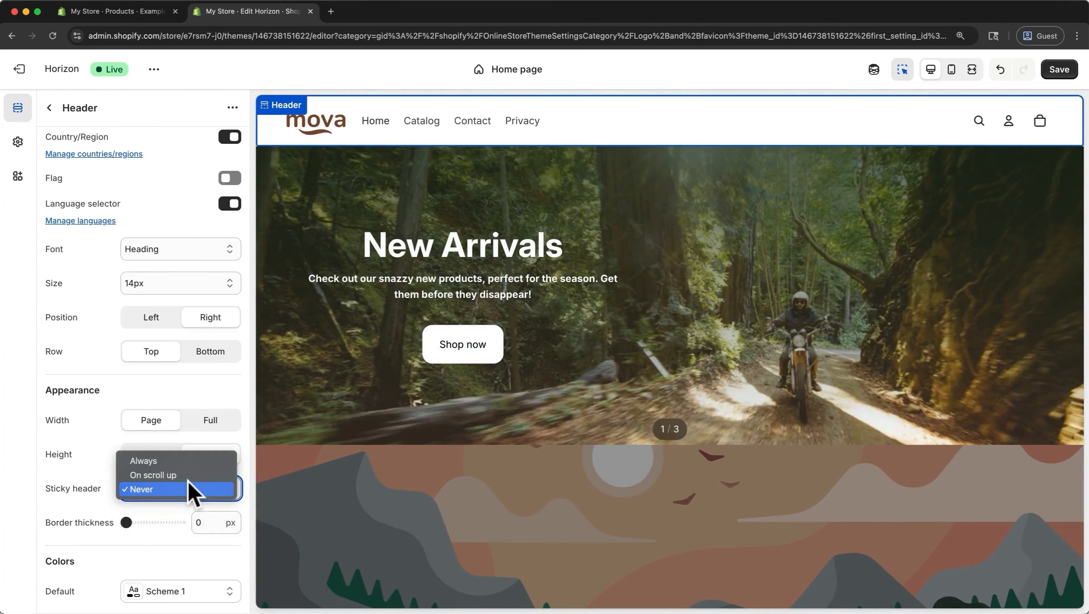
click(182, 462)
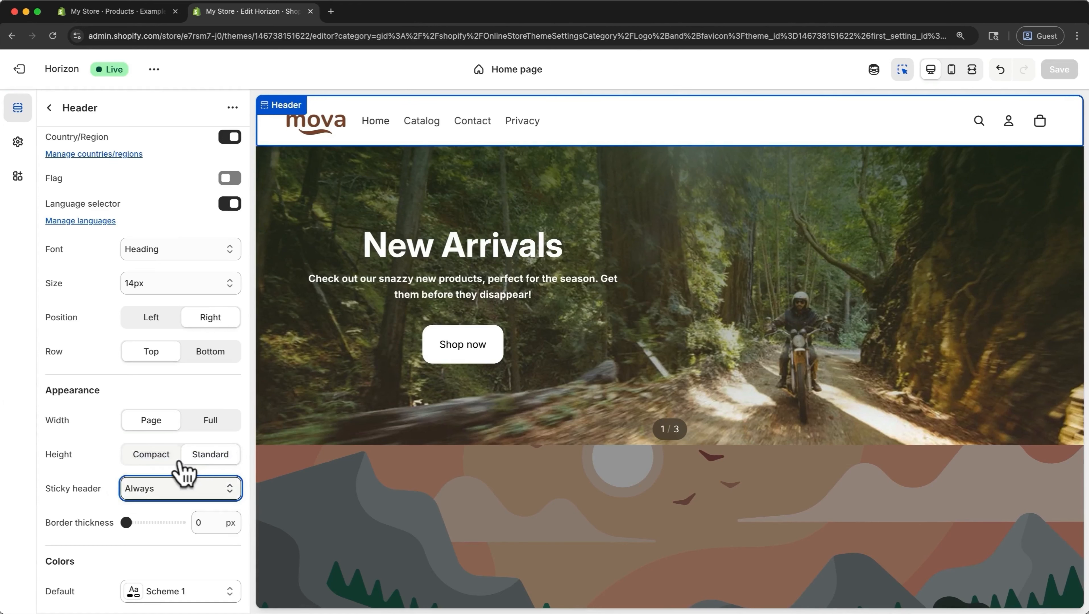
Try enabling the header's transparent background for the home page, and turn it off again
scroll(184, 473, down, 4)
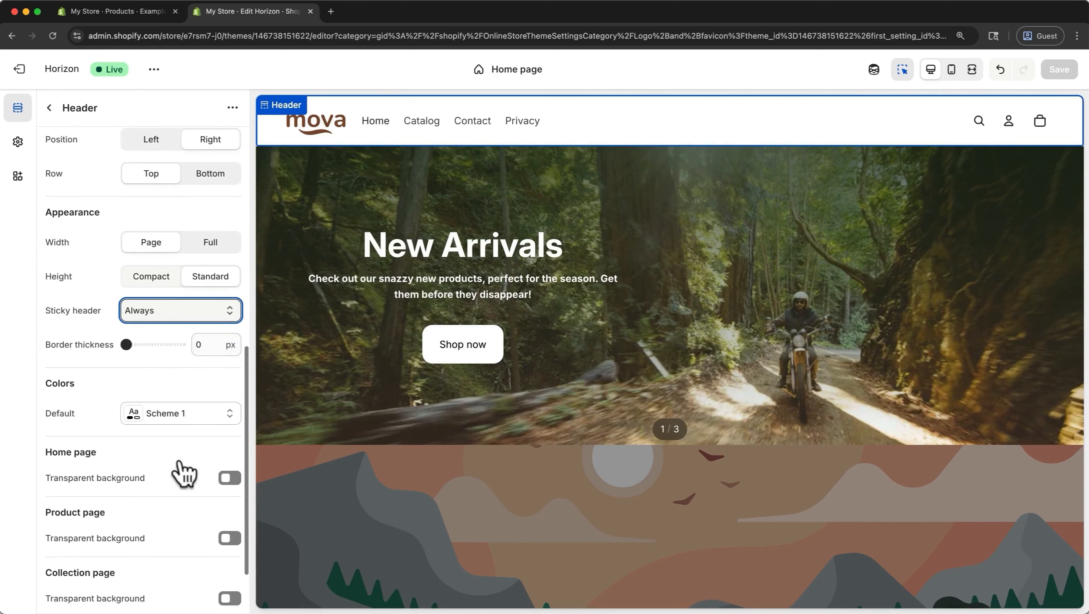
click(231, 479)
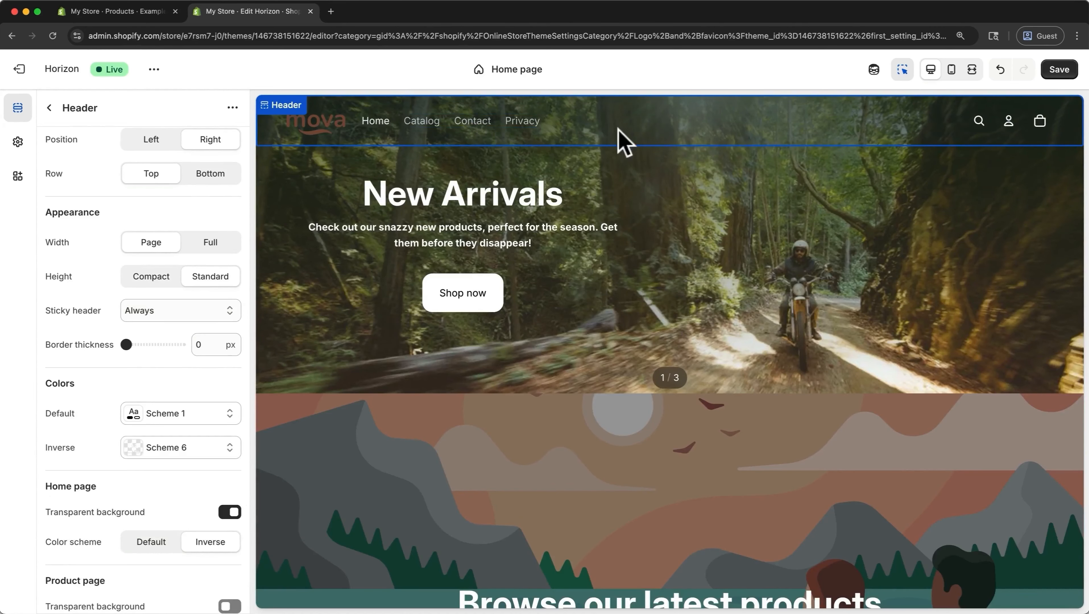
click(230, 512)
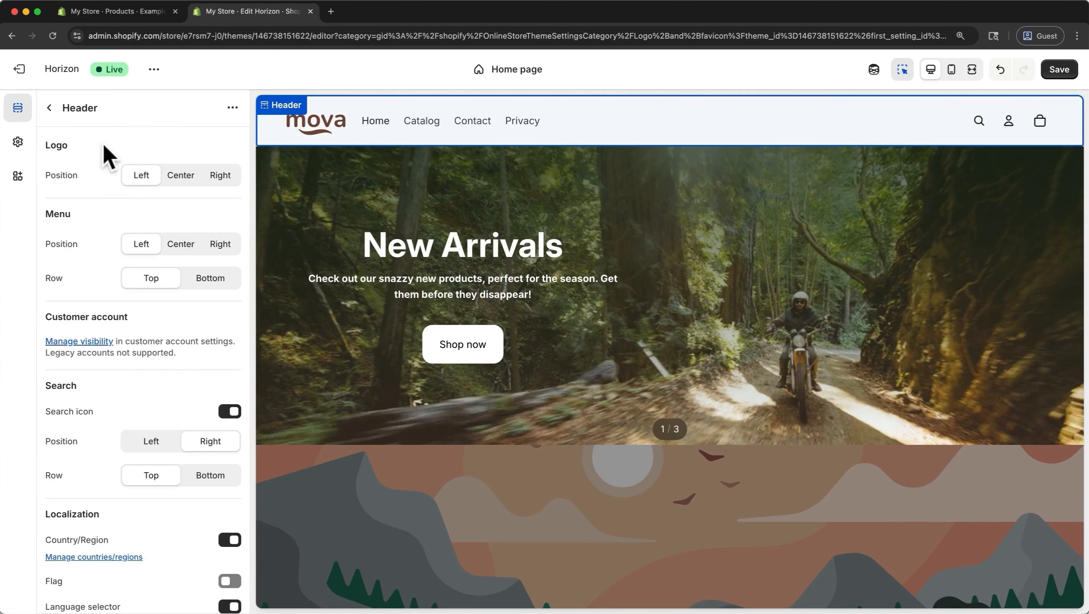
Leave the Header settings and expand the Footer section and its Group block to show the email list text blocks
click(49, 109)
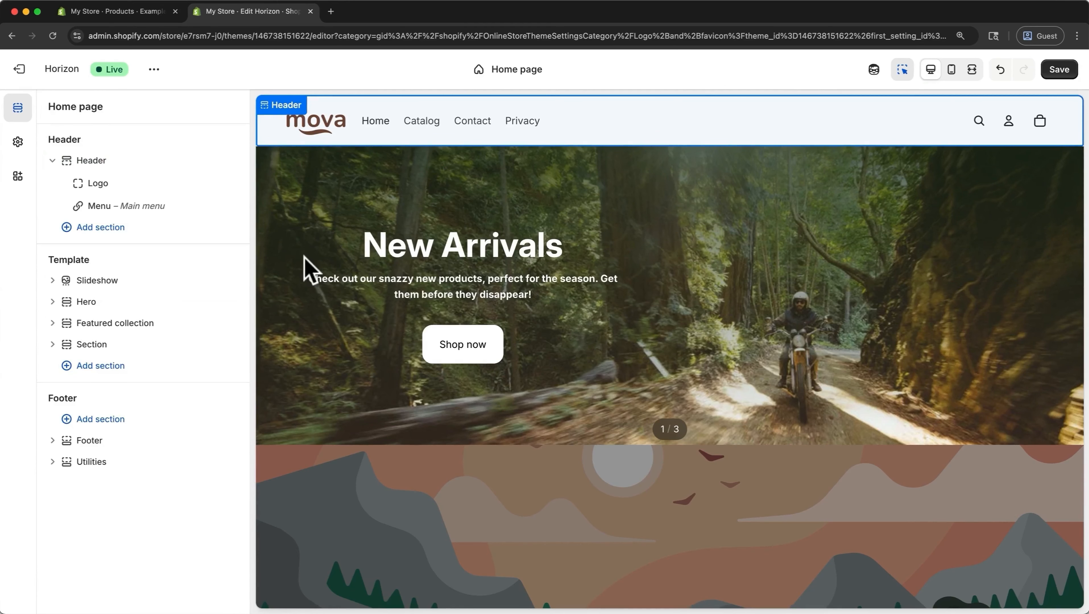
scroll(304, 267, down, 15)
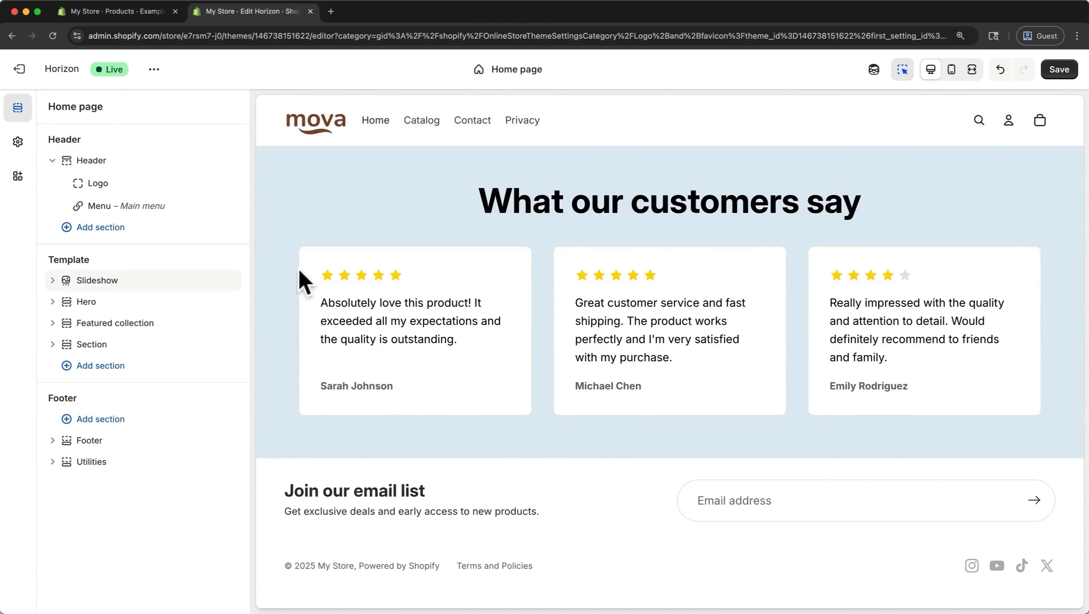
click(52, 439)
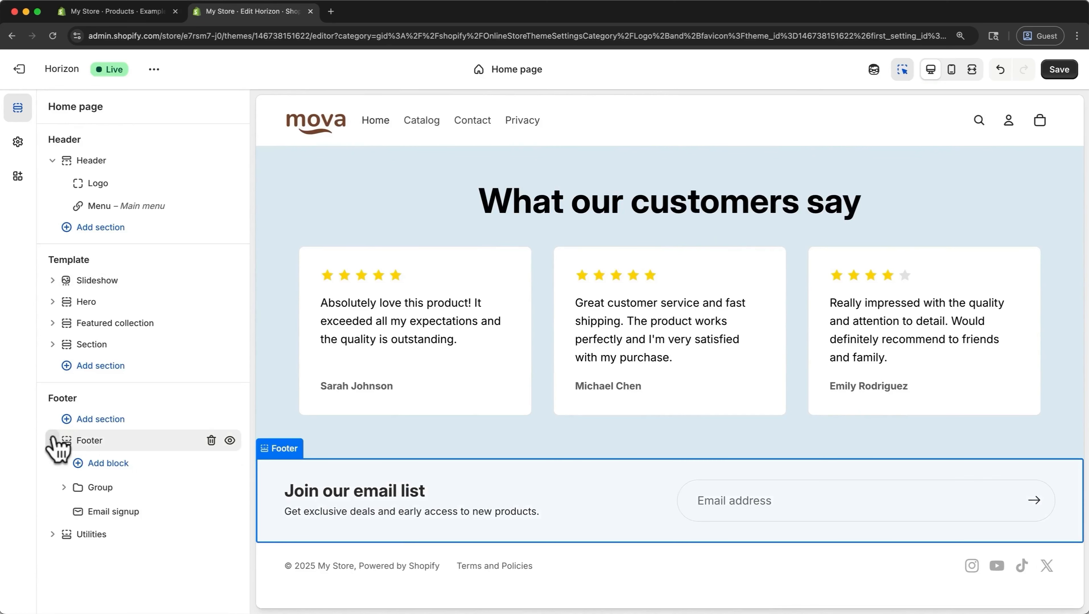
click(64, 488)
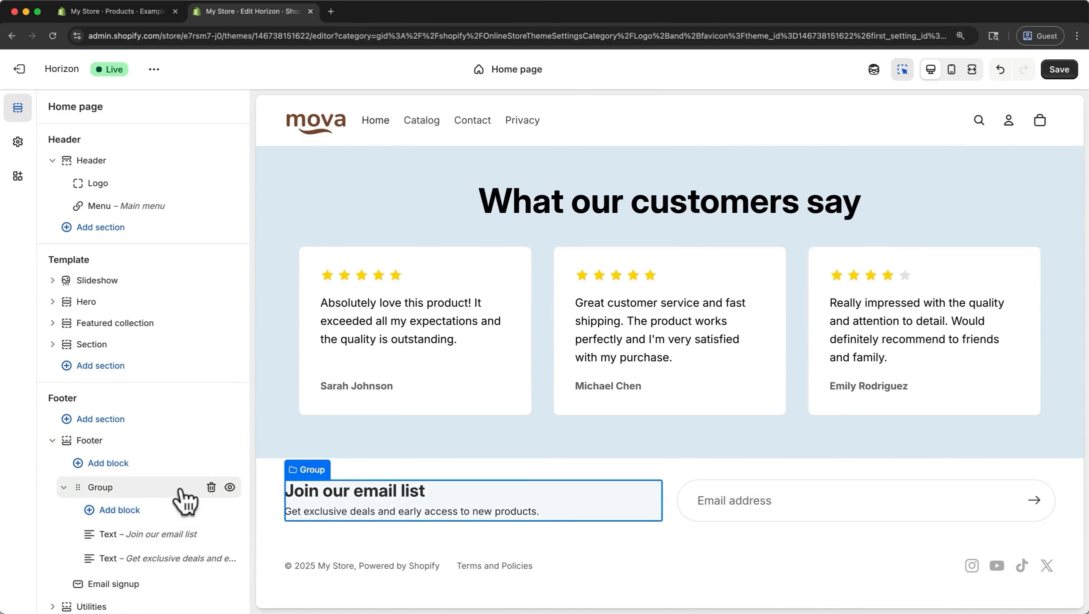
Hide the footer's Group and Email signup blocks along with the whole Footer section
click(230, 488)
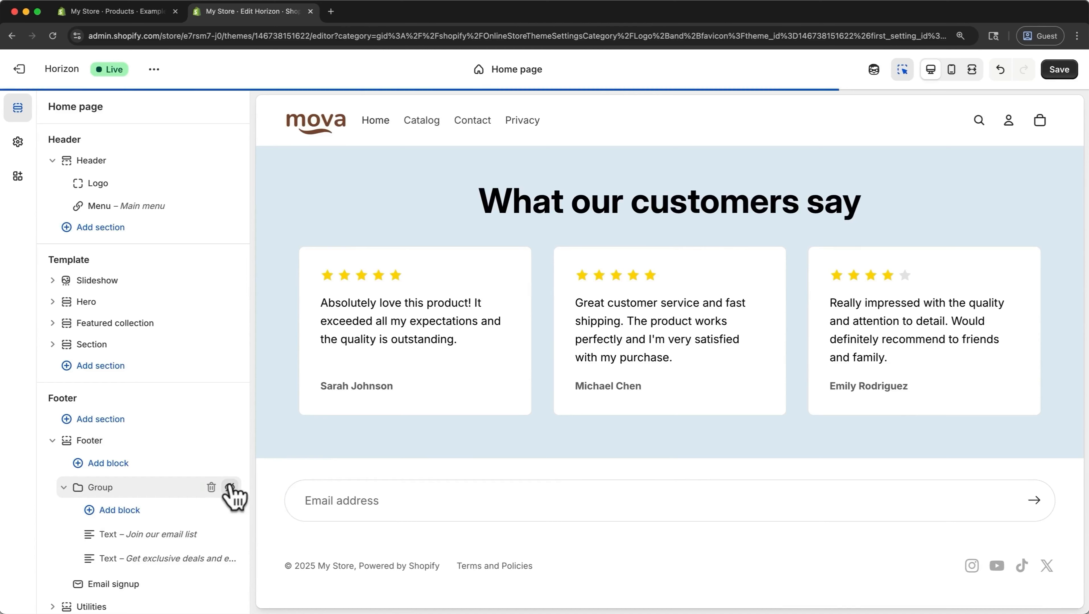
click(230, 584)
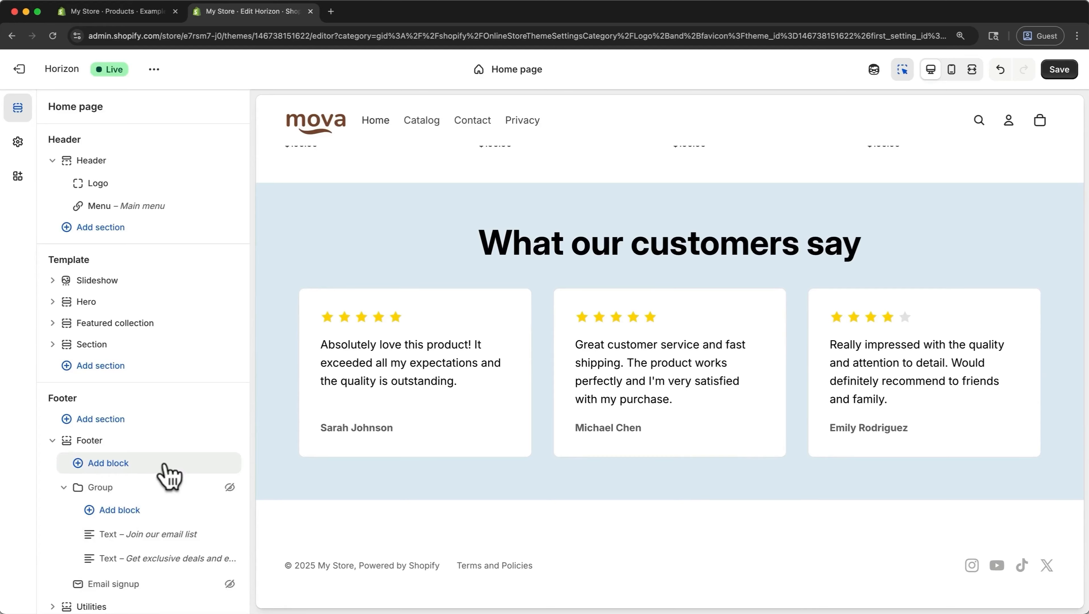
mouse_move(219, 452)
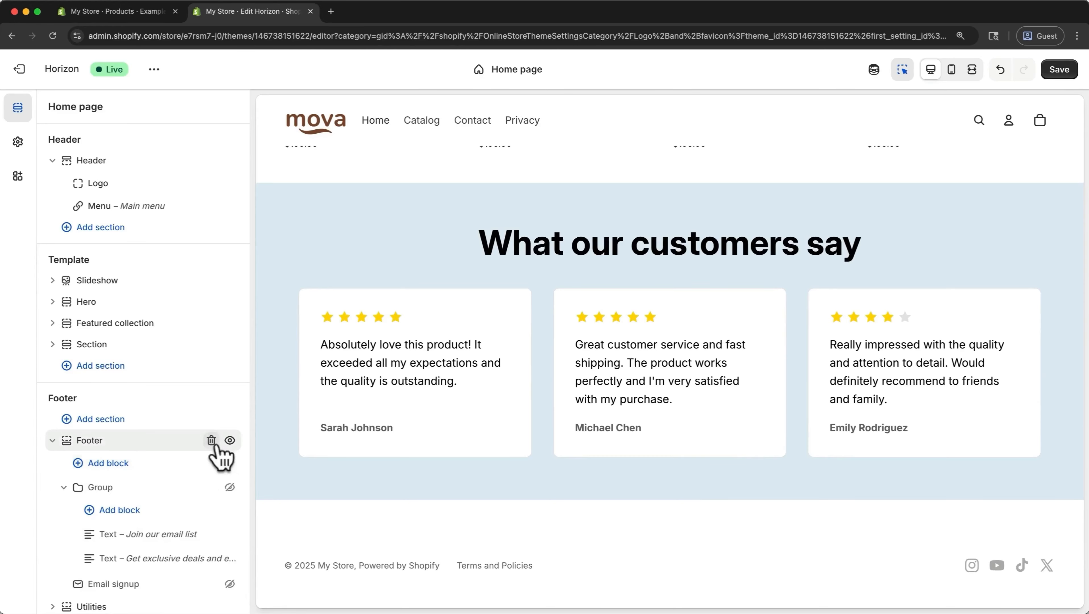
click(230, 441)
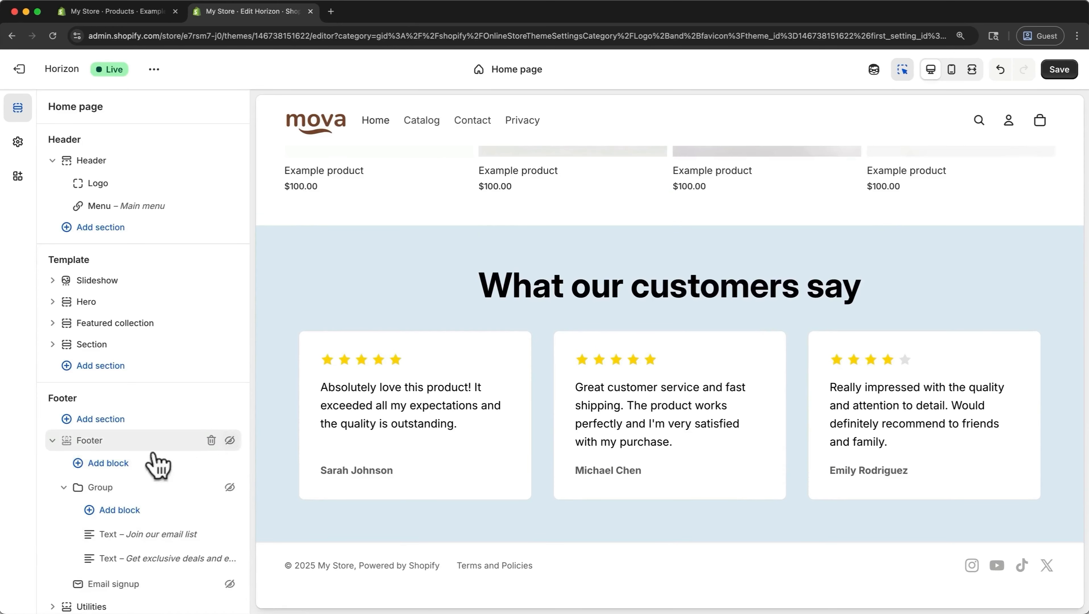
click(52, 441)
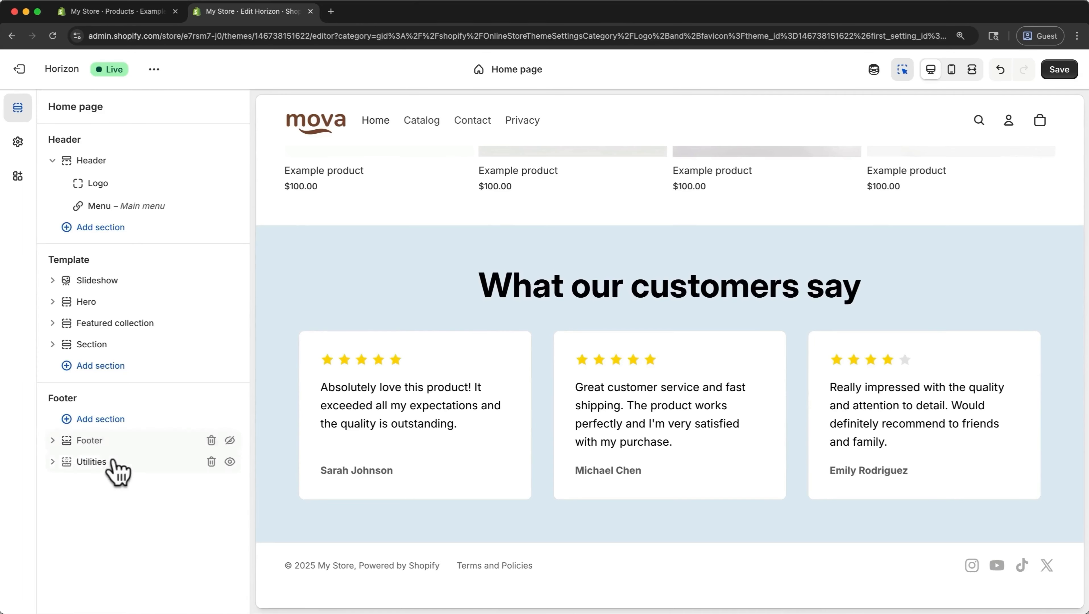
Turn off the "Powered by Shopify" text in the Utilities section's Copyright block and save the theme
mouse_move(75, 467)
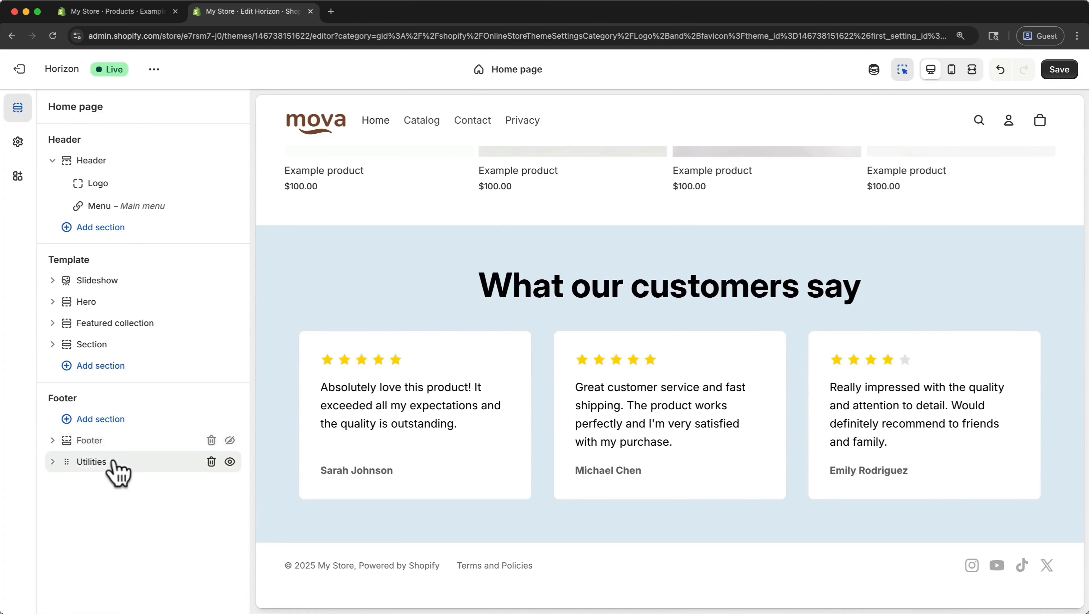
click(51, 461)
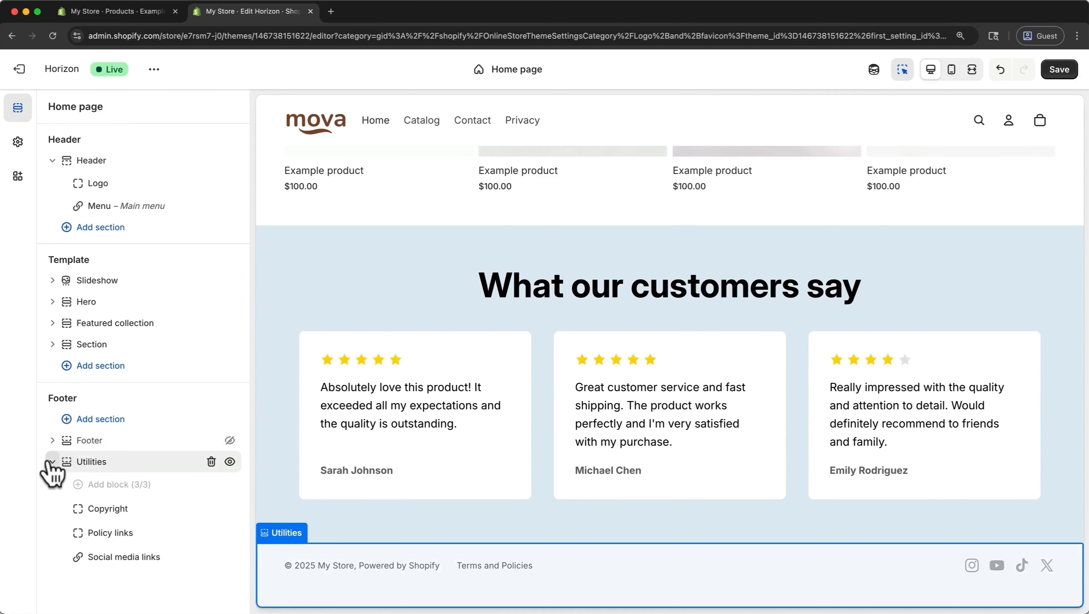
click(133, 509)
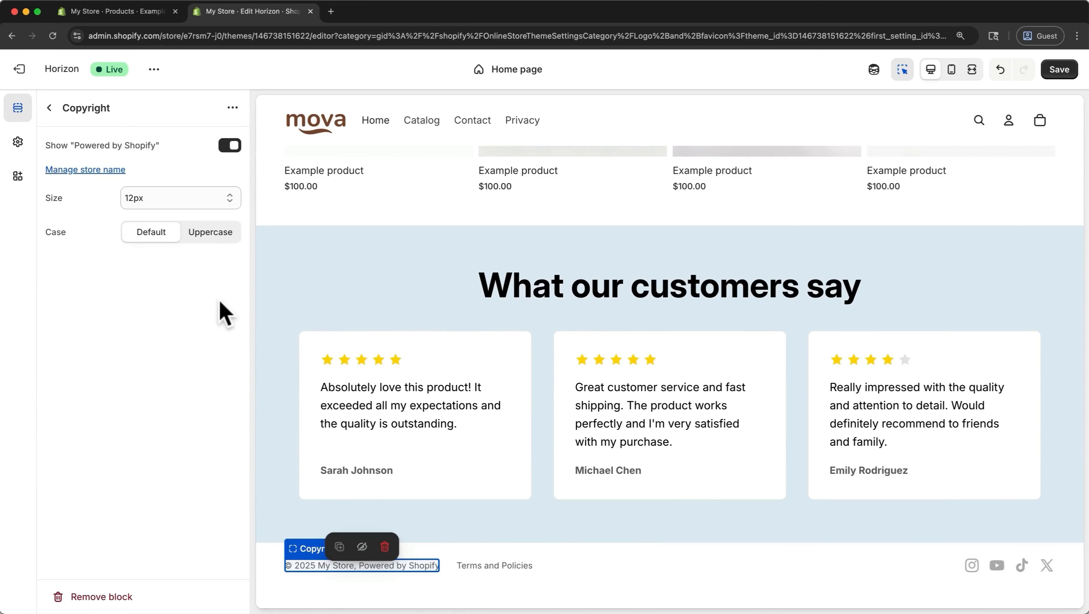
click(233, 146)
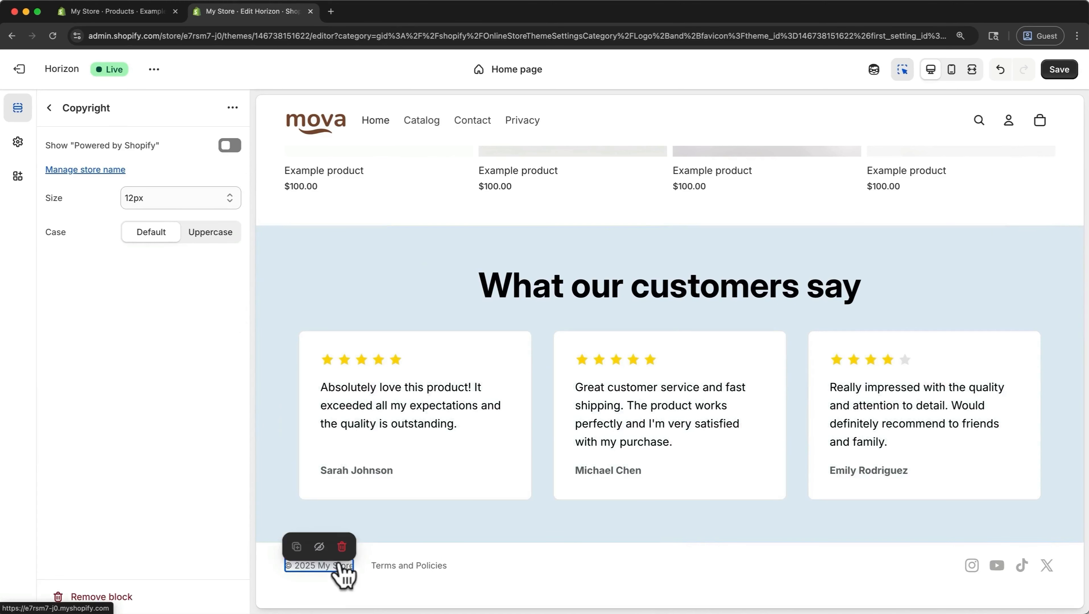
click(1060, 71)
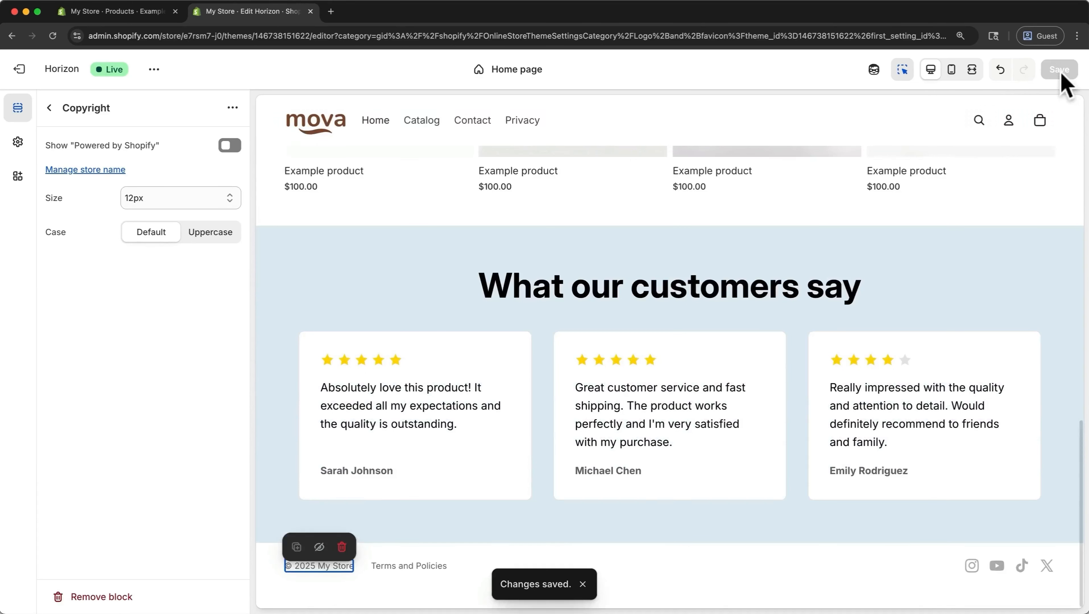
Rename the store to Mova in the general store settings and reload the theme editor to refresh the copyright text
click(121, 170)
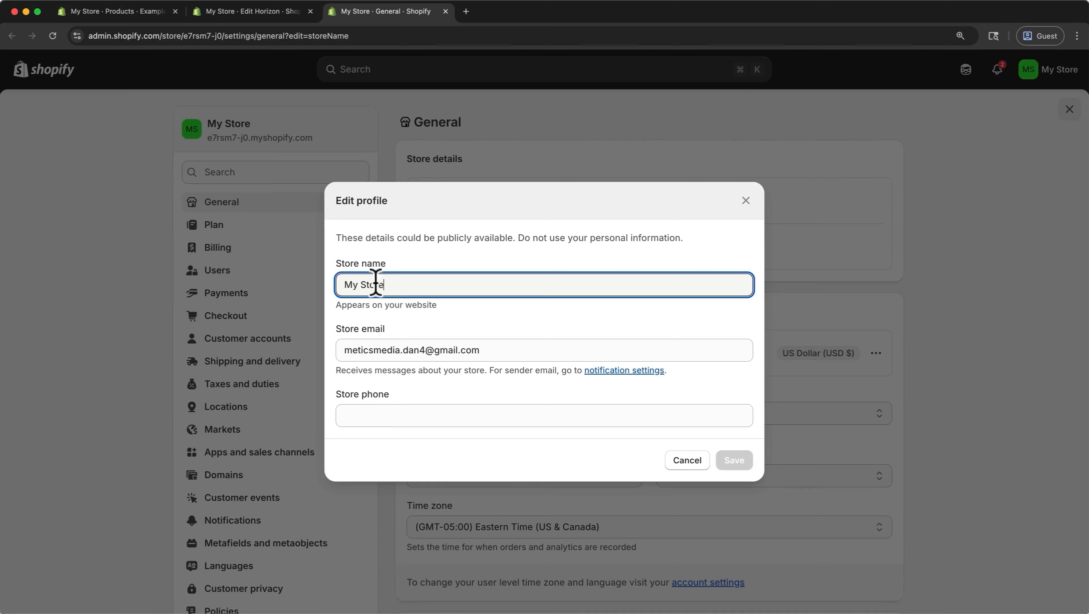
text(Mova)
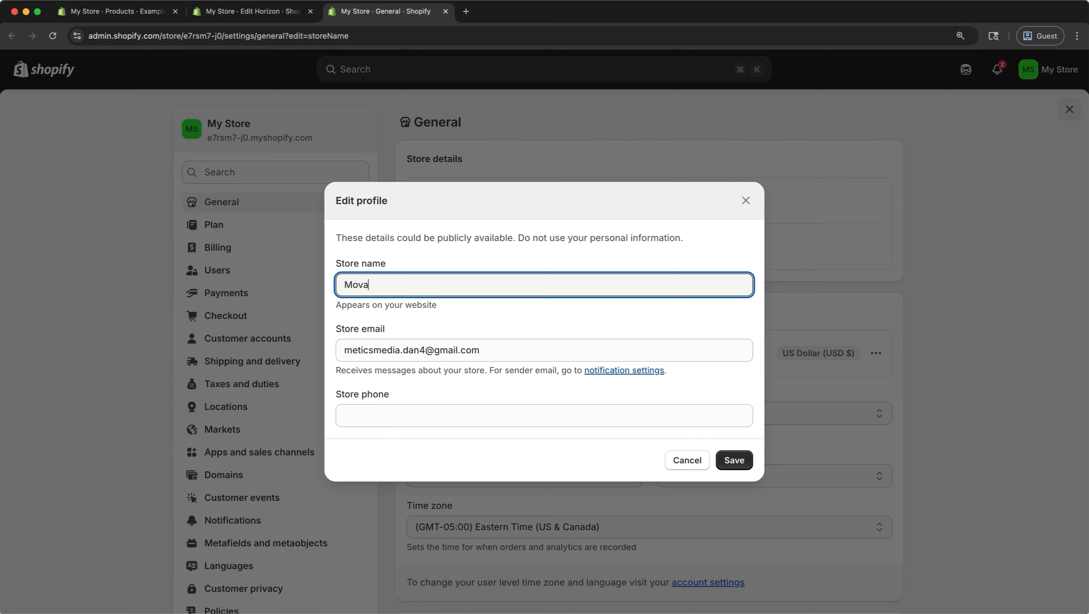
click(746, 466)
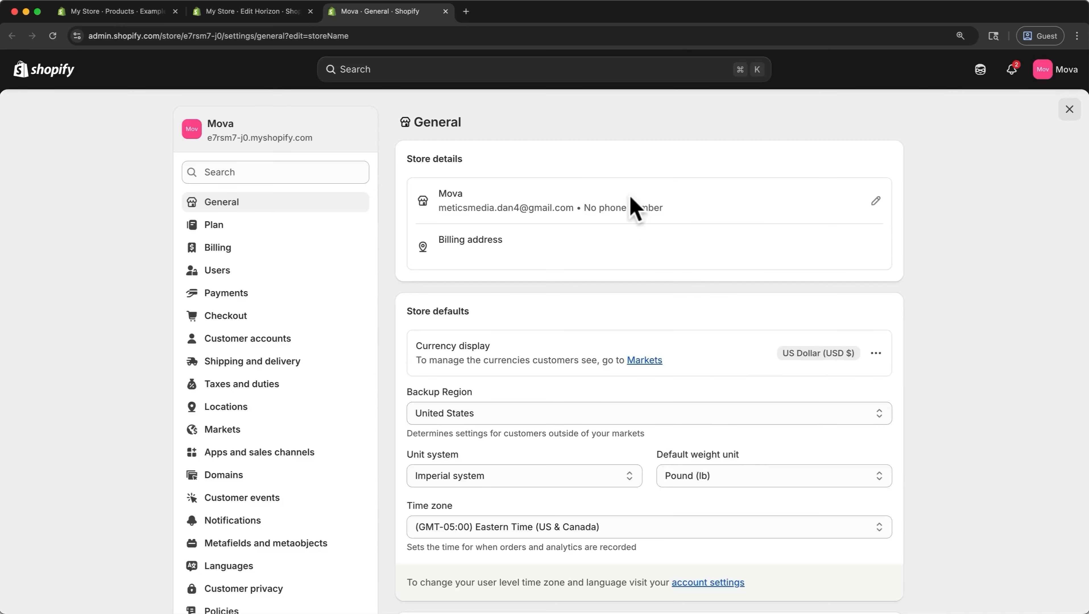
click(445, 11)
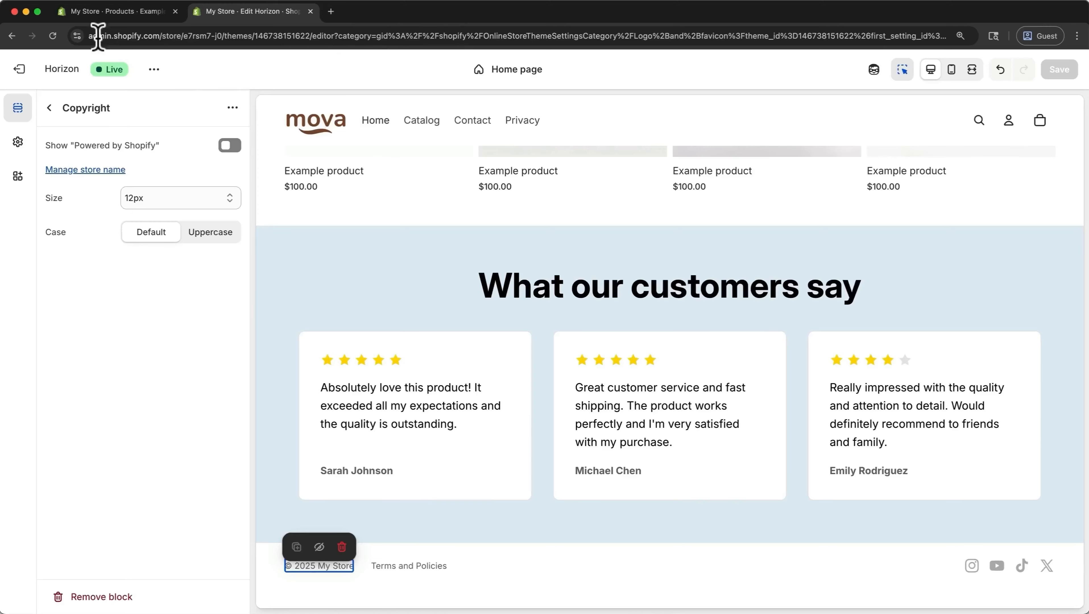
click(52, 36)
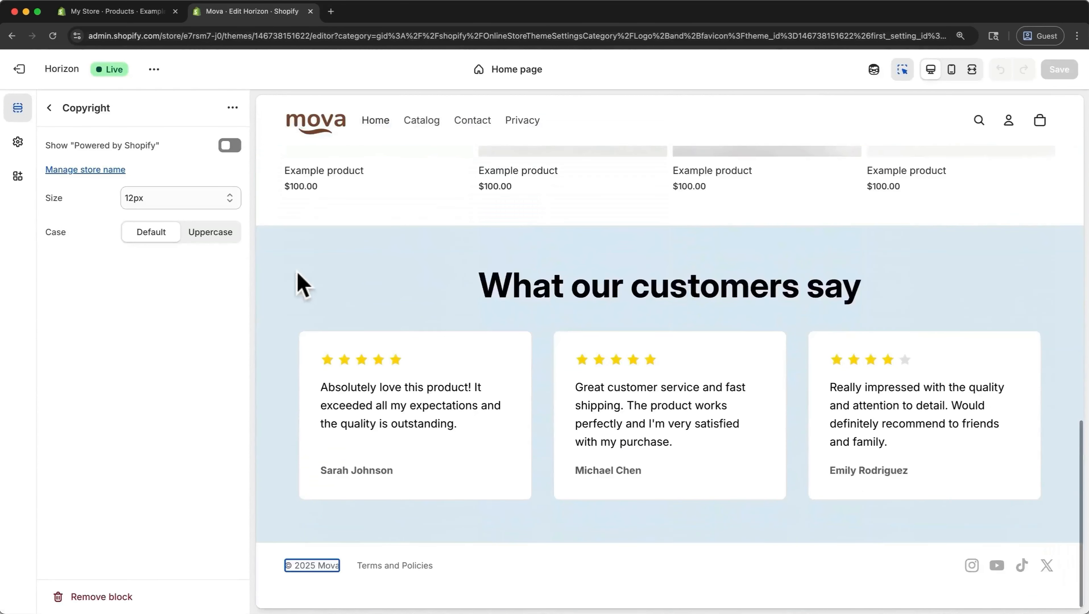
mouse_move(325, 570)
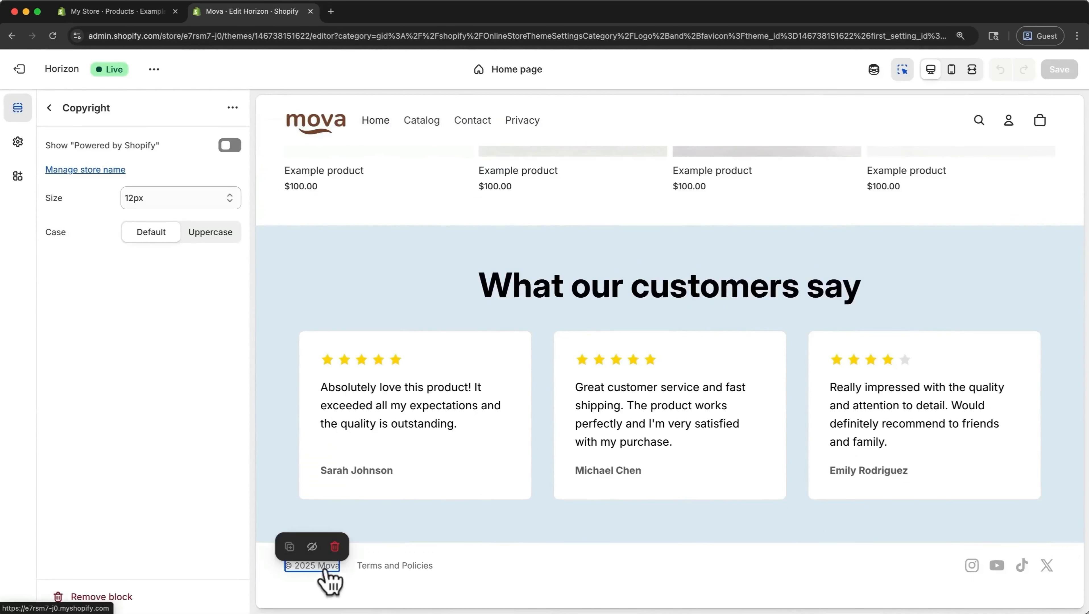
Look at the settings of the Policy links block in the Utilities section
click(48, 108)
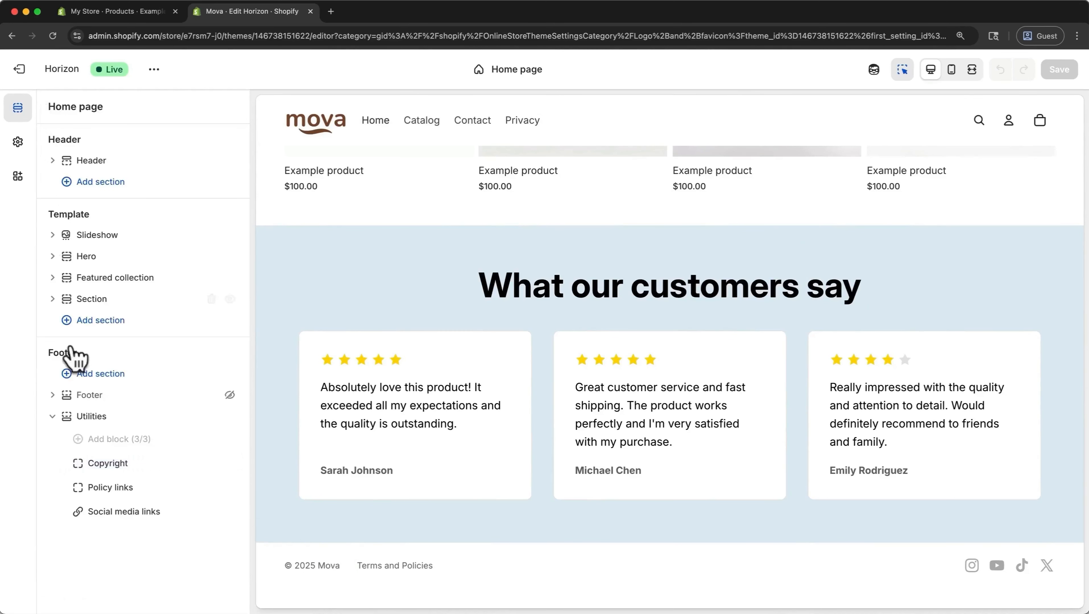
click(123, 490)
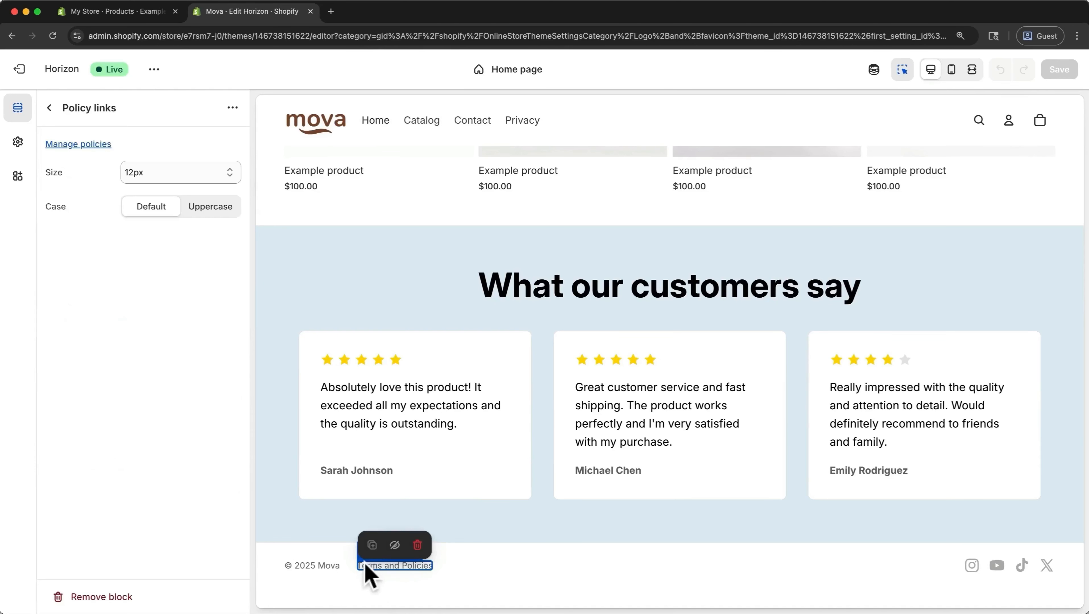
click(49, 108)
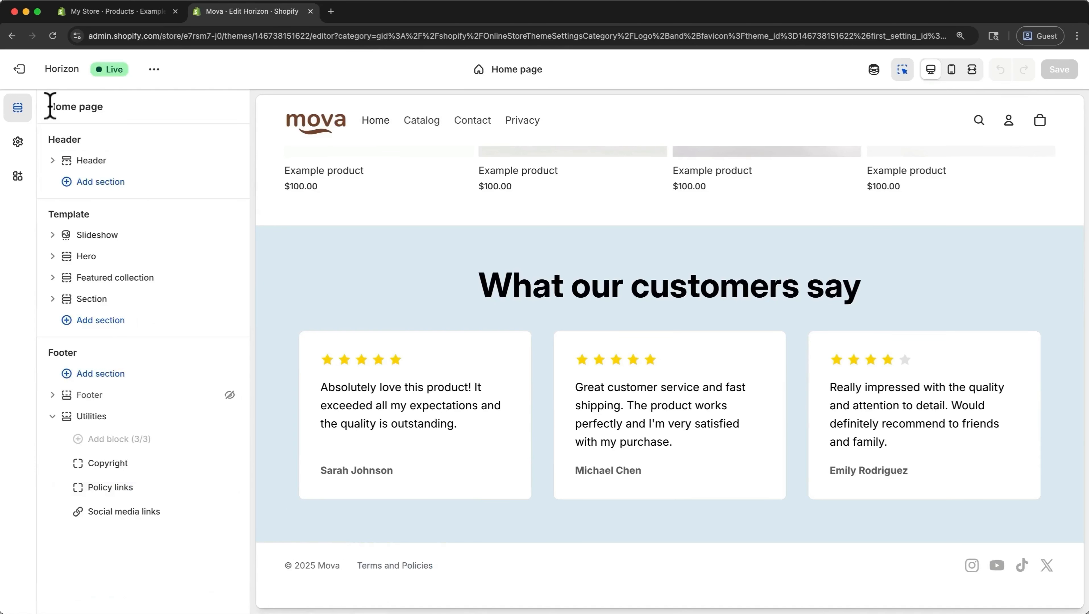
Remove the X (Twitter) link from the Utilities section's Social media links block and save the theme
click(116, 515)
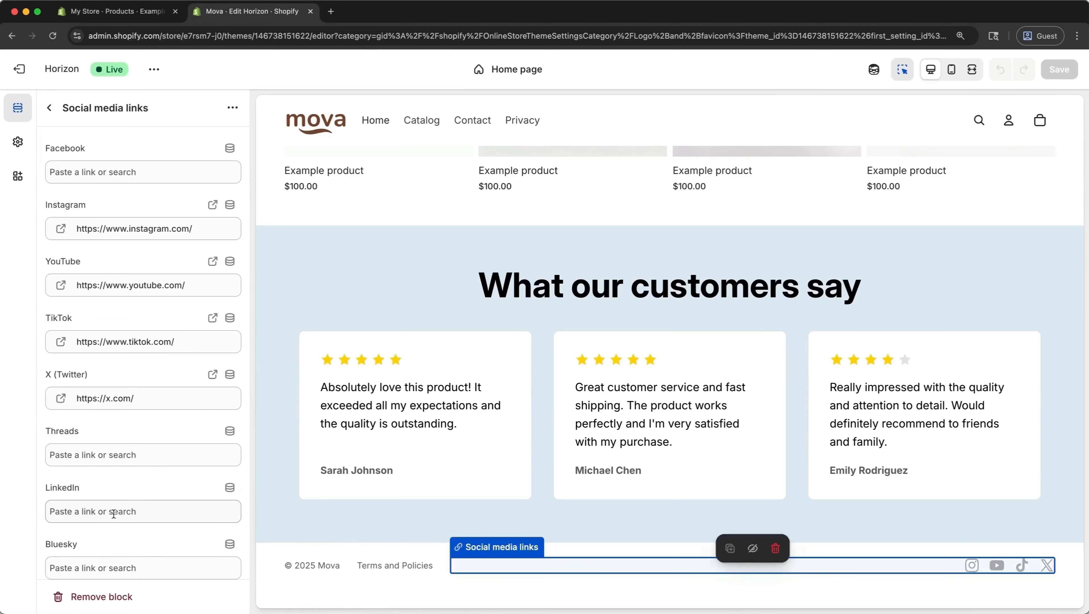
click(164, 398)
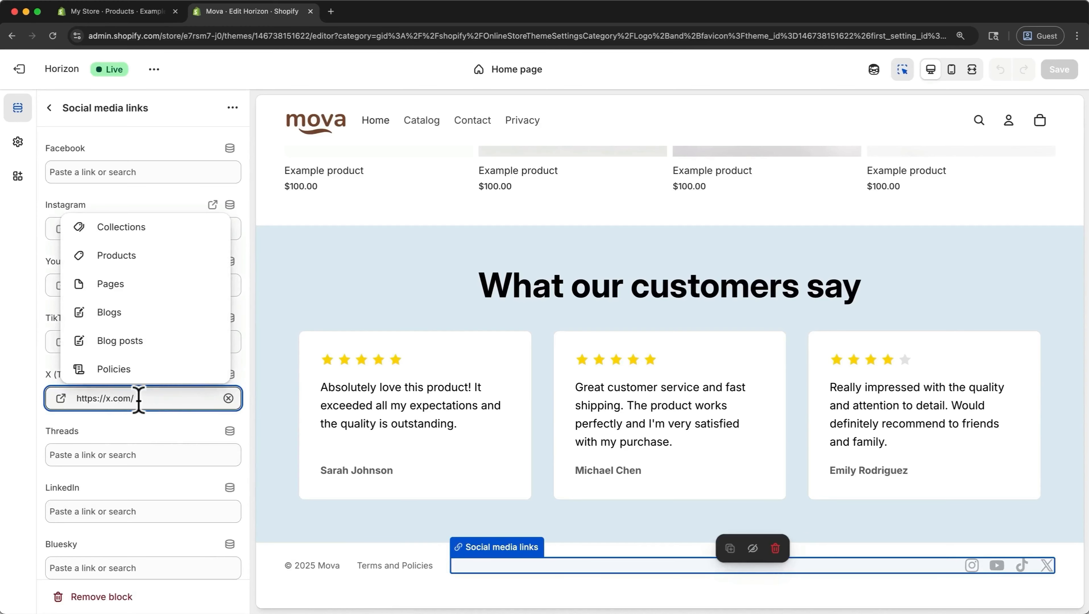
click(229, 398)
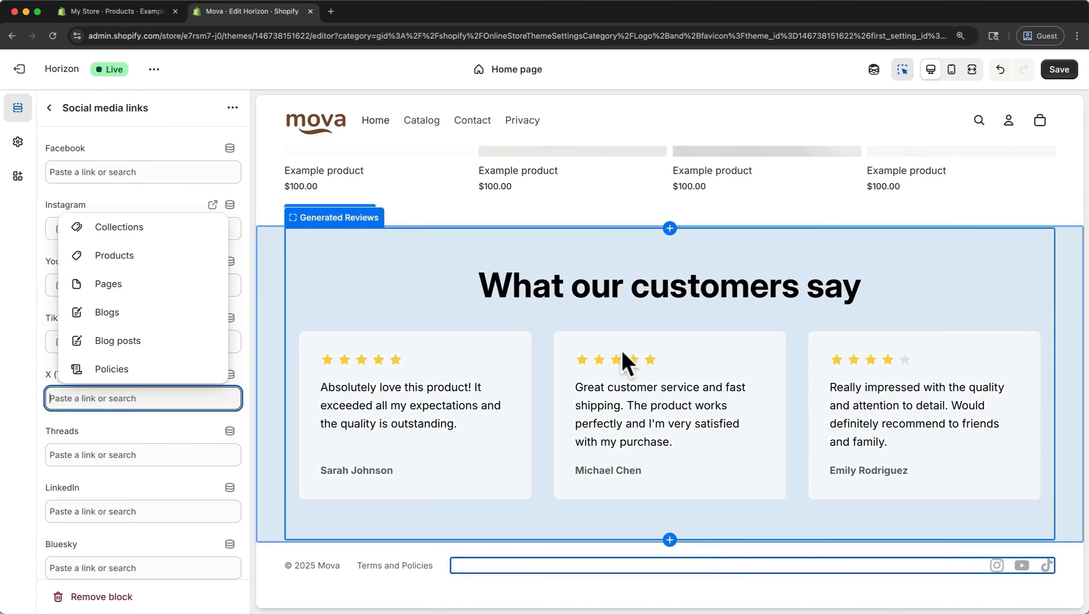
click(1071, 69)
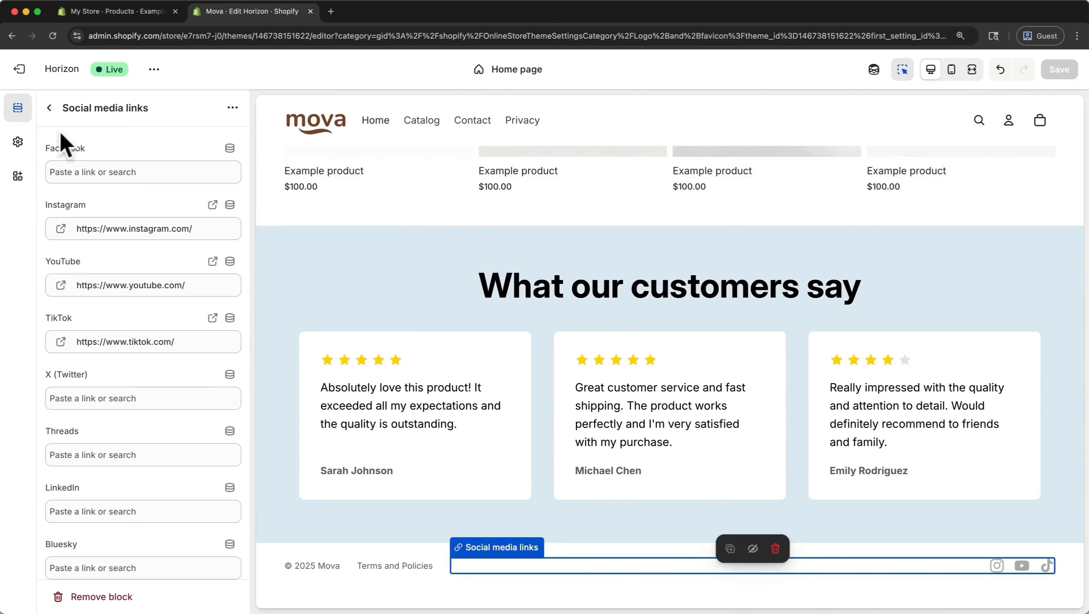
Upload mova_black.png as the favicon in the theme settings and save the theme
click(18, 142)
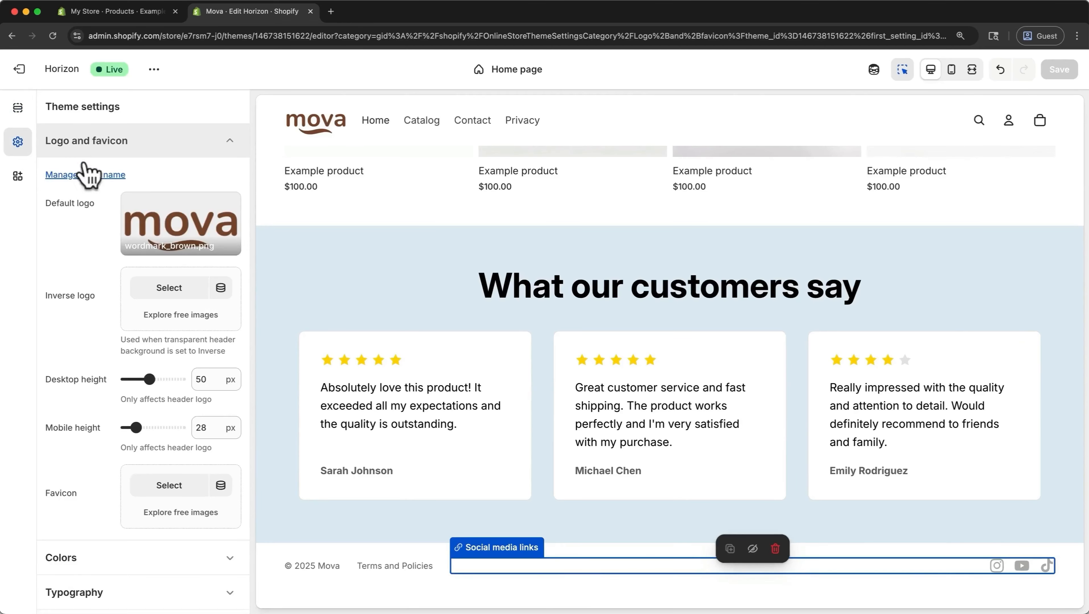
click(161, 485)
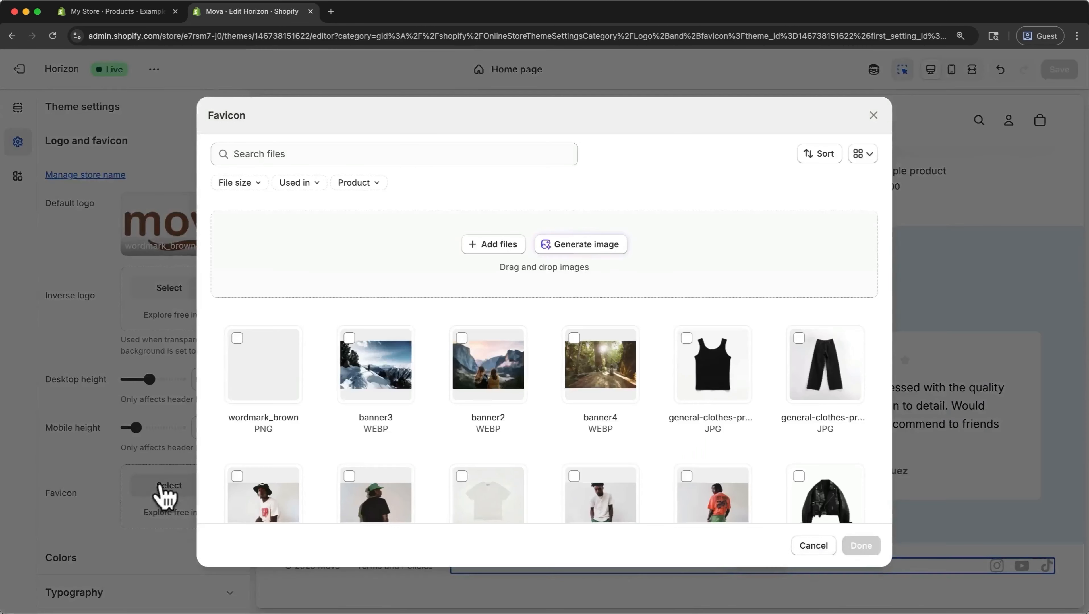
click(477, 244)
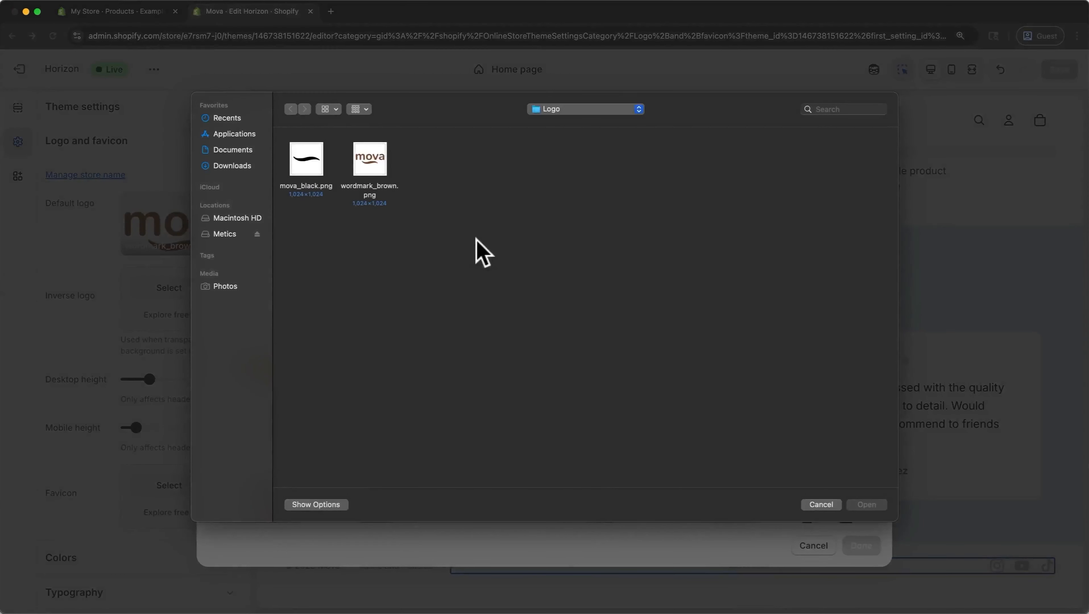
click(303, 181)
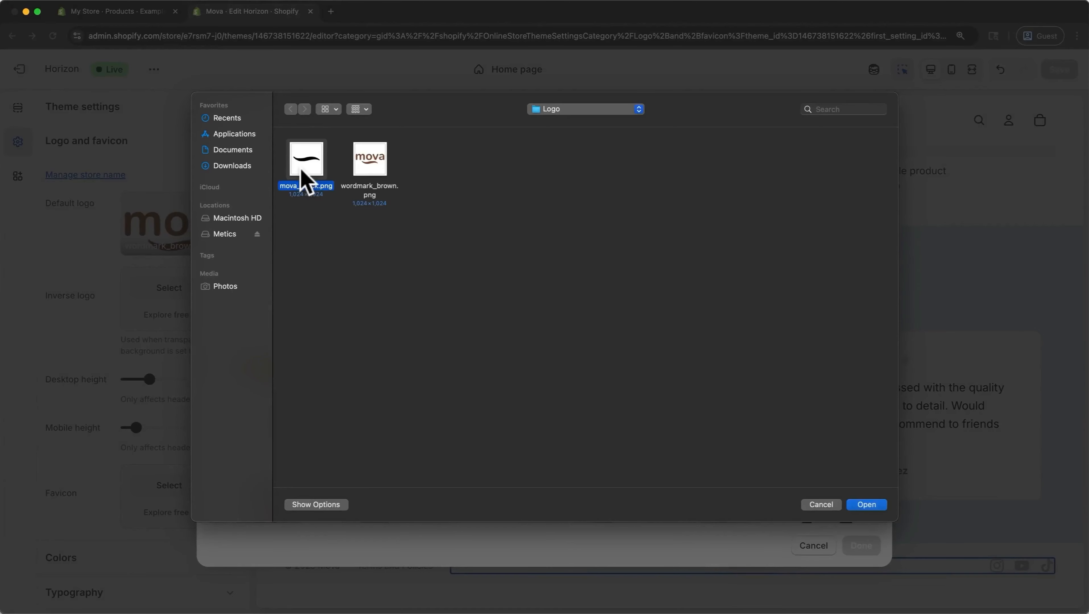
click(859, 505)
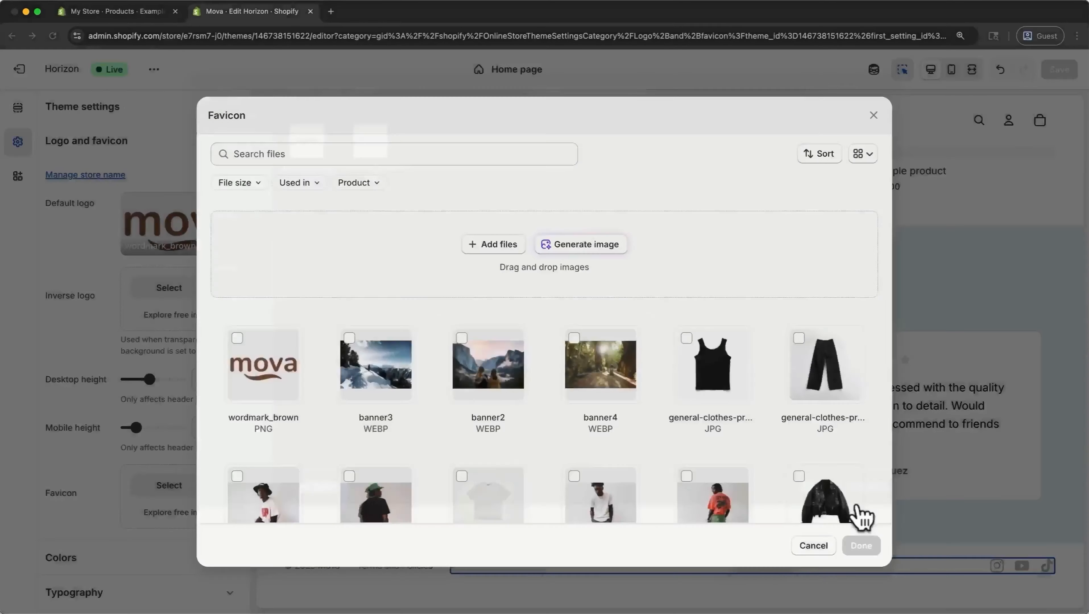
click(863, 546)
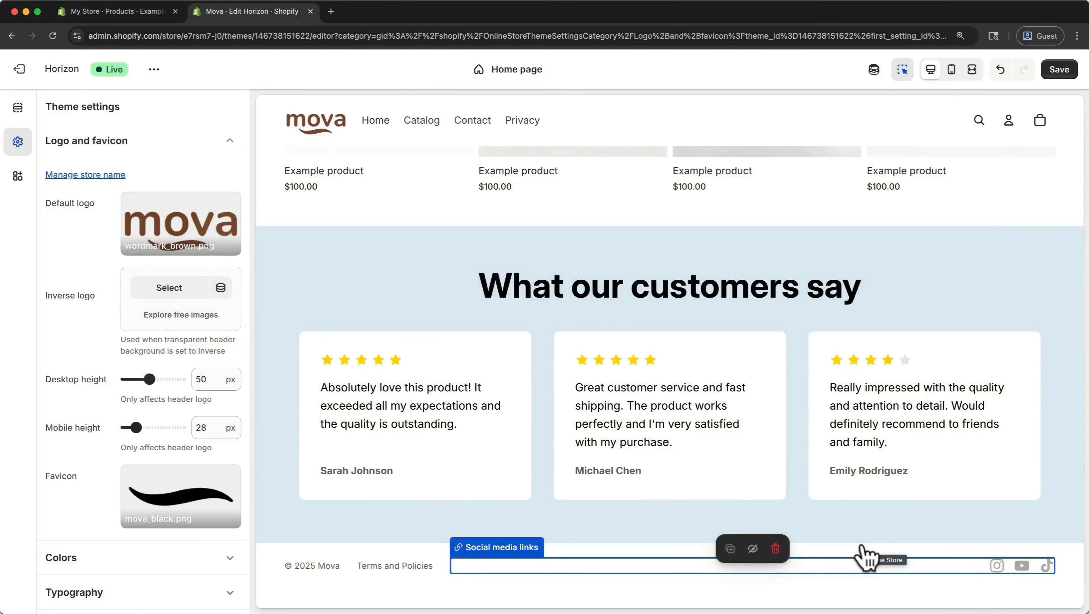
click(1065, 73)
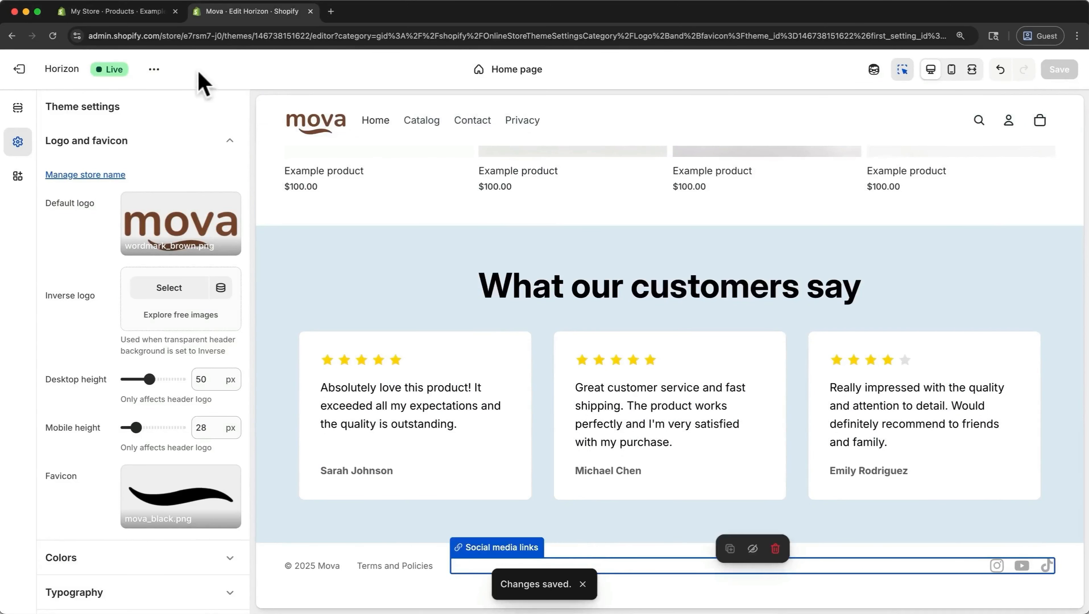
View the live store in a separate browser tab to check the favicon, and return to the theme editor
click(155, 71)
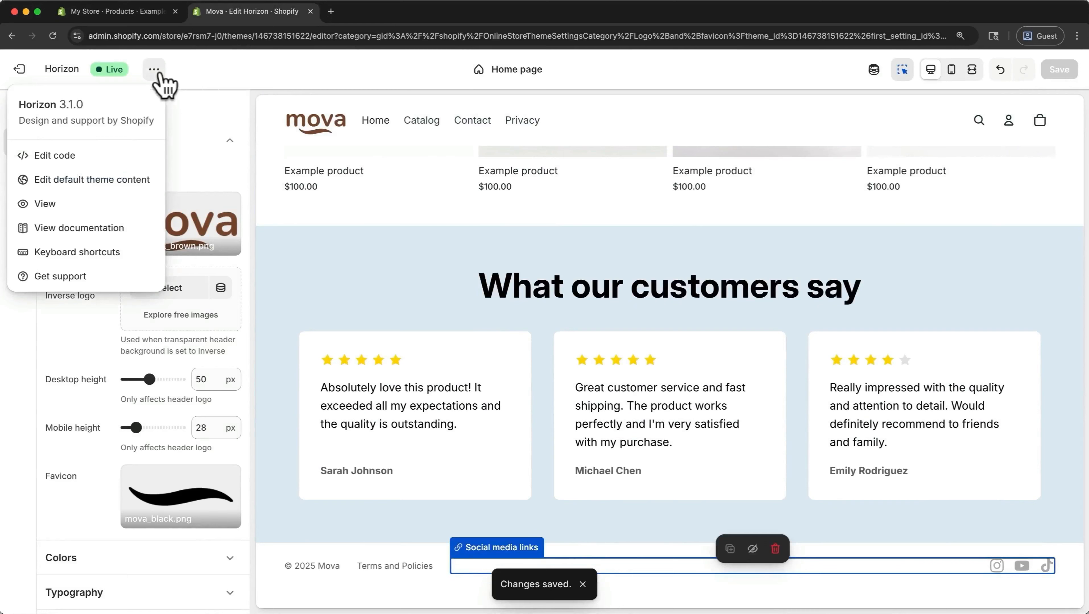
click(95, 205)
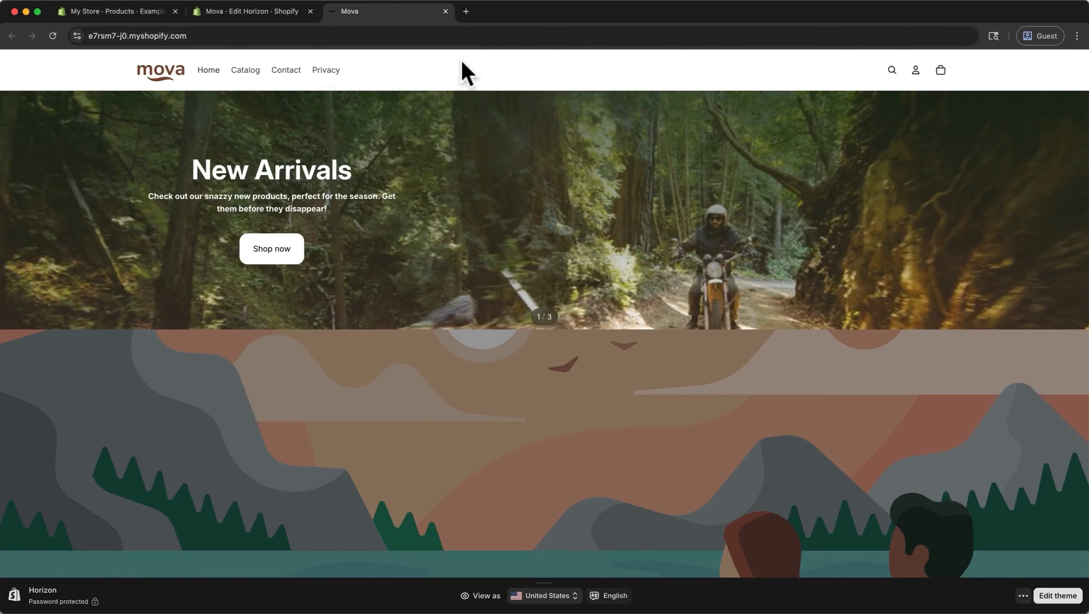
click(446, 11)
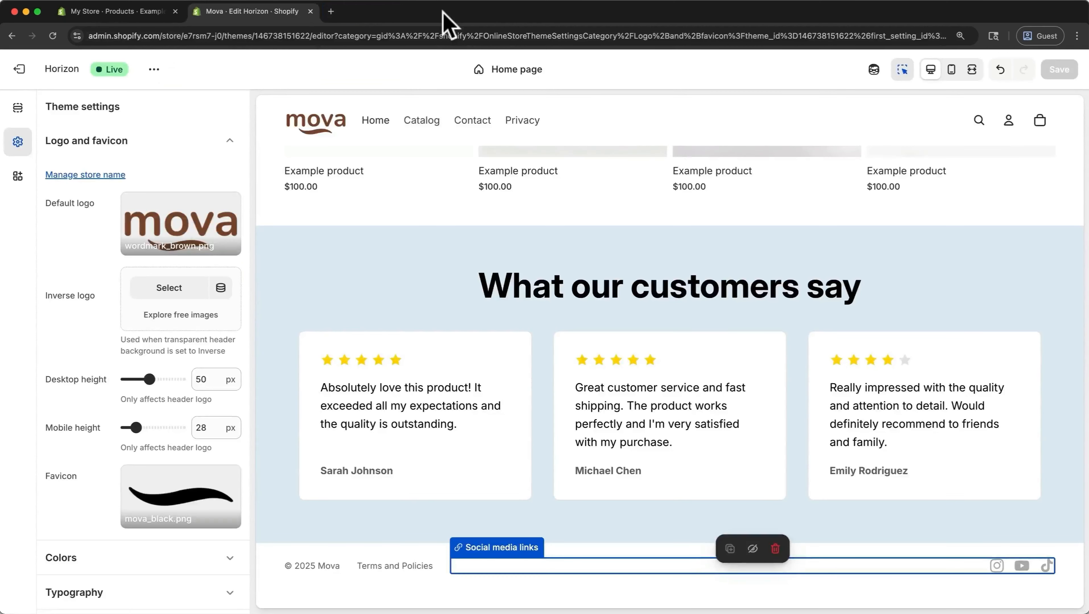
Try a light green background, #E1F5E6, for color Scheme 4 in the theme settings, undo it, and close the Colors settings
click(239, 148)
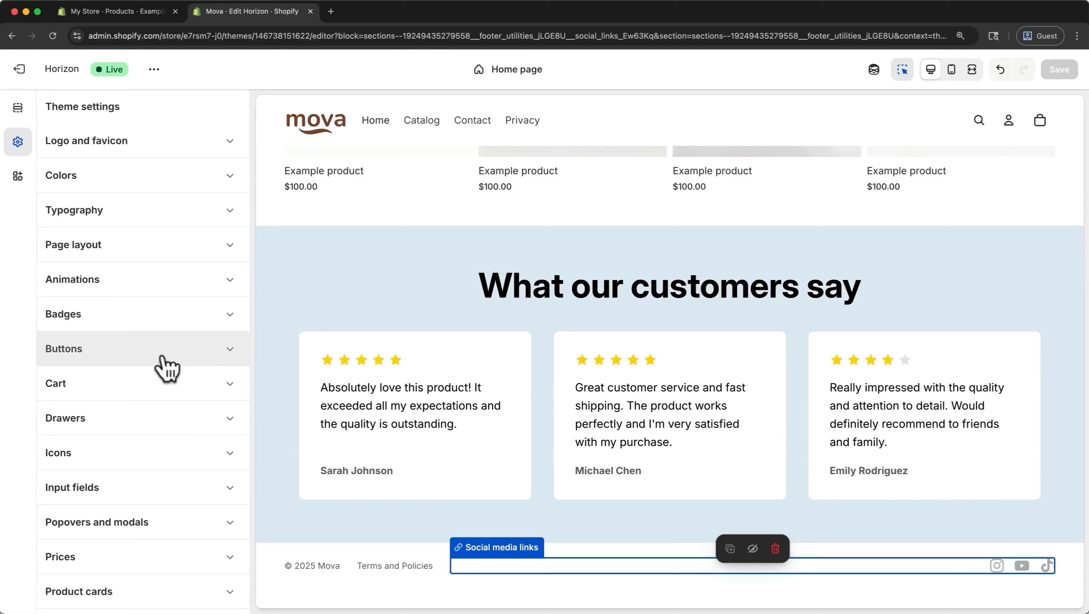
click(236, 184)
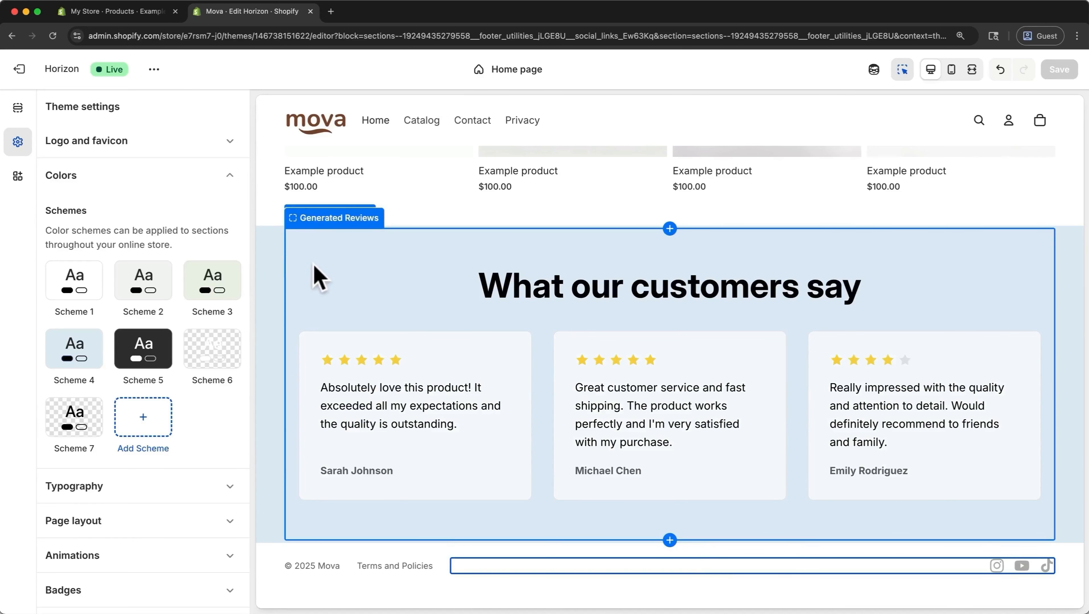
click(84, 358)
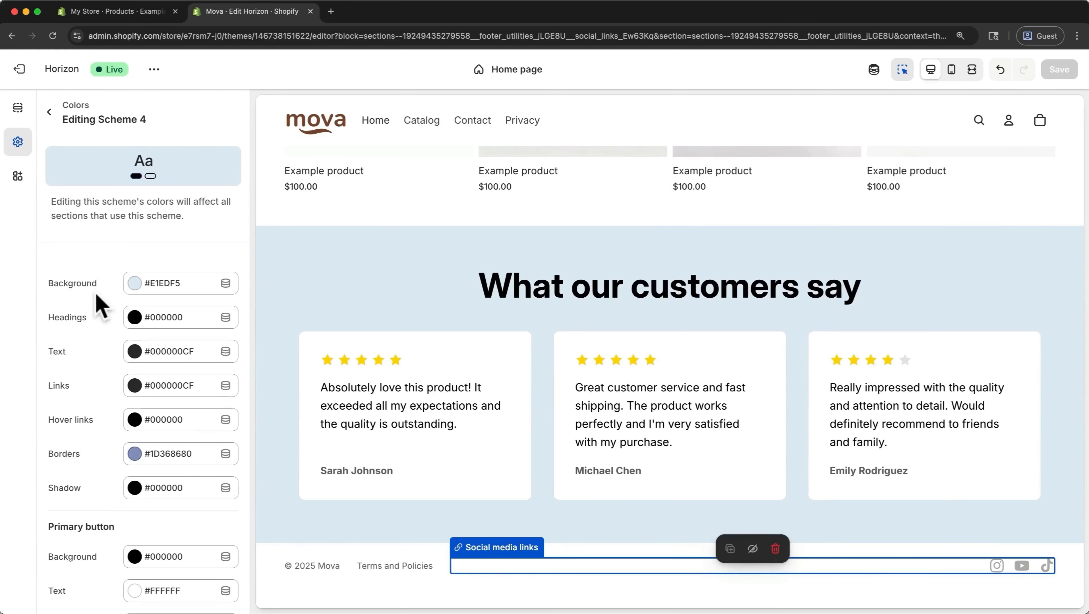
click(163, 285)
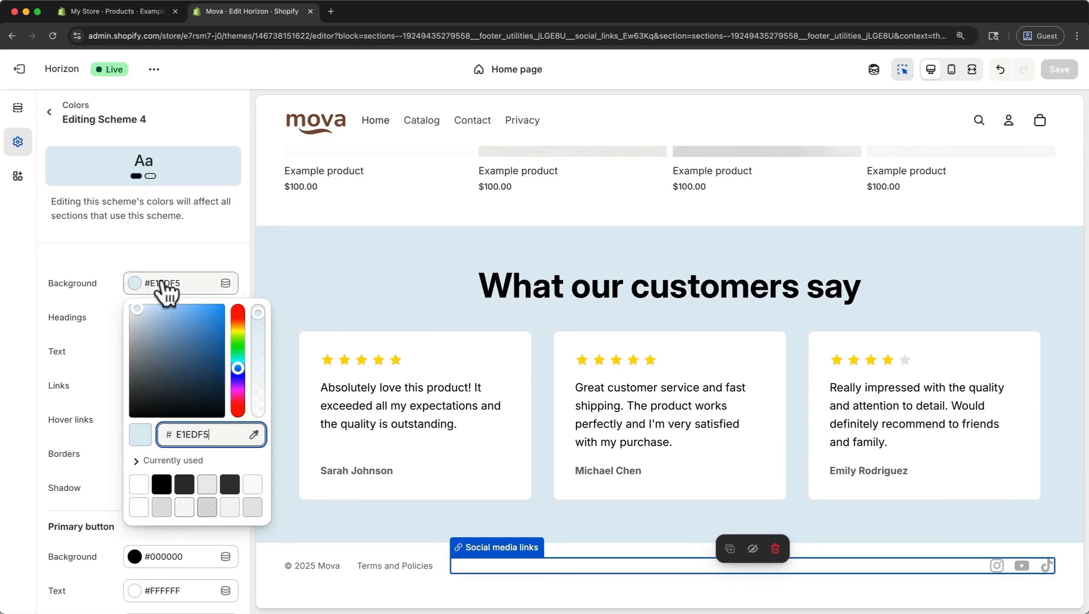
drag(238, 369, 237, 351)
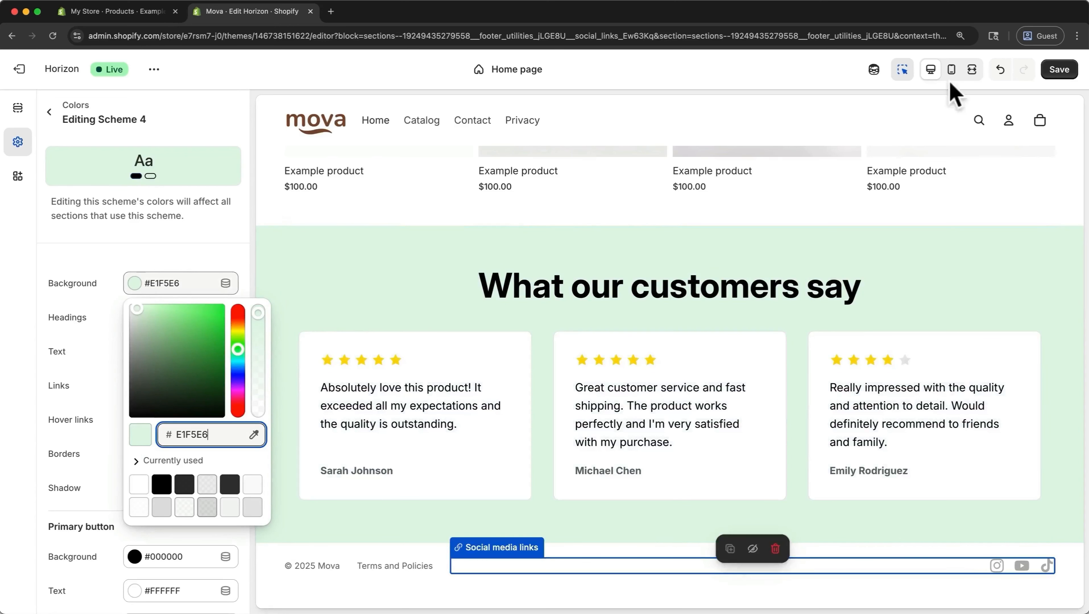
click(994, 75)
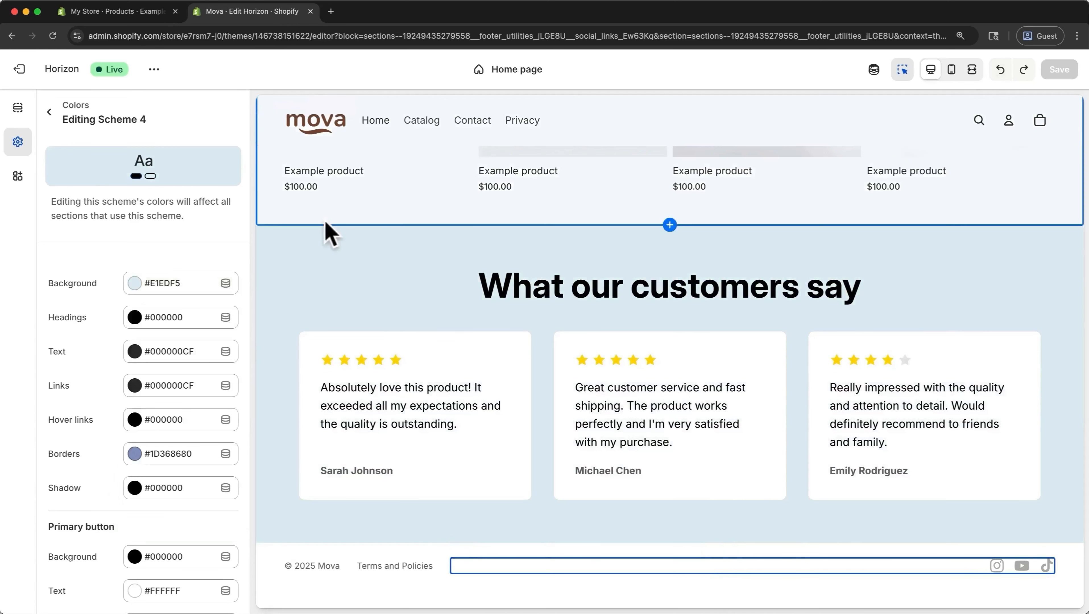
click(49, 112)
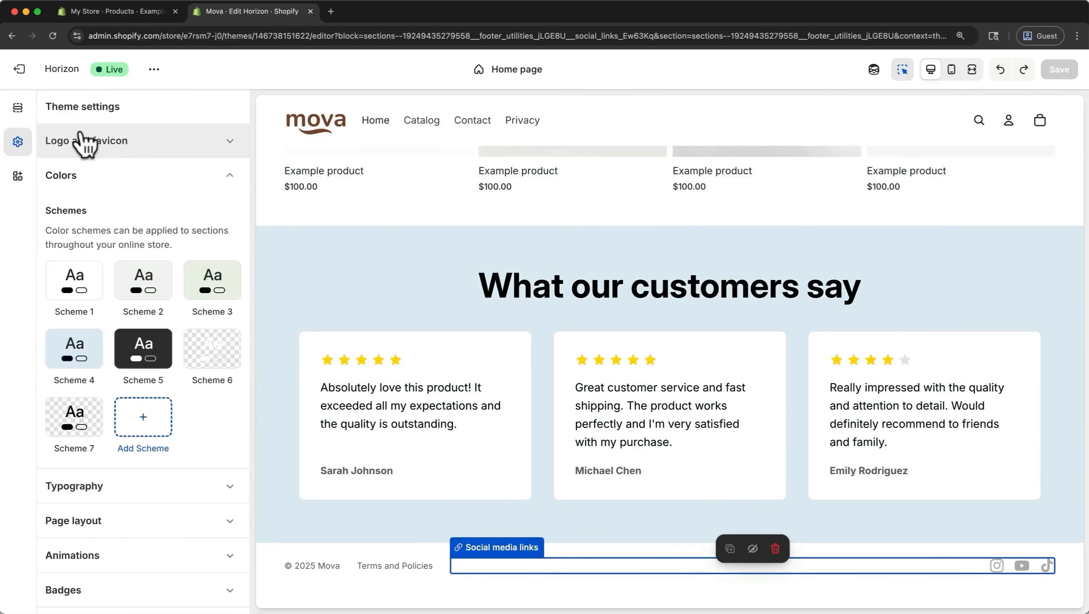
click(226, 180)
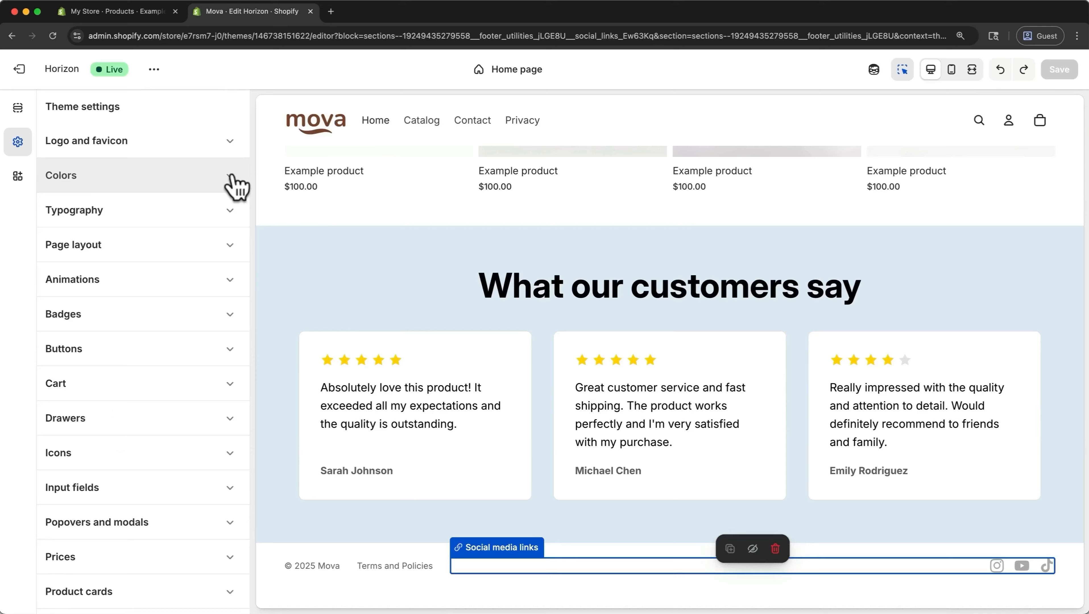
Preview SF Mono as the heading font in the Typography settings, cancel the font selection, and close those settings
click(233, 208)
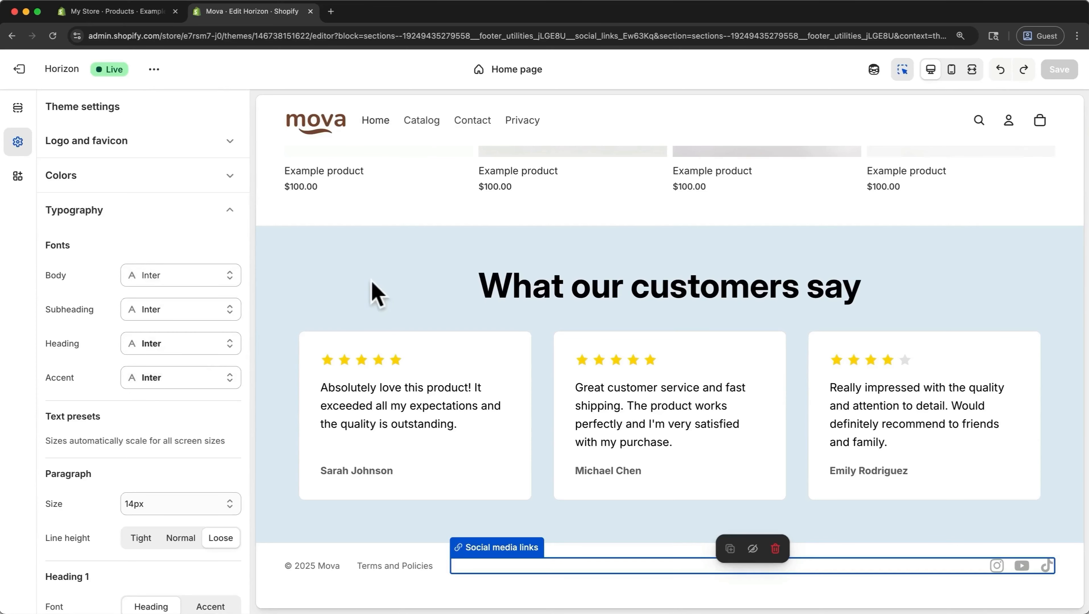
scroll(372, 292, up, 10)
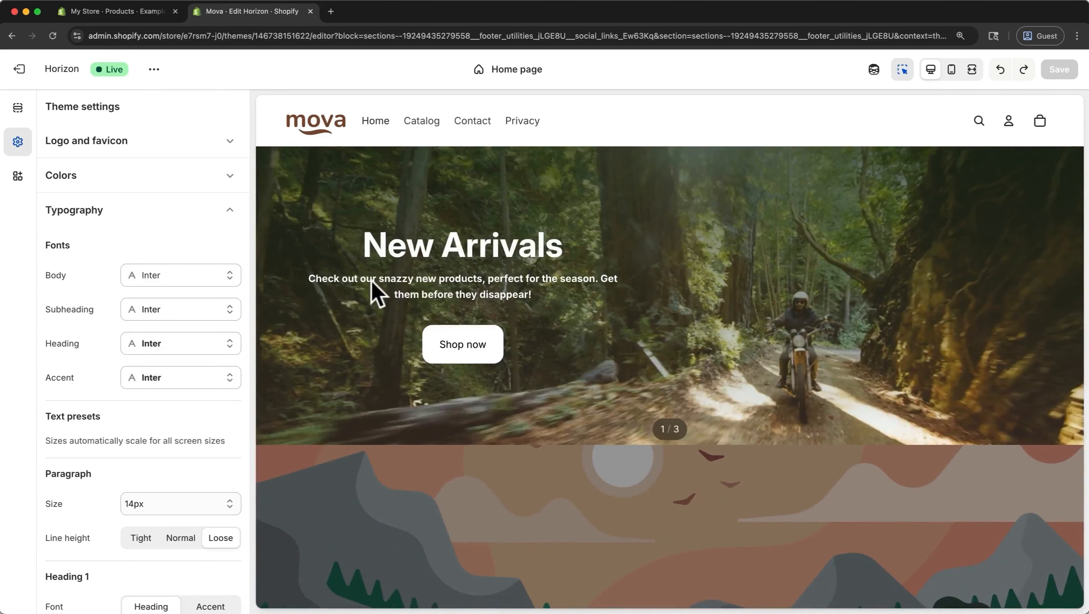
click(236, 347)
click(187, 248)
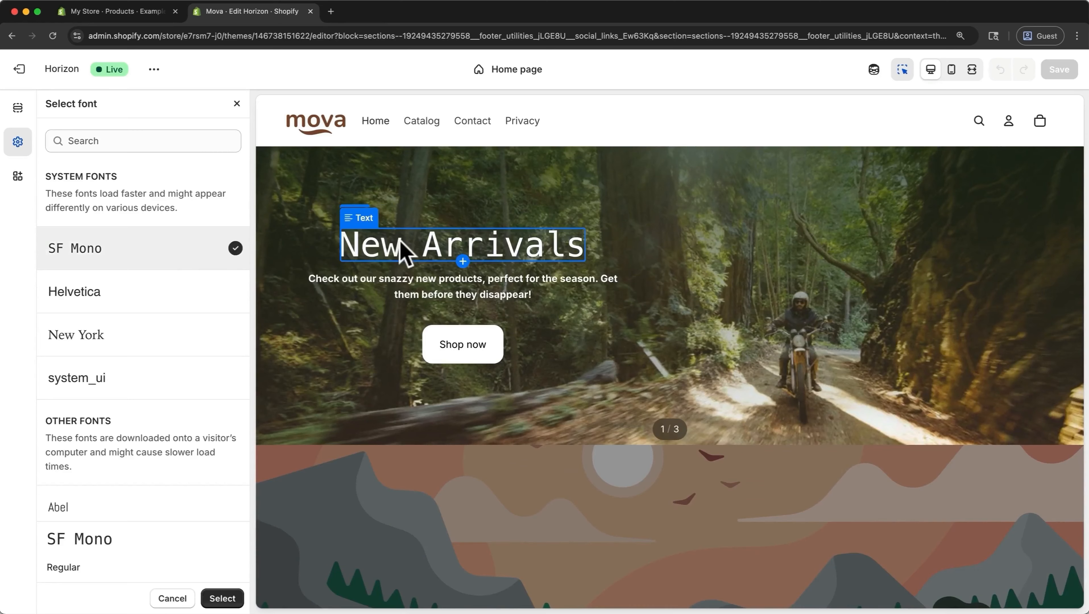
click(172, 598)
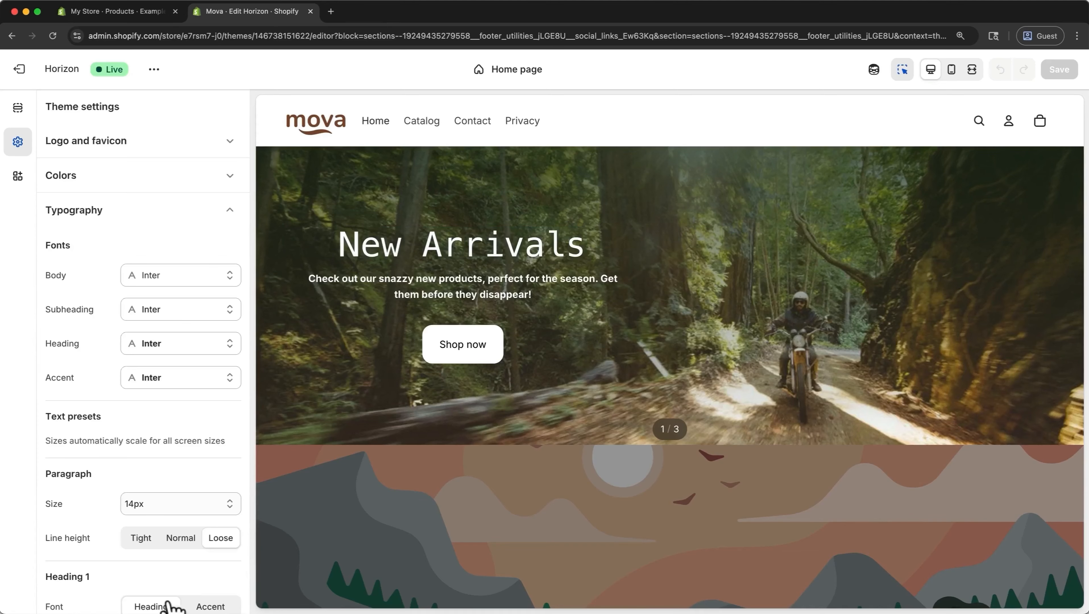
click(231, 204)
Set the primary button's corner radius to 11 px in the theme settings and save the theme
click(228, 349)
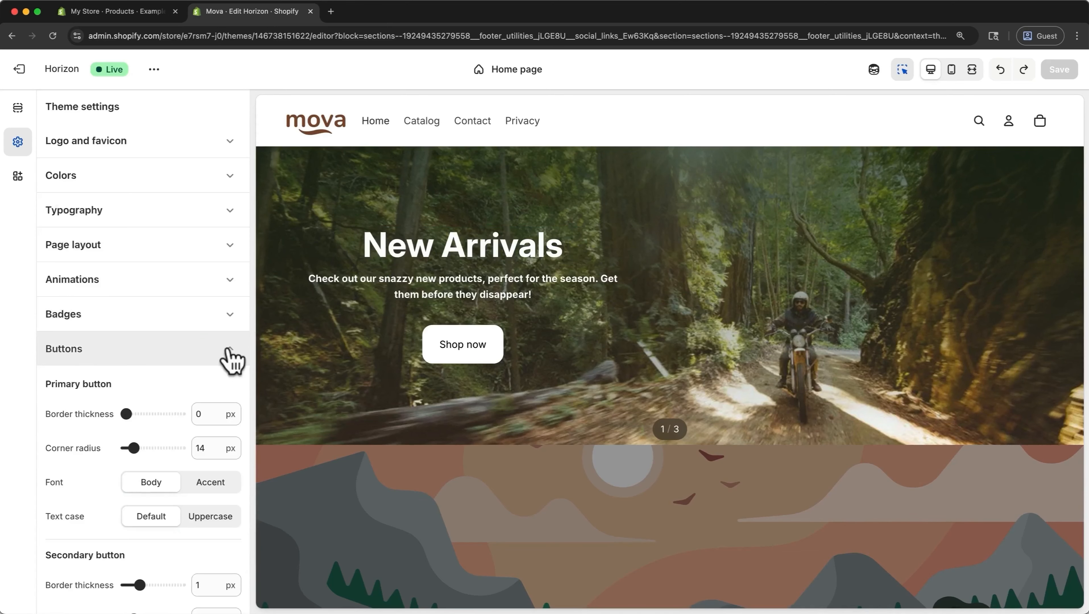
drag(134, 448, 132, 448)
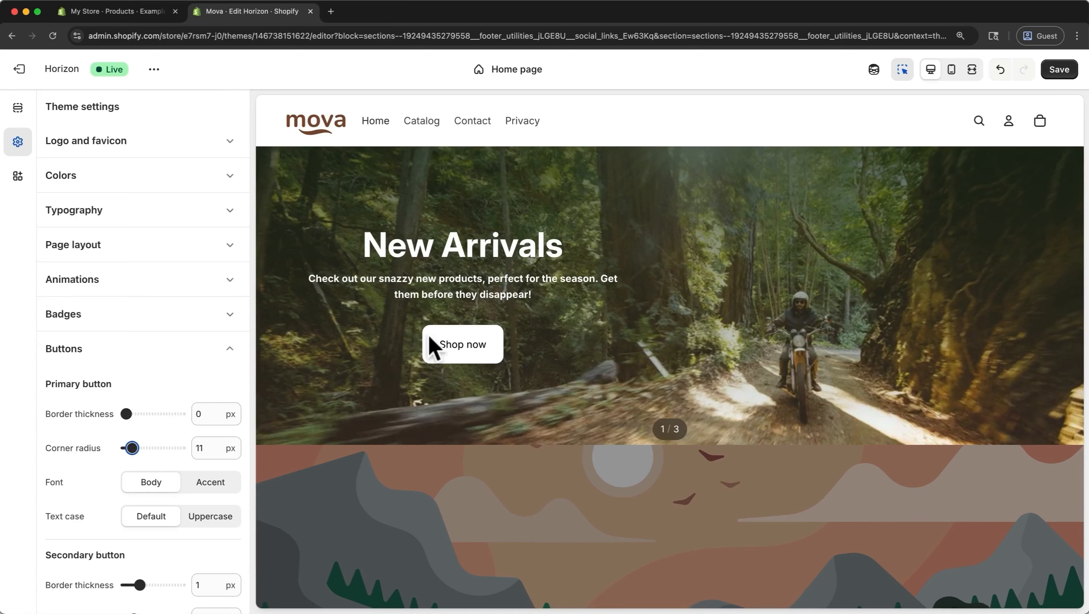
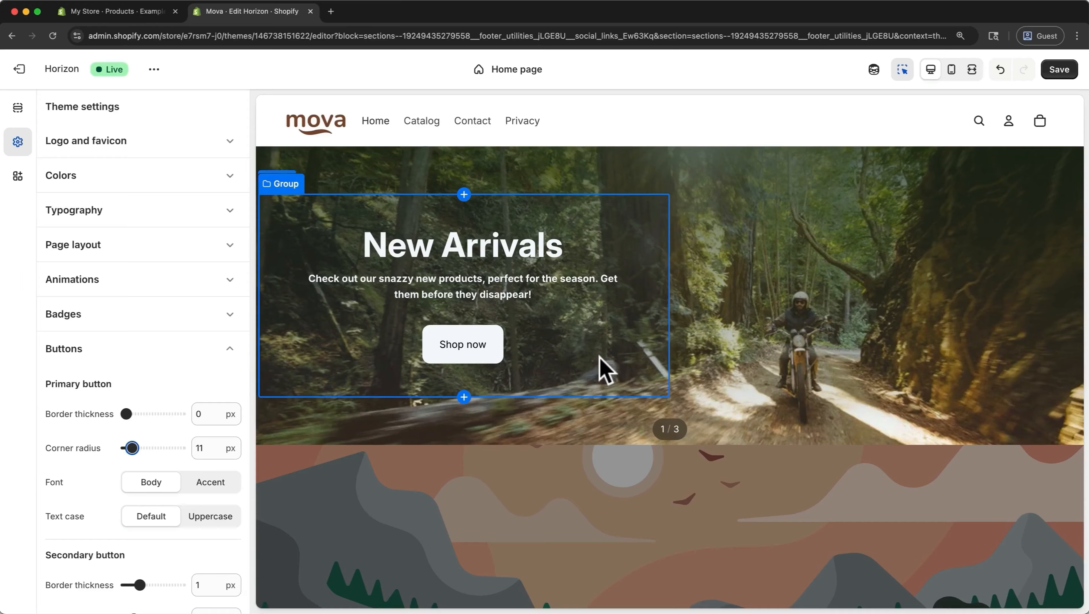
click(1059, 71)
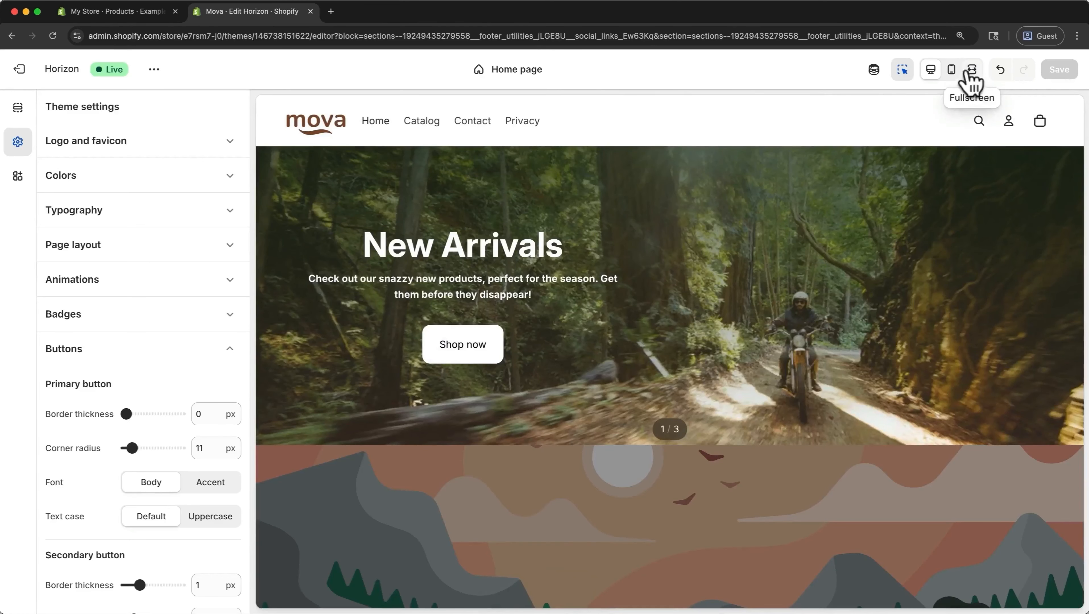
Review the home page from banner to customer reviews in the mobile preview, and switch back to the desktop preview
click(951, 69)
scroll(746, 226, down, 6)
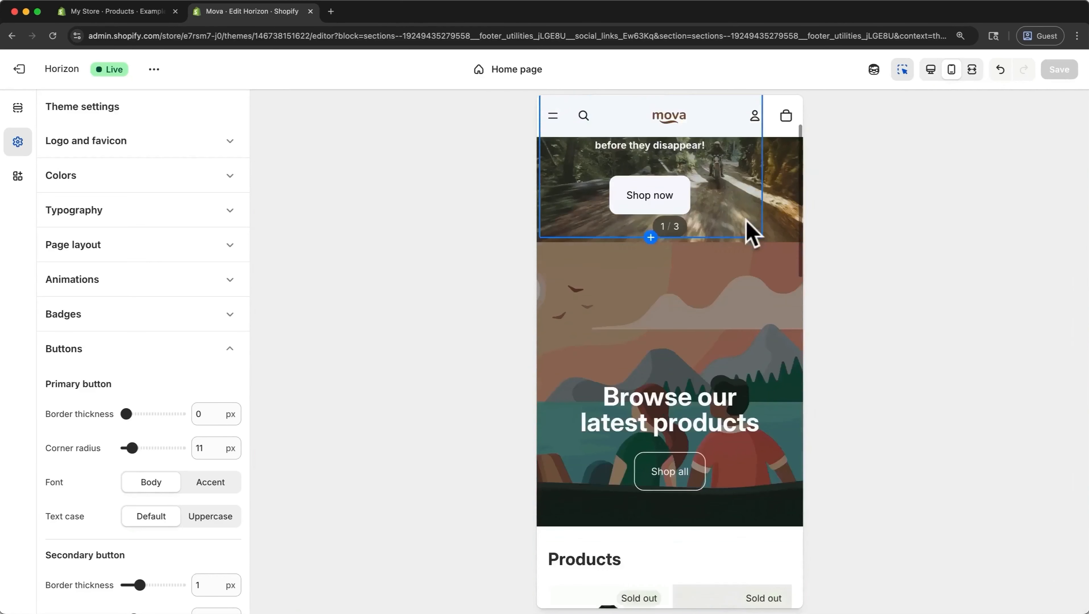
scroll(747, 224, down, 3)
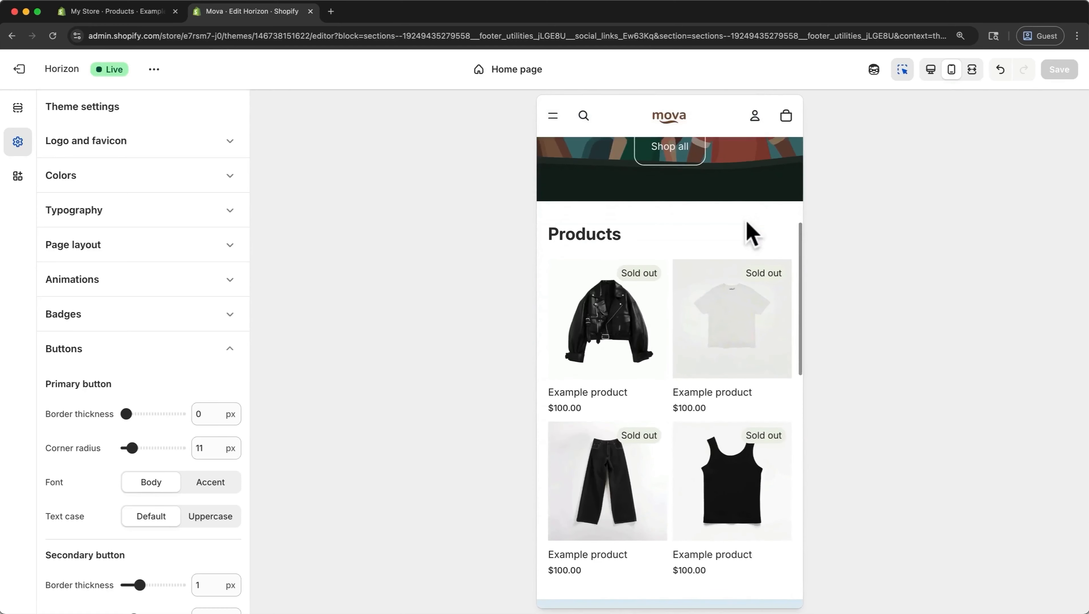
scroll(749, 230, down, 5)
scroll(747, 220, down, 3)
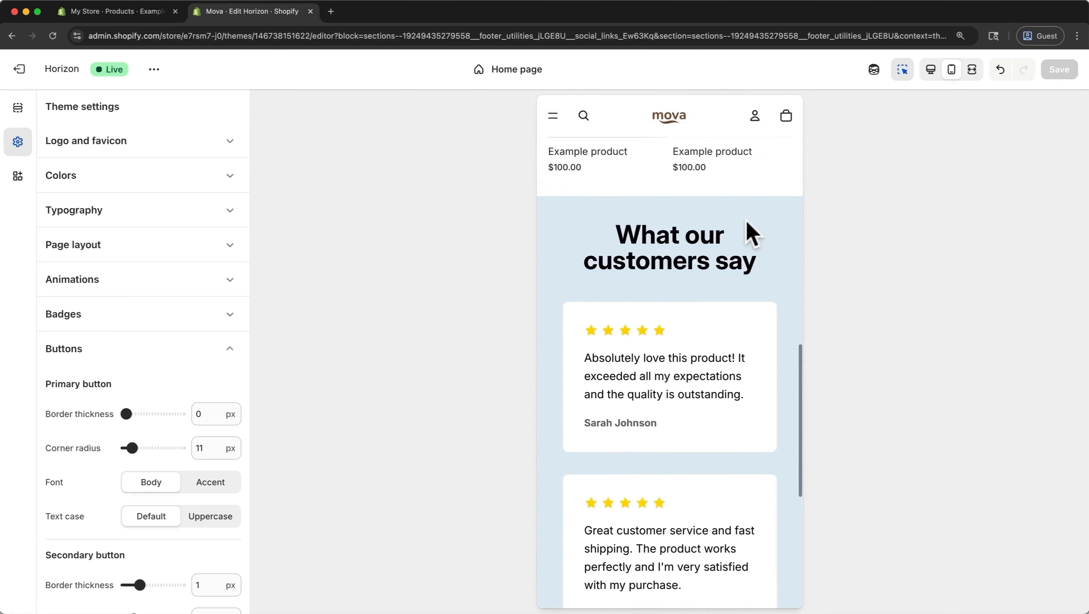
scroll(751, 232, up, 15)
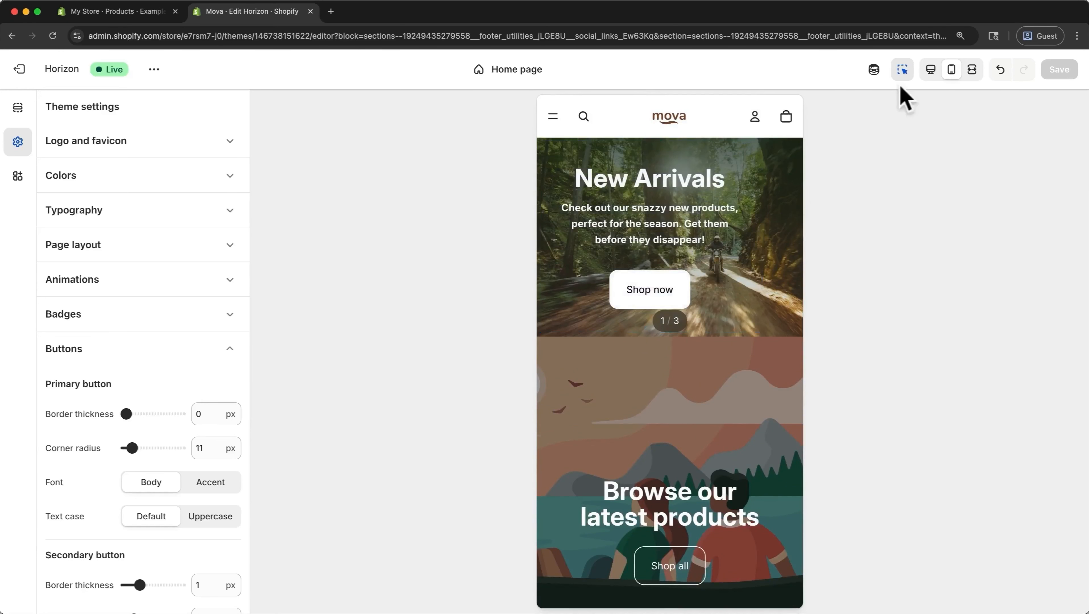
click(931, 70)
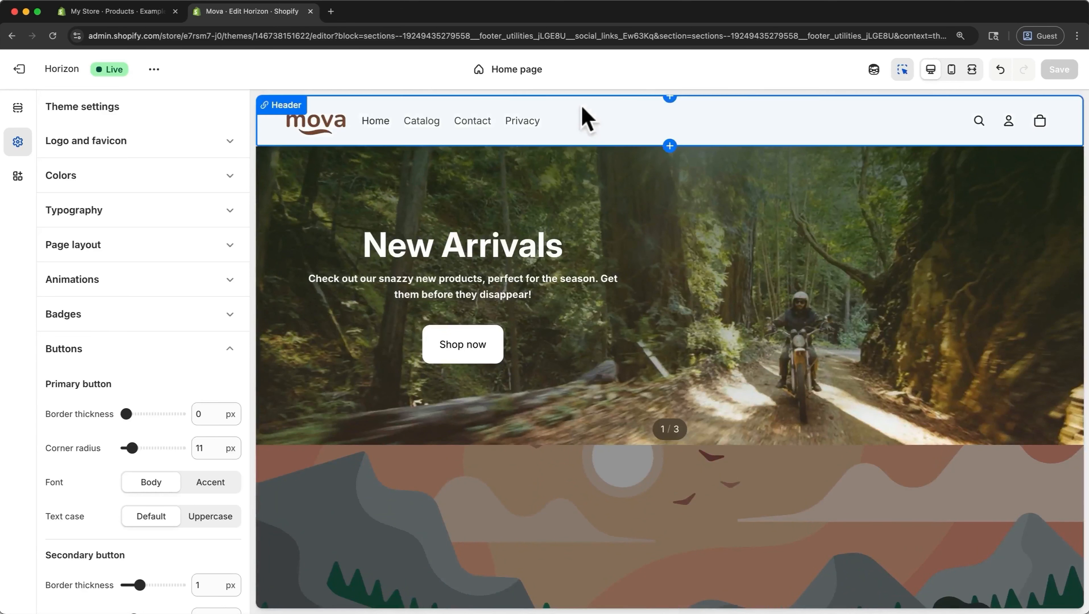
Switch to the store admin browser tab and start adding a new product from the Products page
click(142, 12)
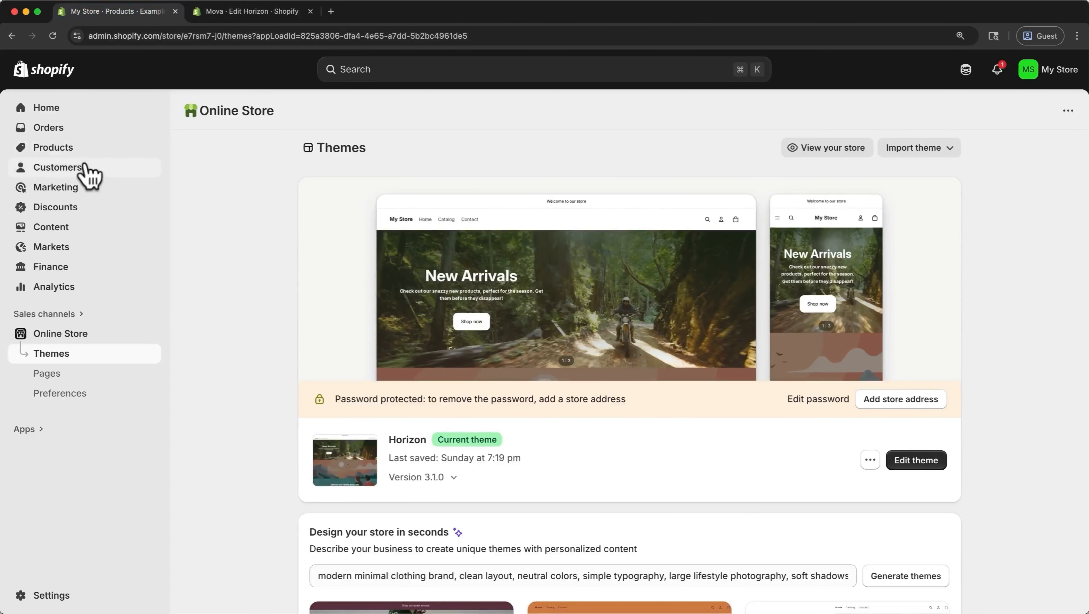
click(81, 154)
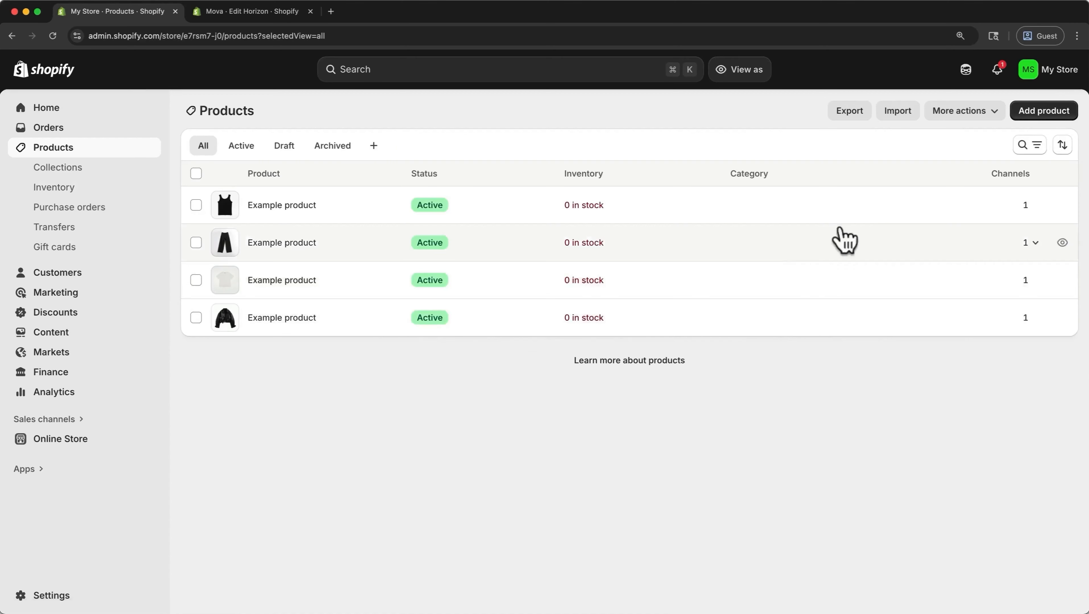
click(1016, 127)
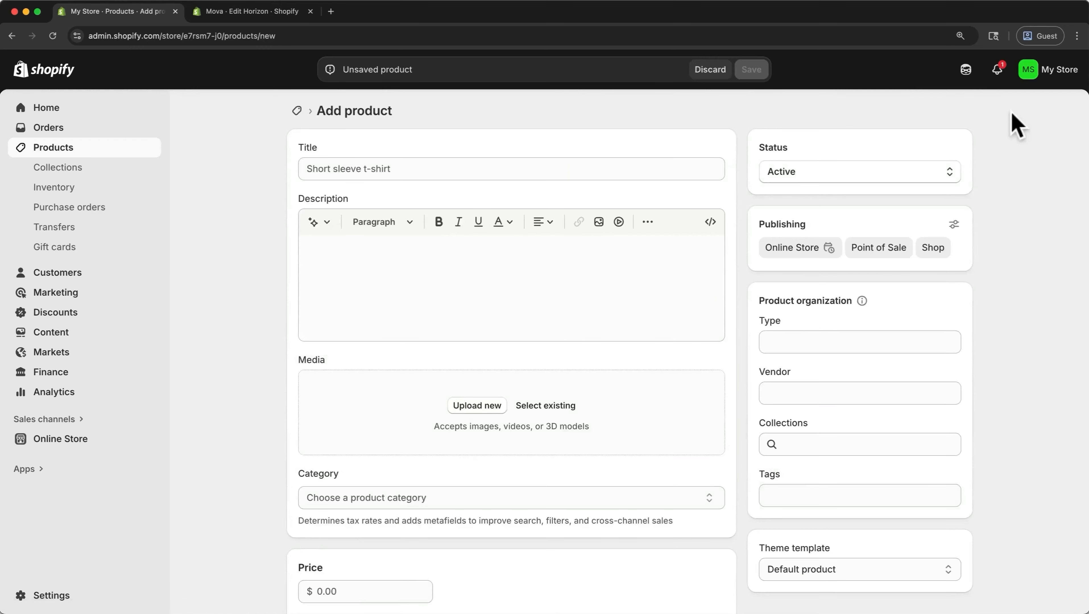
Title the product "Classic Button Down" and add the description starting "Like your well-worn pair of jeans in short-sleeve button down form" with its feature bullets
click(709, 168)
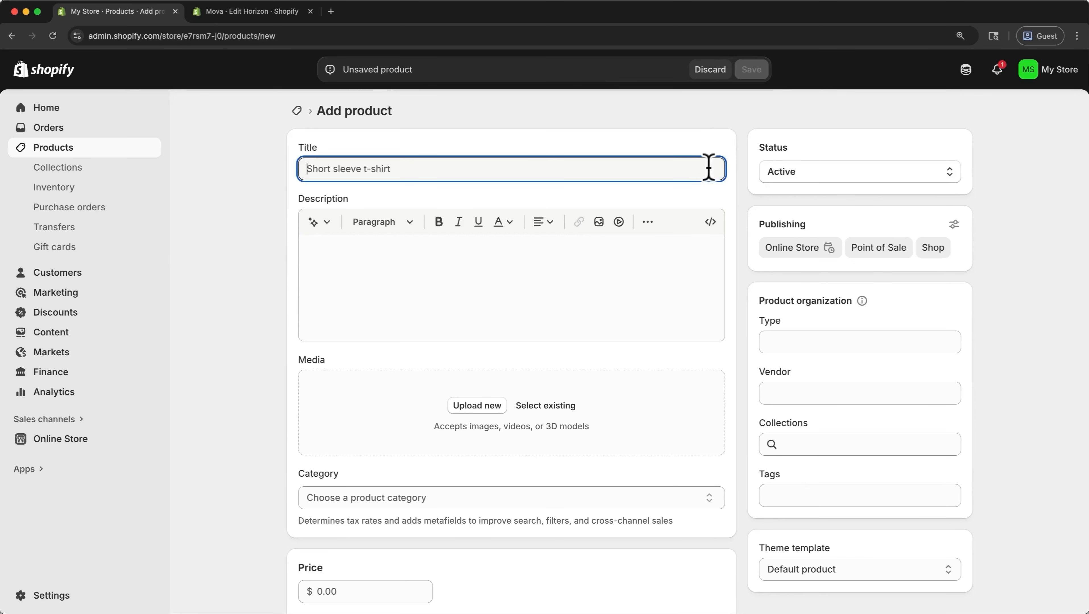
text(Classic Button Down)
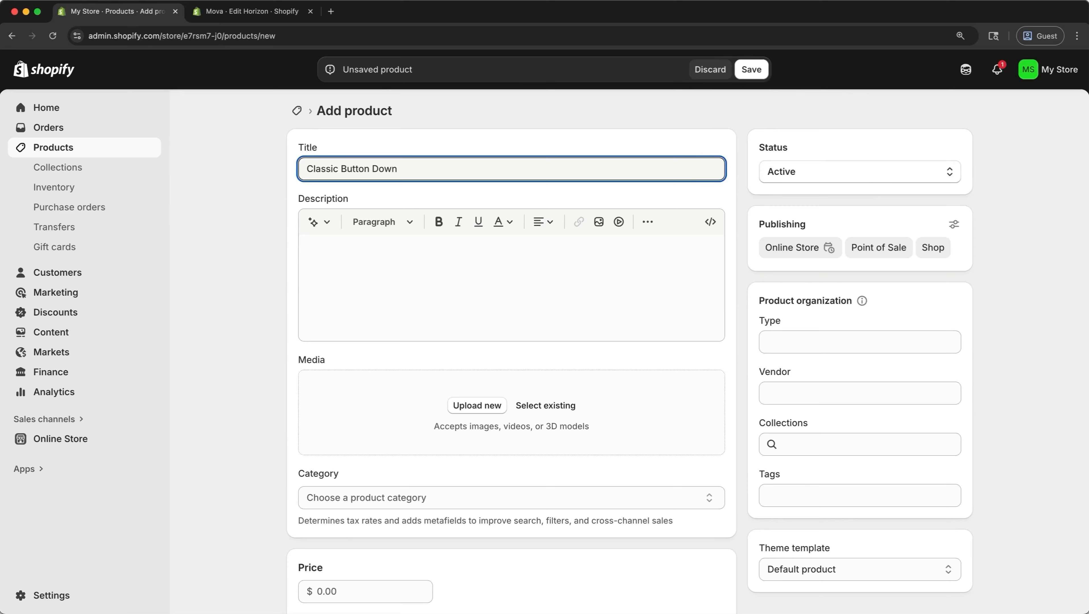
click(699, 260)
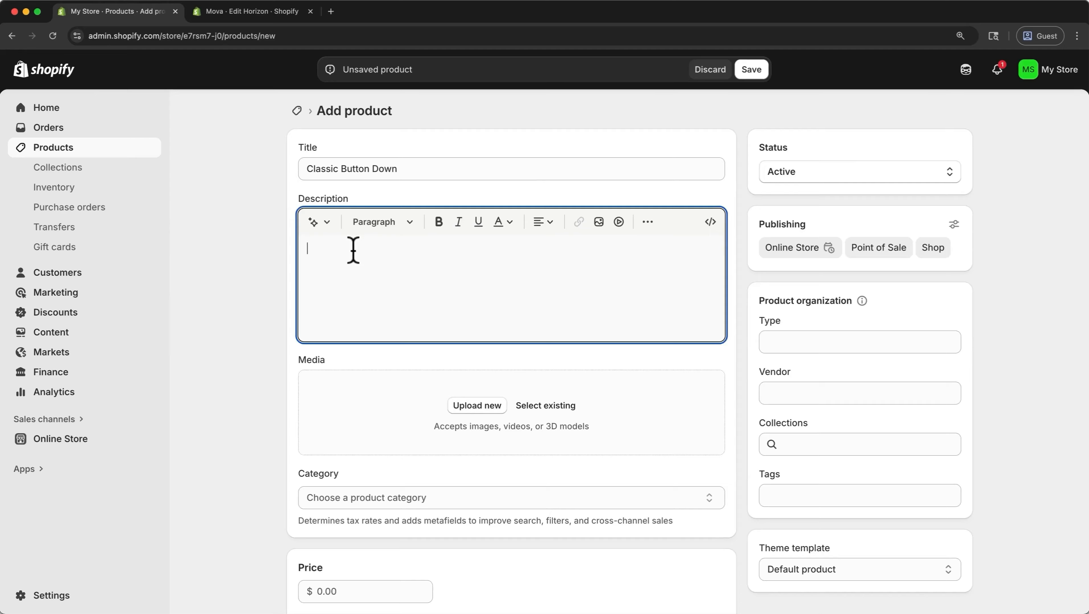
text(Like your well-worn pair of jeans in short-sleeve button down form. Features an understated plus-sign pattern. All-over print&nbsp; Full button down placket and collar&nbsp; Front left patch pocket&nbsp; Natural corozo buttons throughout&nbsp; Curved hemline)
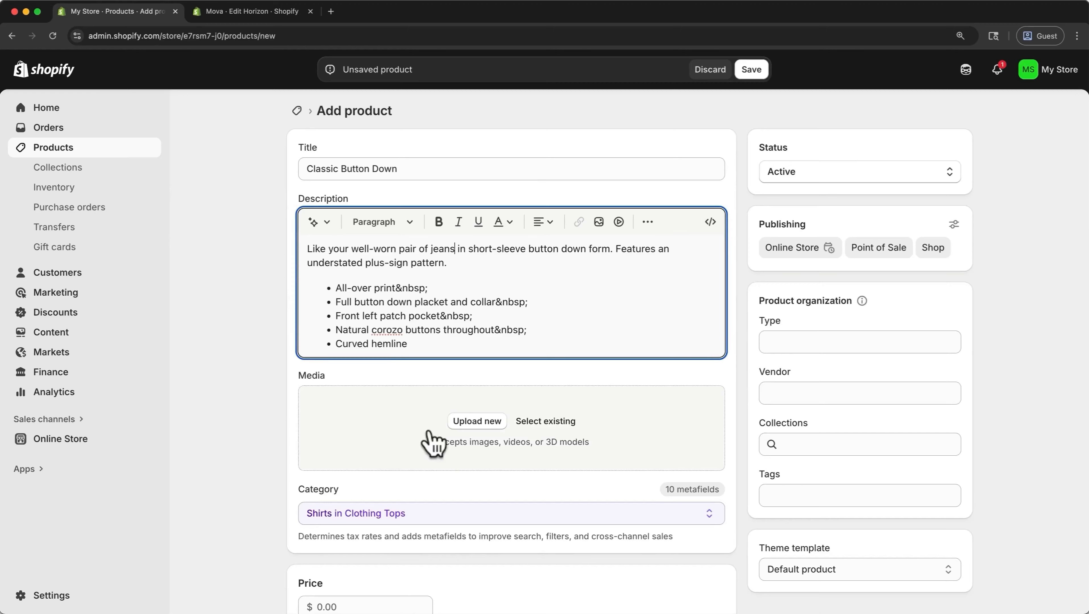
Upload p1_image1.webp, p1_image2.webp and p1_image3.webp from the Products folder as the product's media
click(458, 422)
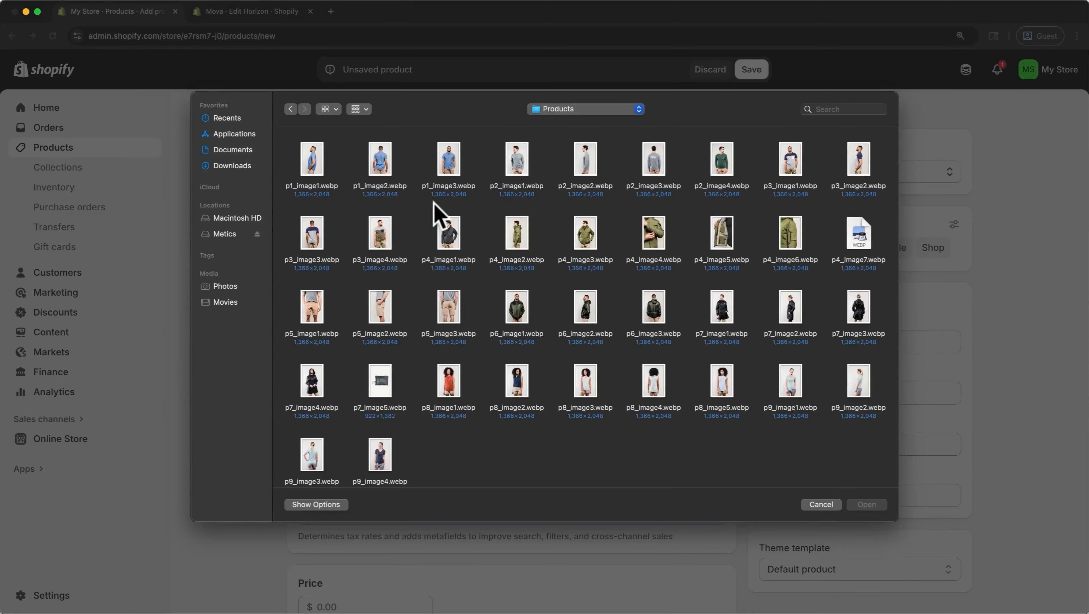
click(448, 162)
shift+click(379, 149)
shift+click(313, 162)
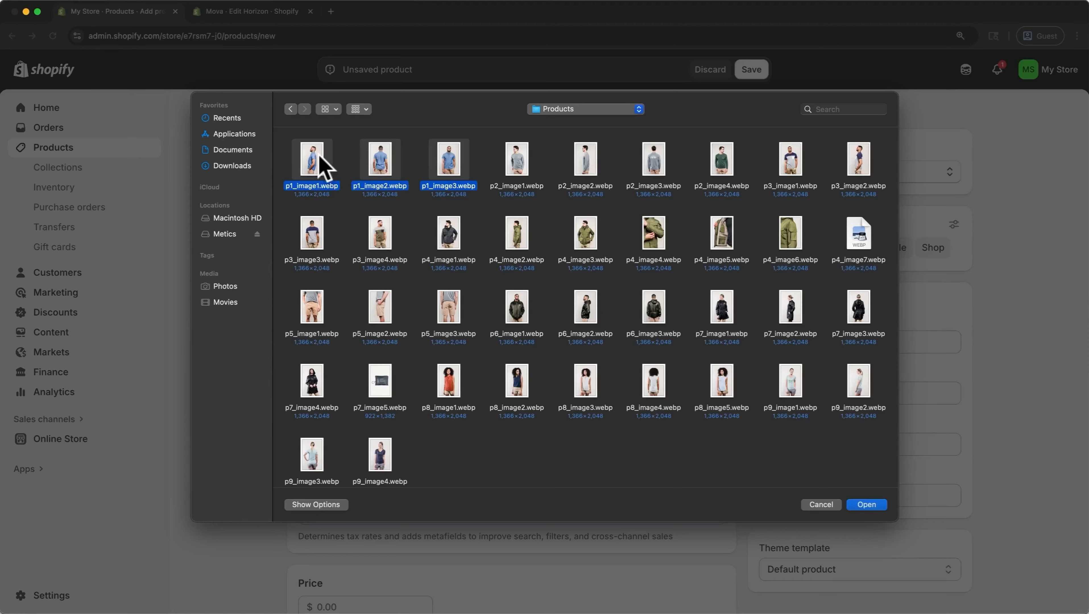
click(864, 504)
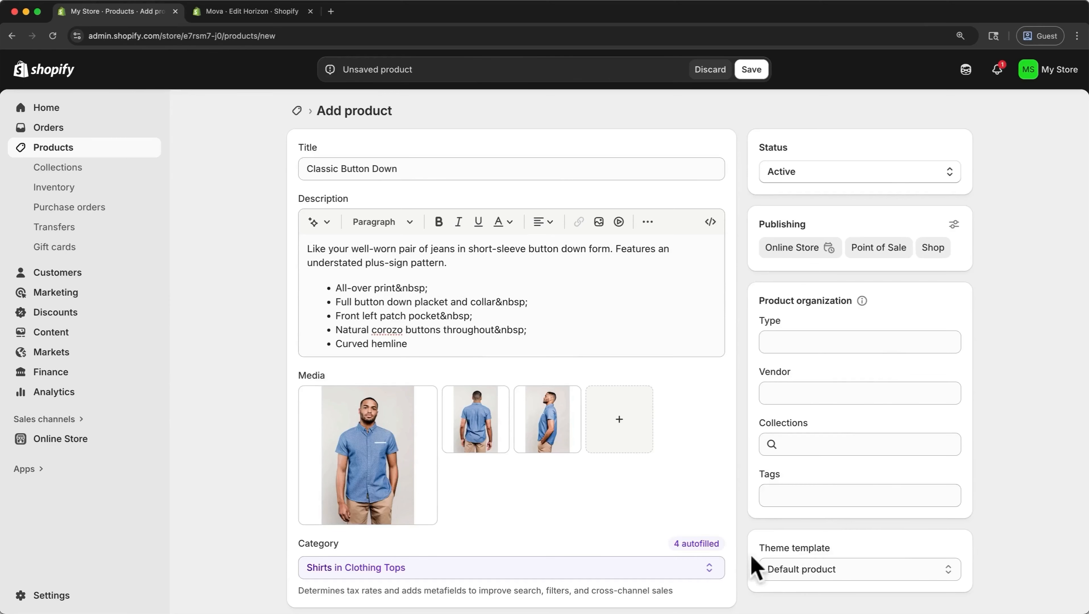
Look at the category choices for the new product, and set its price to $52
click(625, 571)
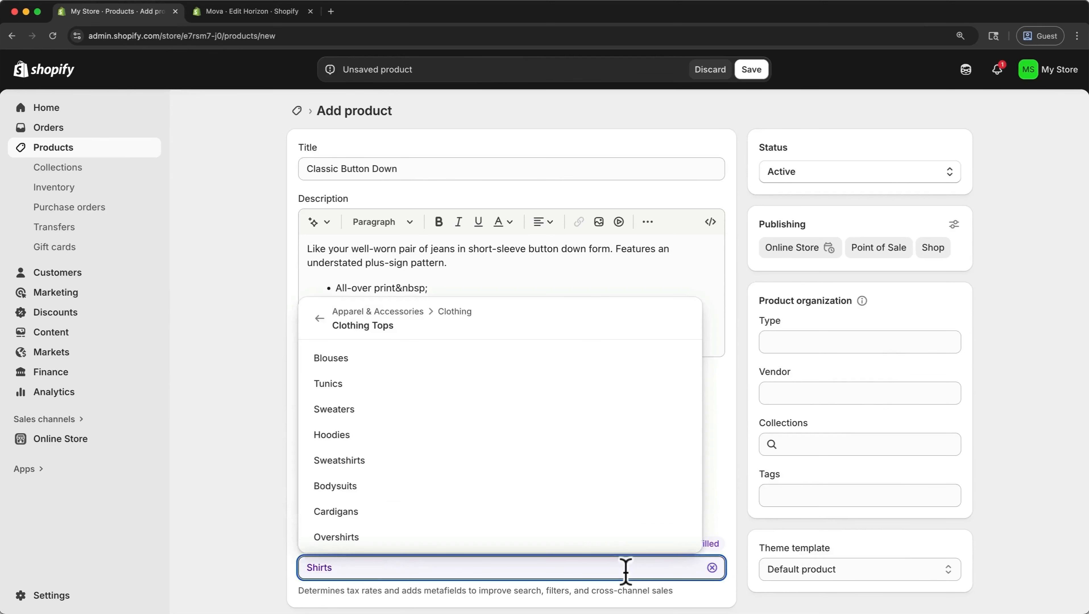
click(726, 505)
scroll(725, 504, down, 7)
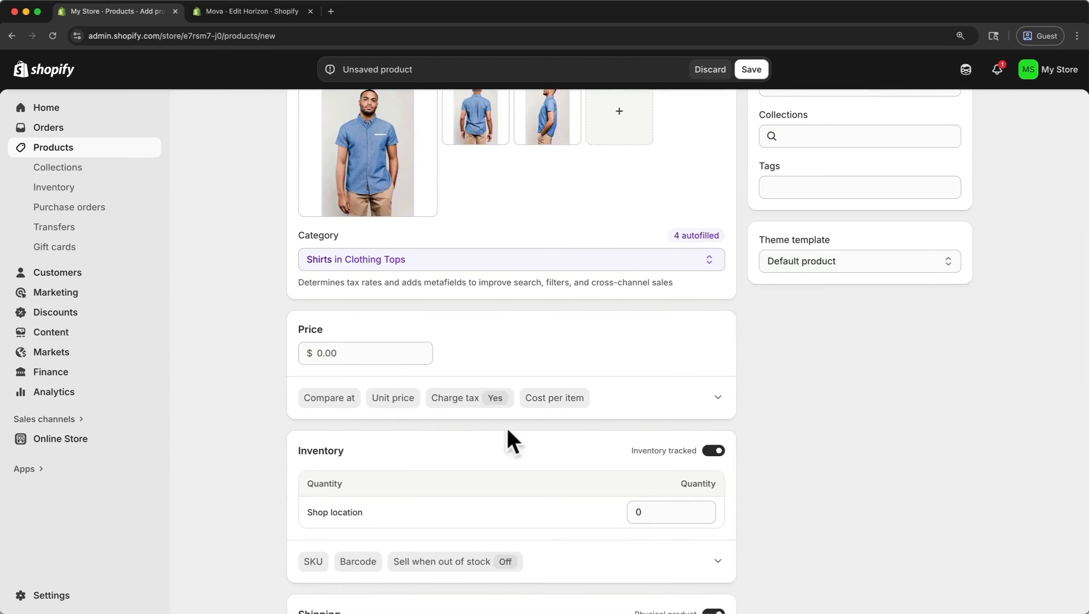
click(413, 357)
text(52)
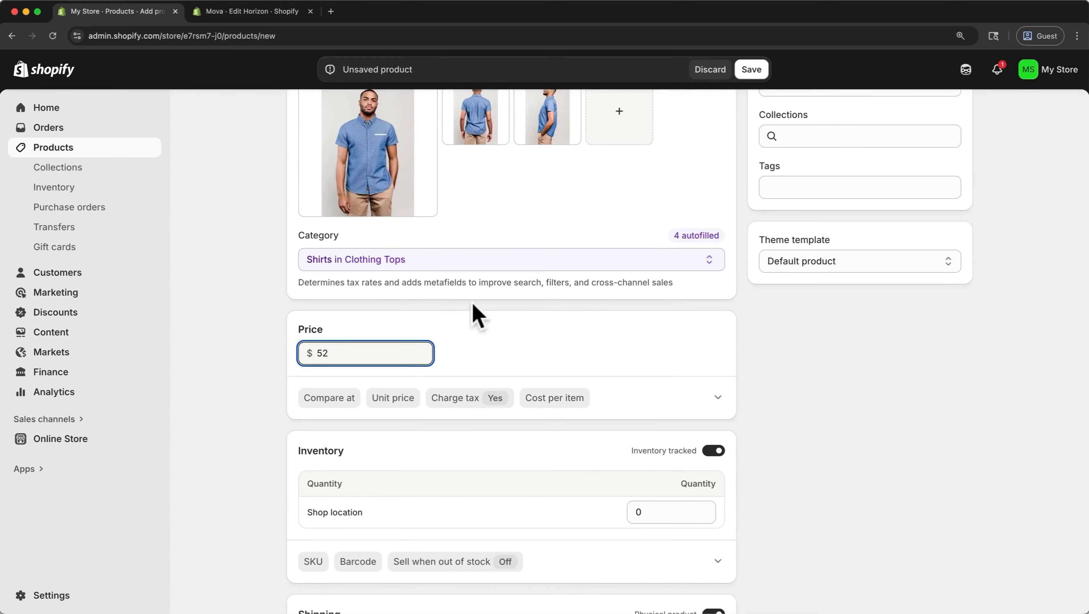
Set the product's compare-at price to $62 and look at the unit price options
click(726, 415)
click(718, 397)
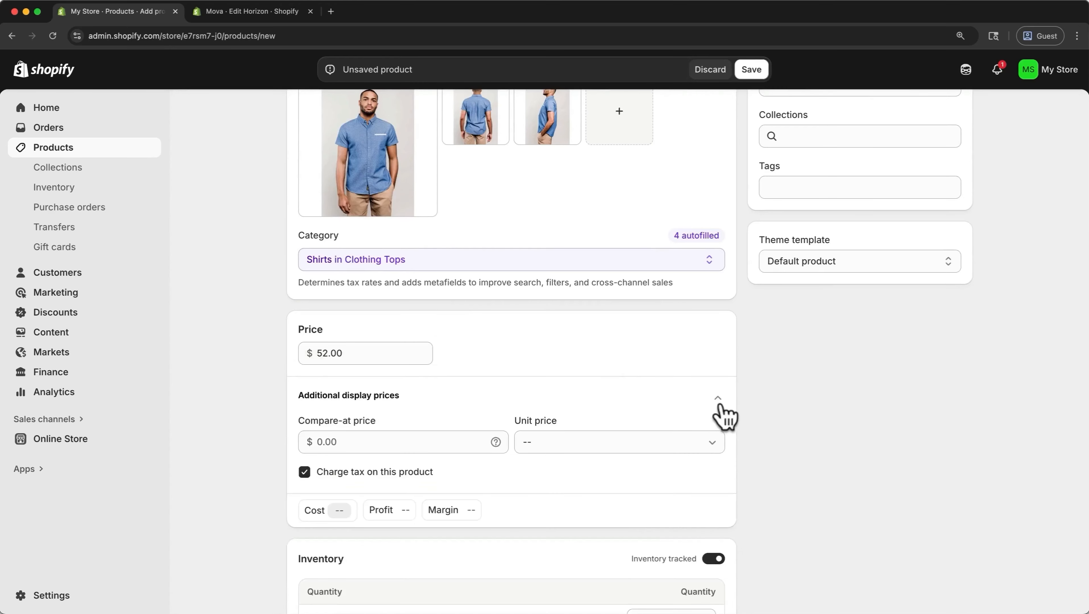
click(414, 448)
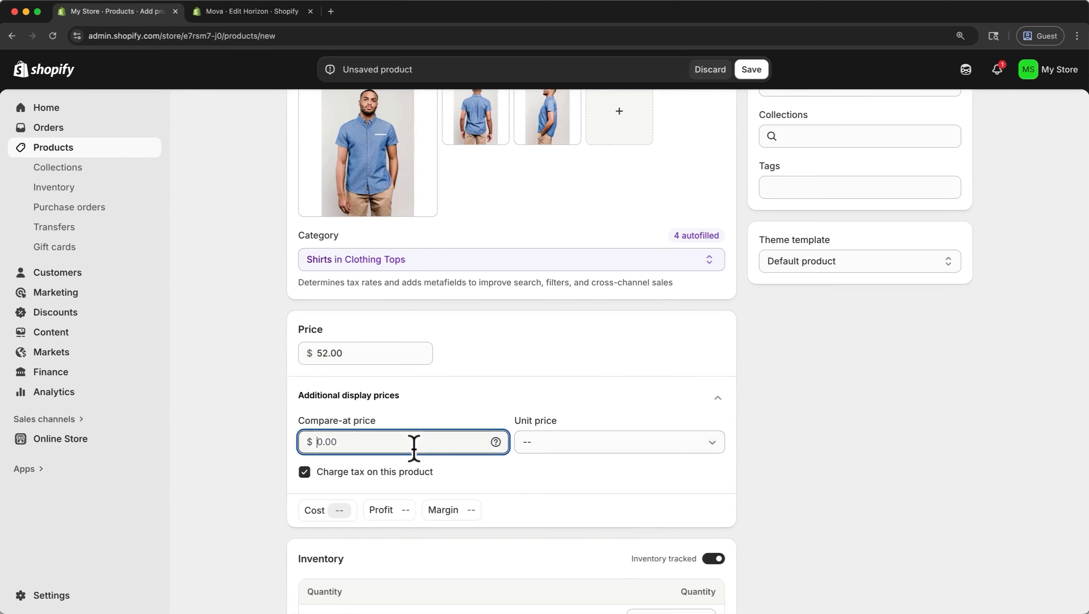
text(62)
click(577, 440)
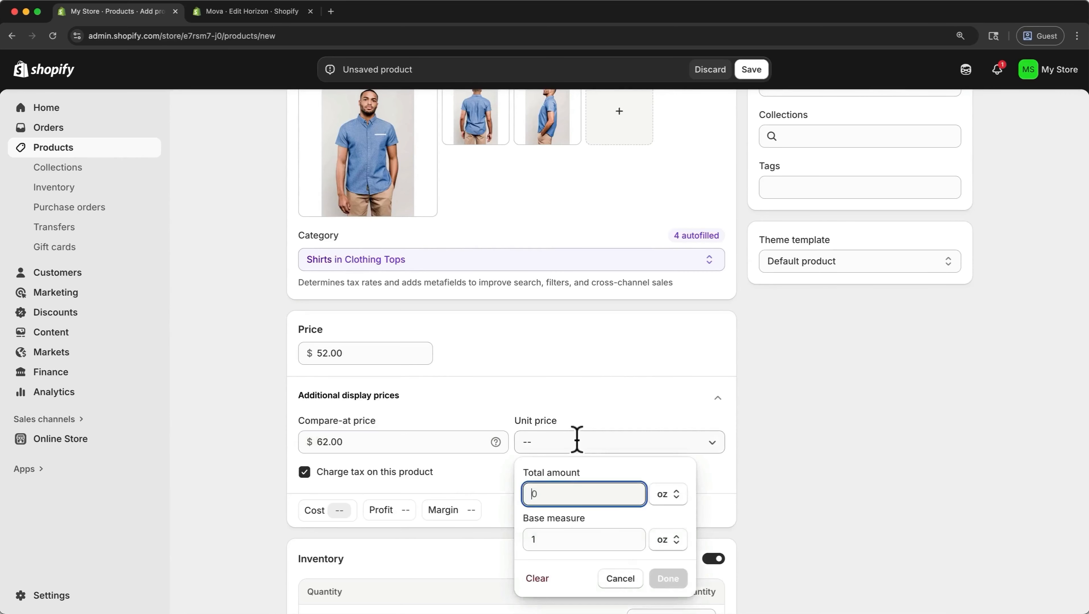
Set the product's cost per item to $33, with tax still charged on the product
click(304, 472)
click(304, 472)
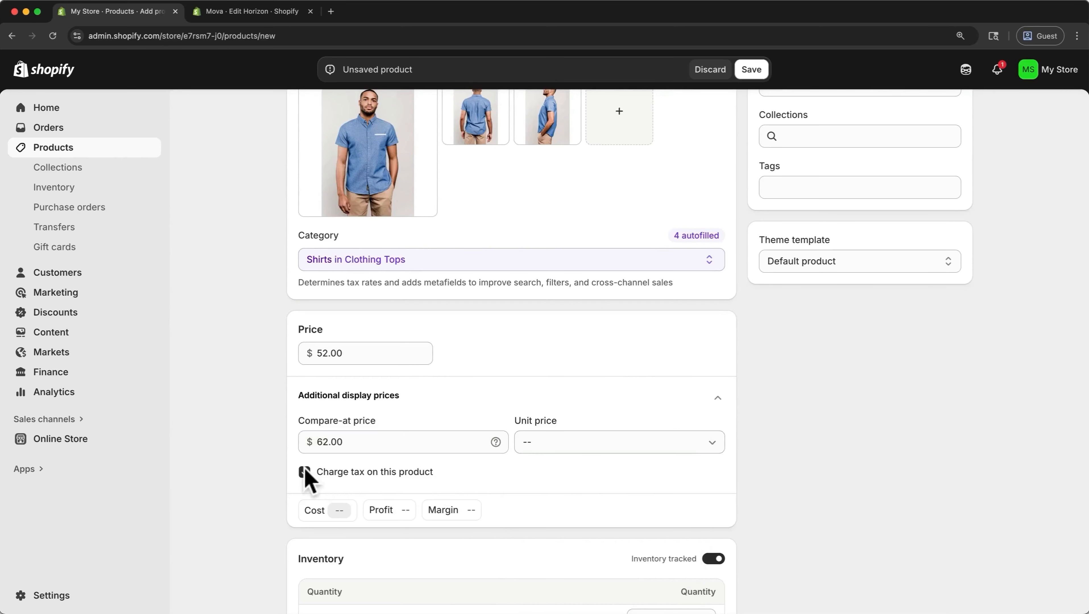
click(345, 509)
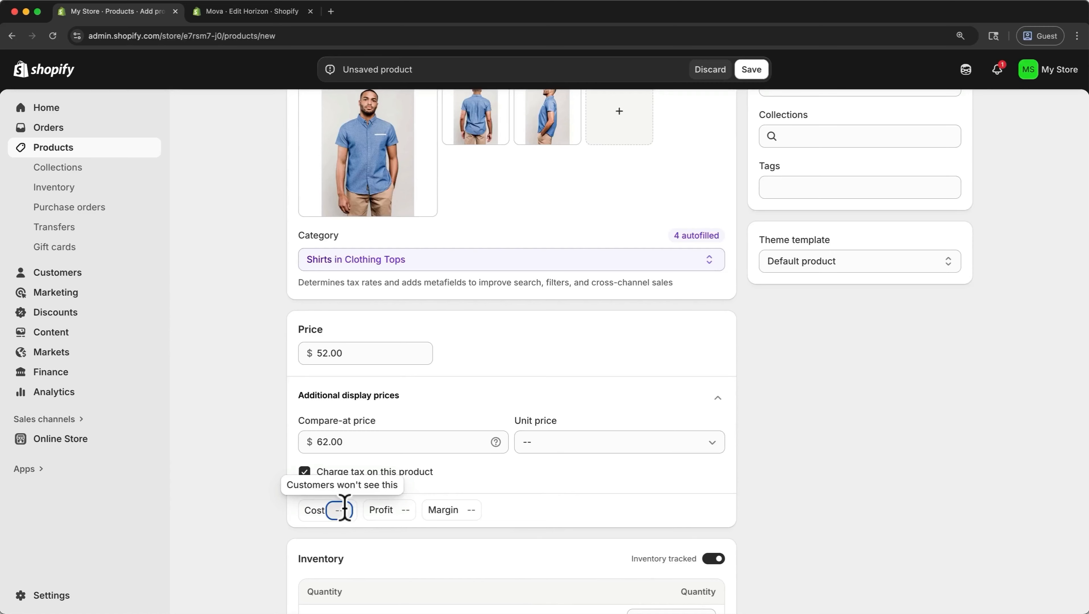
text(33)
click(468, 490)
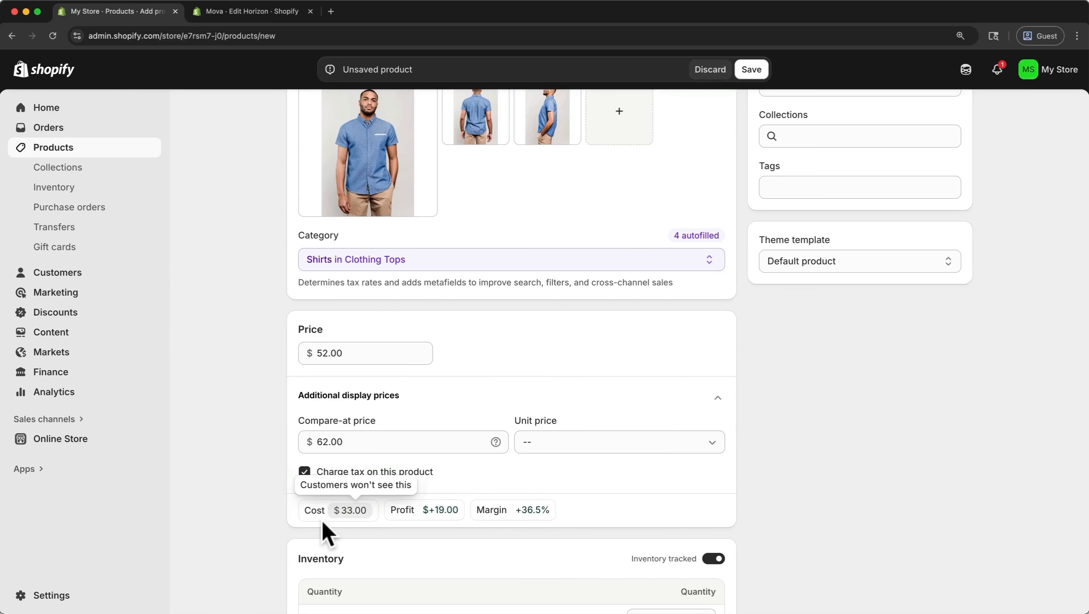
mouse_move(497, 512)
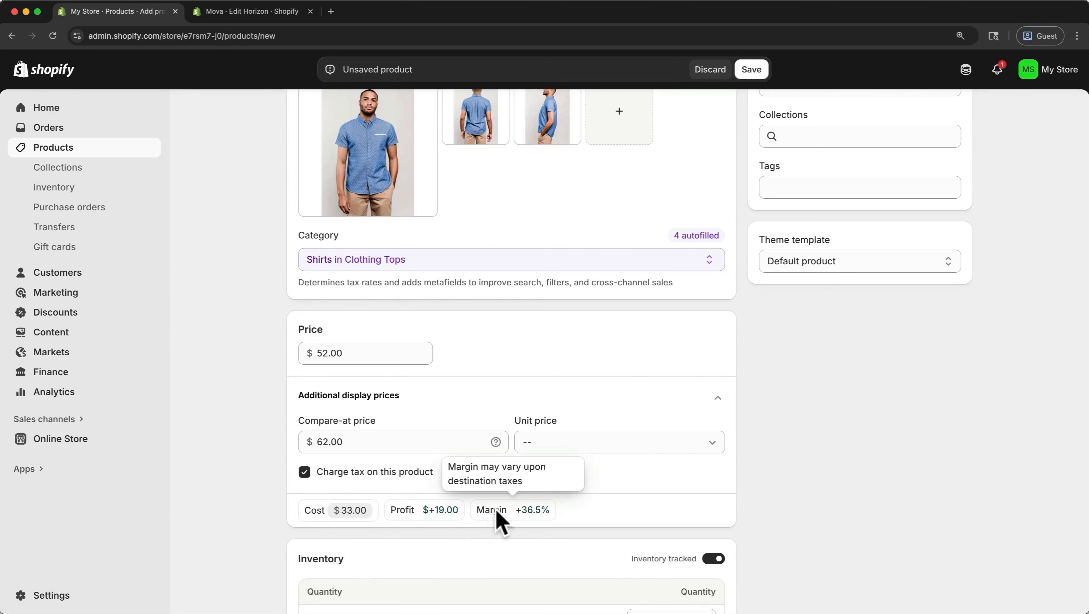
Examine the inventory tracking, SKU and barcode details, the physical product shipping settings and the customs information
scroll(500, 521, down, 5)
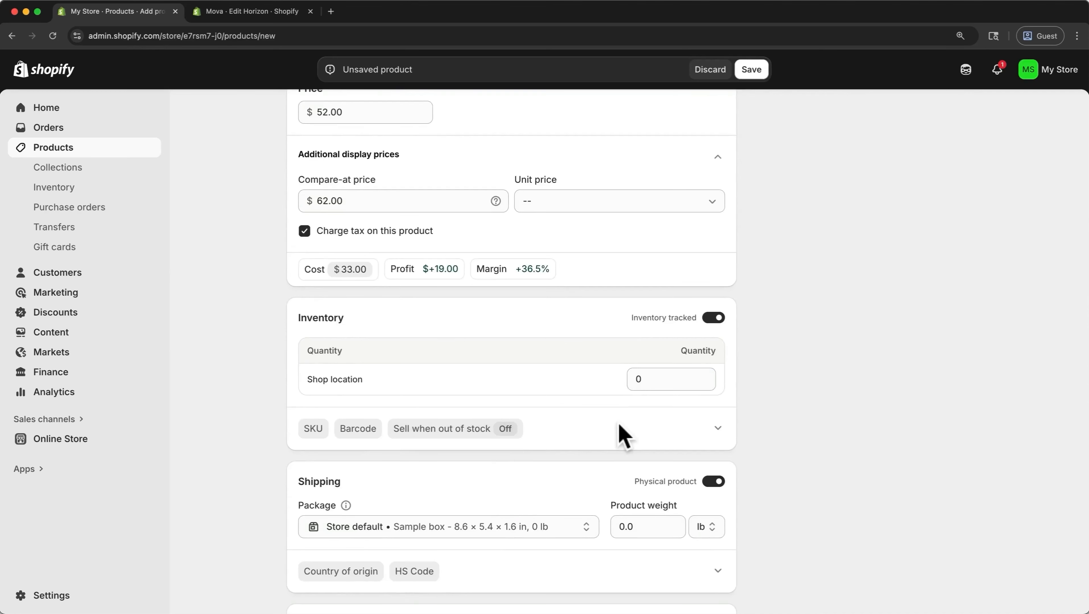
click(714, 319)
click(714, 319)
click(718, 429)
scroll(721, 432, down, 5)
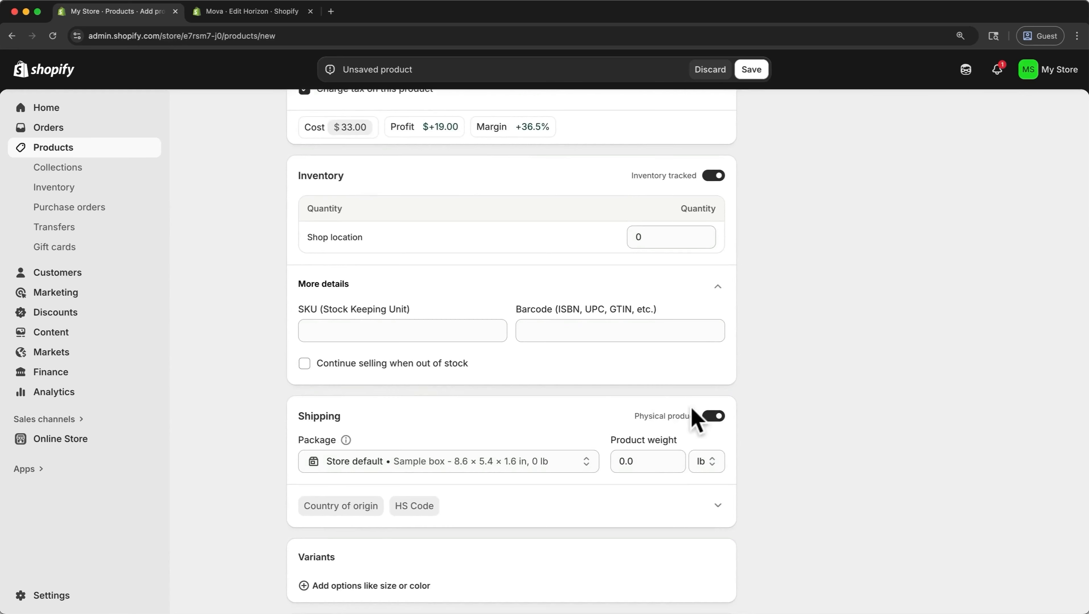
click(715, 417)
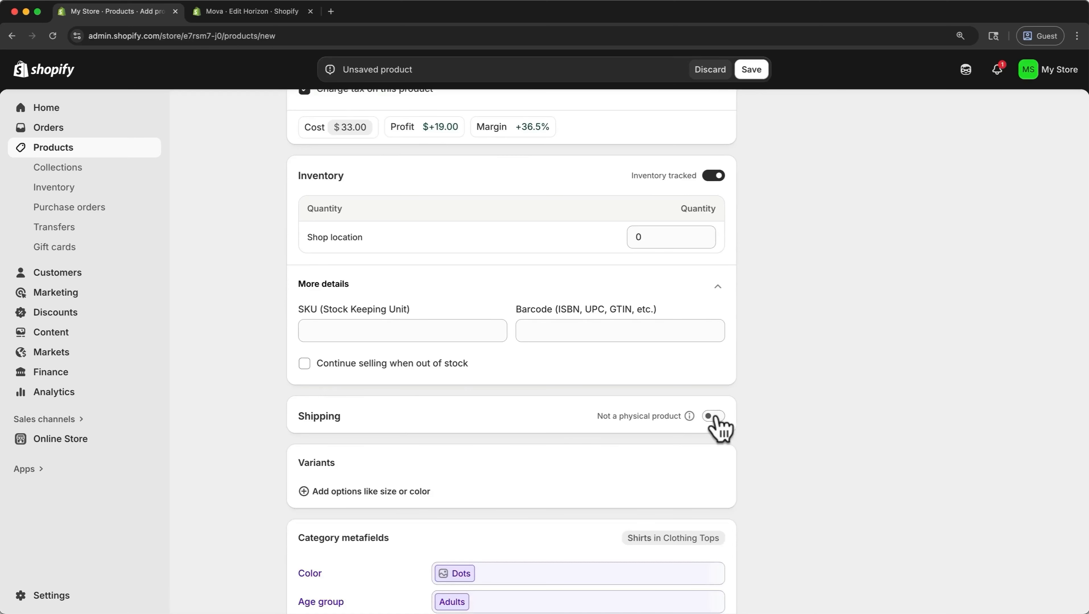
click(714, 416)
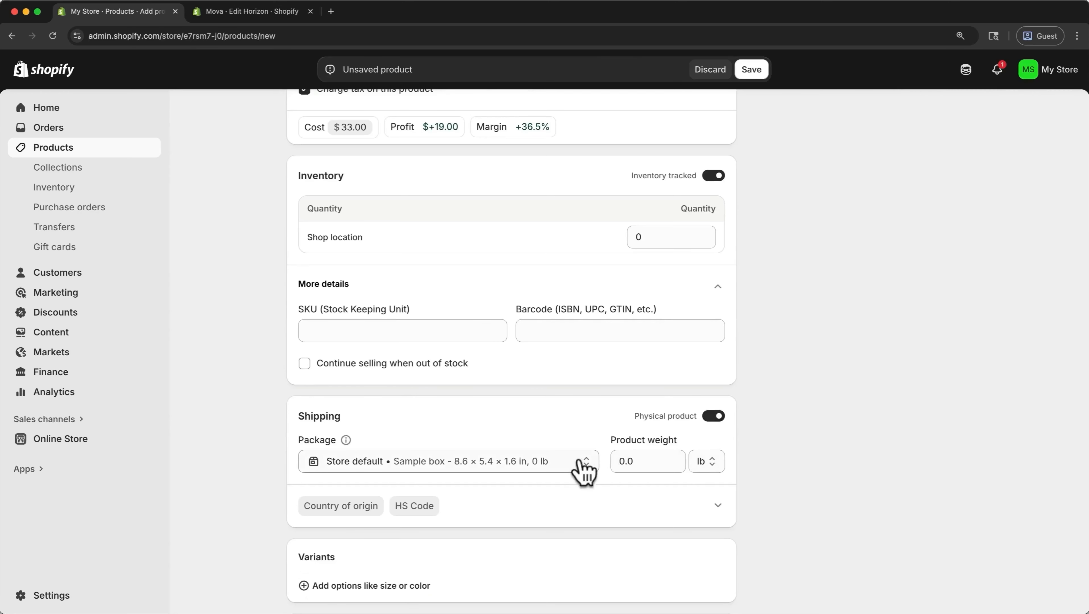
scroll(585, 469, down, 3)
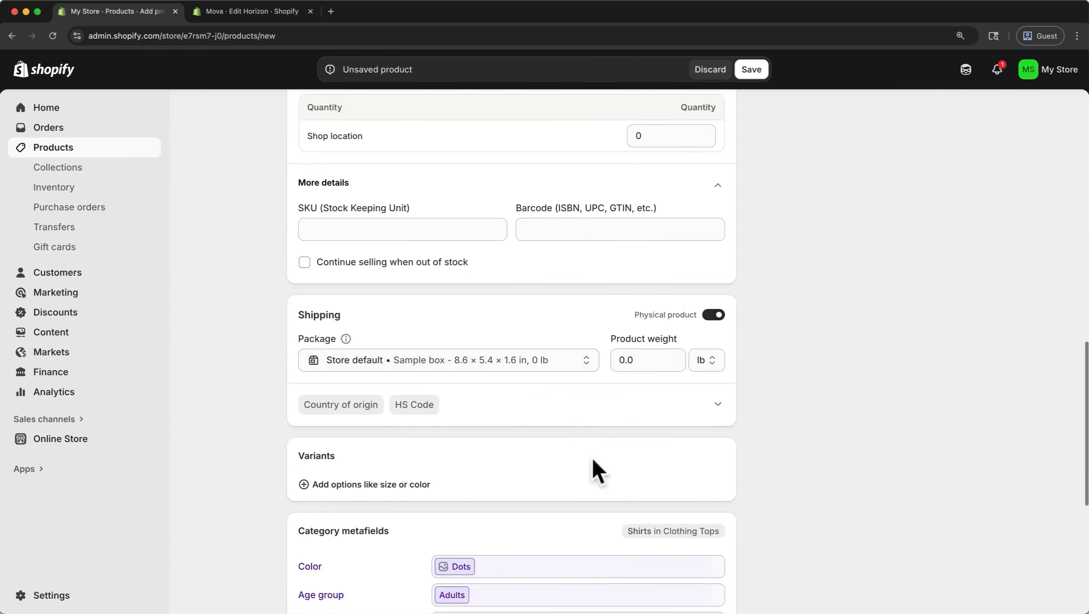
click(720, 405)
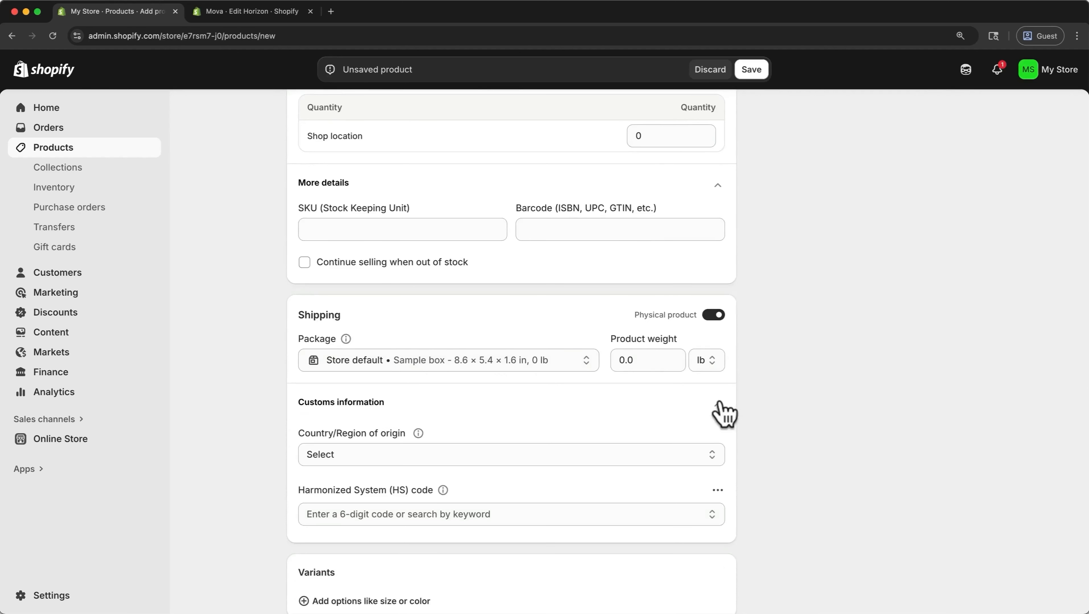
click(719, 403)
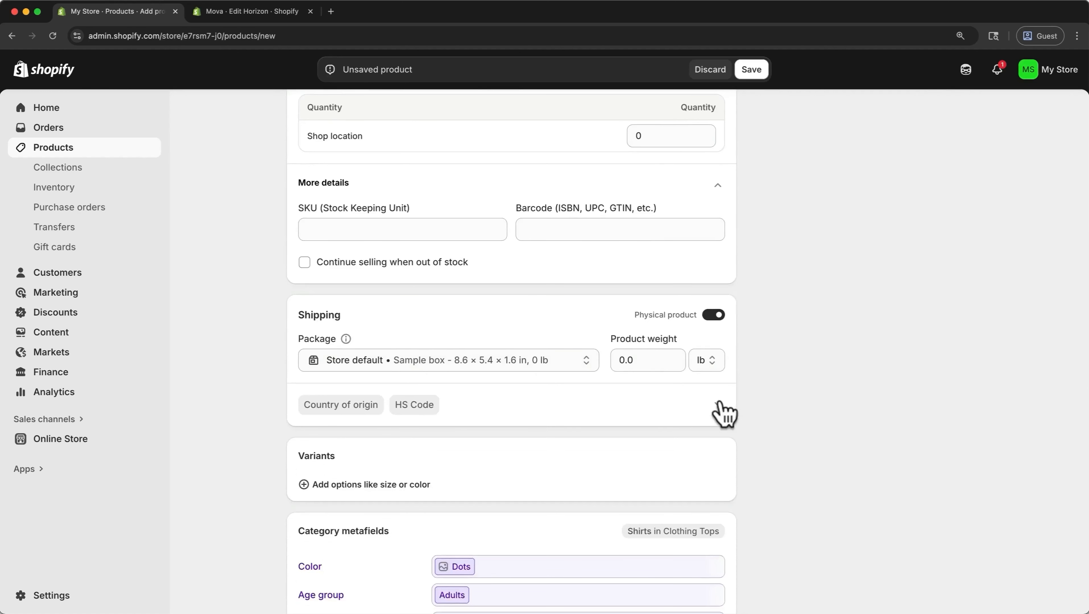
Add a Size option to the product's variants with the values S, M, L and XL
click(378, 495)
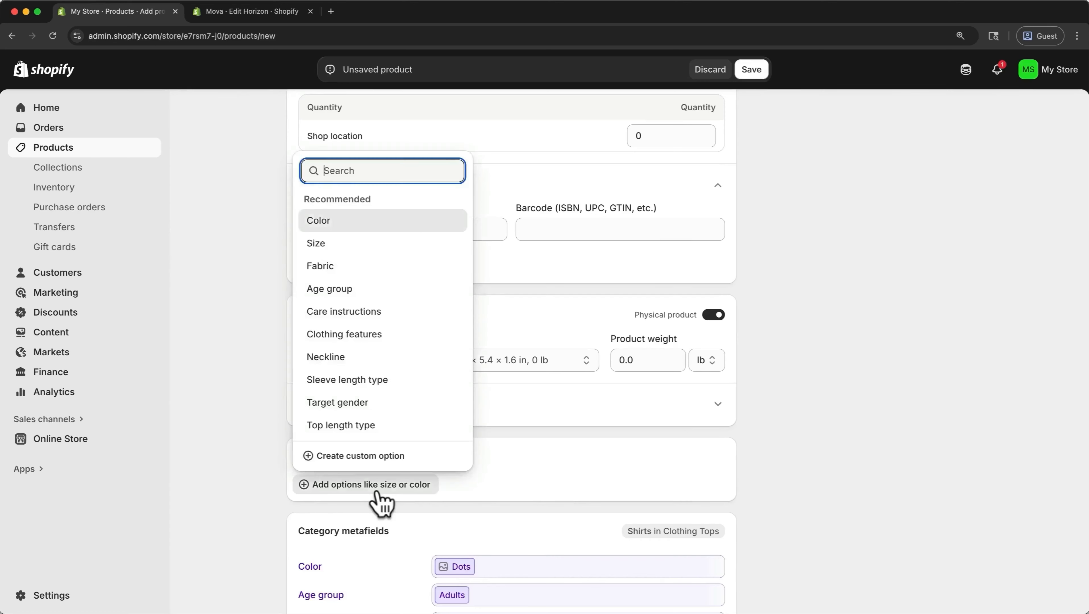
click(355, 244)
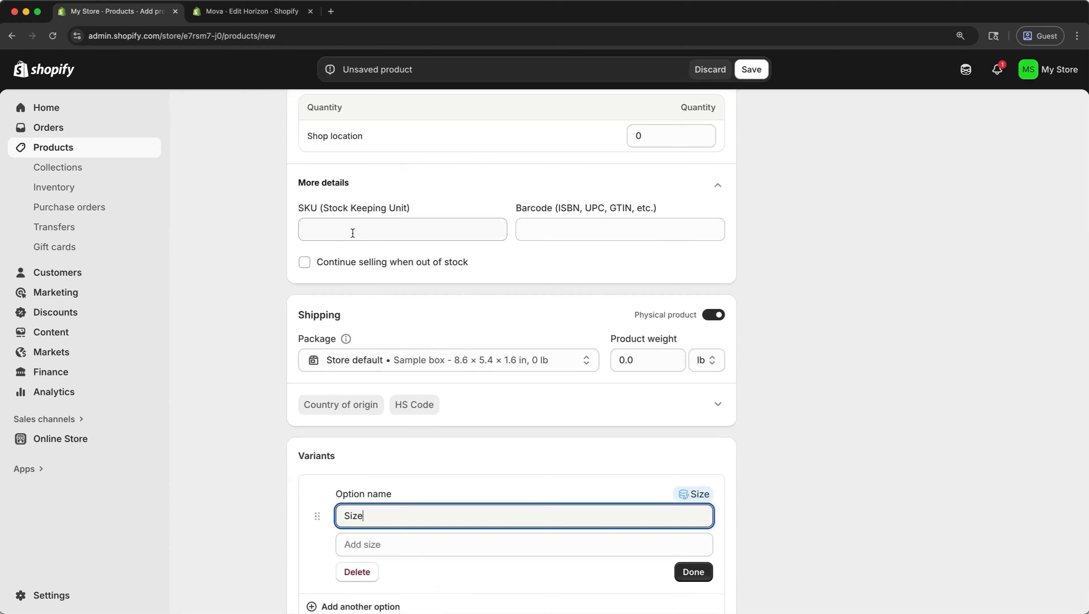
click(387, 544)
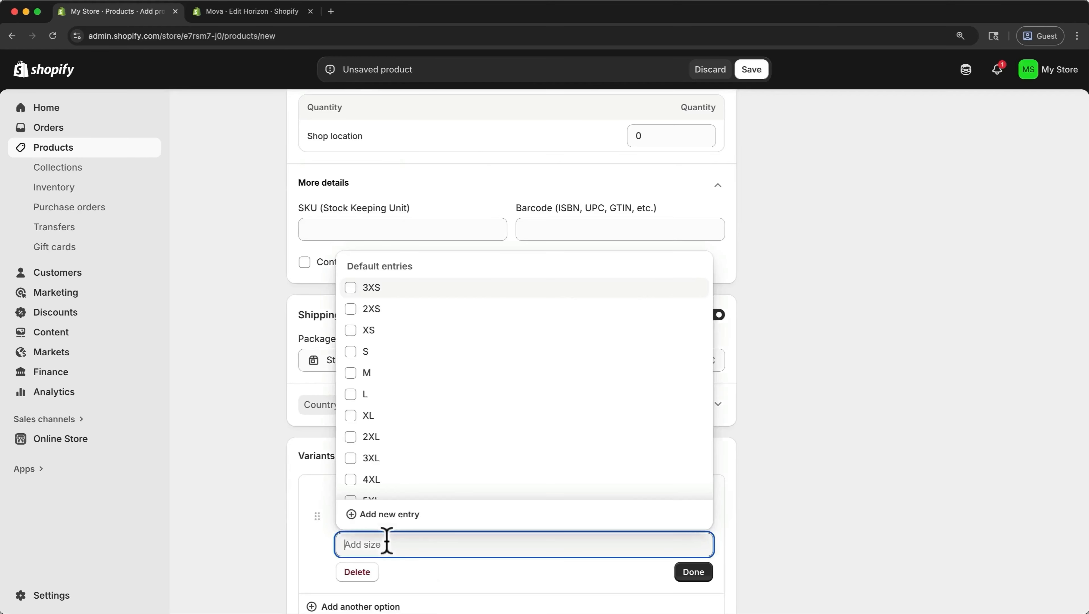
click(352, 353)
click(352, 373)
click(351, 395)
click(351, 415)
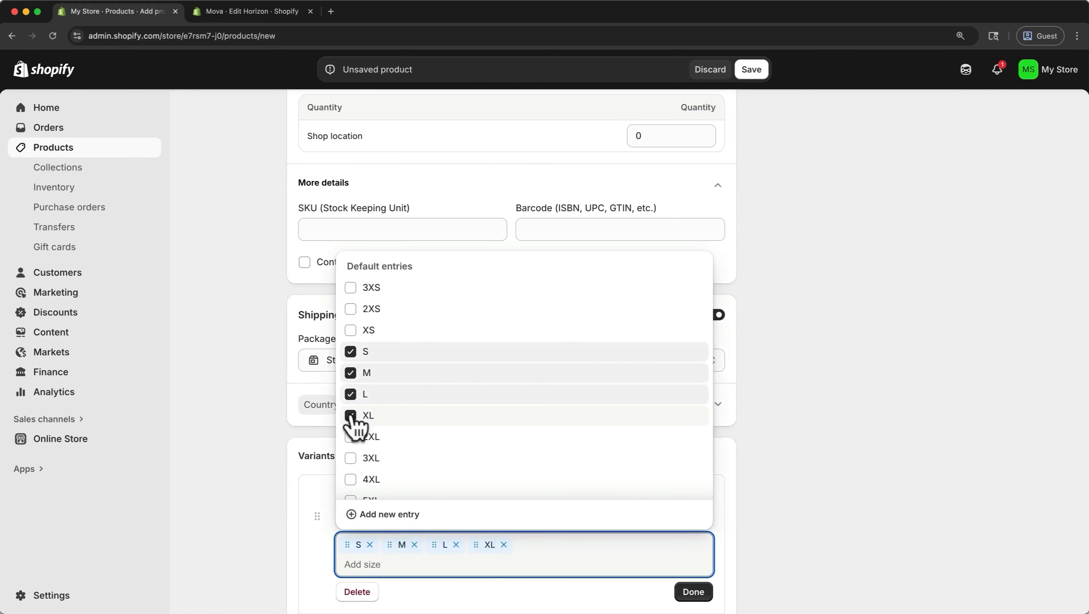
click(678, 593)
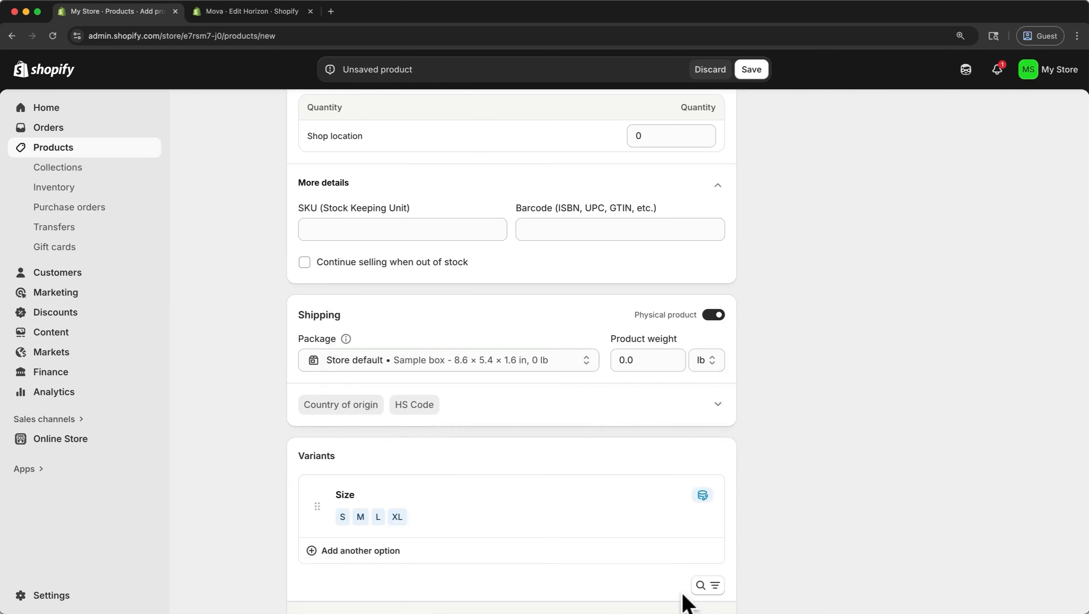
Review the size variants and category metafields, and save the Classic Button Down product
scroll(688, 602, down, 10)
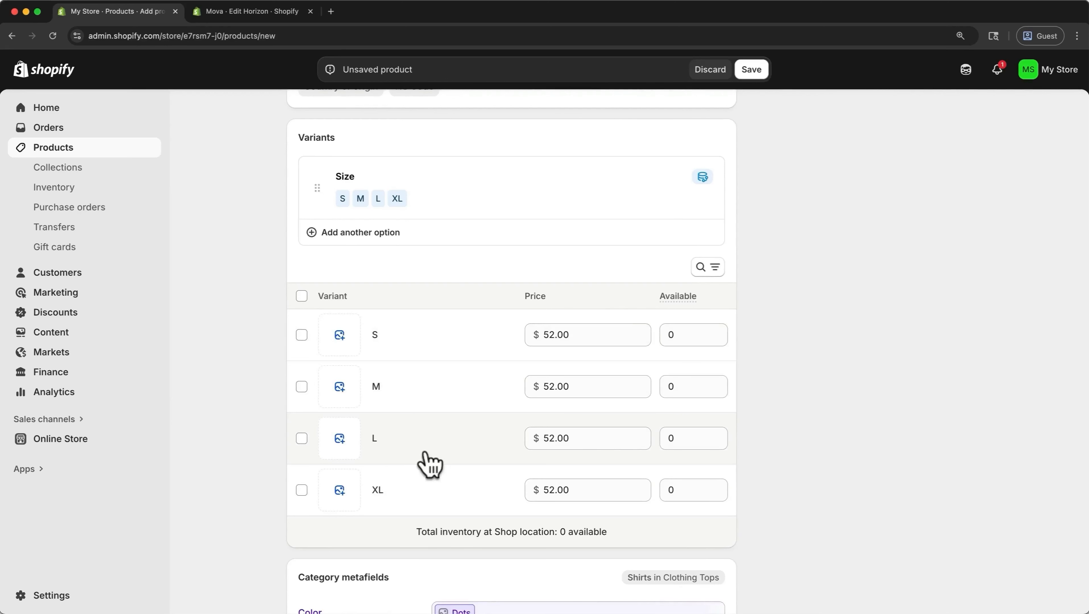
scroll(428, 462, down, 6)
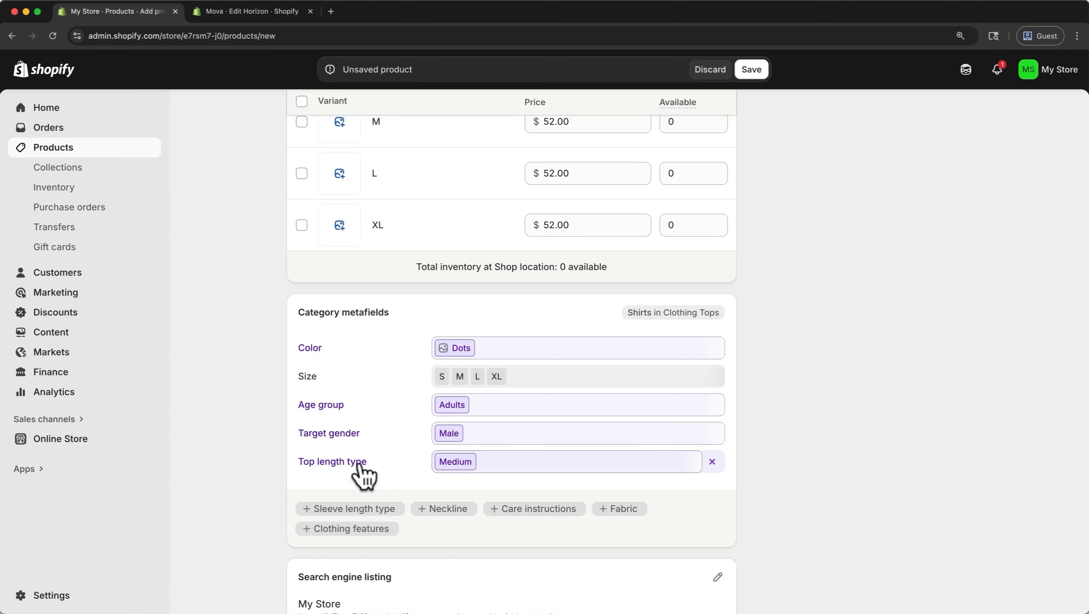
click(745, 79)
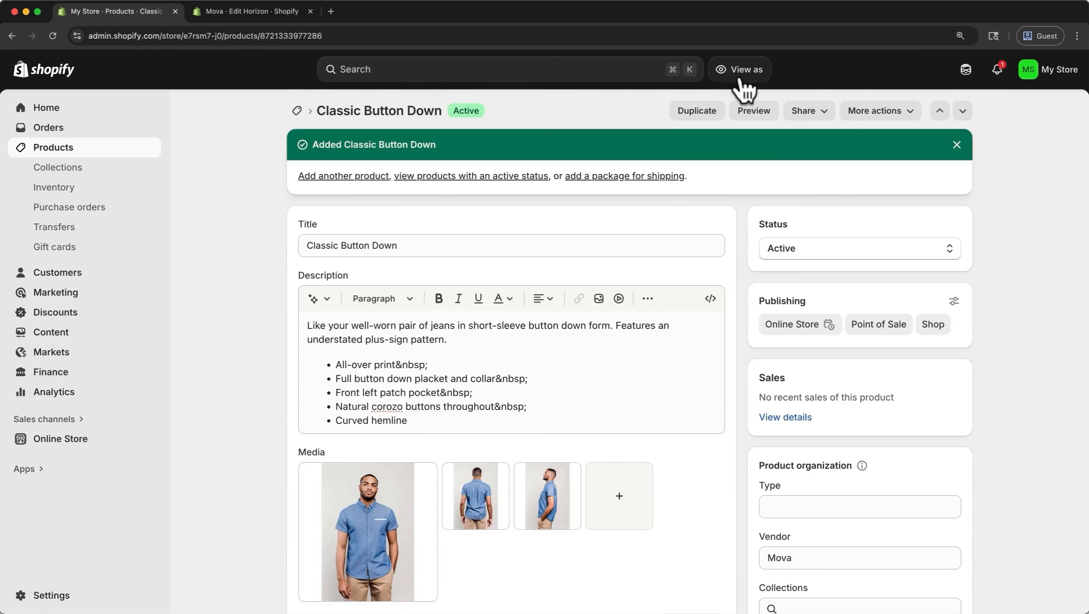
Return to the Products list and delete the four products named "Example product"
click(297, 111)
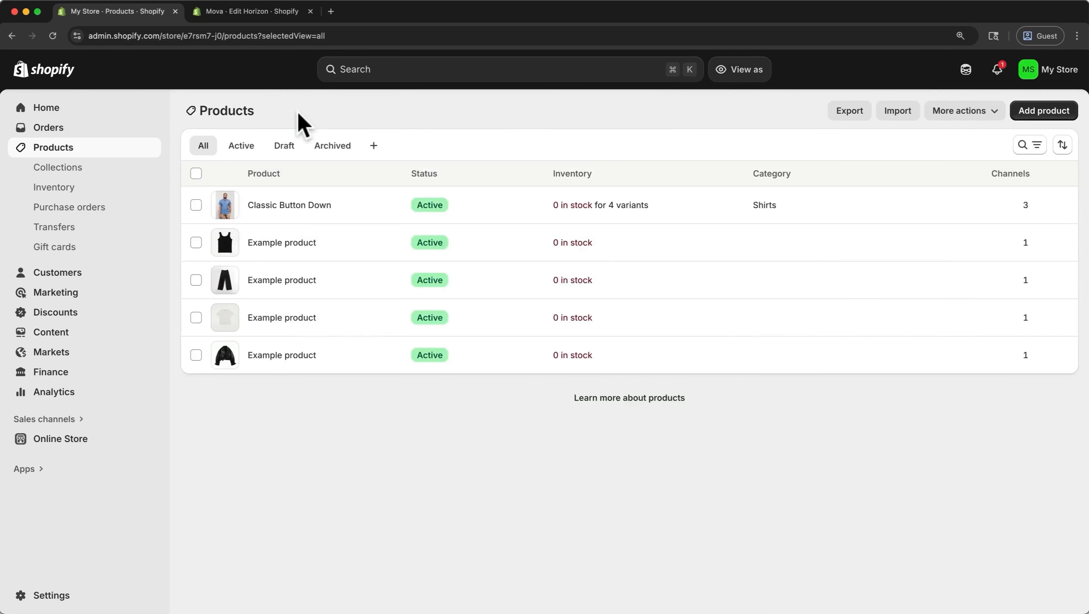
click(196, 242)
click(196, 280)
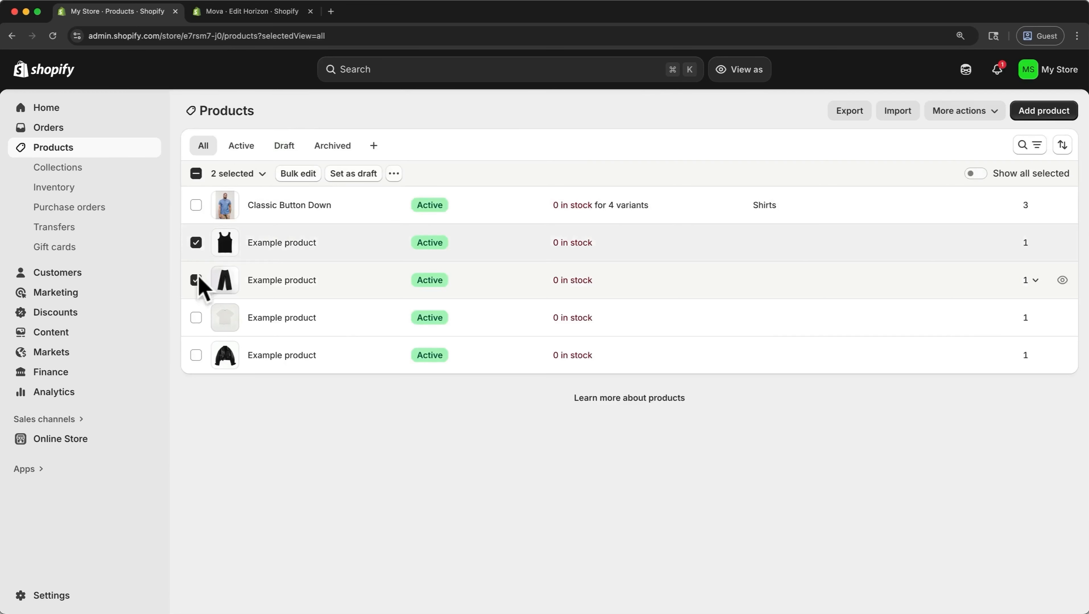
click(196, 318)
click(197, 355)
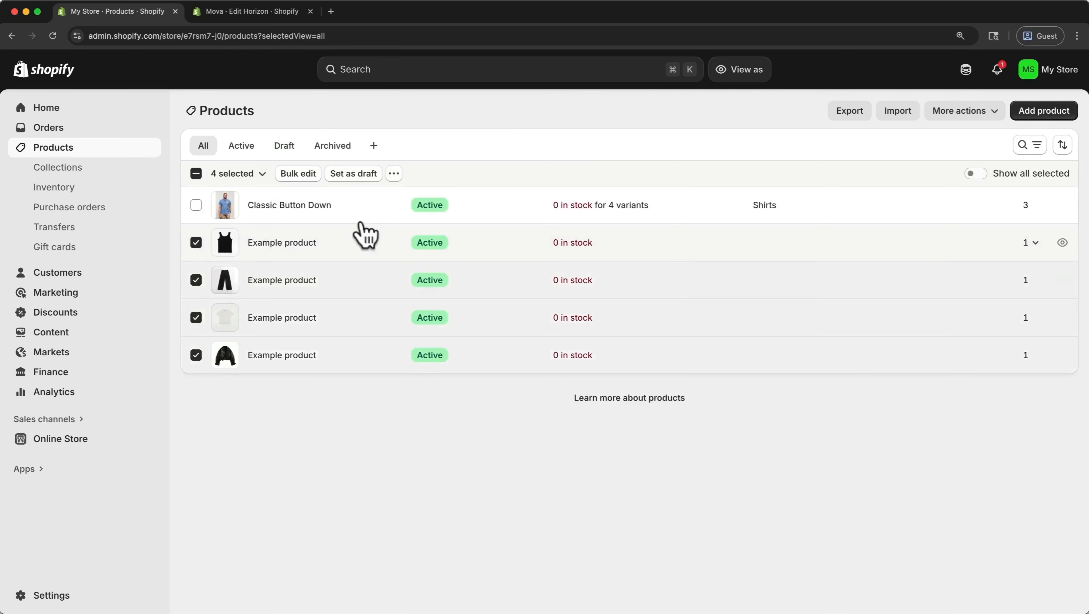
click(395, 175)
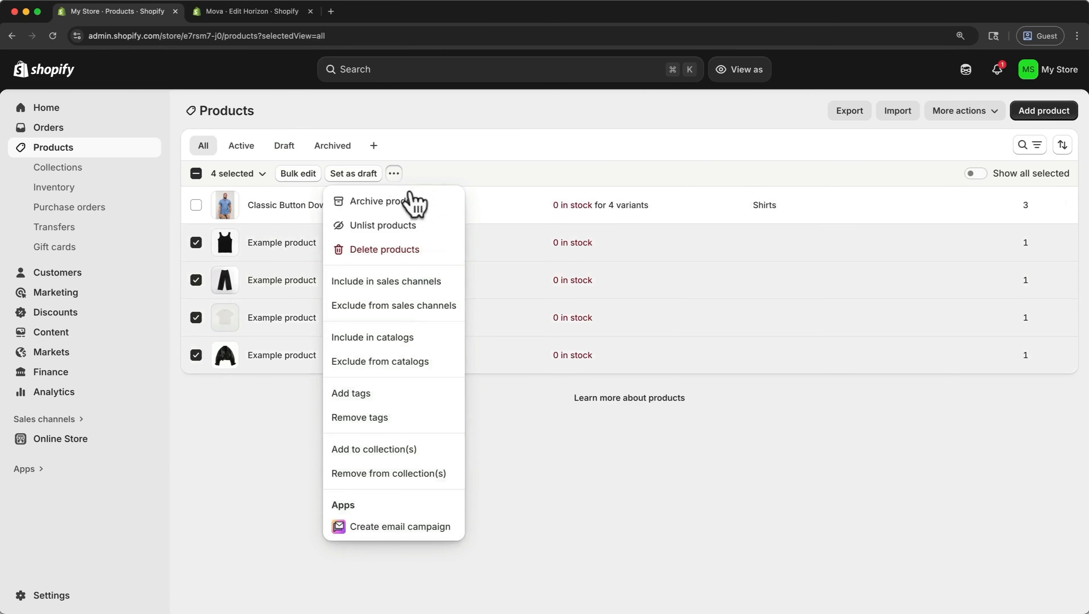
click(411, 249)
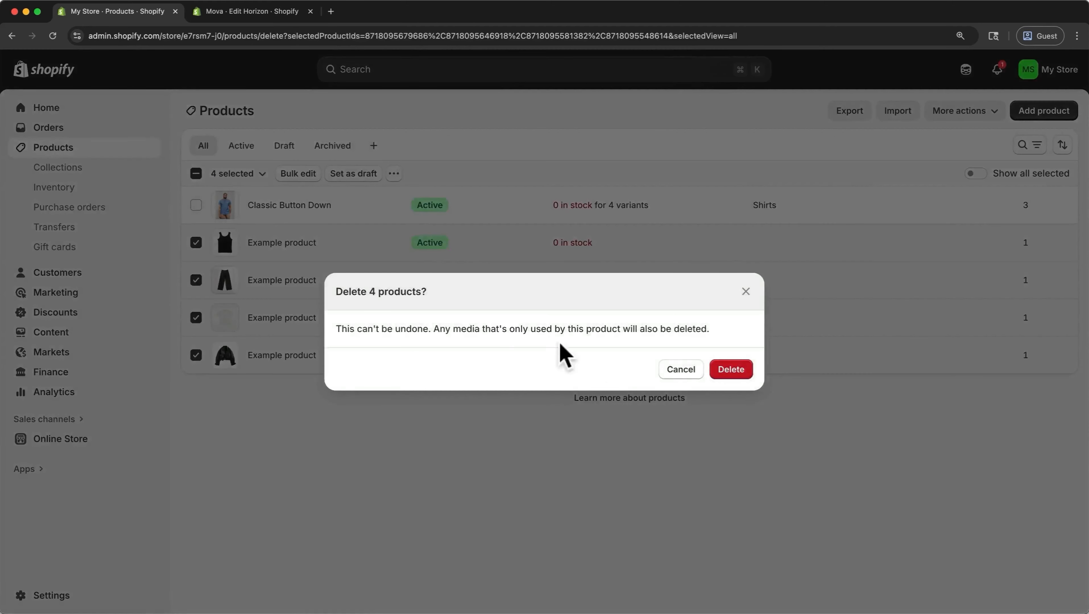
click(723, 371)
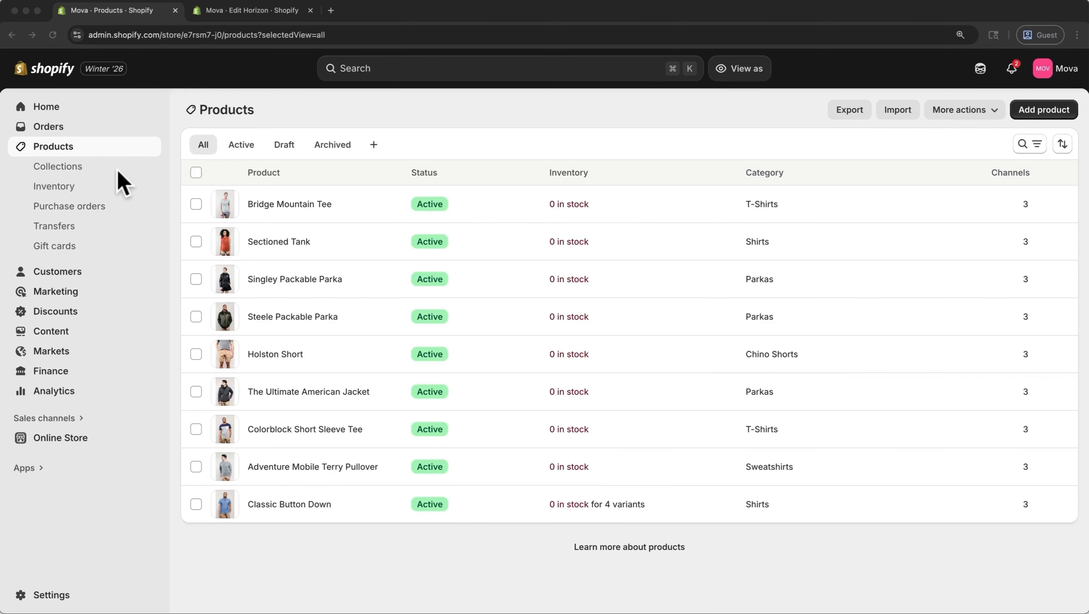
Delete the "General Clothes example products" collection from the Collections list
click(72, 168)
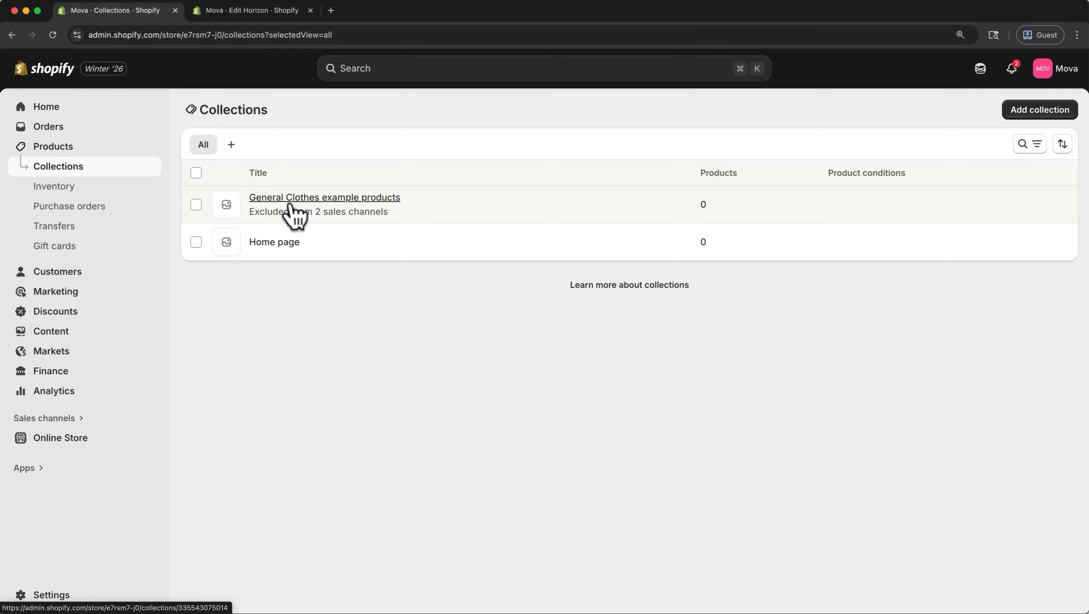
click(195, 206)
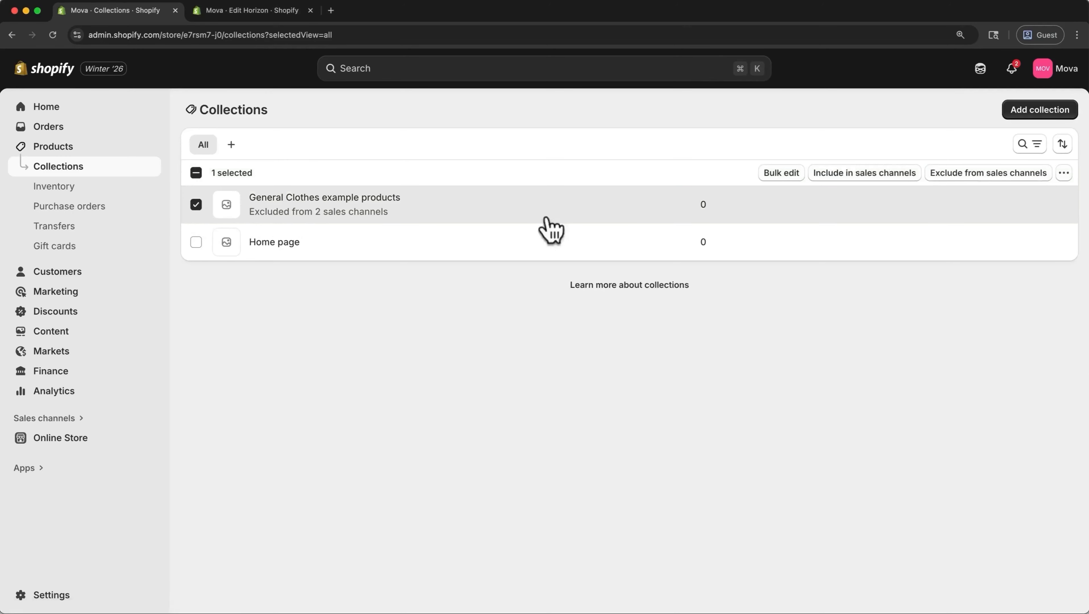
click(1063, 173)
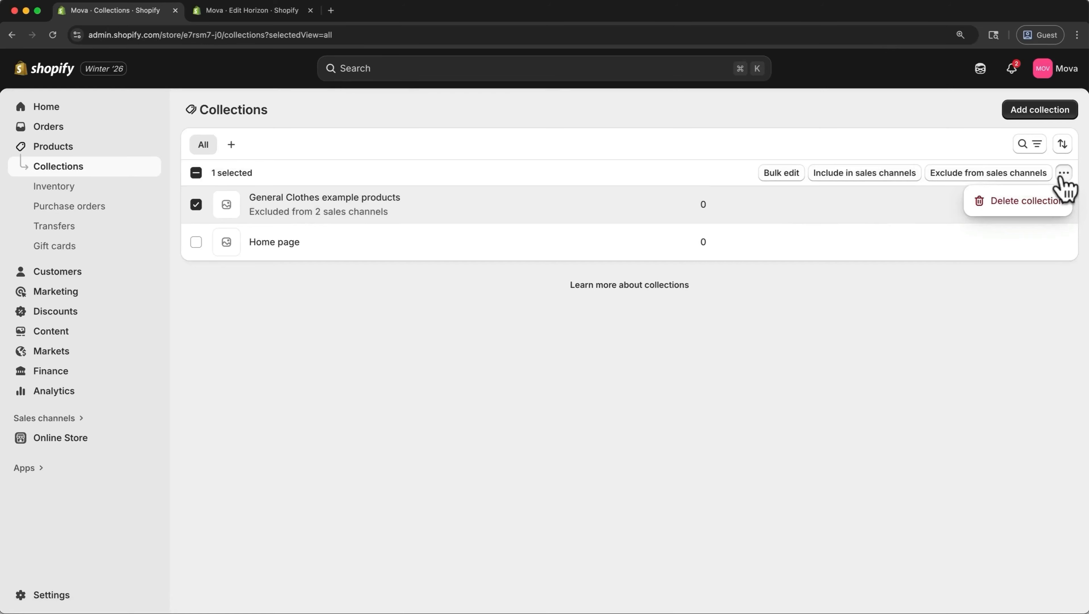
click(1051, 200)
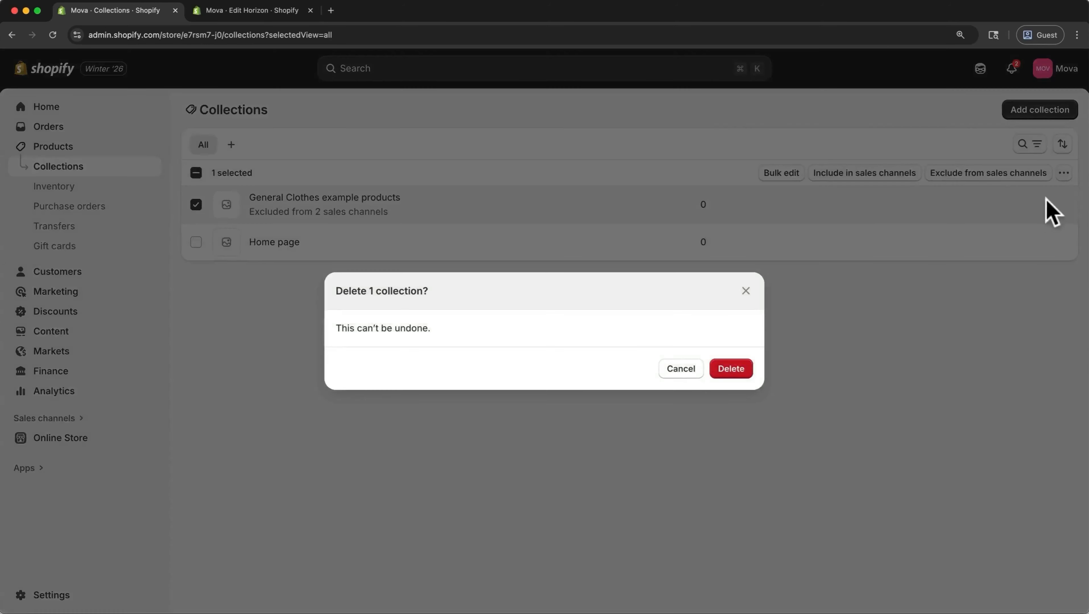
click(741, 370)
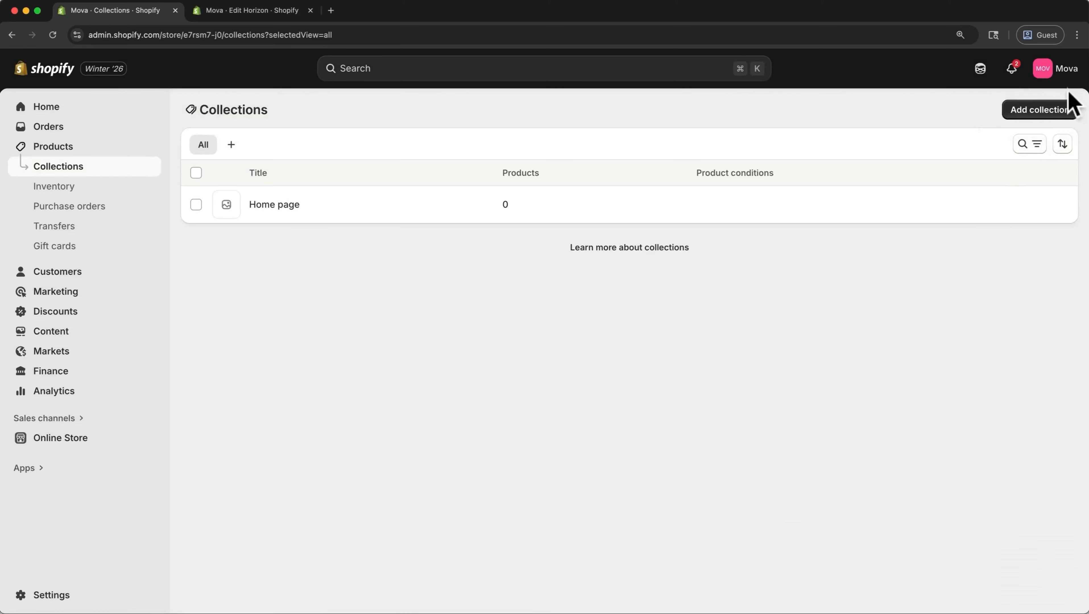
Start a new collection titled "Men's"
click(1060, 113)
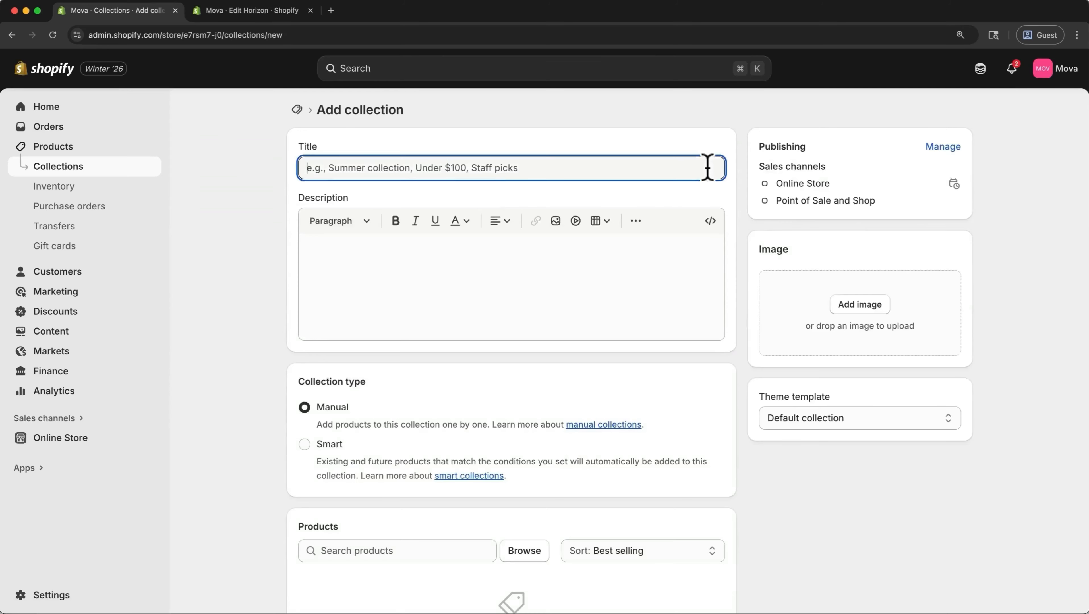
text(Men's)
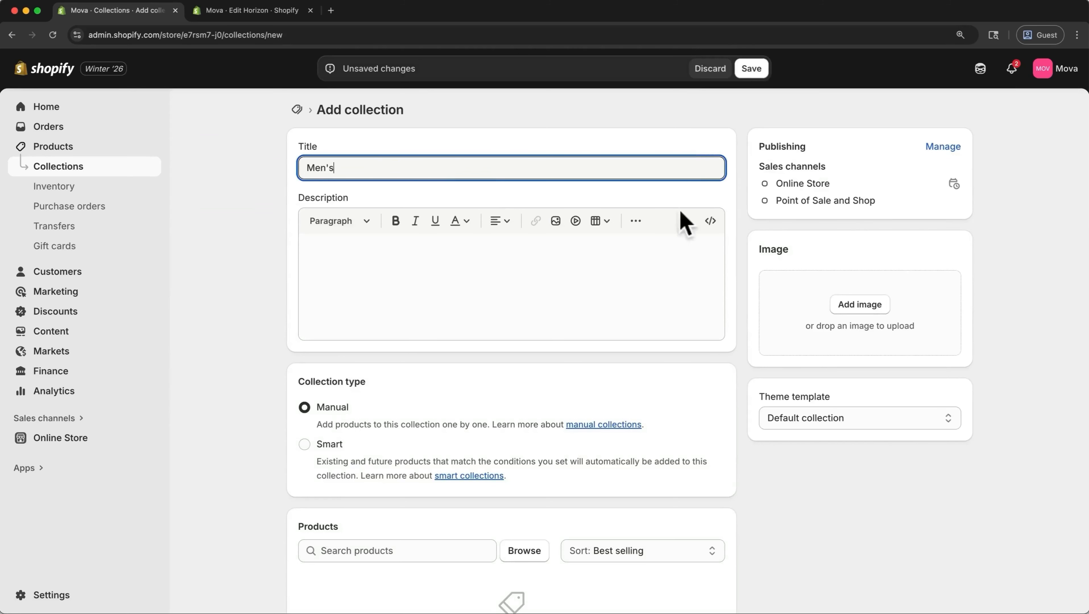
Describe the collection as "Essential wardrobe staples for men, including causal basics and easy layering pieces." and upload mens.webp as its image
click(526, 301)
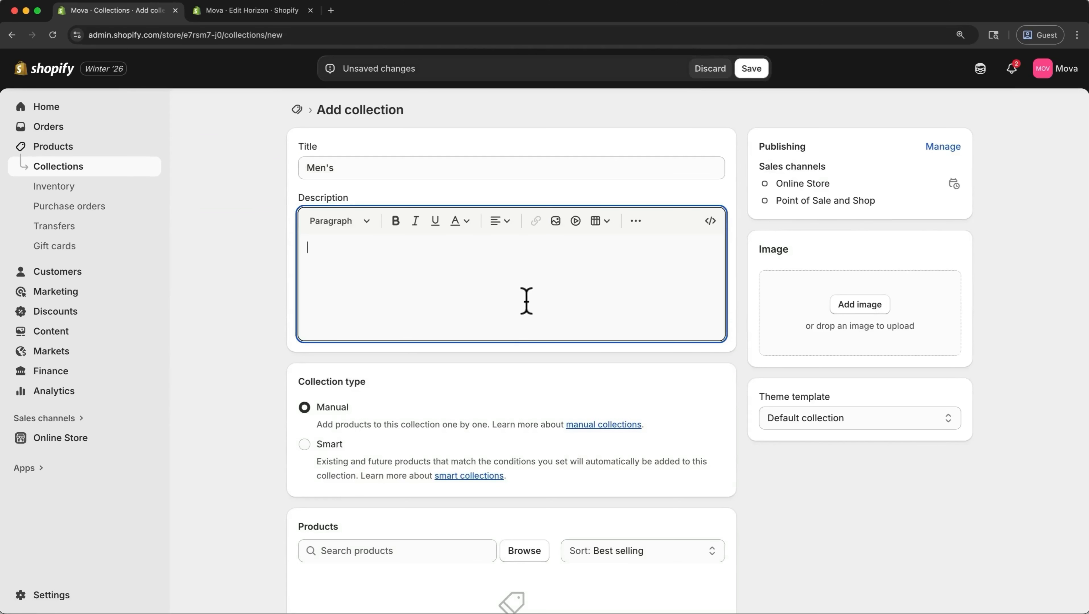
text(Essential wardrobe staples for men, including causal basics and easy layering pieces.)
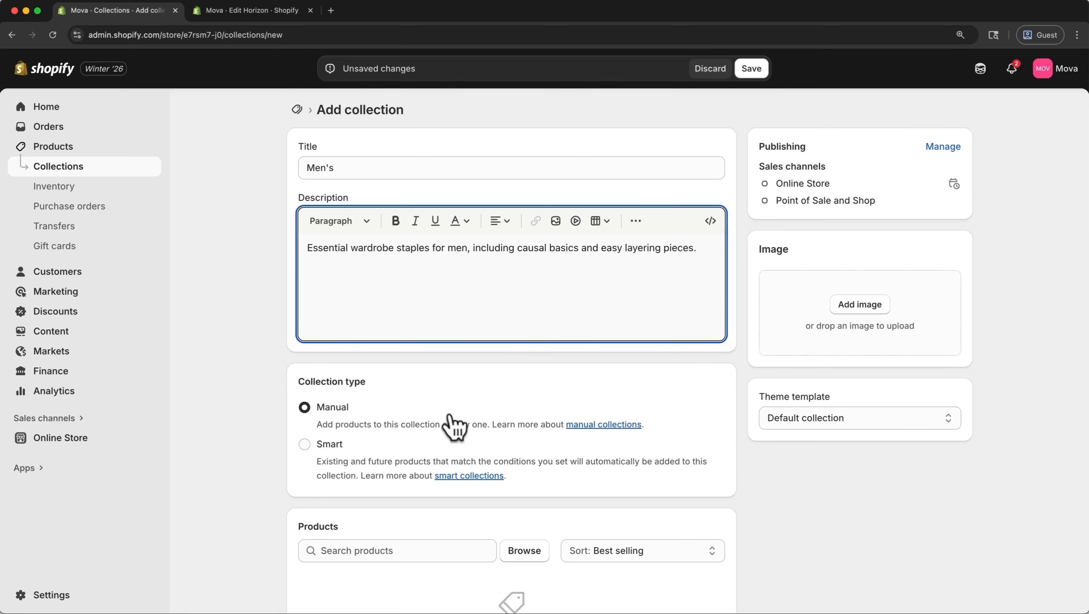
click(867, 305)
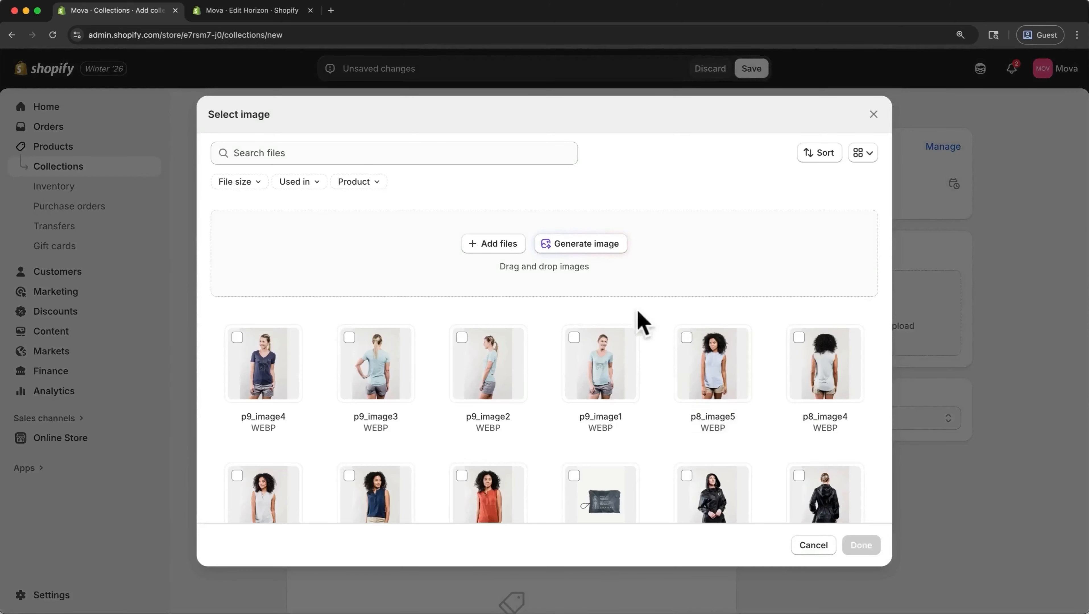
click(512, 241)
click(624, 172)
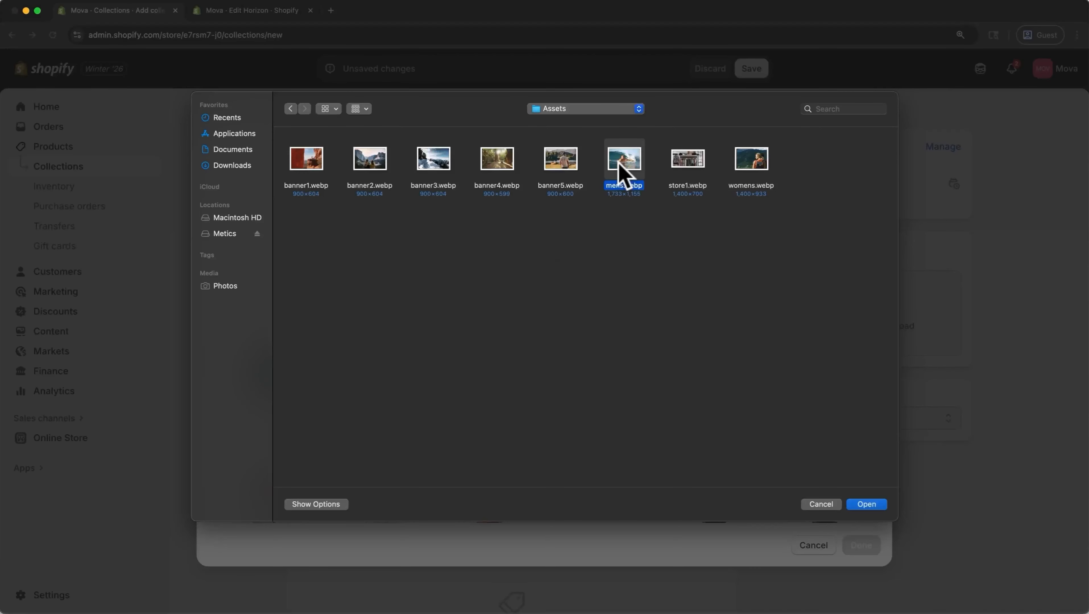
click(865, 505)
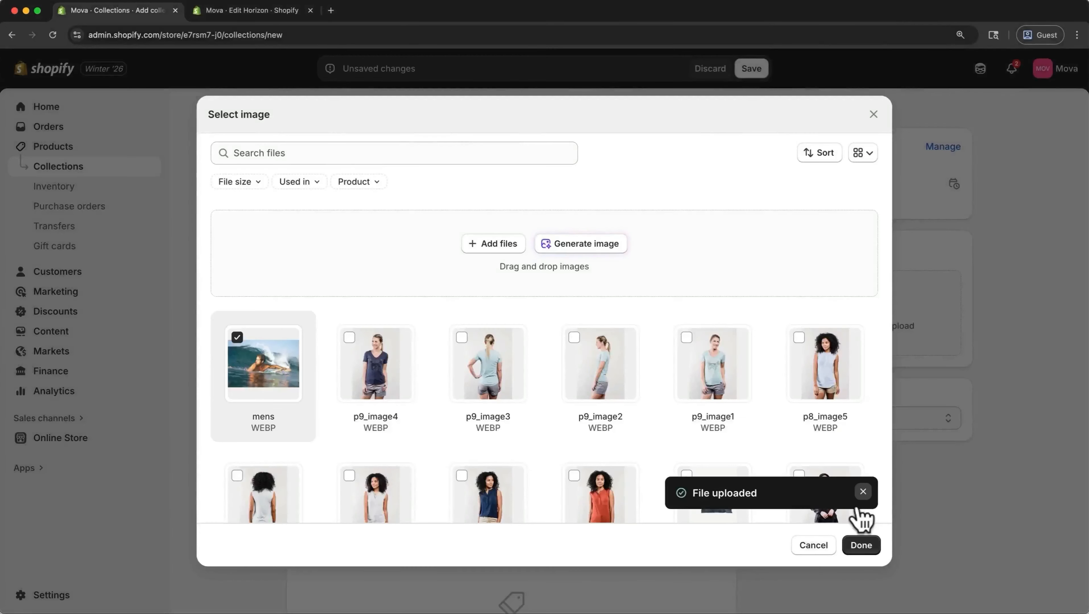
click(865, 548)
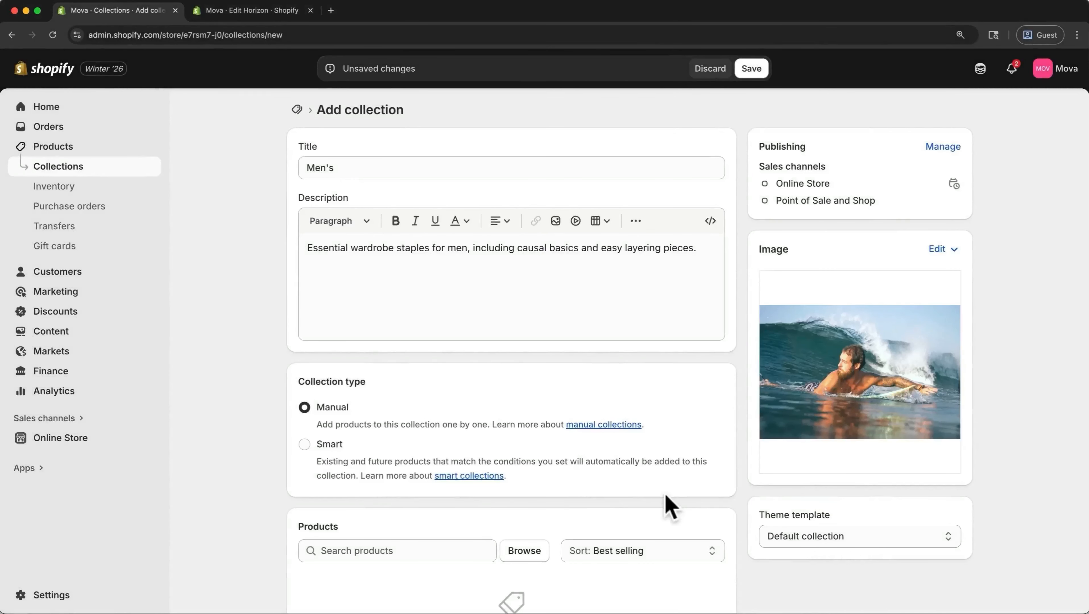
Add Adventure Mobile Terry Pullover, Classic Button Down, Colorblock Short Sleeve Tee, Holston Short, Steele Packable Parka and The Ultimate American Jacket to the collection and save
scroll(668, 504, down, 6)
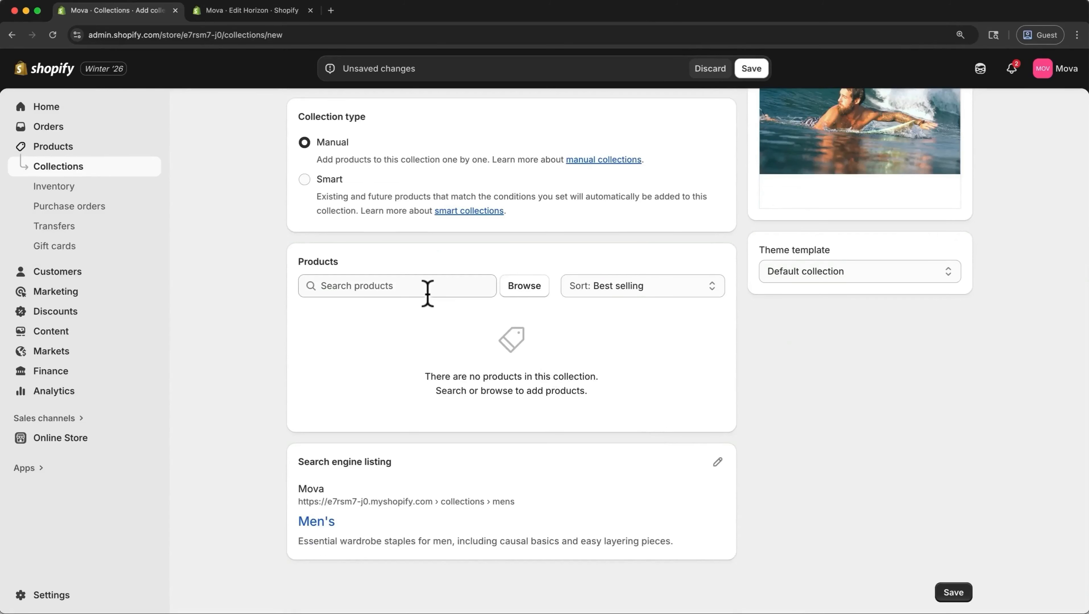
click(525, 286)
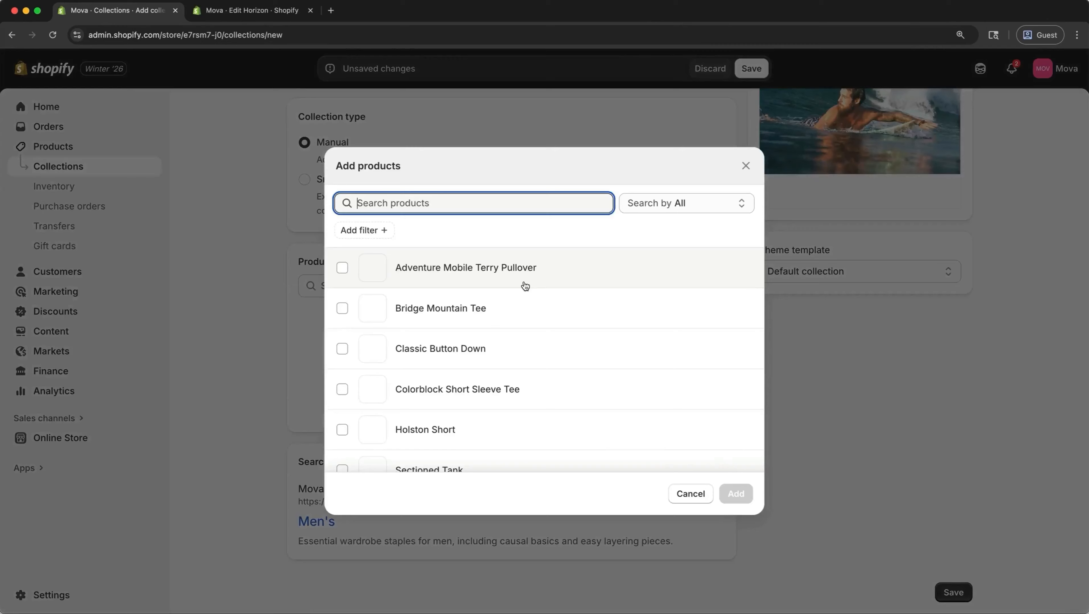
click(343, 267)
click(342, 349)
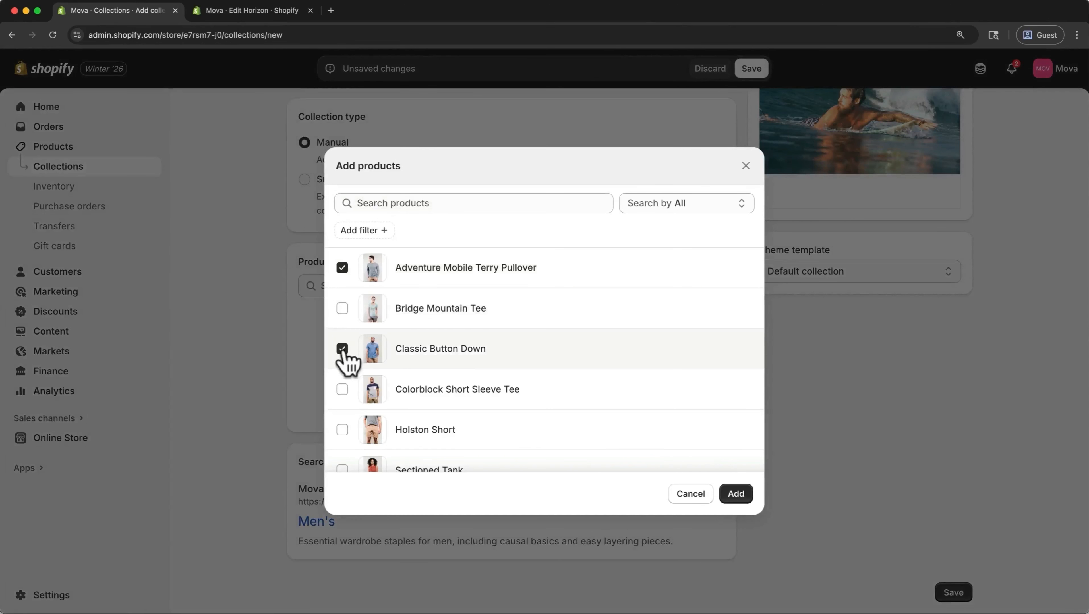
click(343, 389)
click(343, 431)
scroll(347, 433, down, 2)
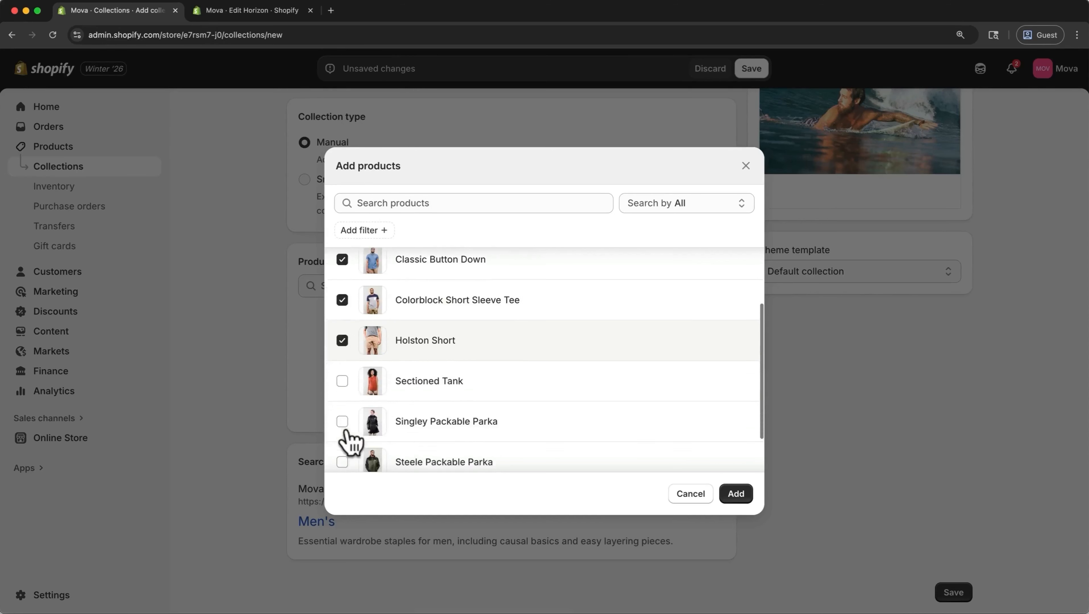
scroll(348, 439, down, 1)
click(343, 433)
scroll(347, 437, down, 1)
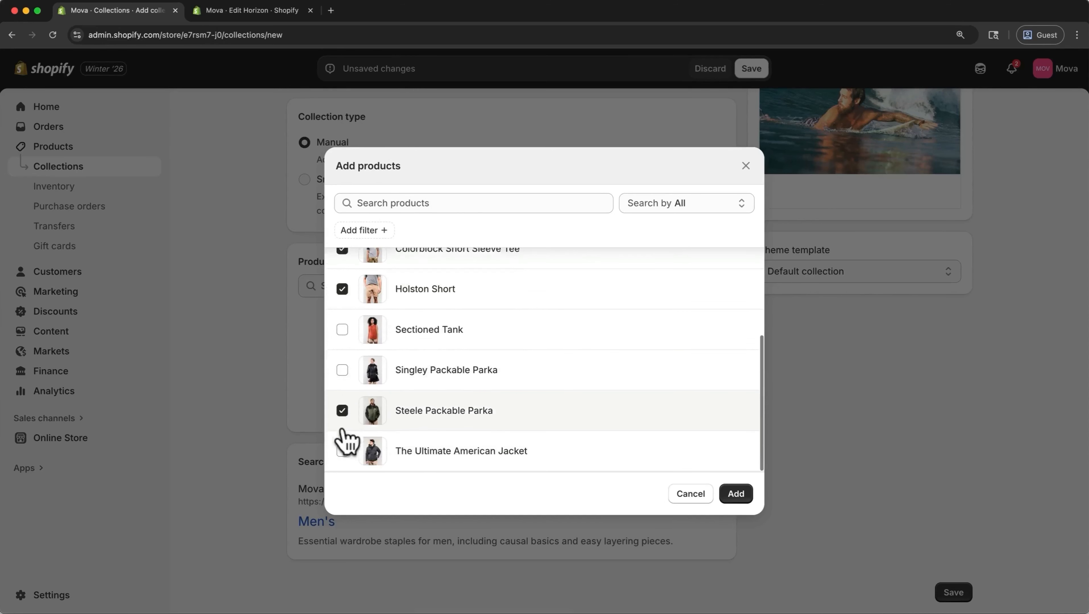
click(342, 451)
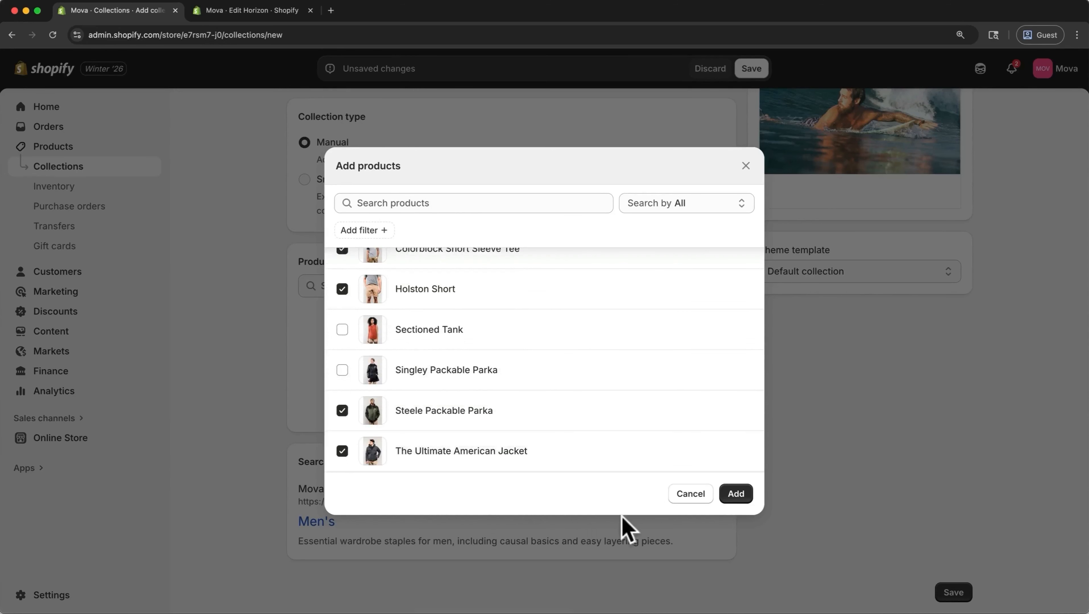
click(737, 495)
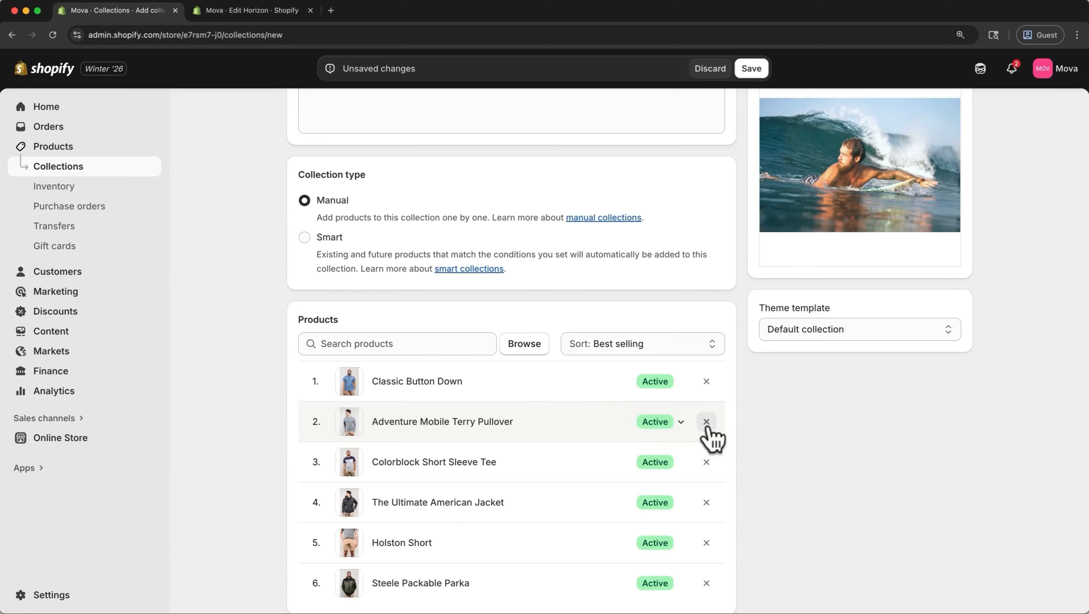
click(761, 71)
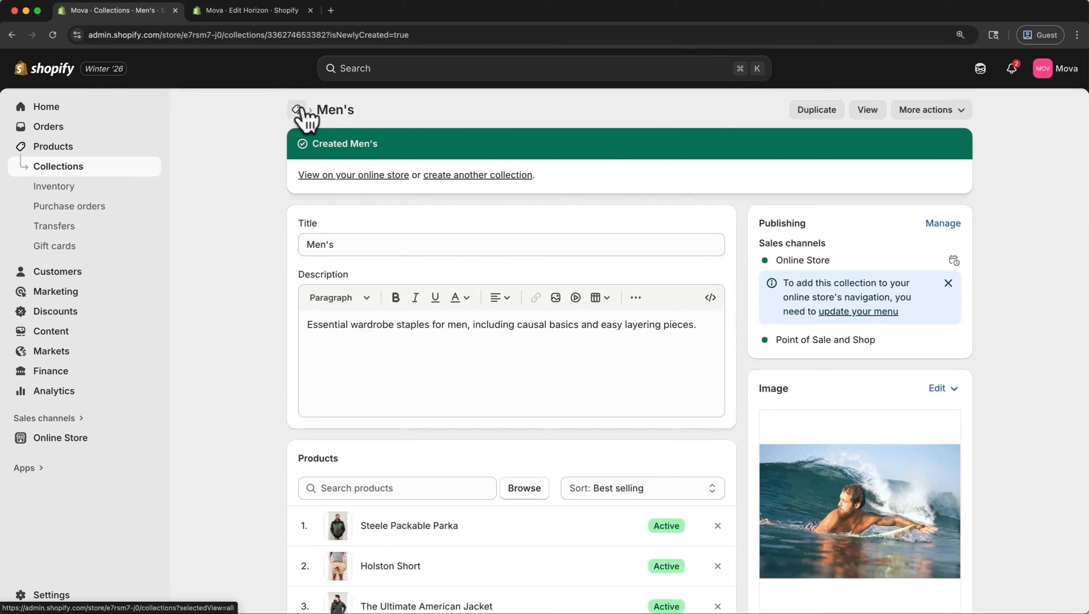
From the Products list, add the Adventure Mobile Terry Pullover to the New Arrivals collection and save
click(89, 172)
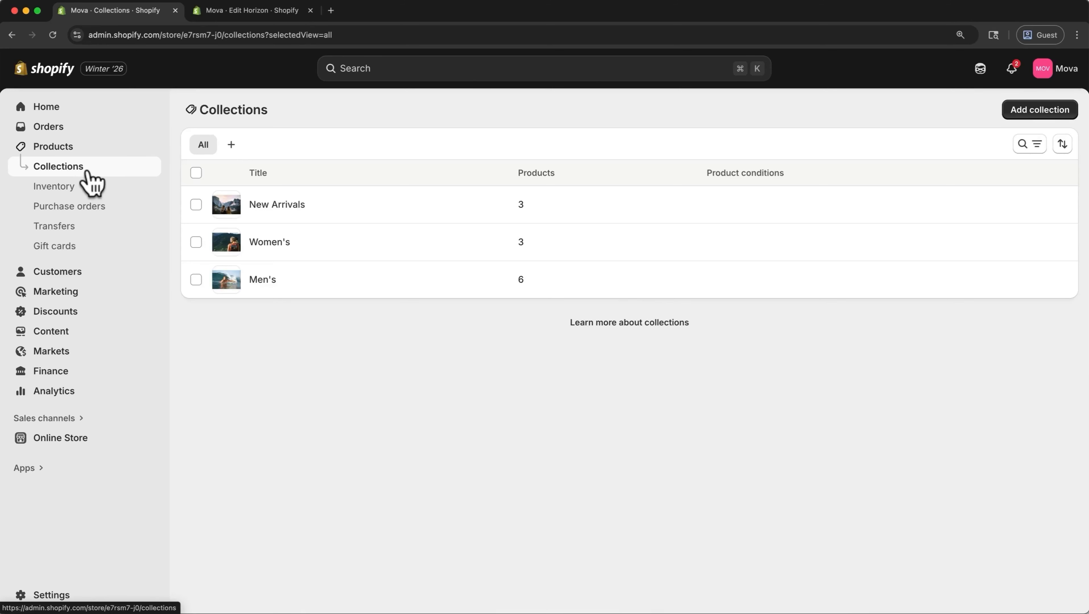
click(69, 148)
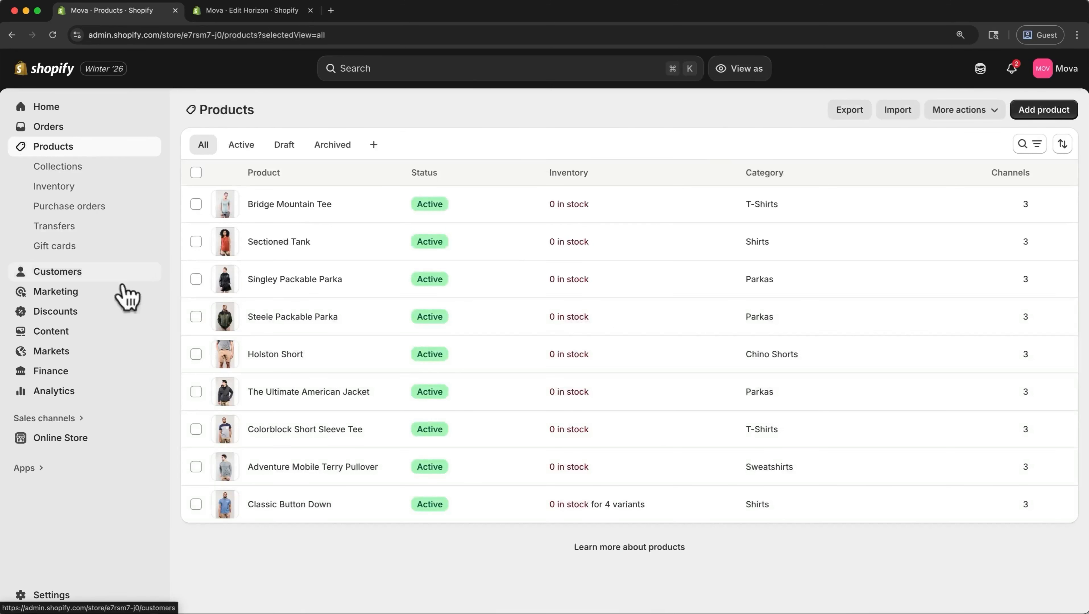
click(196, 467)
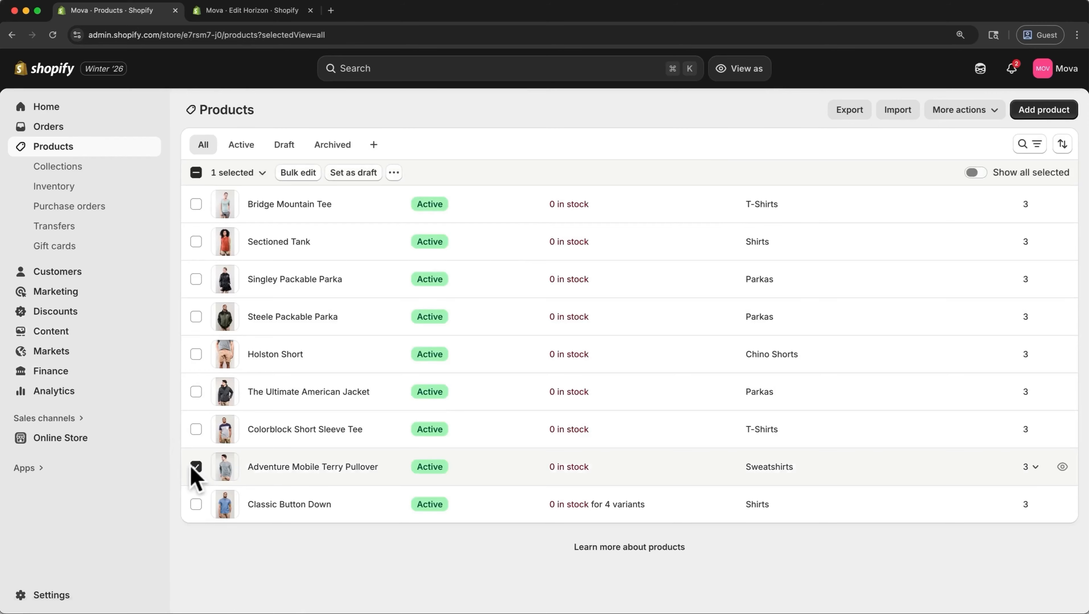
click(394, 173)
click(402, 450)
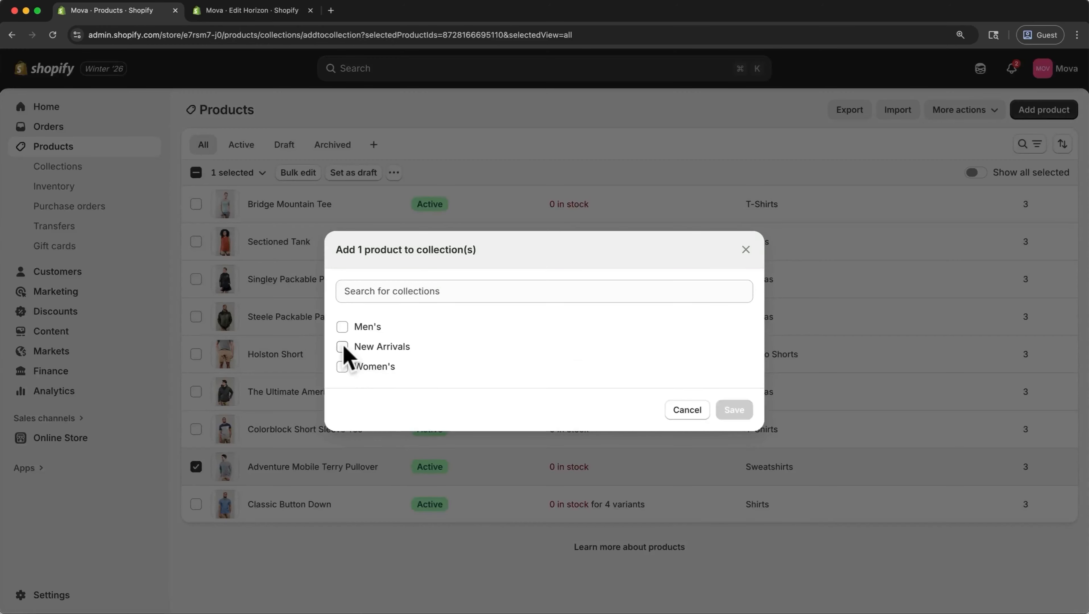
click(342, 347)
click(731, 411)
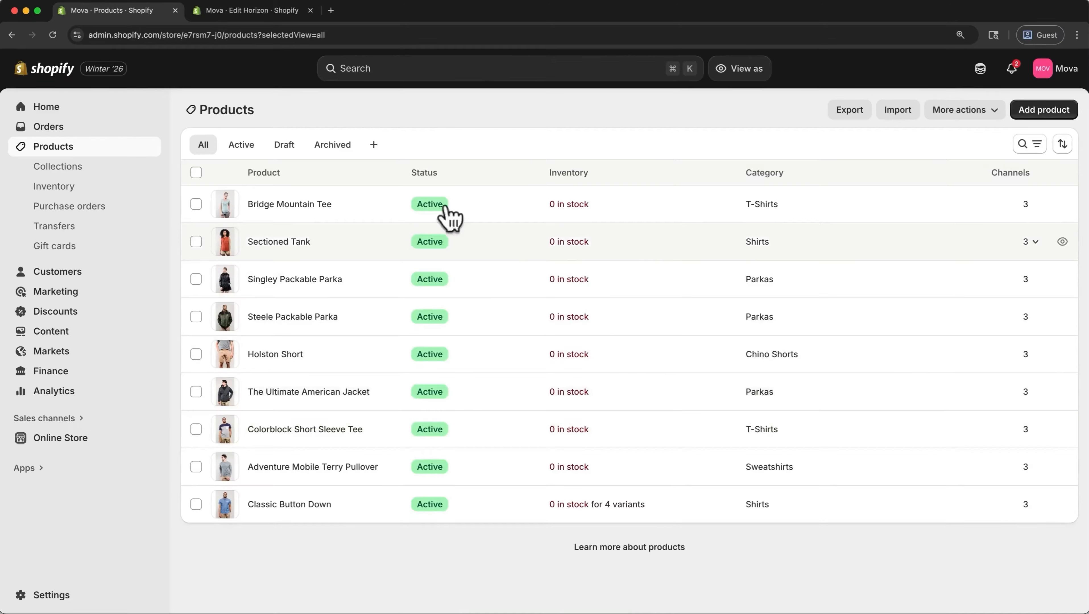
Switch to the Horizon theme editor and replace the Featured collection section's source collection with New Arrivals
click(267, 18)
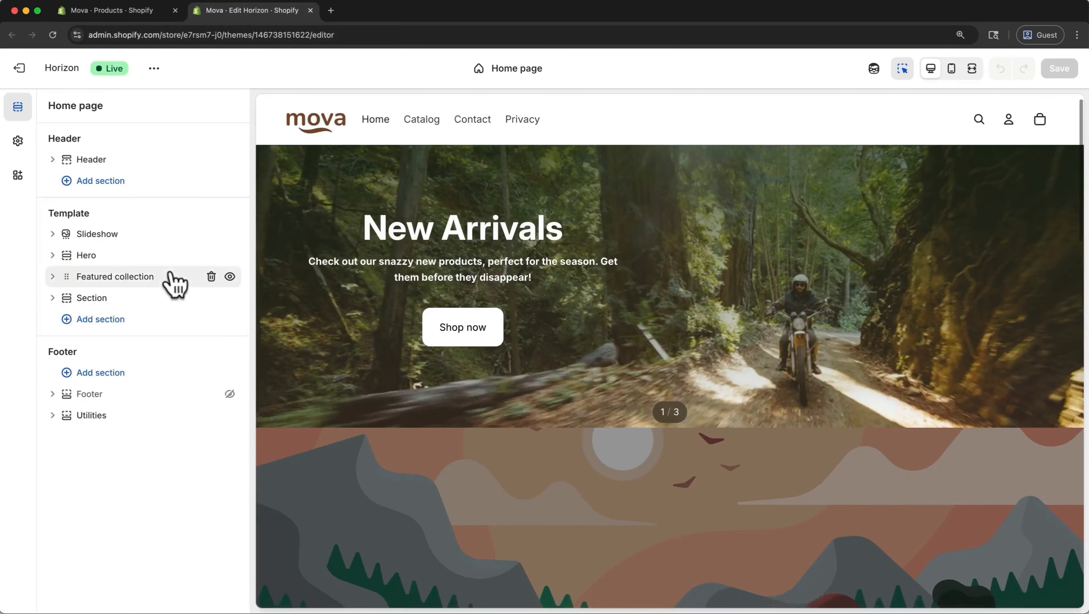
mouse_move(175, 284)
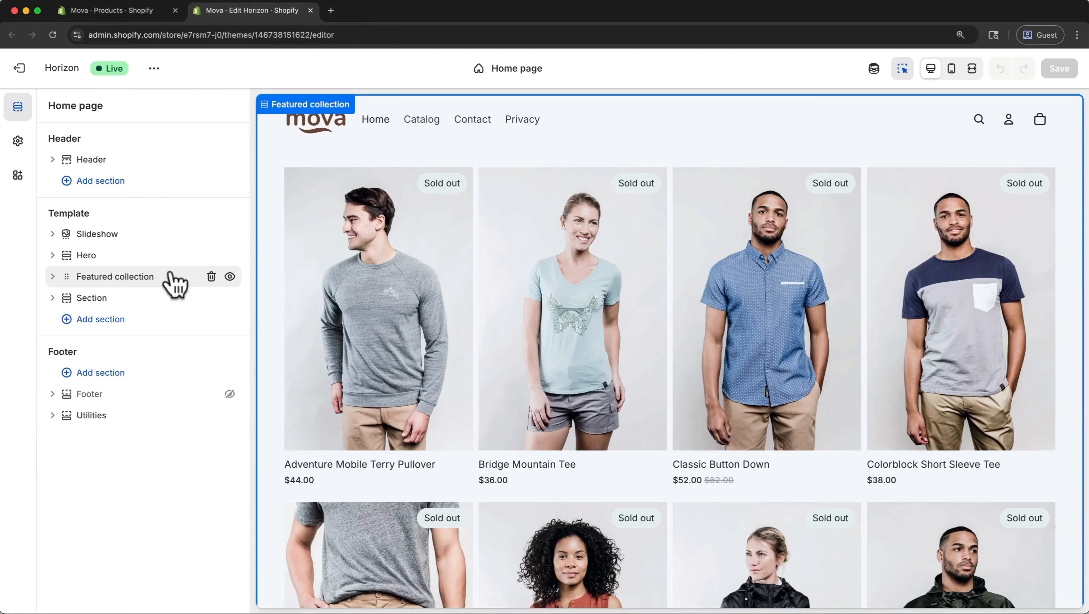
click(174, 284)
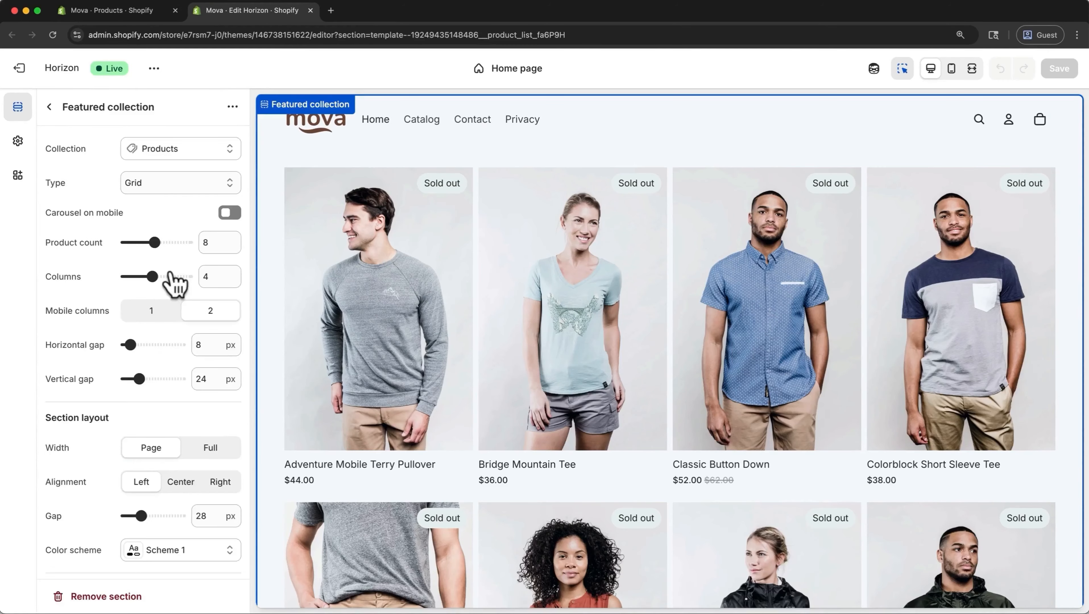
click(208, 151)
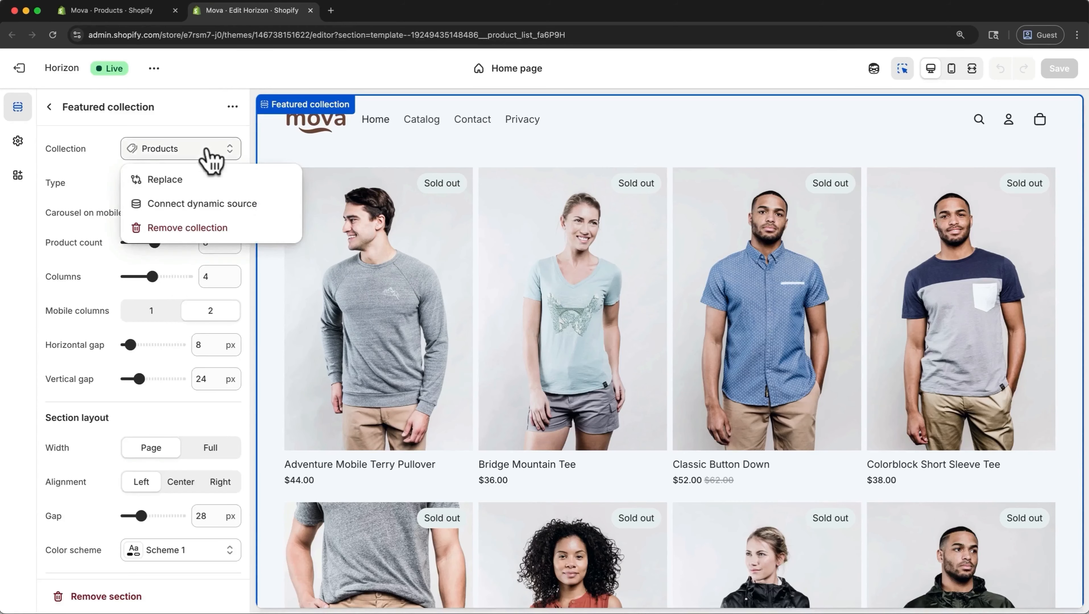
click(208, 181)
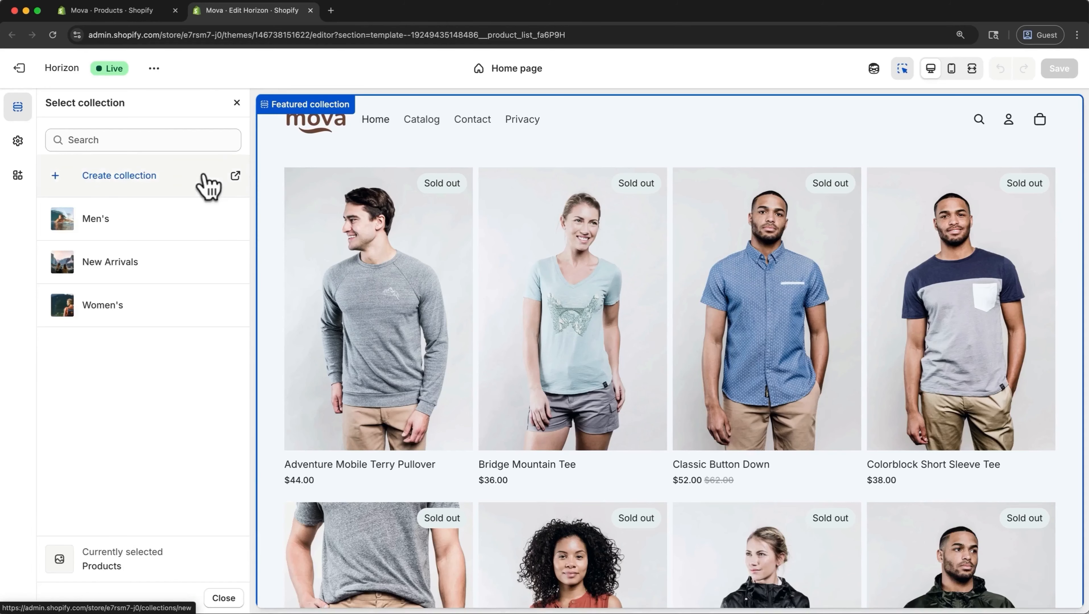
click(189, 266)
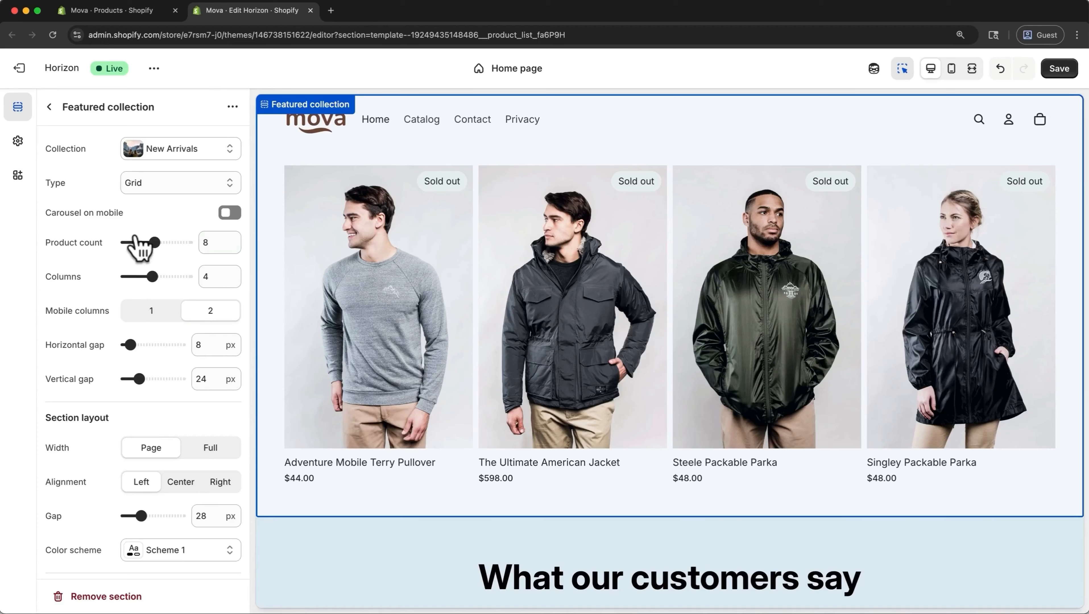
Set the Featured collection section's product count to 4 and its color scheme to Scheme 5
drag(138, 244, 138, 243)
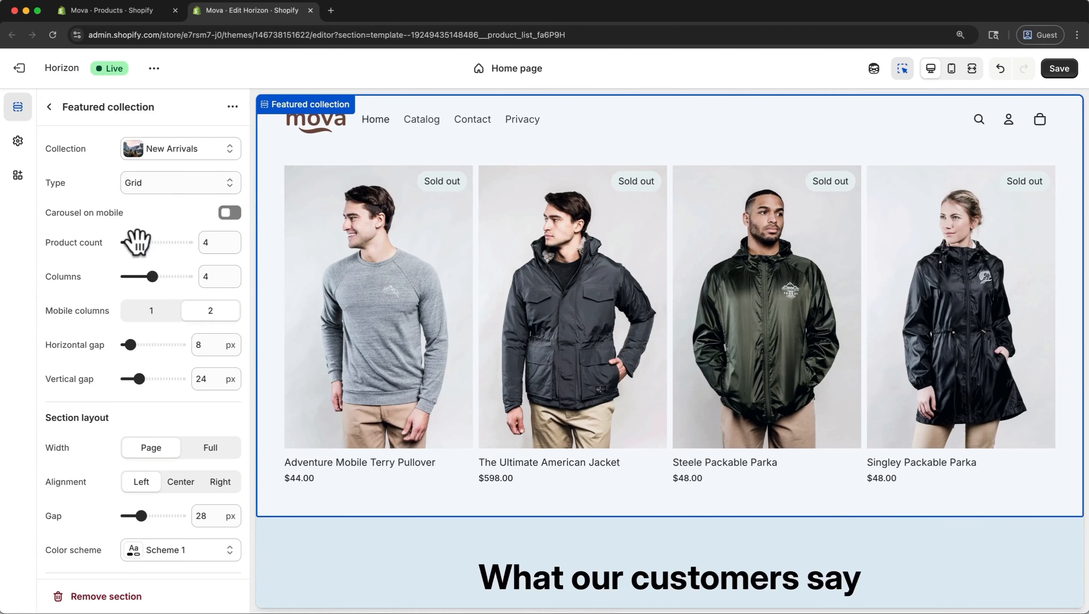
click(210, 553)
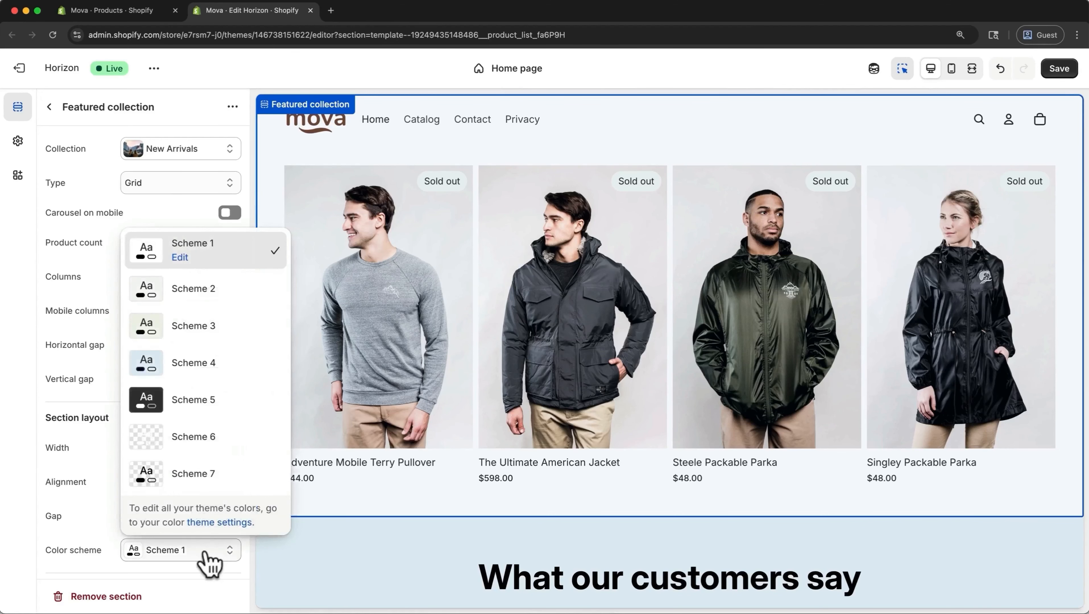
click(238, 399)
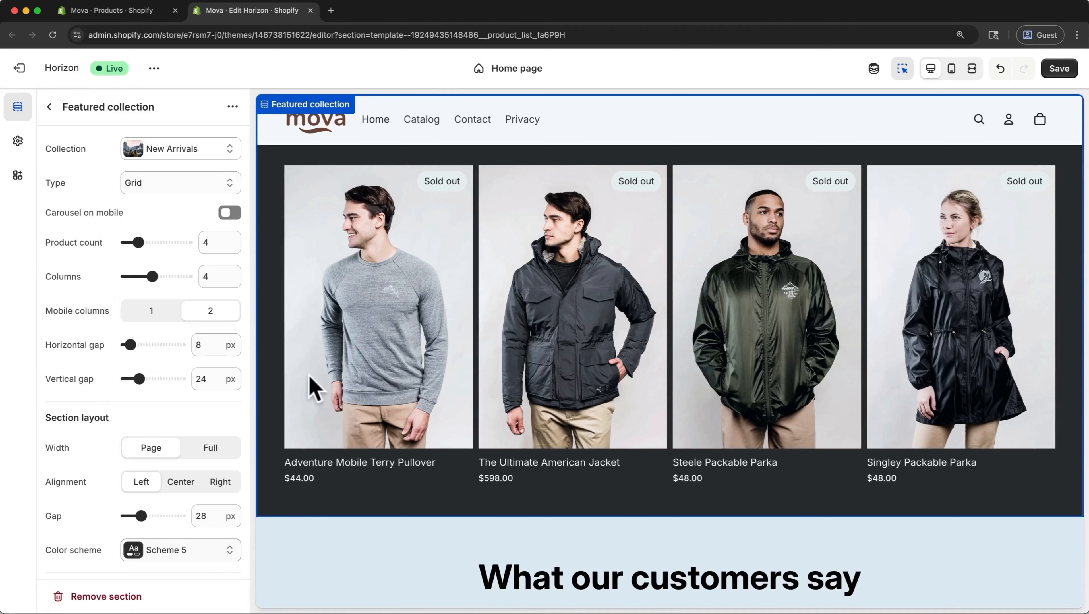
Replace the Featured collection's dynamic title with "Winter Arrivals", return to the home page sections and collapse the Featured collection blocks
scroll(314, 387, up, 2)
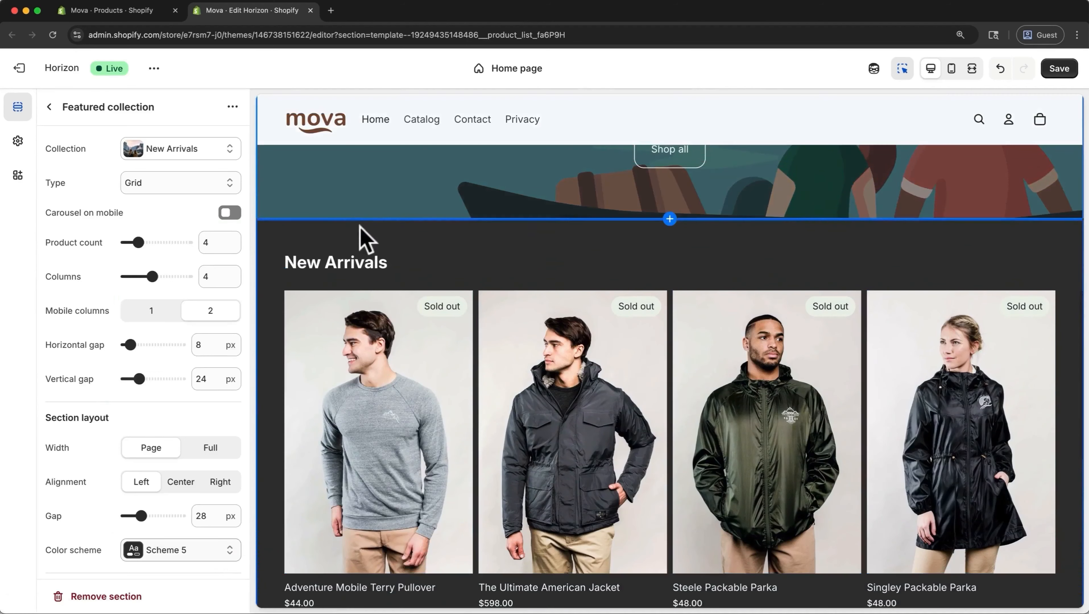
scroll(366, 344, down, 2)
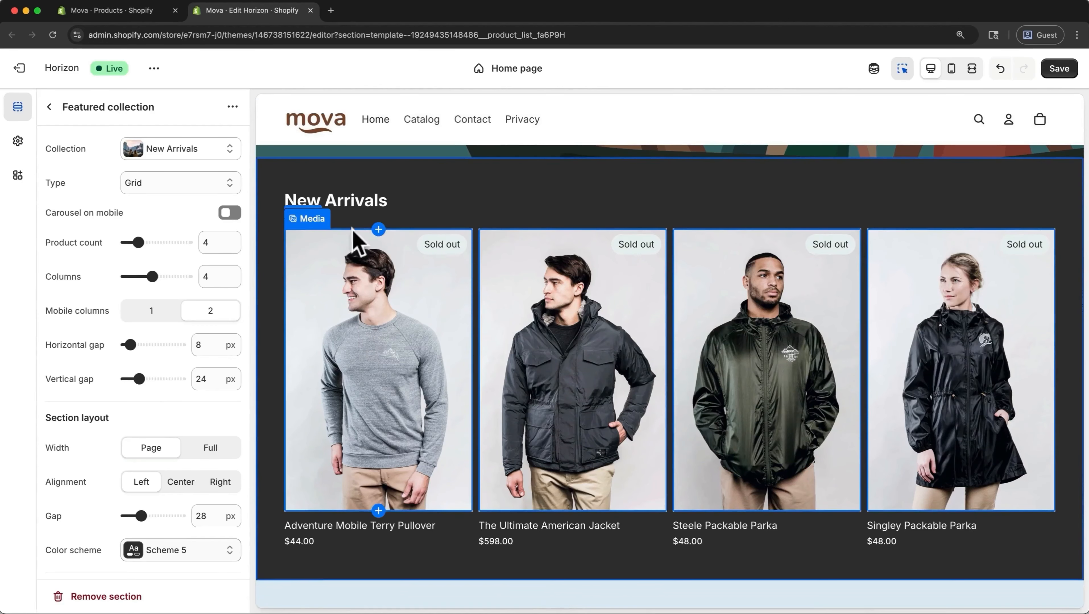
click(356, 207)
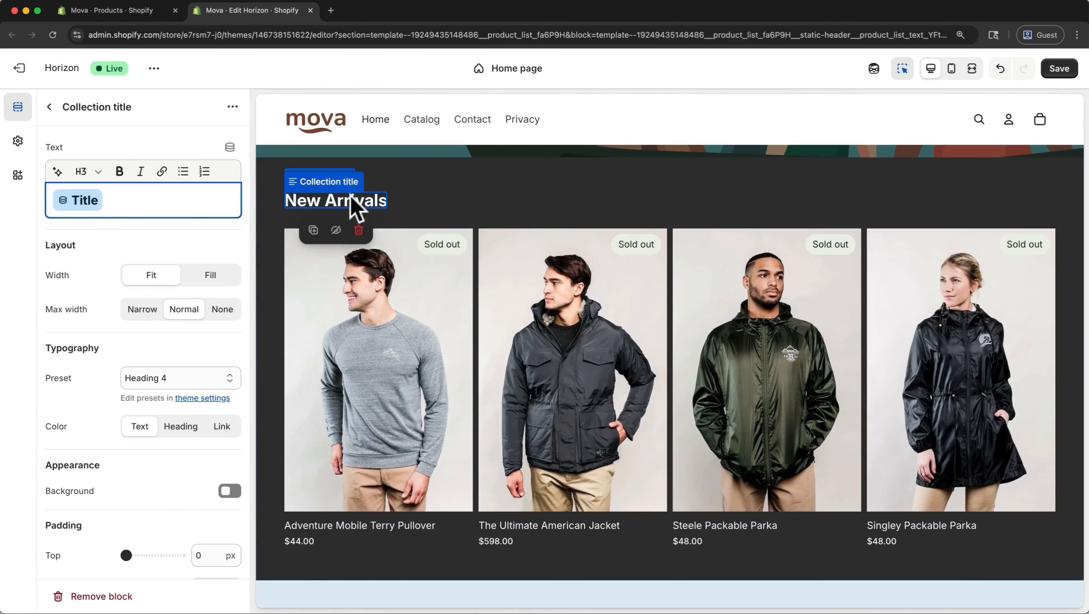
click(202, 211)
key(BackSpace)
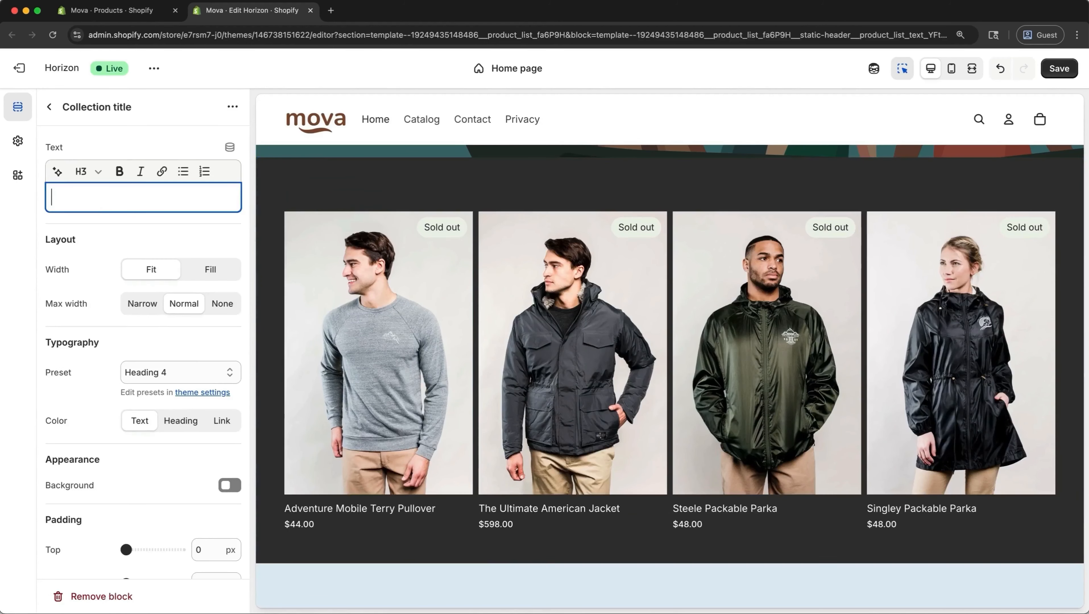
text(Winter Arrivals)
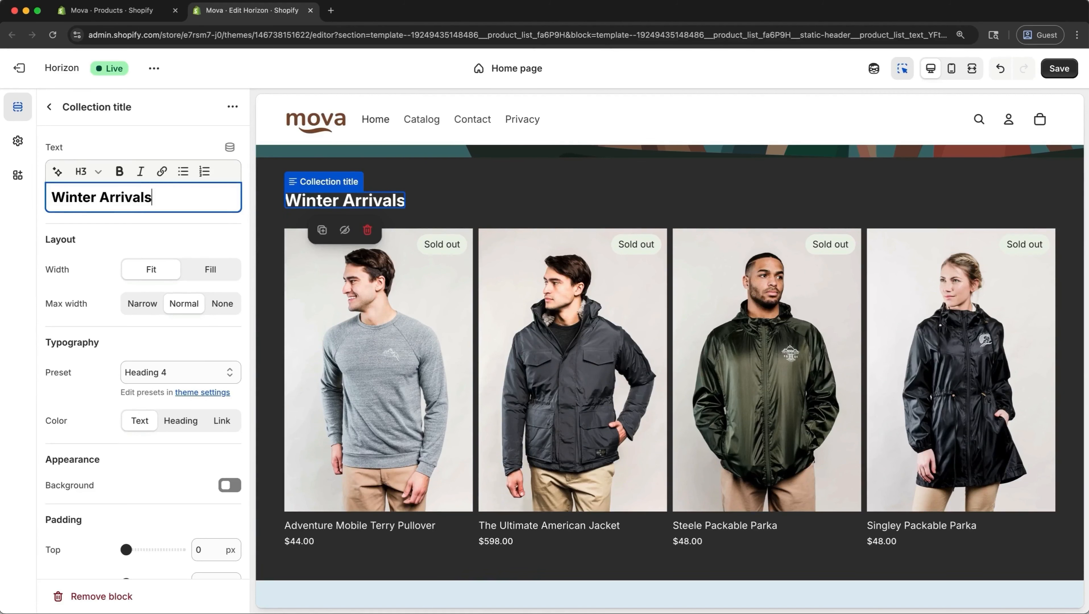
click(49, 107)
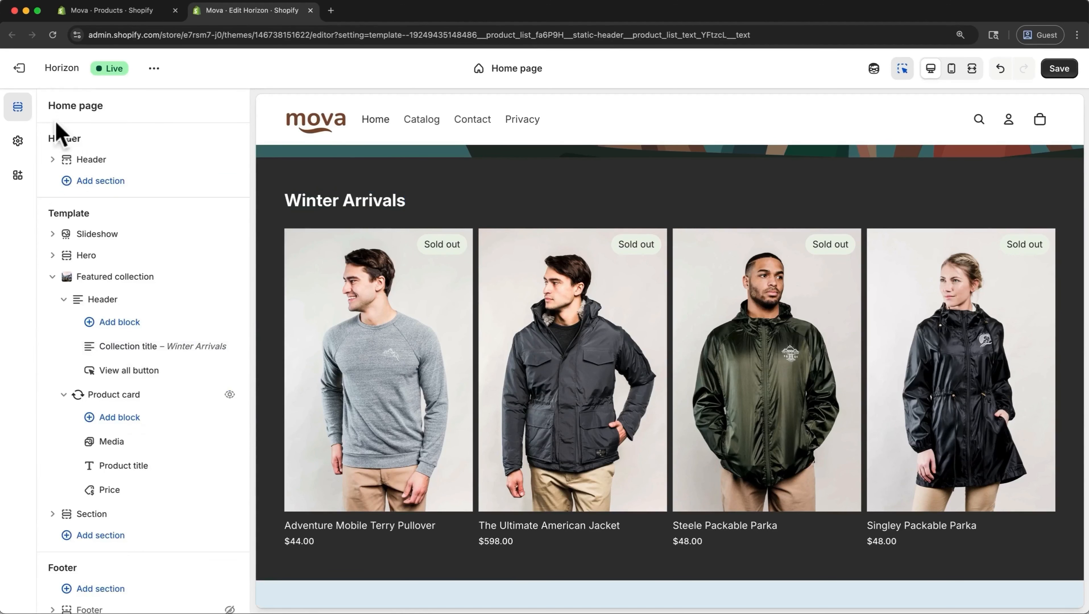
click(52, 277)
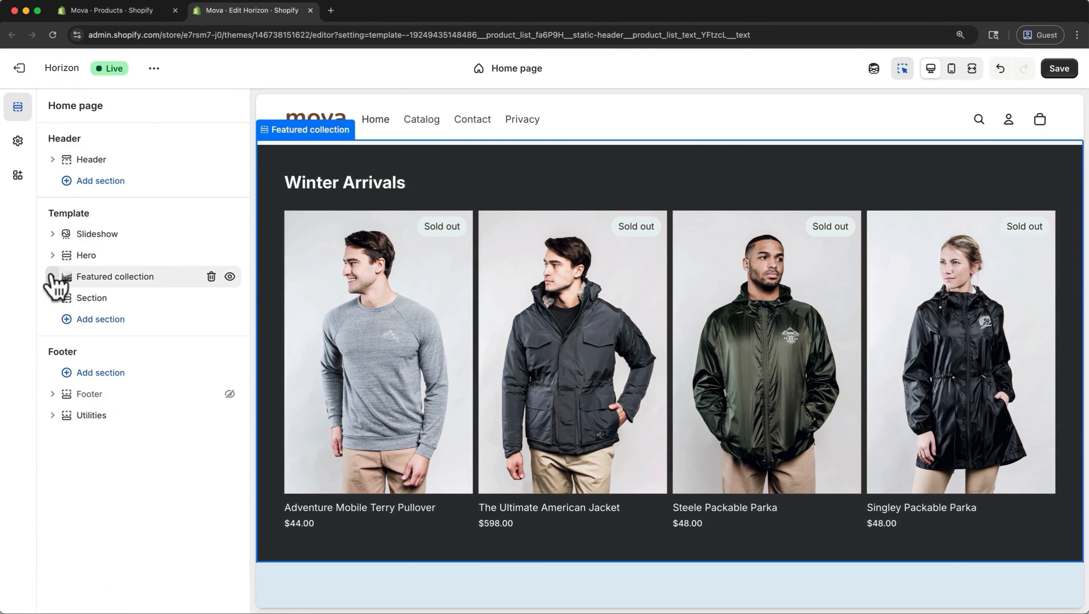
Add a Collection list: Grid section between the Hero and Featured collection sections
drag(55, 284, 126, 277)
click(144, 266)
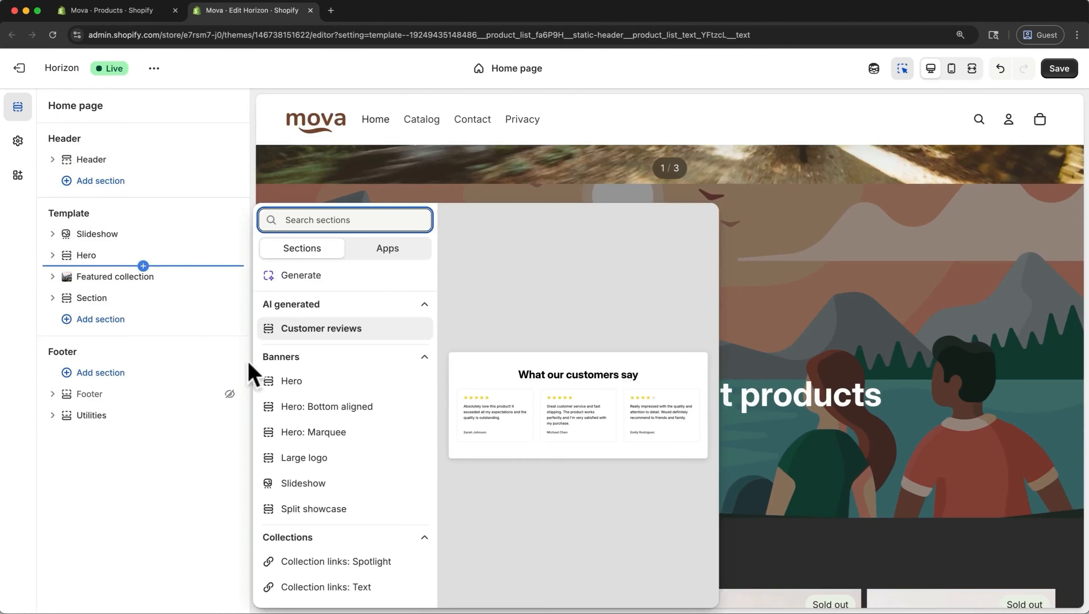
scroll(313, 391, down, 5)
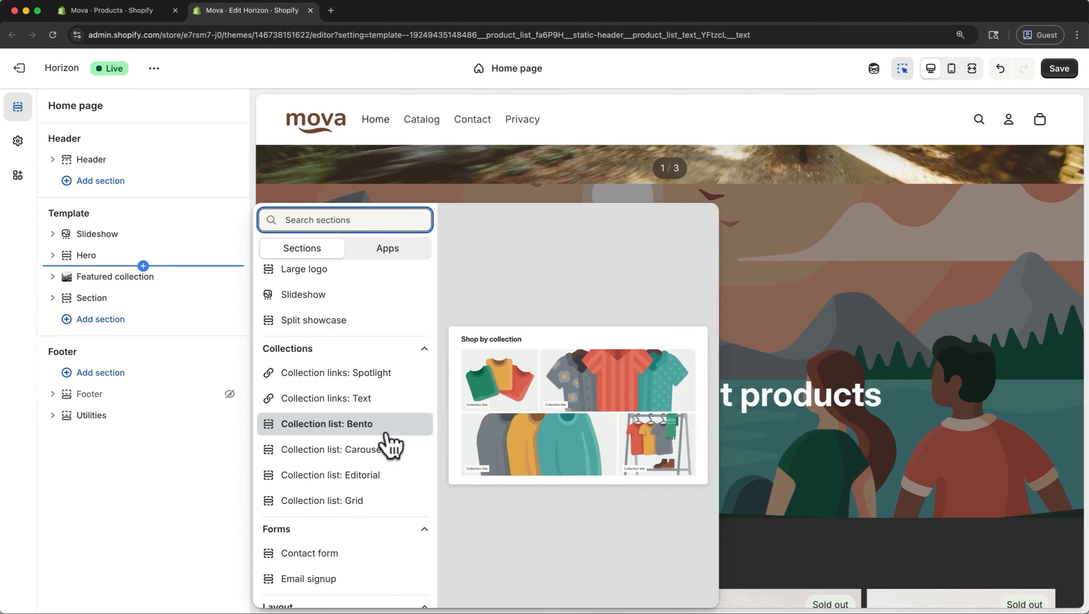
click(357, 502)
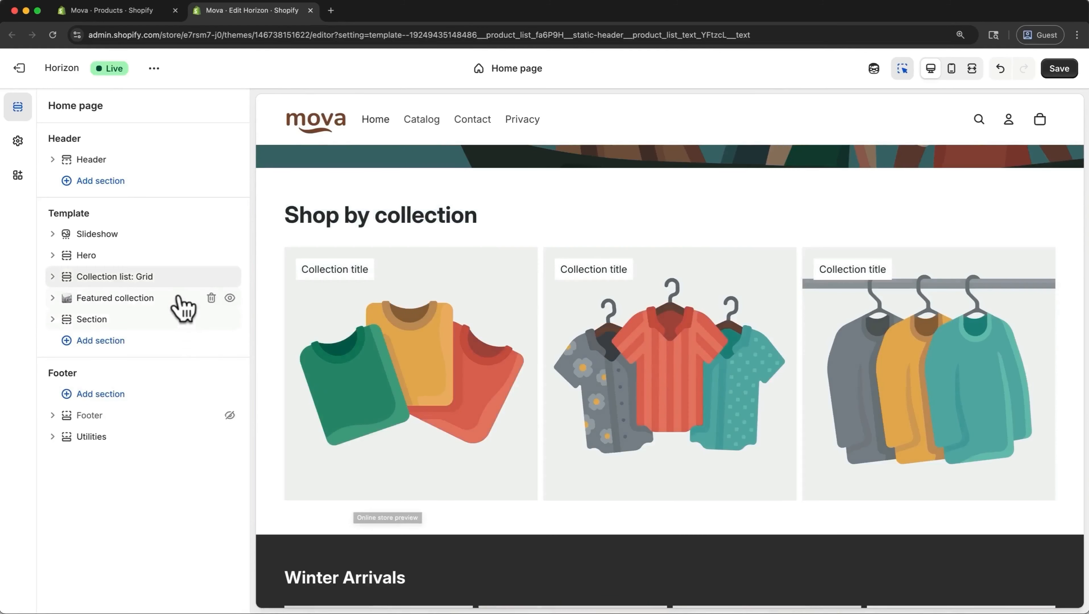
Assign the Men's, New Arrivals and Women's collections to the Collection list: Grid section
click(178, 279)
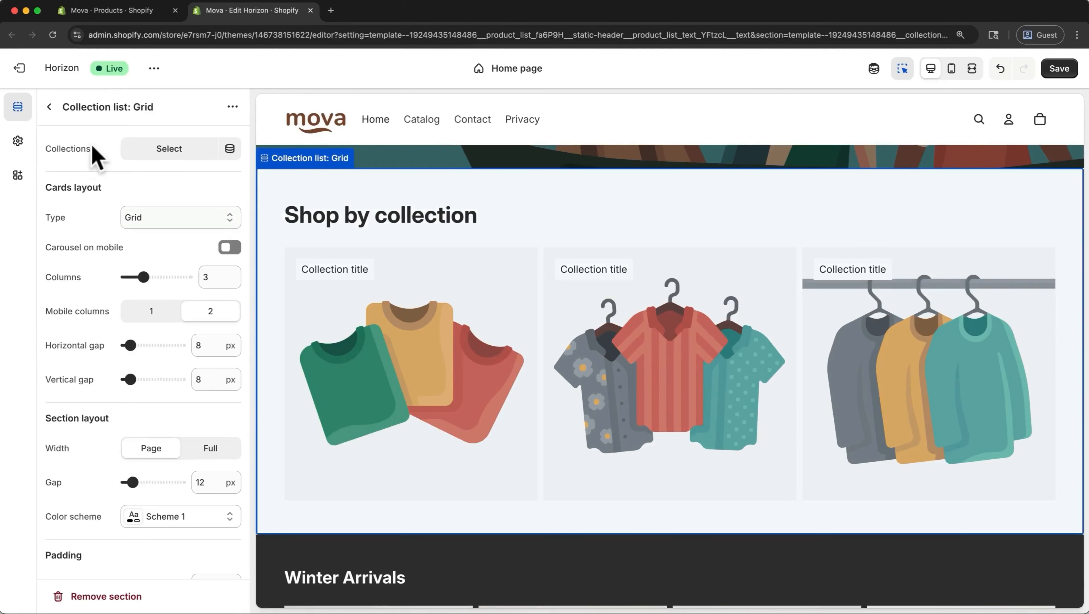
click(158, 154)
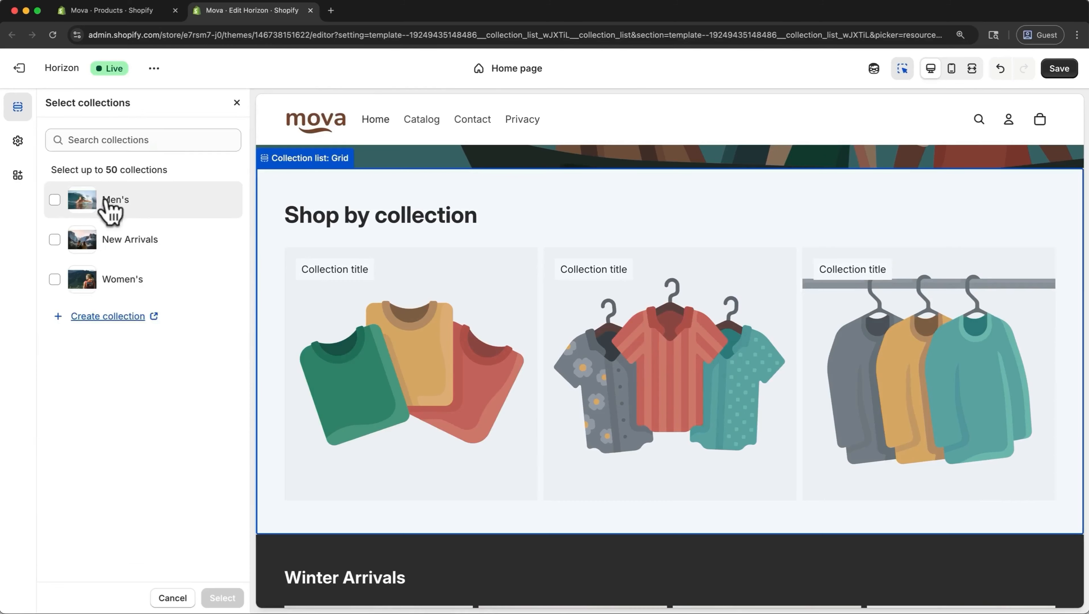
click(55, 200)
click(54, 239)
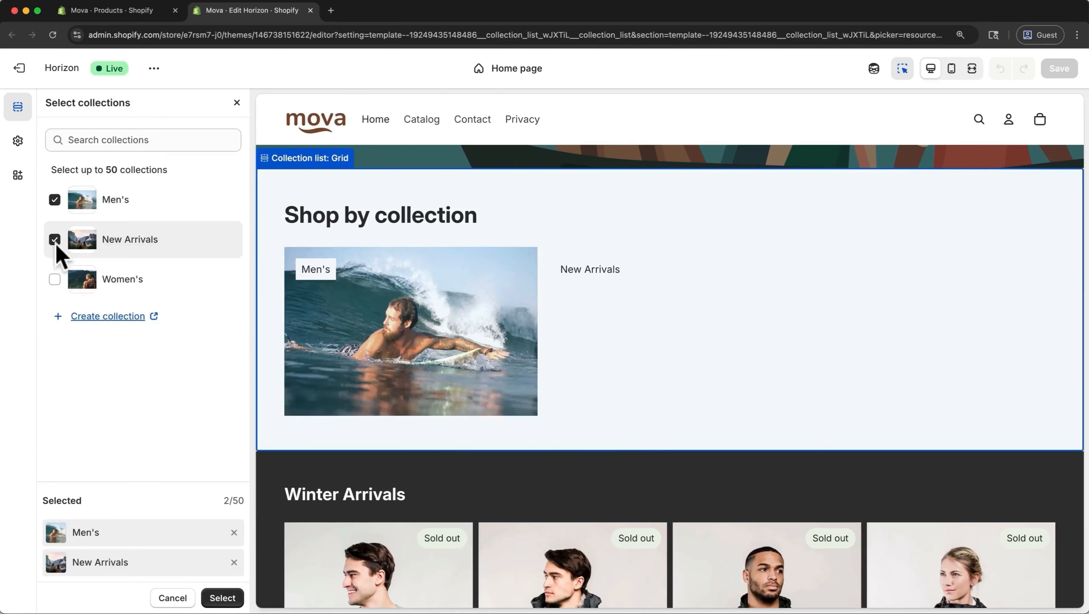
click(54, 280)
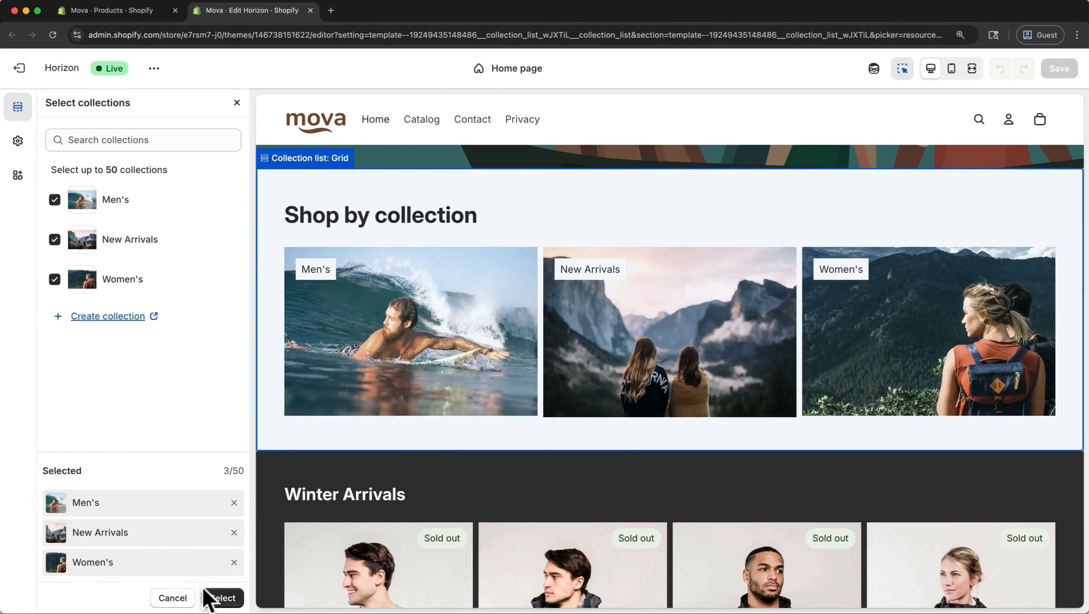
click(218, 598)
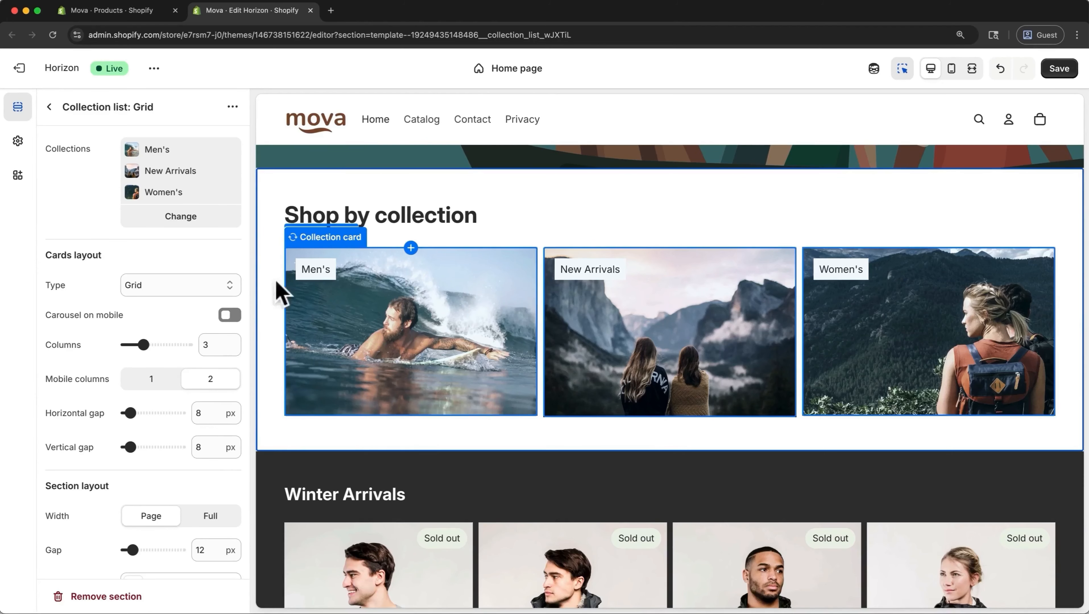
Set the collection list's card layout type to Carousel with 2 columns
click(229, 286)
click(209, 301)
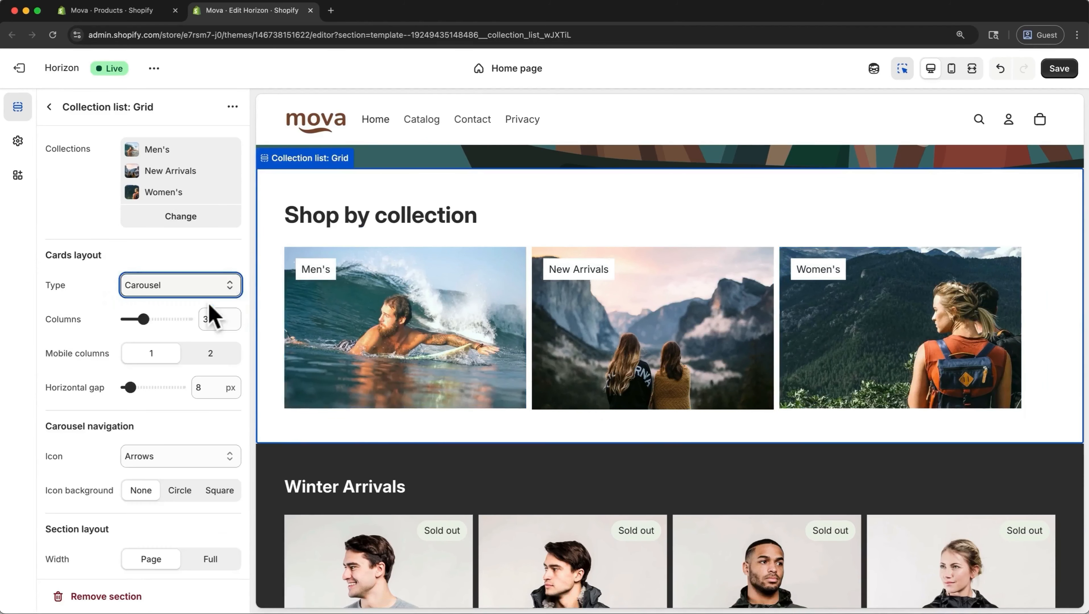
drag(145, 317, 134, 317)
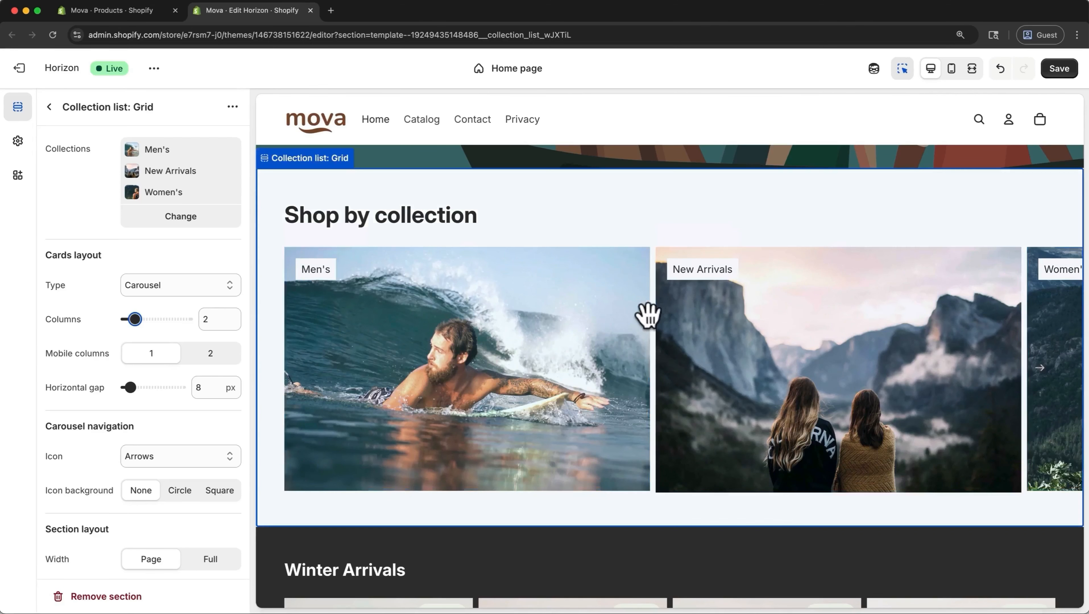
Reorder the collection list to Men's, Women's, New Arrivals by removing and re-adding New Arrivals
click(182, 216)
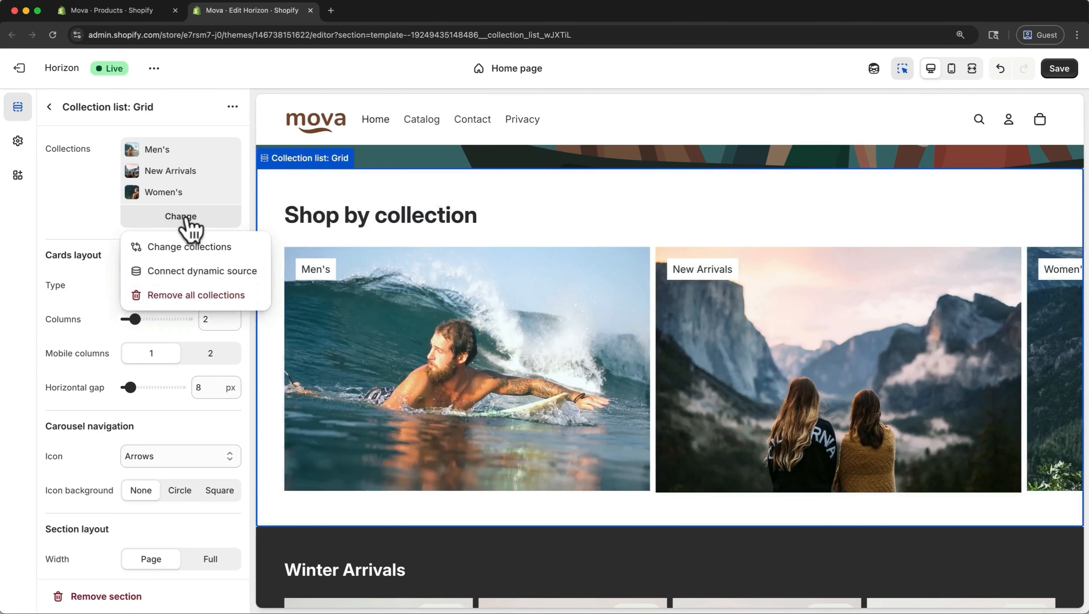
click(200, 248)
drag(198, 245, 117, 248)
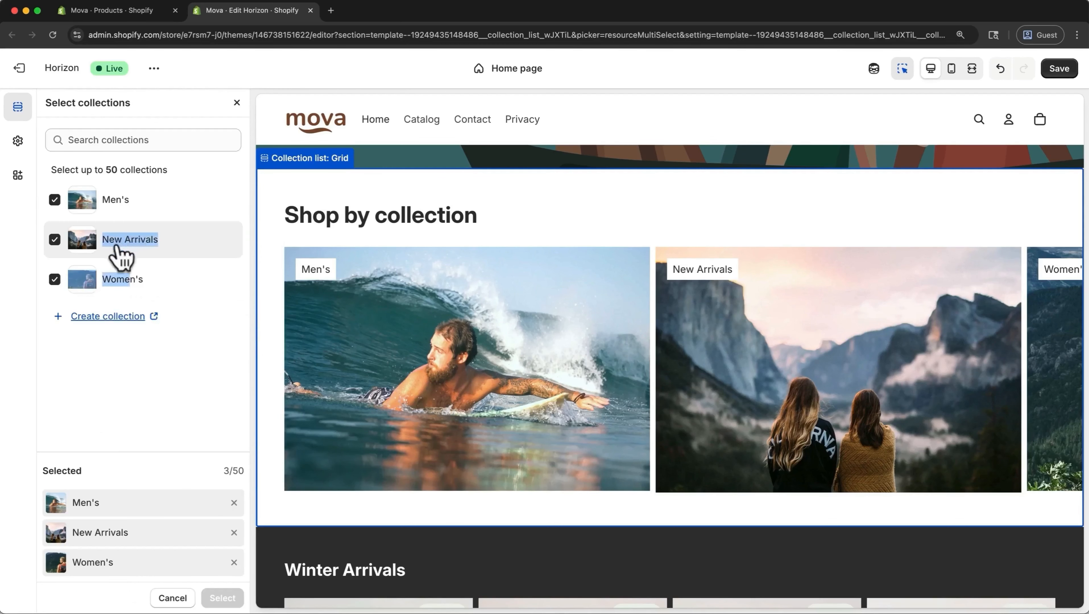
click(55, 241)
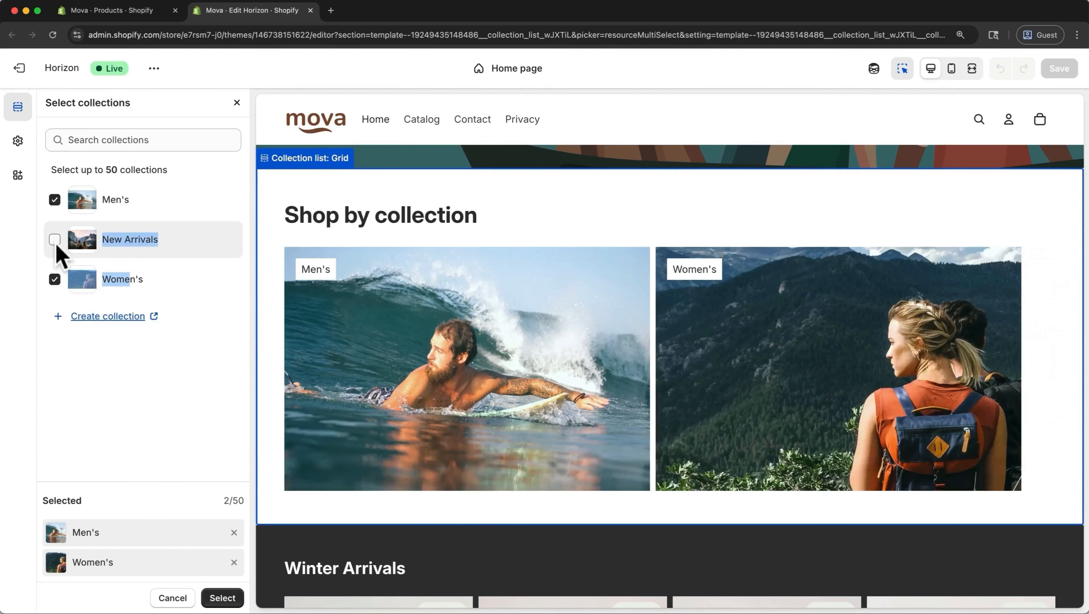
click(55, 240)
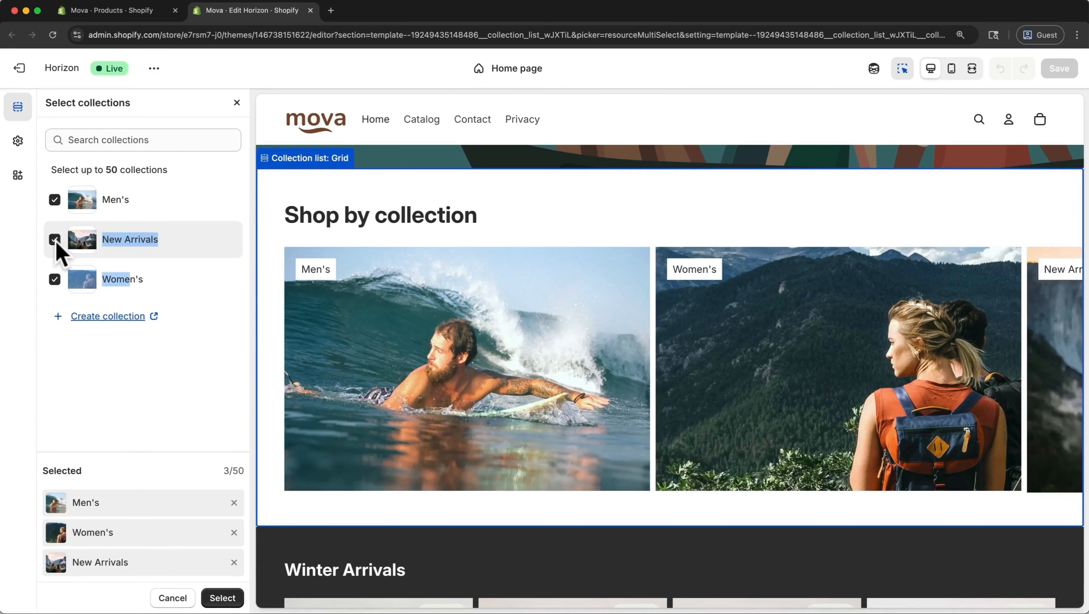
click(221, 598)
Set the Collection list: Grid section's color scheme to Scheme 3
scroll(175, 555, down, 5)
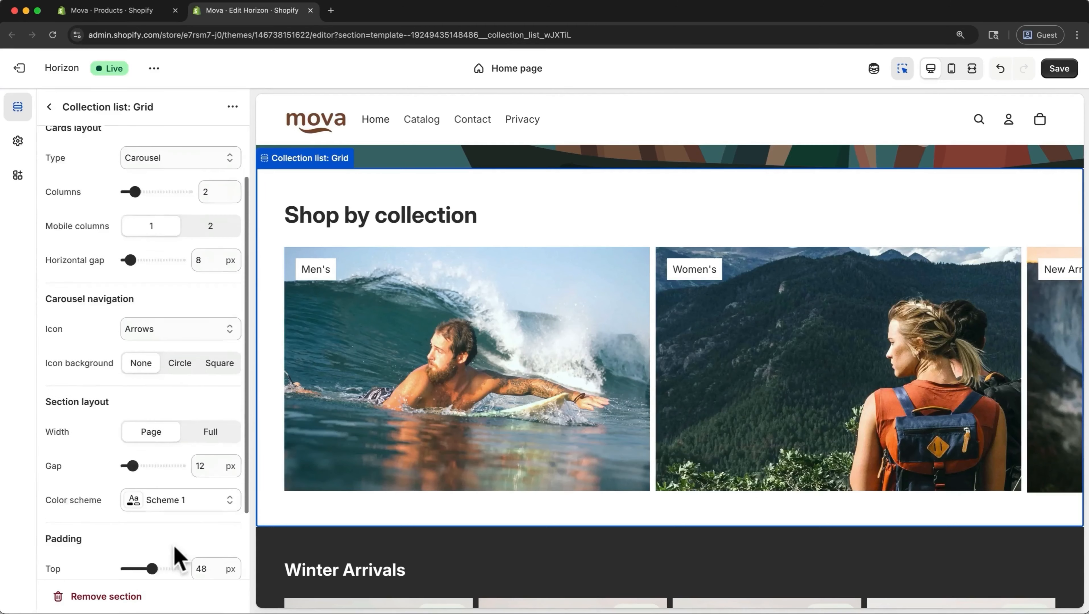
click(215, 418)
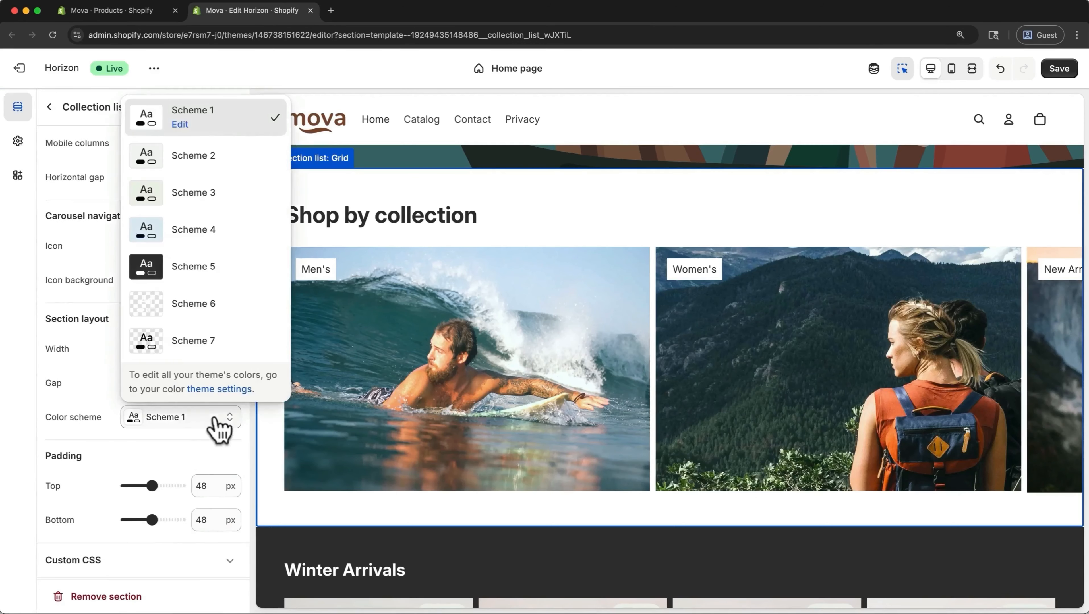
click(232, 196)
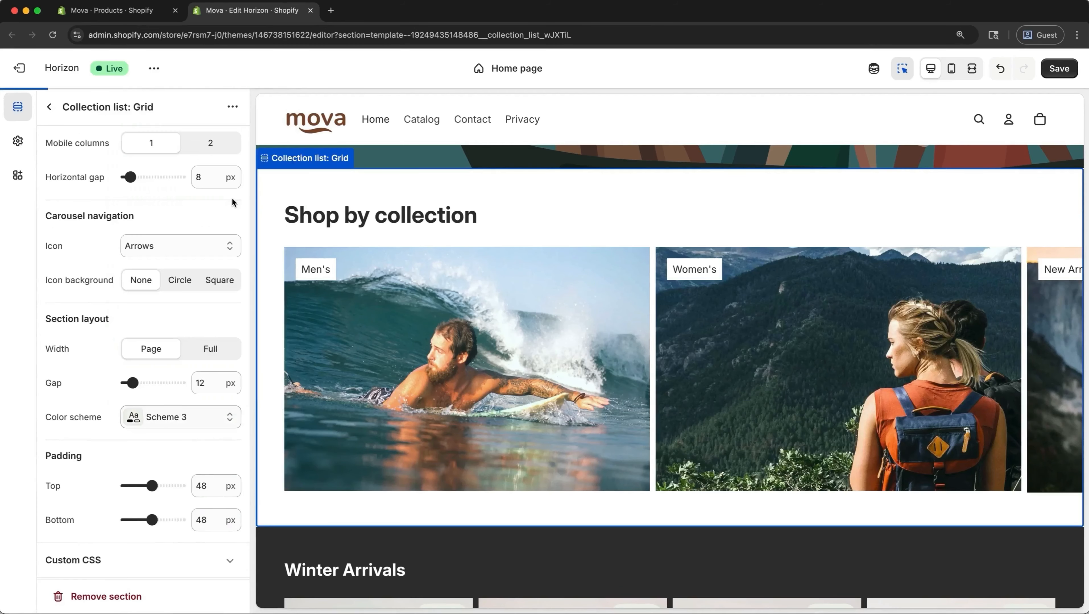
Return to the home page sections, hide the Hero section and save the theme
click(49, 108)
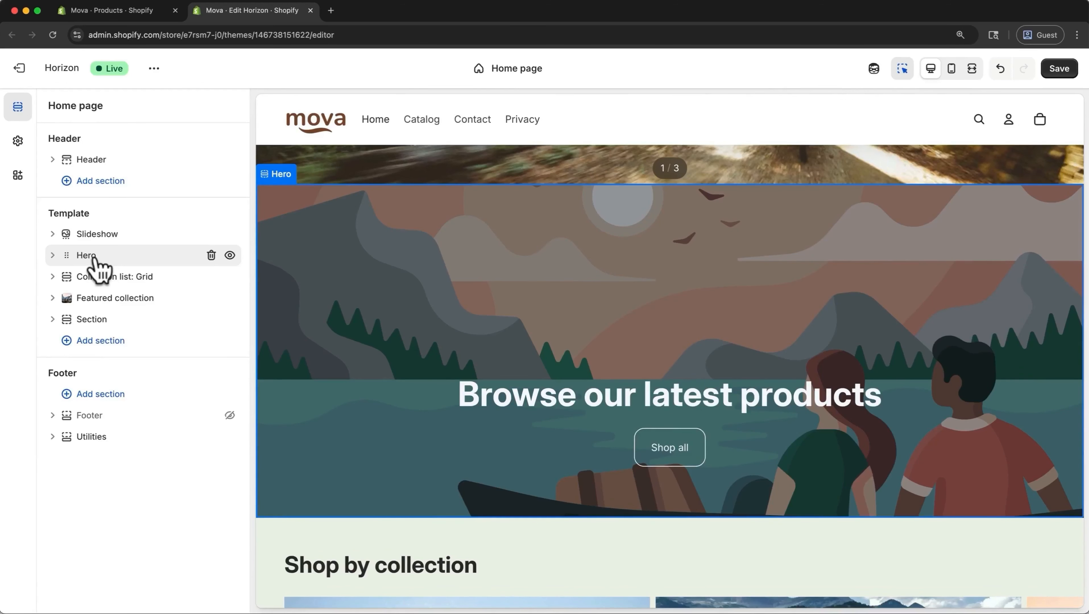
click(230, 255)
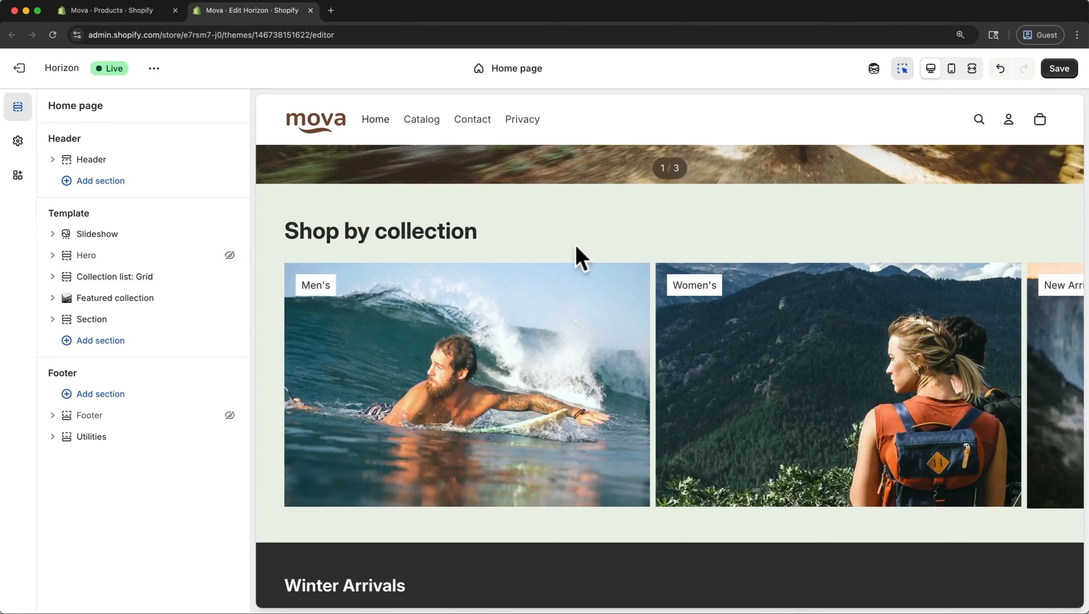
click(1062, 68)
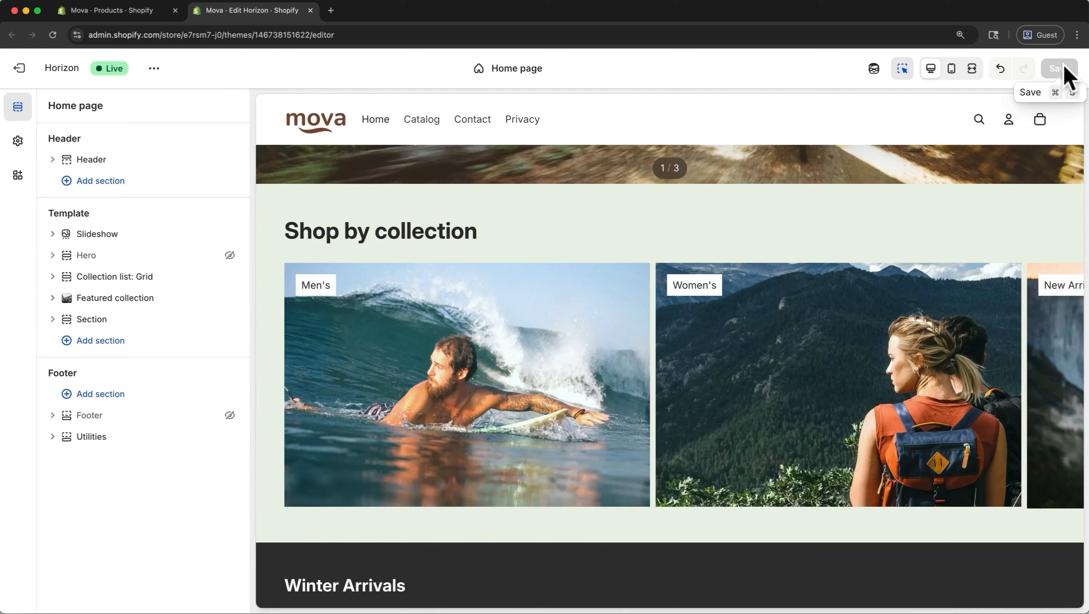
Switch to the Shopify admin, open the store's Policies settings and publish the Terms of service from the template
click(138, 13)
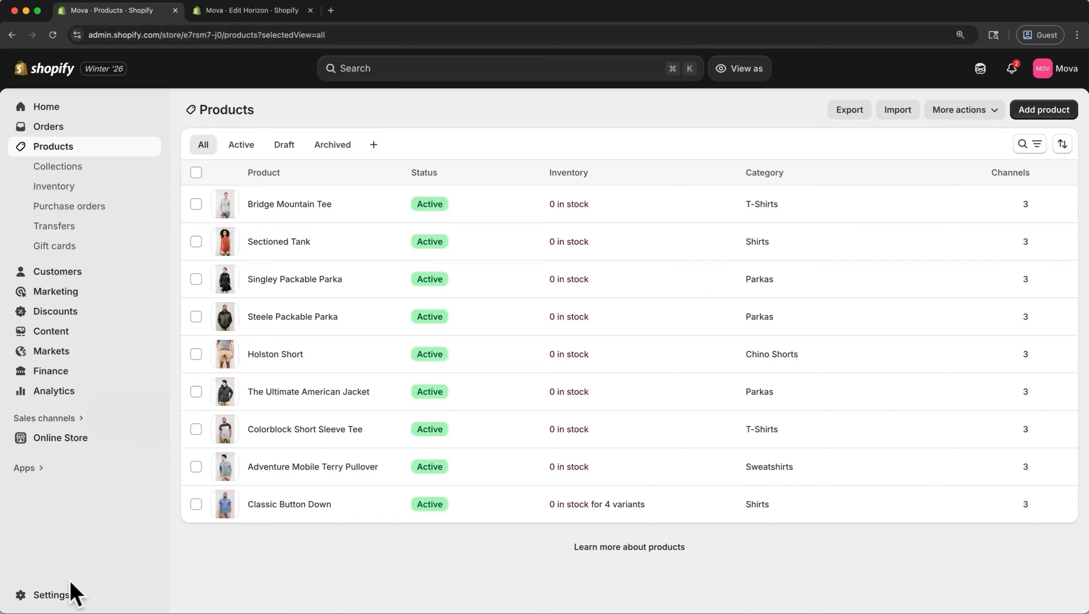
click(64, 596)
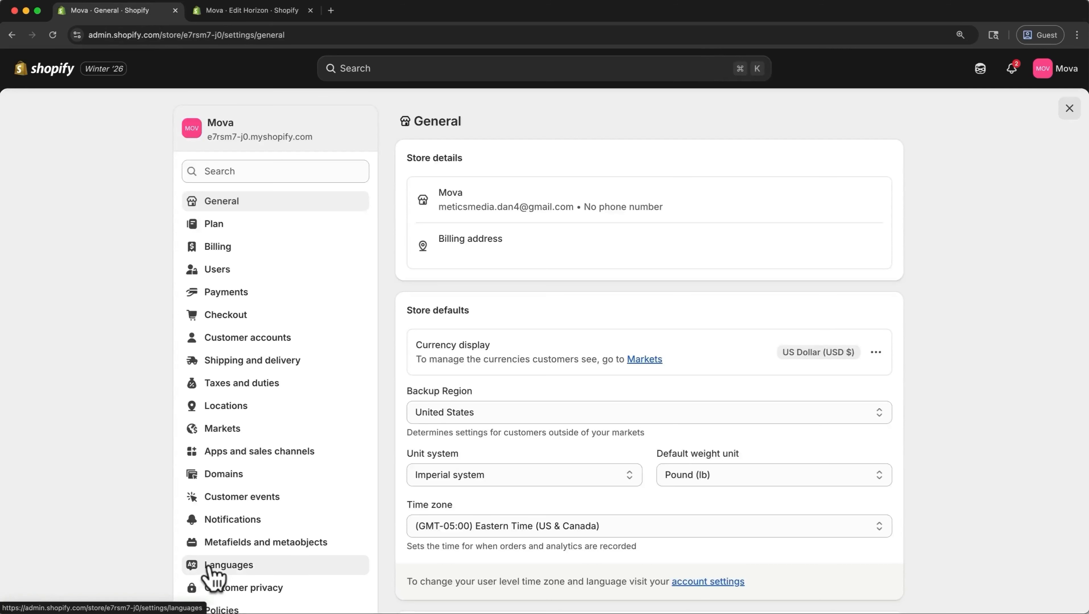
click(225, 608)
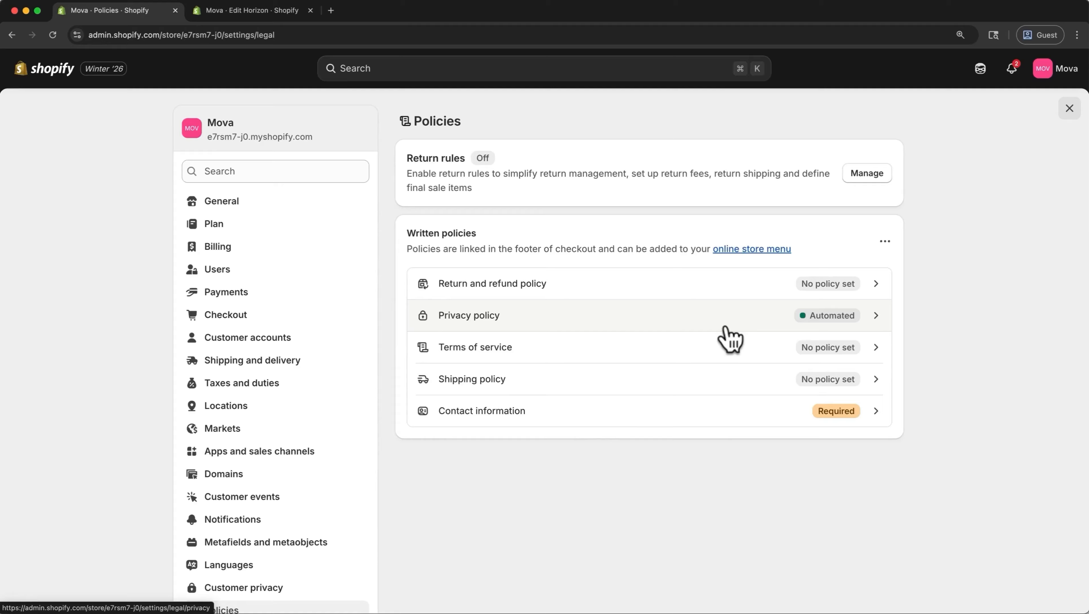
click(812, 349)
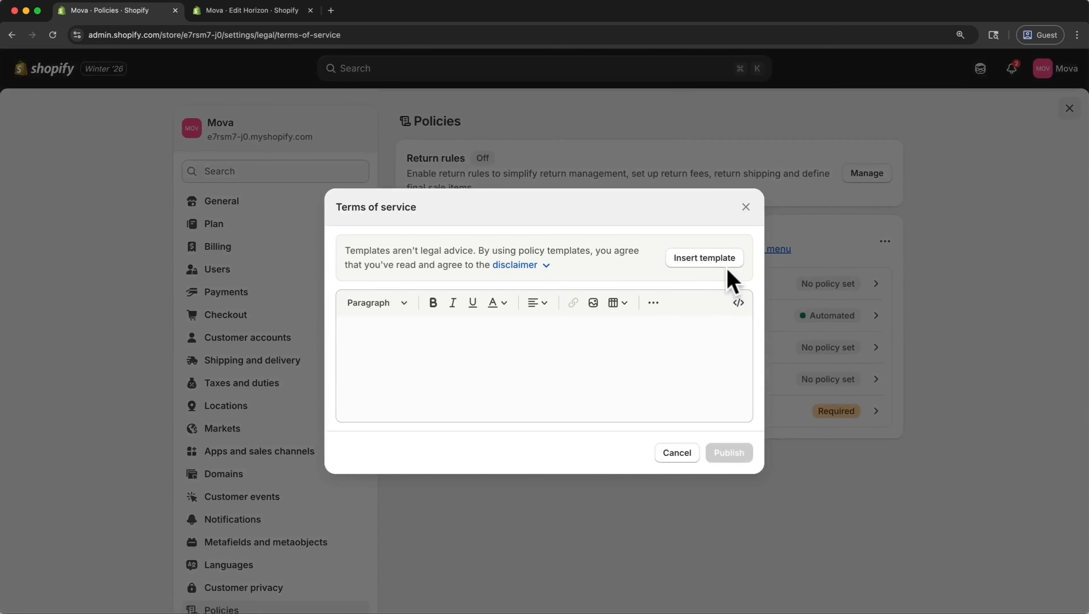
click(721, 258)
scroll(726, 259, down, 1)
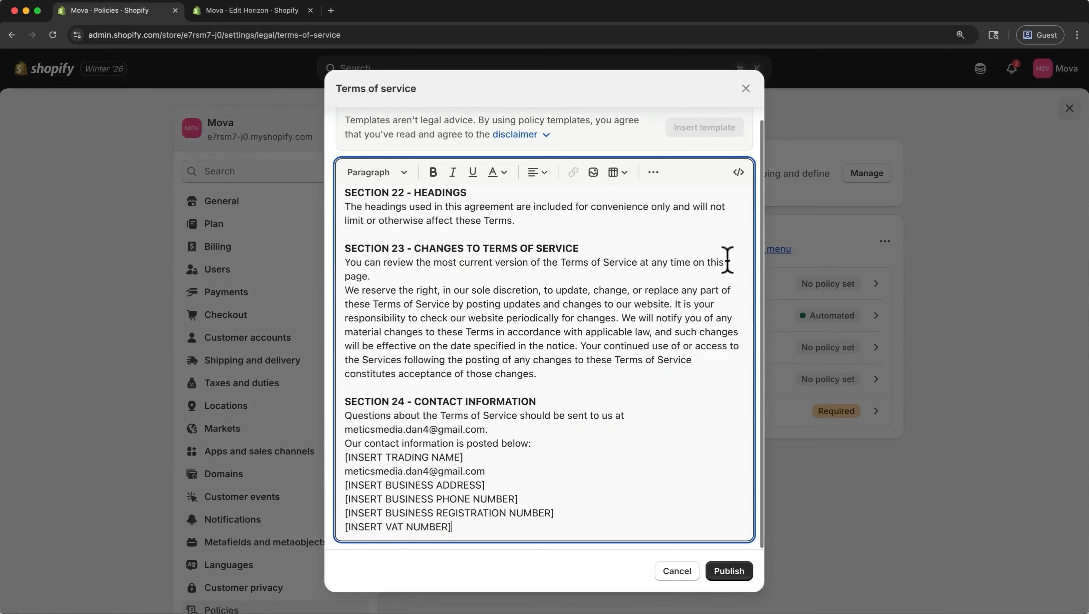
click(726, 573)
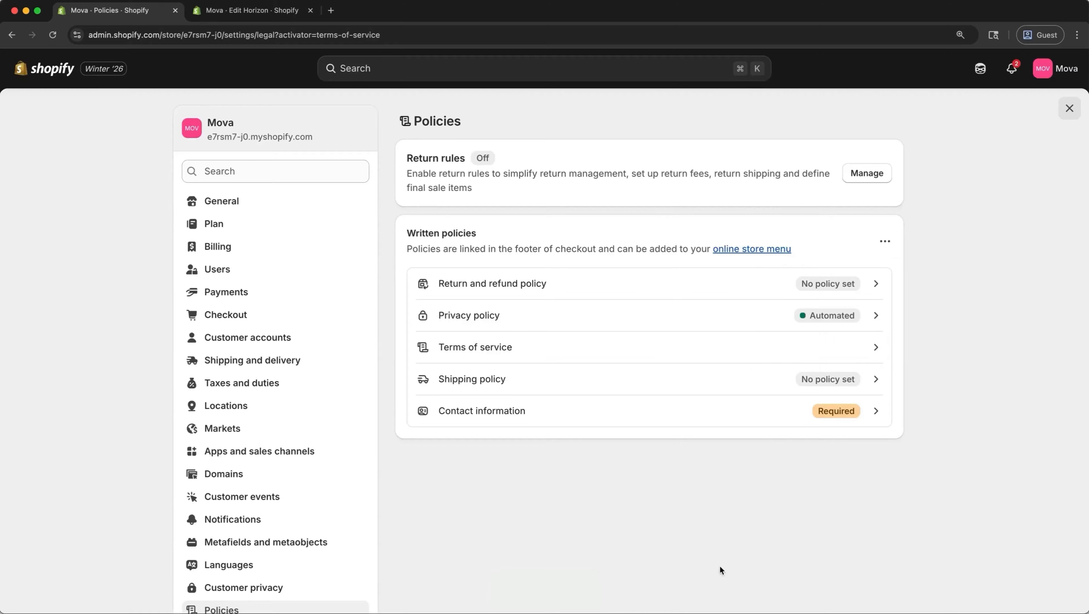
Publish a shipping policy reading "draft shipping" and the Contact information policy from its template
click(770, 377)
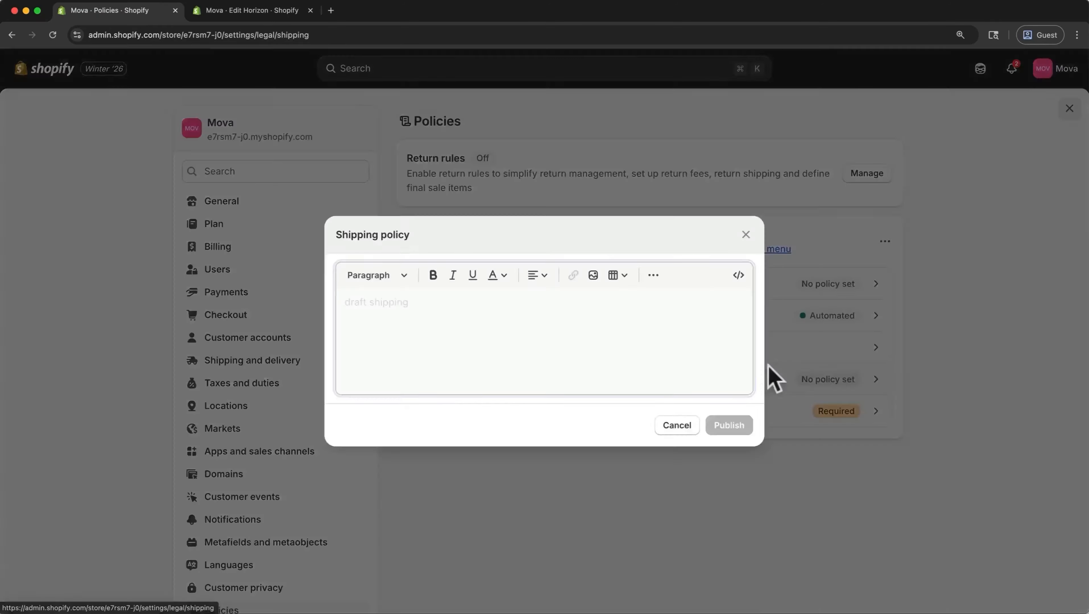
click(727, 426)
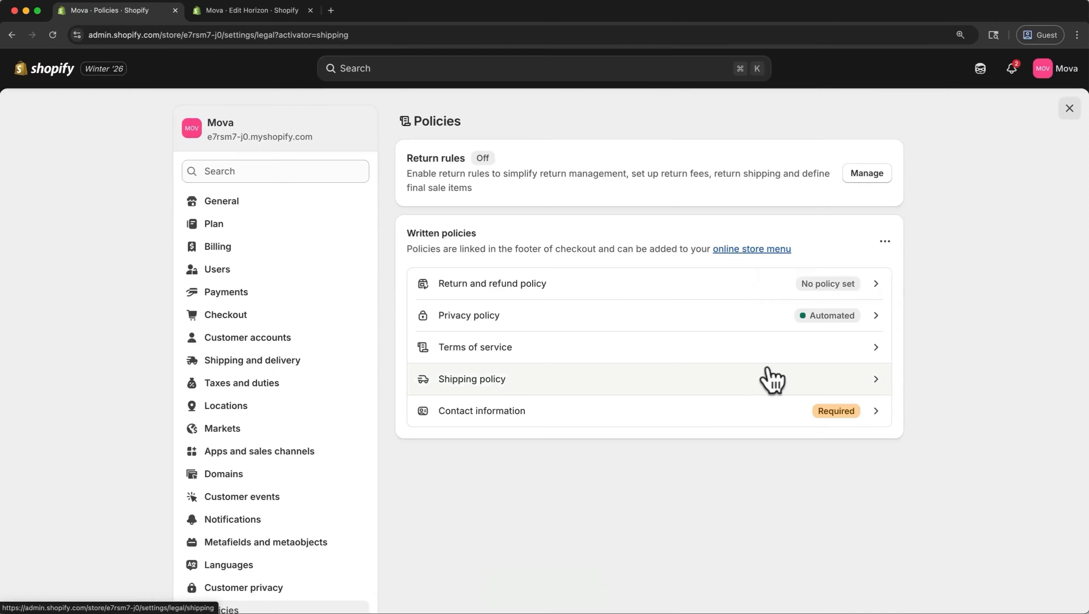
click(847, 415)
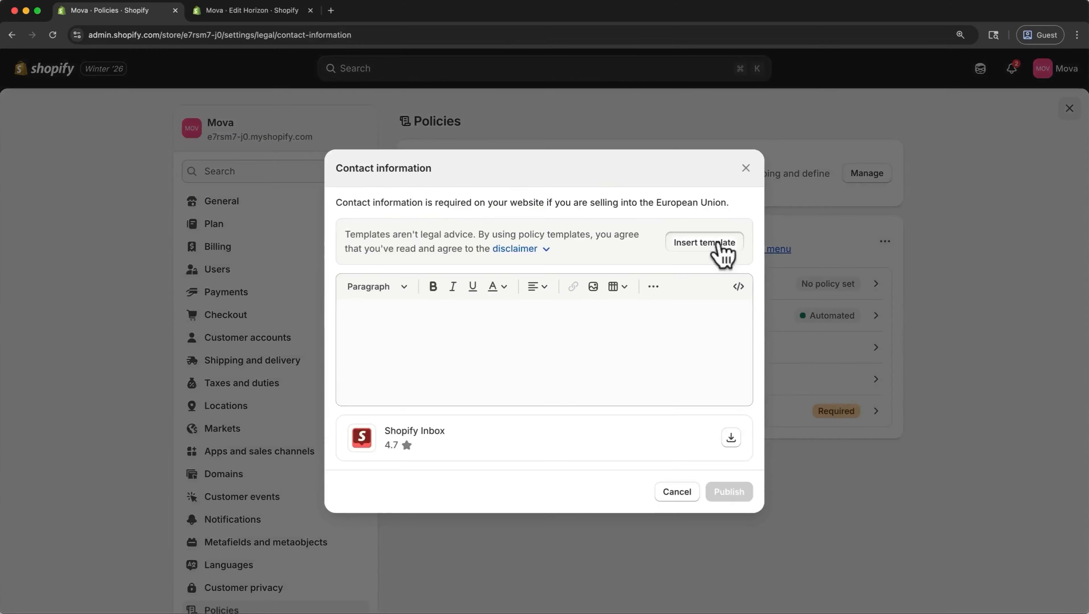
click(705, 219)
click(723, 515)
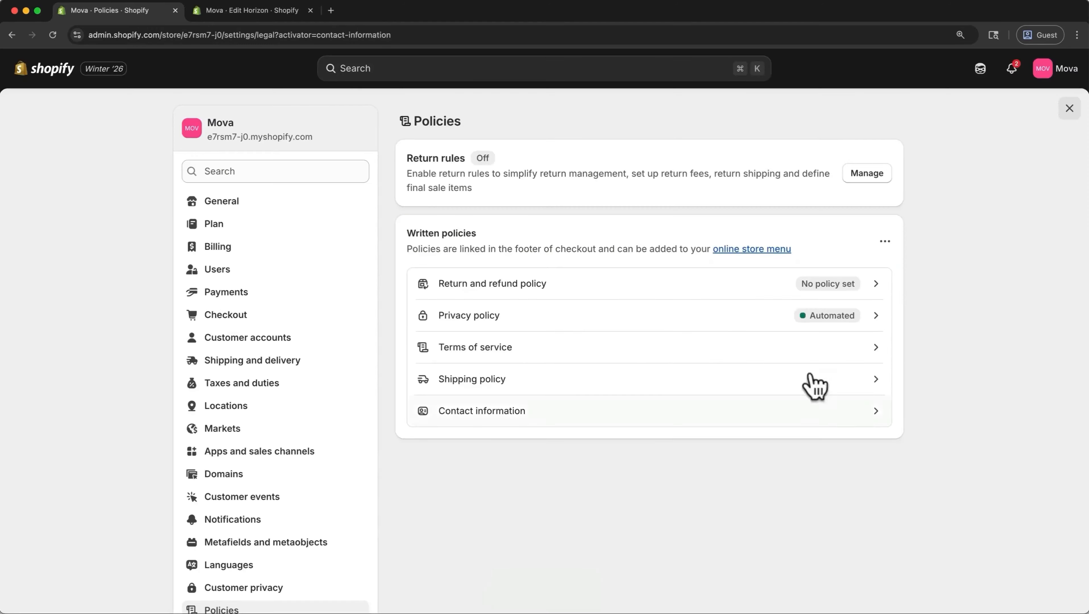
Insert the template into the Return and refund policy and publish it
click(834, 289)
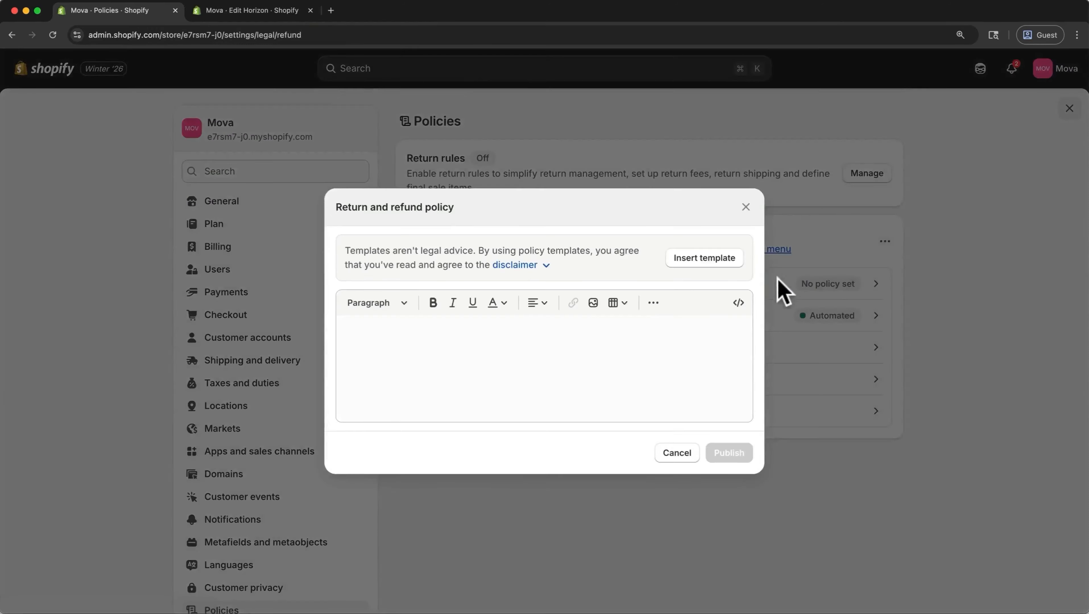
click(729, 265)
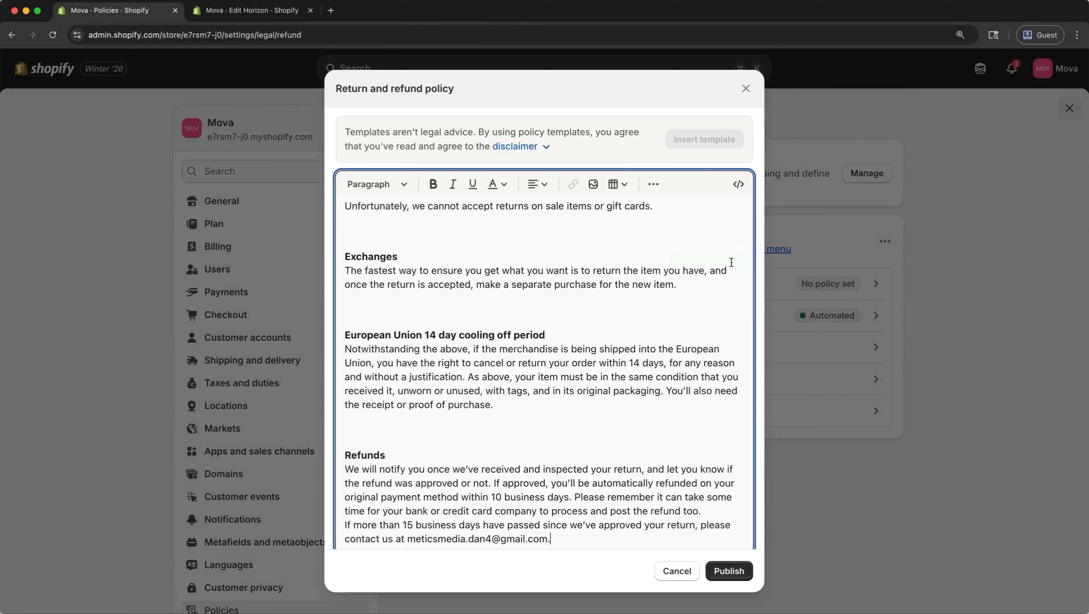
click(742, 575)
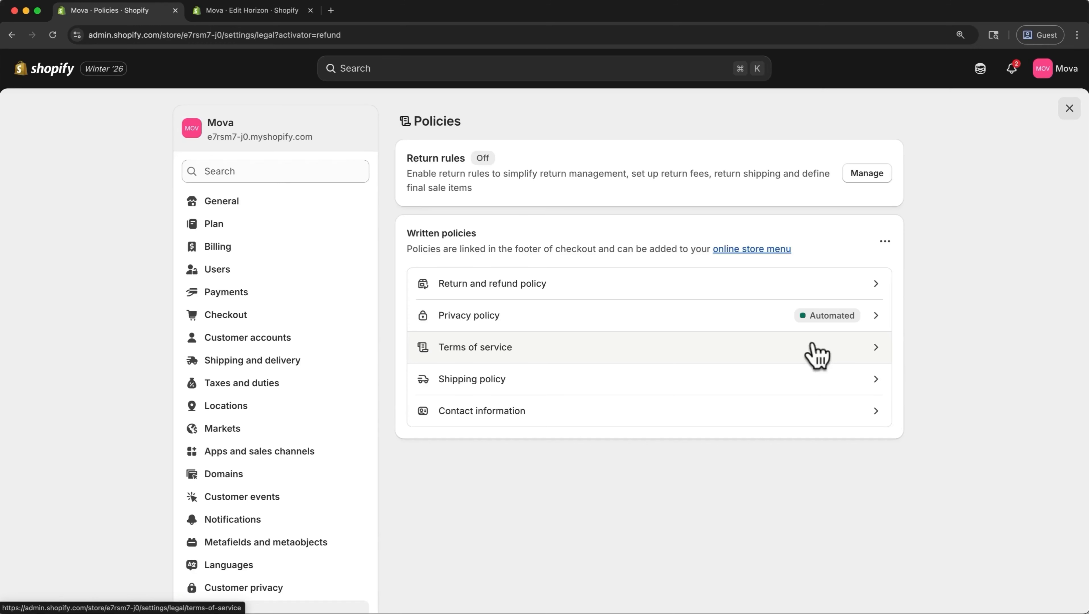
Switch to the Horizon theme editor and expand the footer's Utilities section to check its policy links block
click(268, 11)
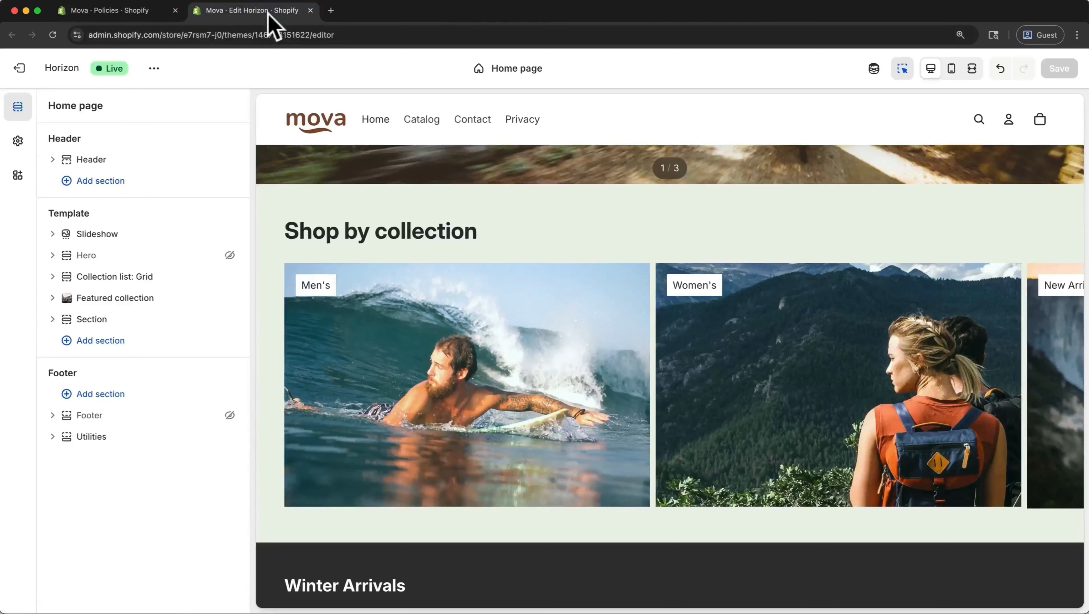
scroll(512, 356, down, 10)
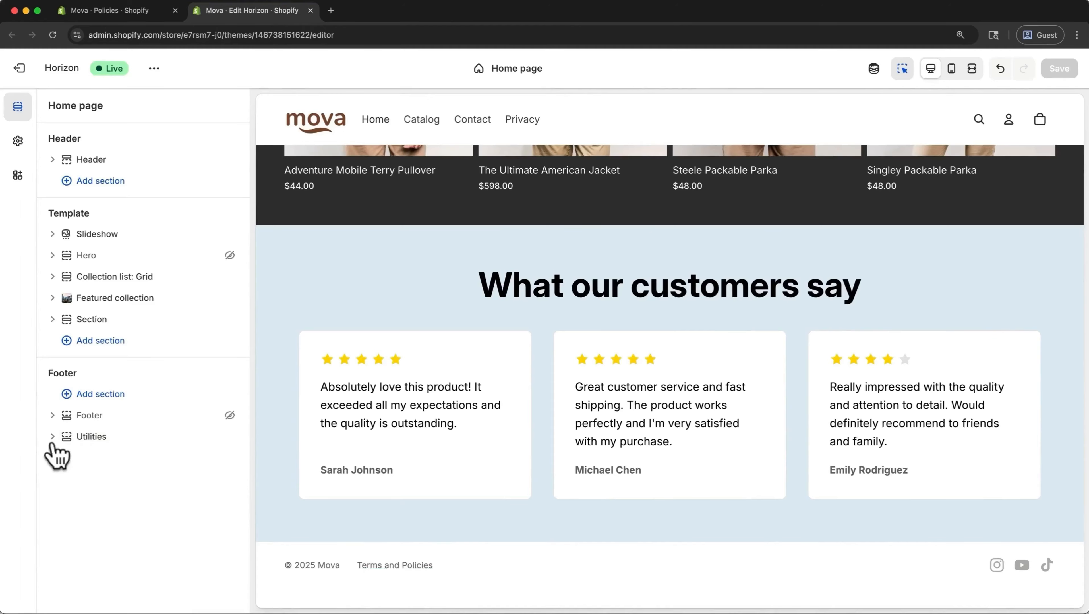
click(52, 437)
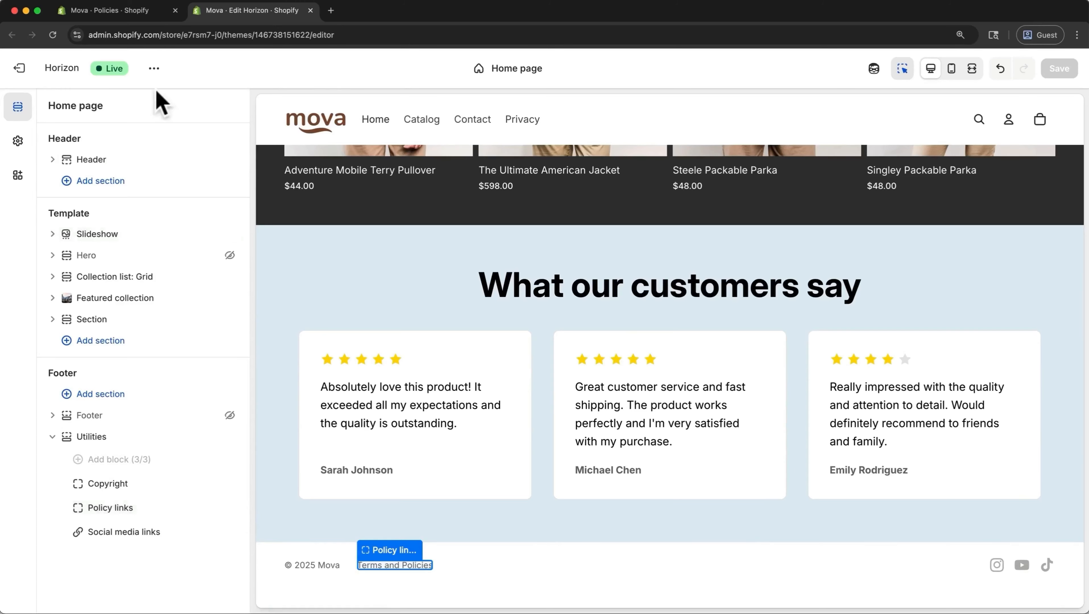
View the live store with the preview bar hidden, check the Terms and Policies link in the footer and close the preview
click(154, 69)
click(120, 204)
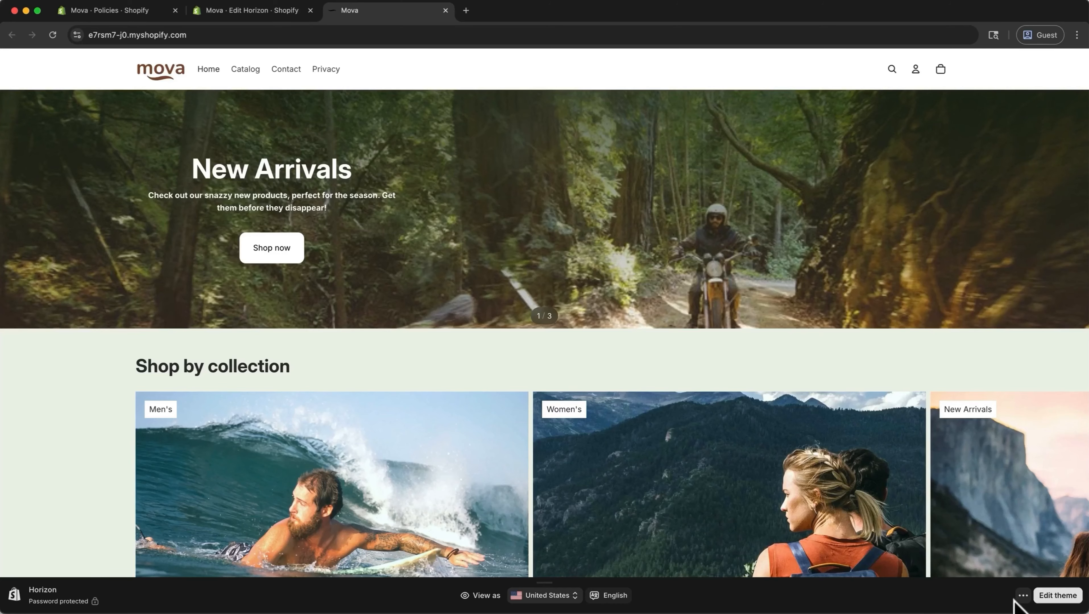
click(1023, 596)
click(1033, 572)
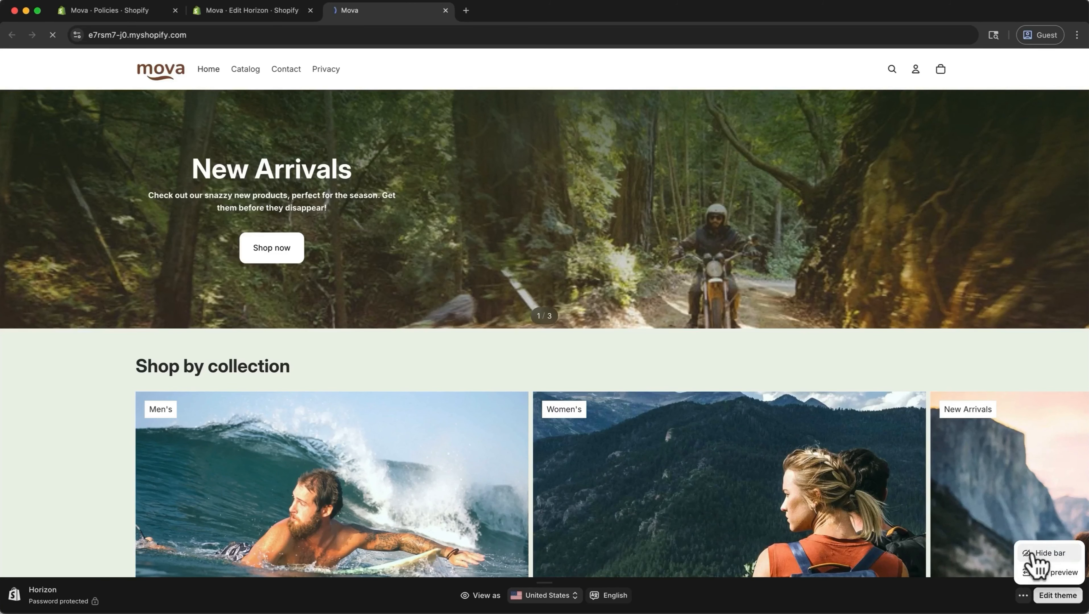
scroll(1037, 568, down, 2)
scroll(1035, 566, down, 15)
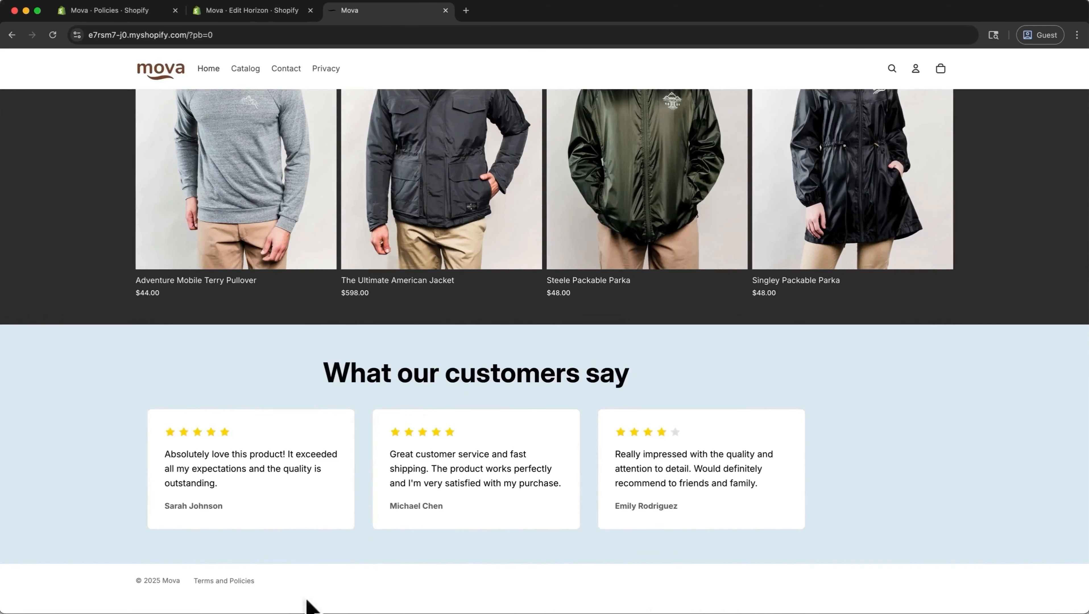
click(226, 585)
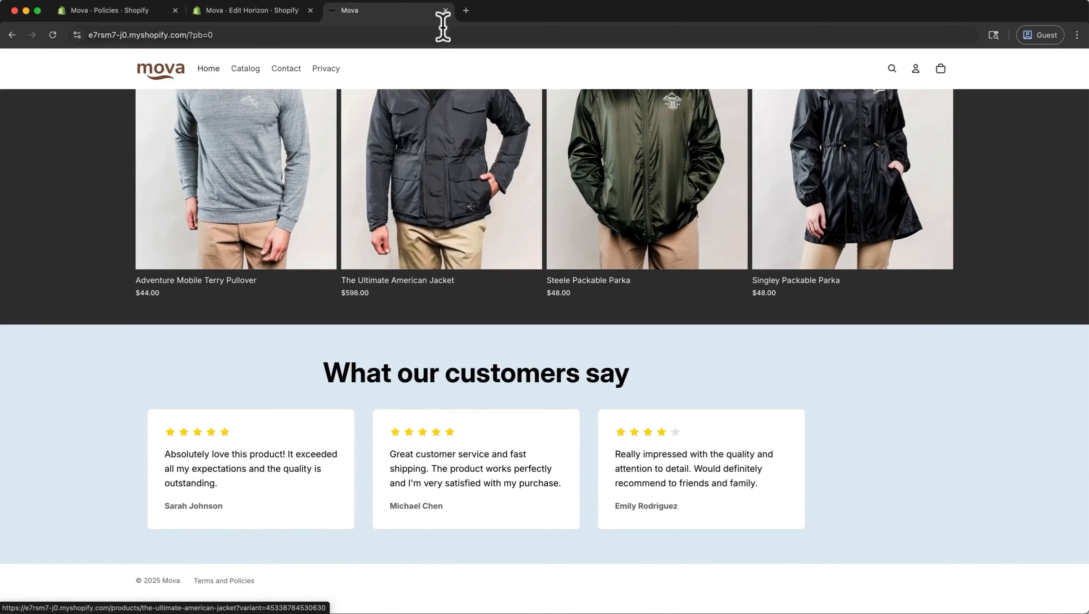
click(446, 10)
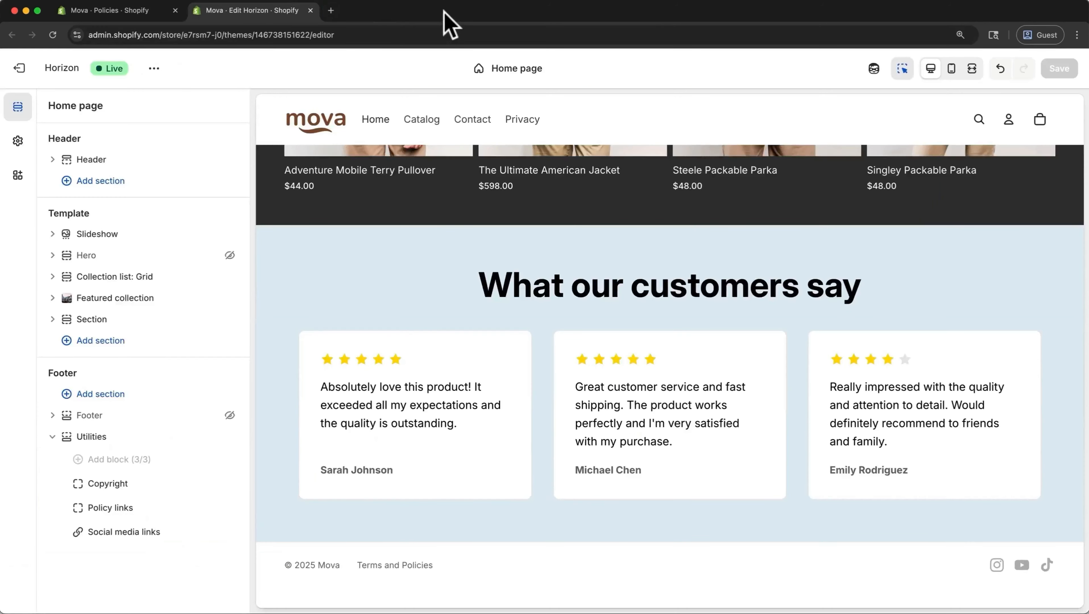
Switch to the Shopify admin, open the Payments settings and review the Shopify Payments account setup and the other payment options
click(141, 11)
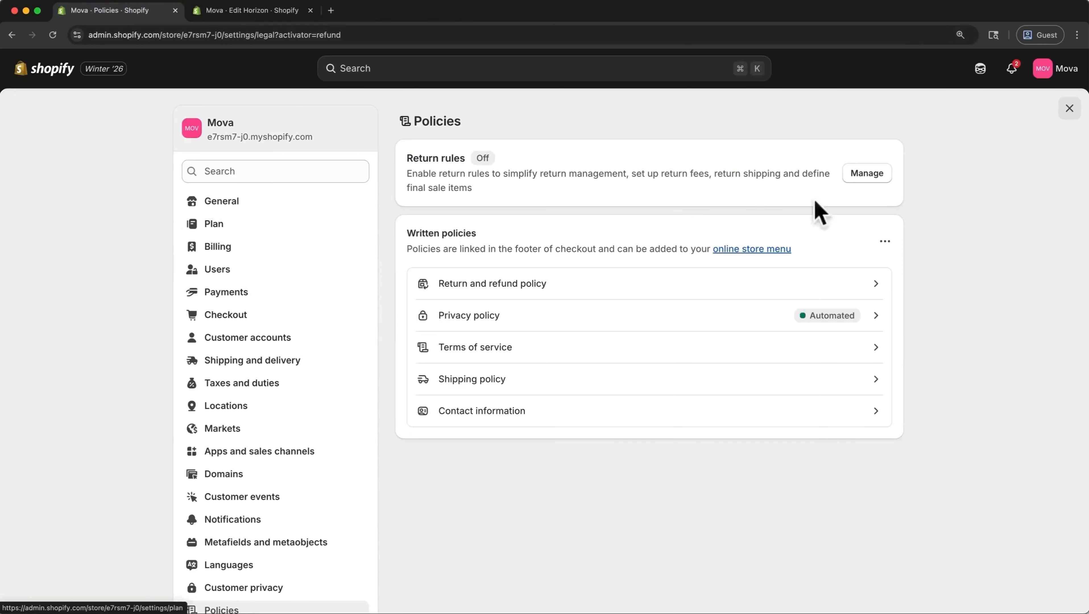
click(1070, 108)
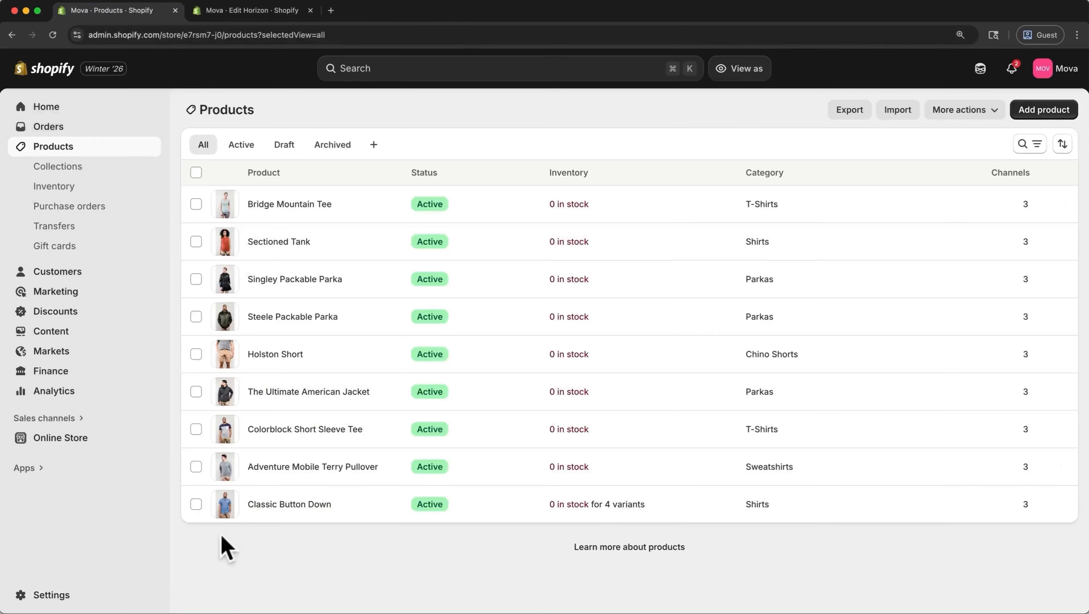
click(46, 603)
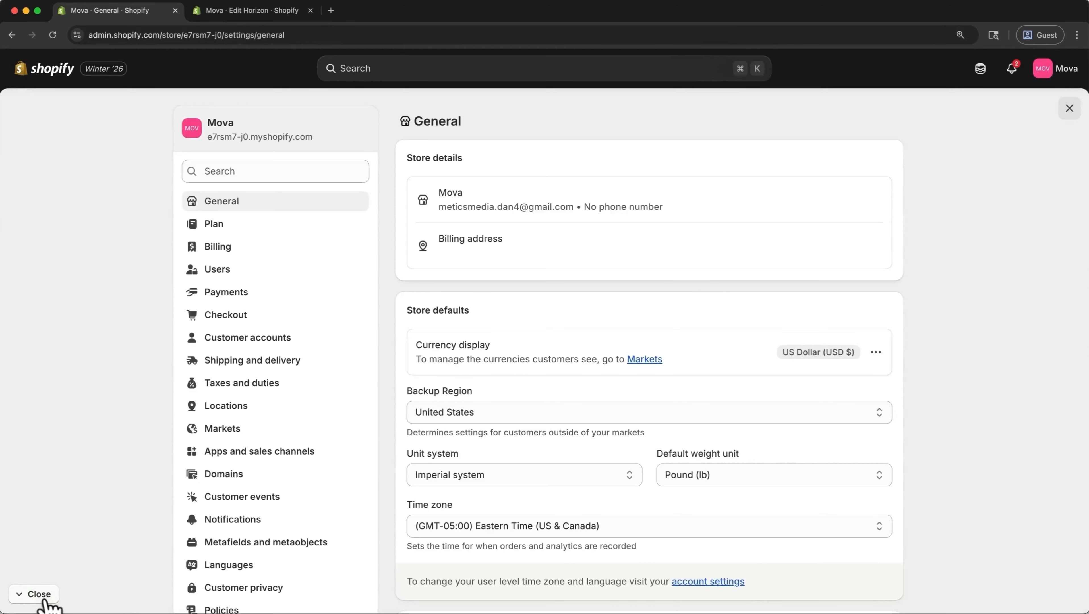
click(221, 297)
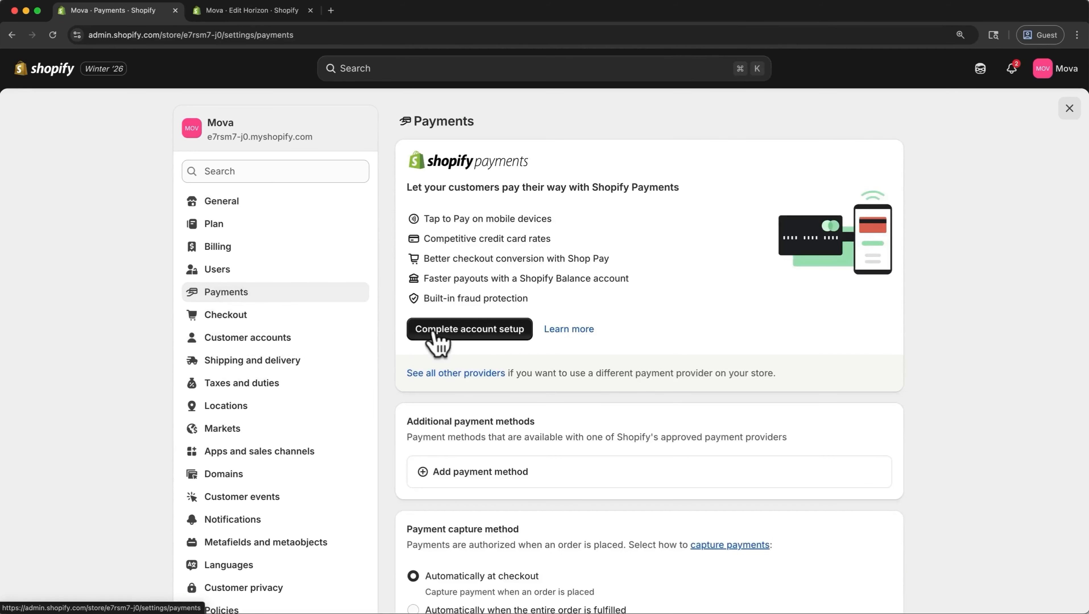
click(437, 339)
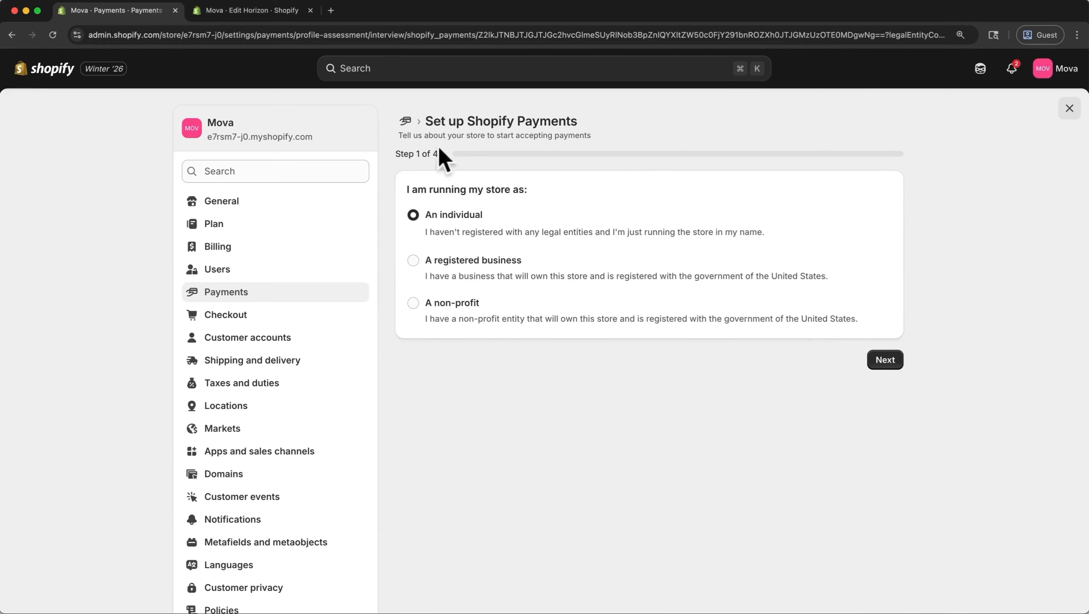
click(406, 121)
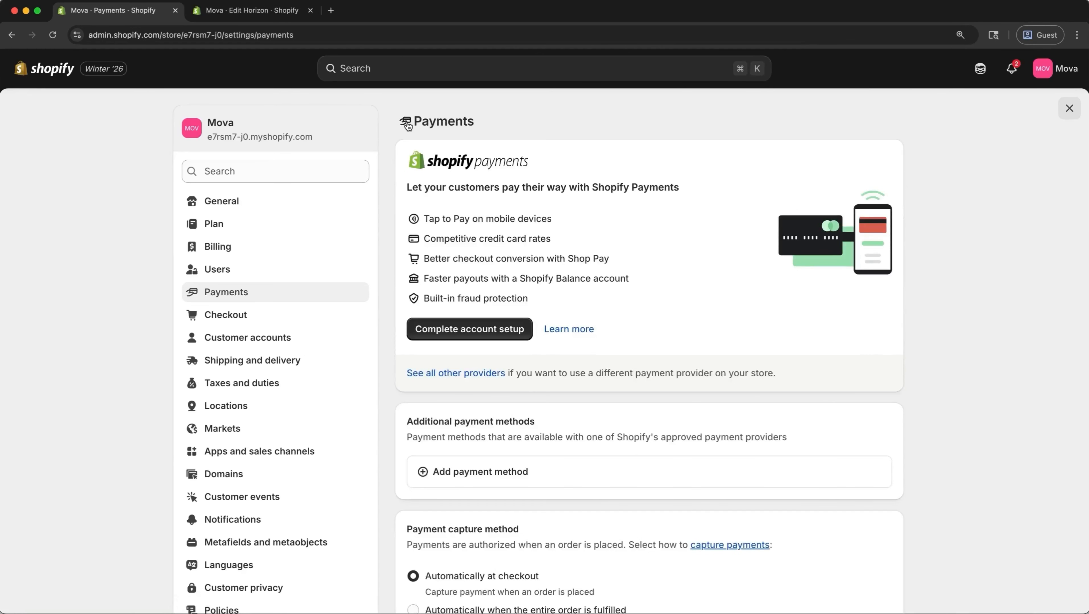
scroll(527, 361, down, 3)
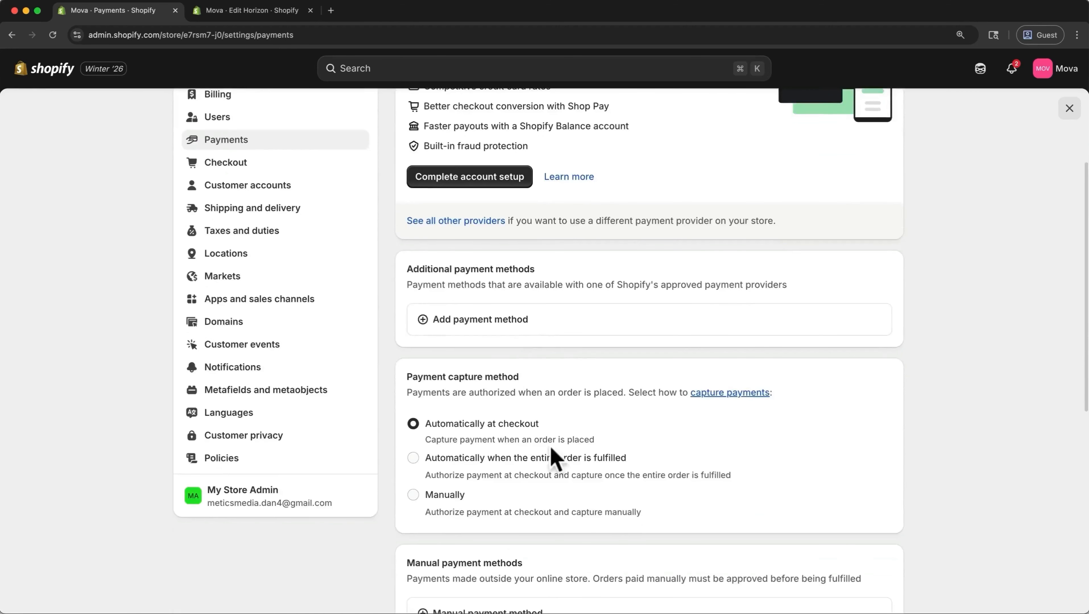
scroll(644, 469, down, 6)
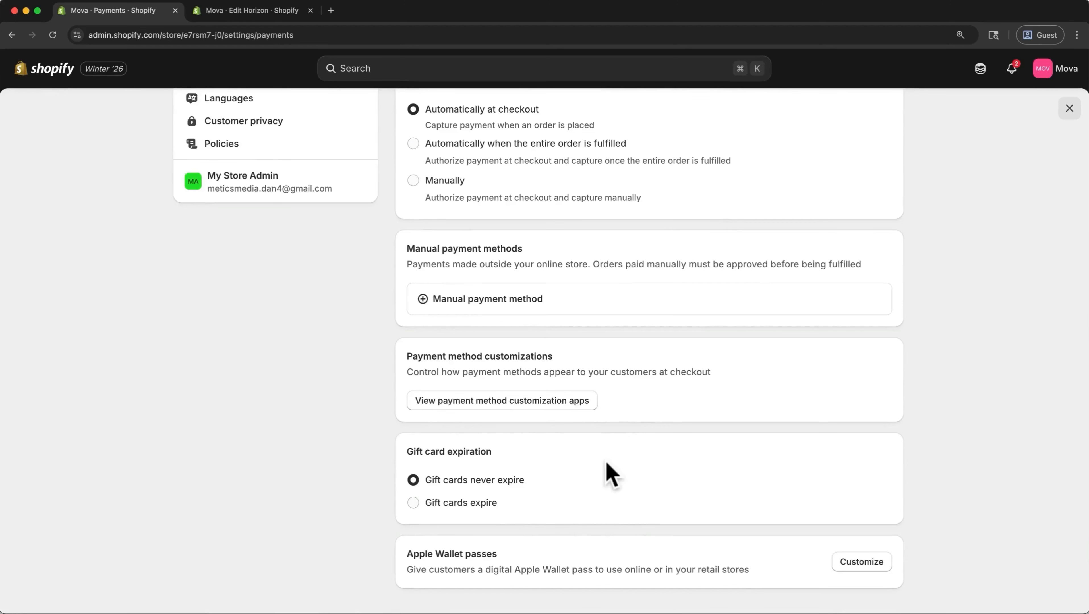
scroll(608, 464, up, 9)
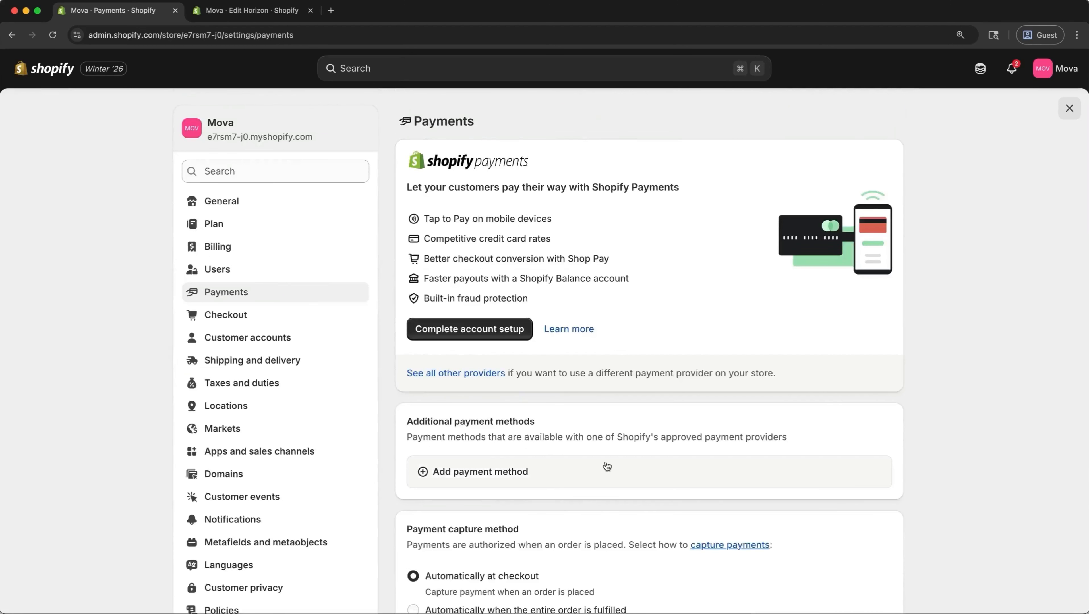
Review the Shipping and delivery settings, including the general shipping rates profile, and open the Taxes and duties settings
click(265, 366)
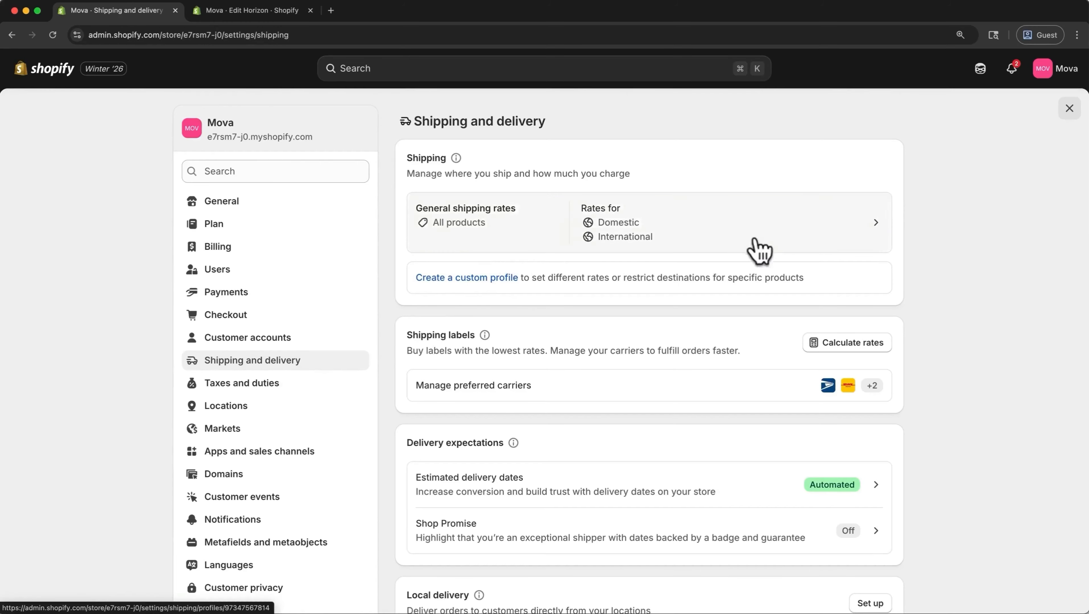
click(775, 235)
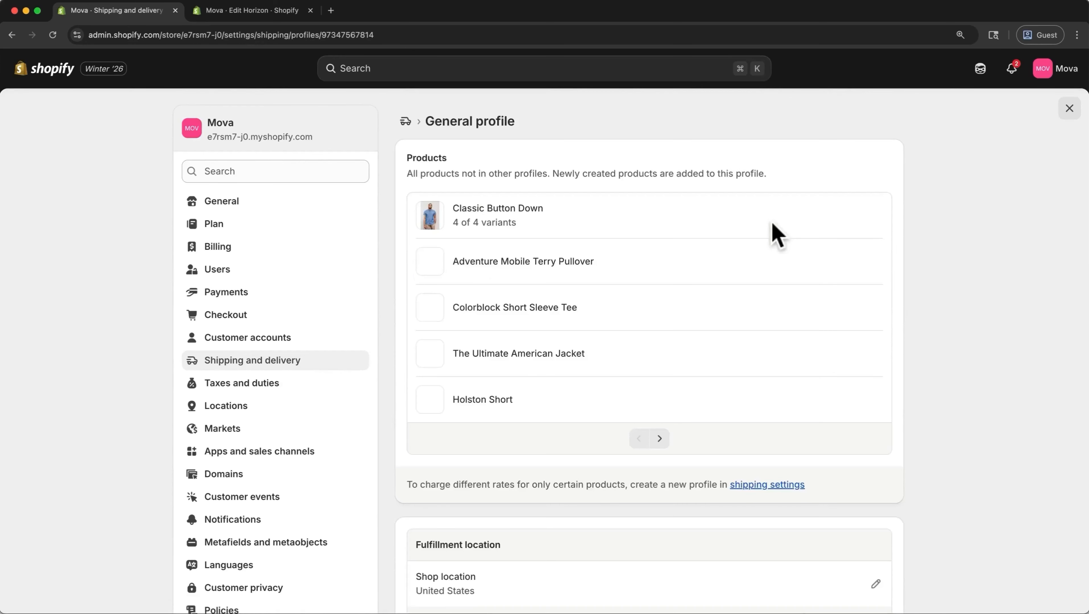
click(406, 122)
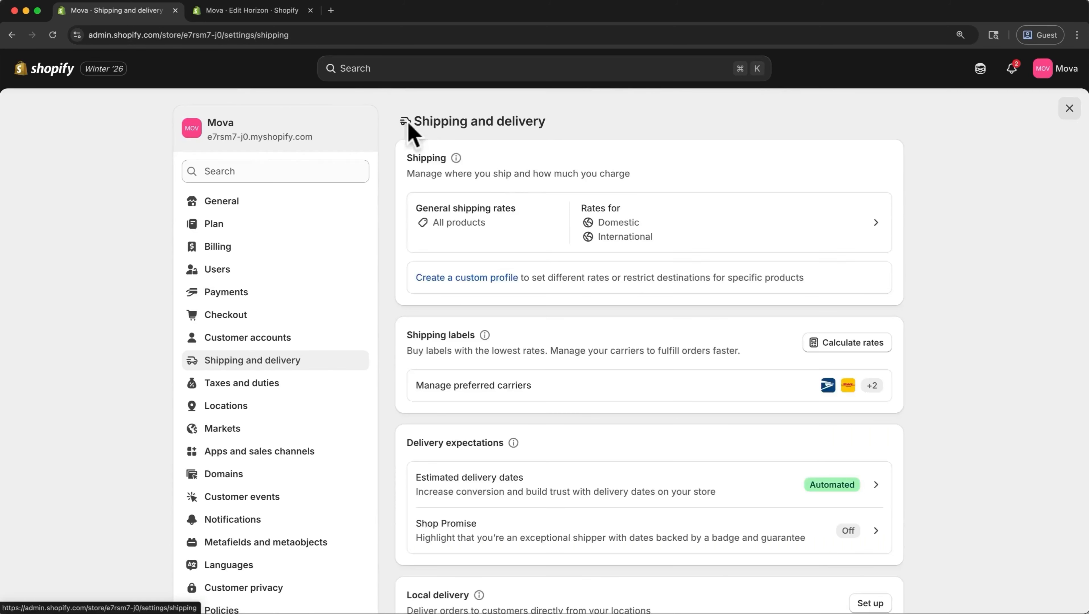
scroll(558, 408, down, 4)
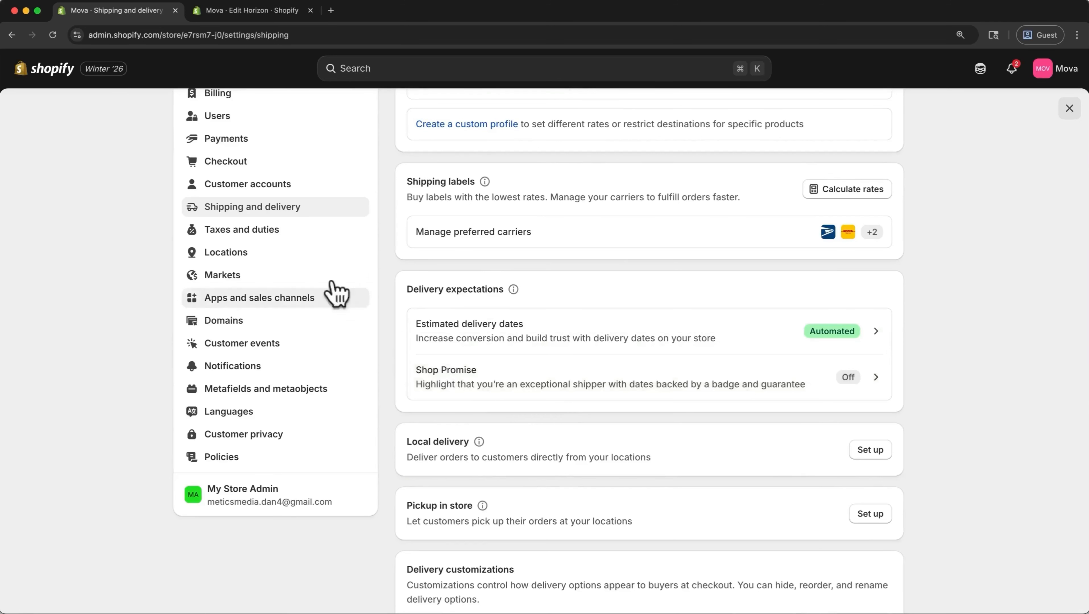
click(282, 232)
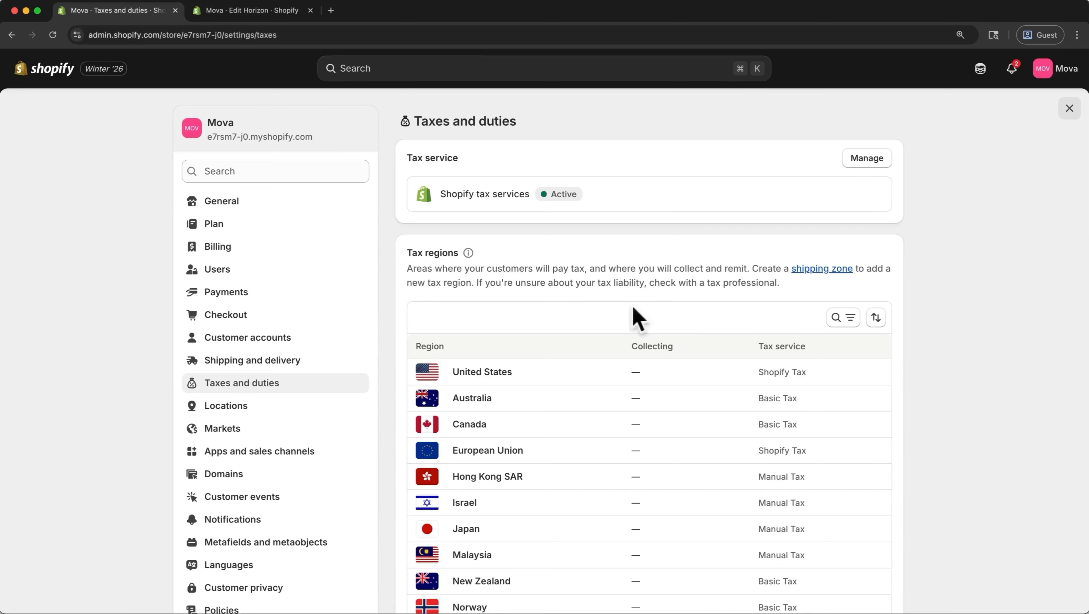
Review the store profile and billing information forms in the General settings, closing each without changes
click(237, 205)
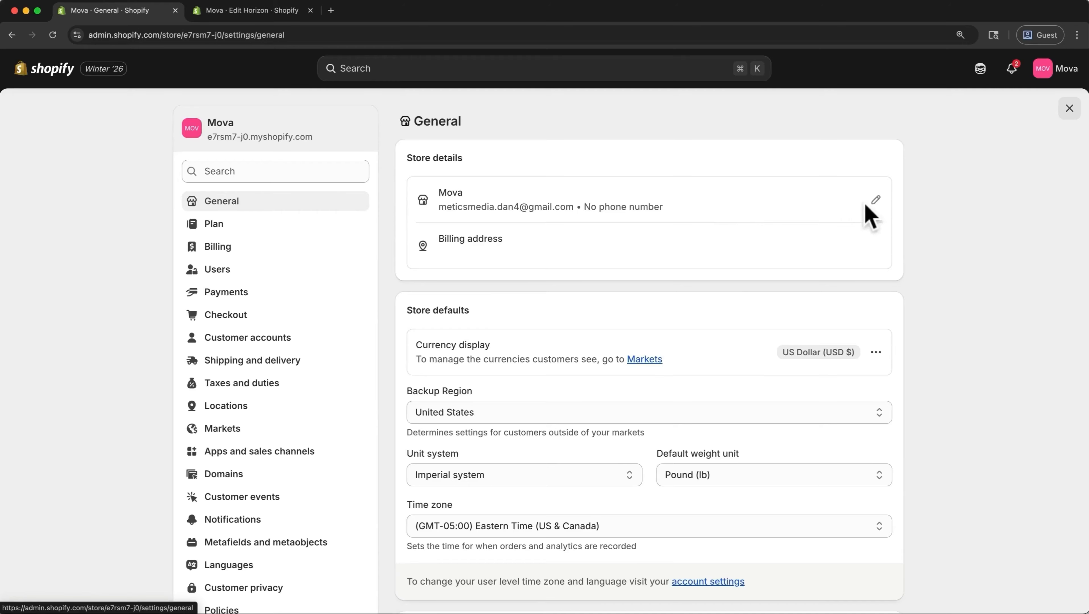
click(873, 201)
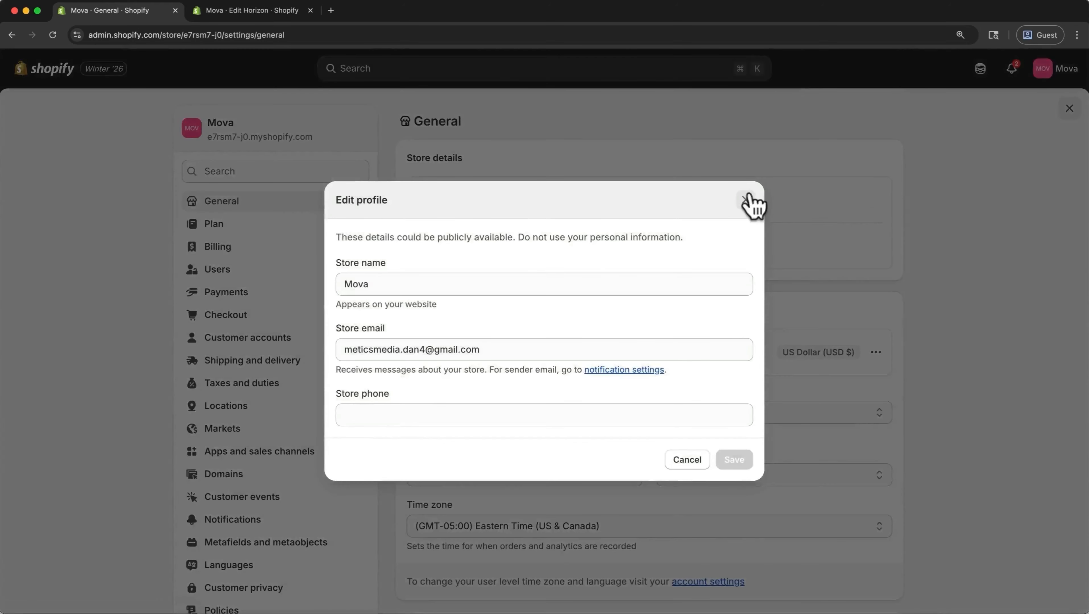
click(748, 205)
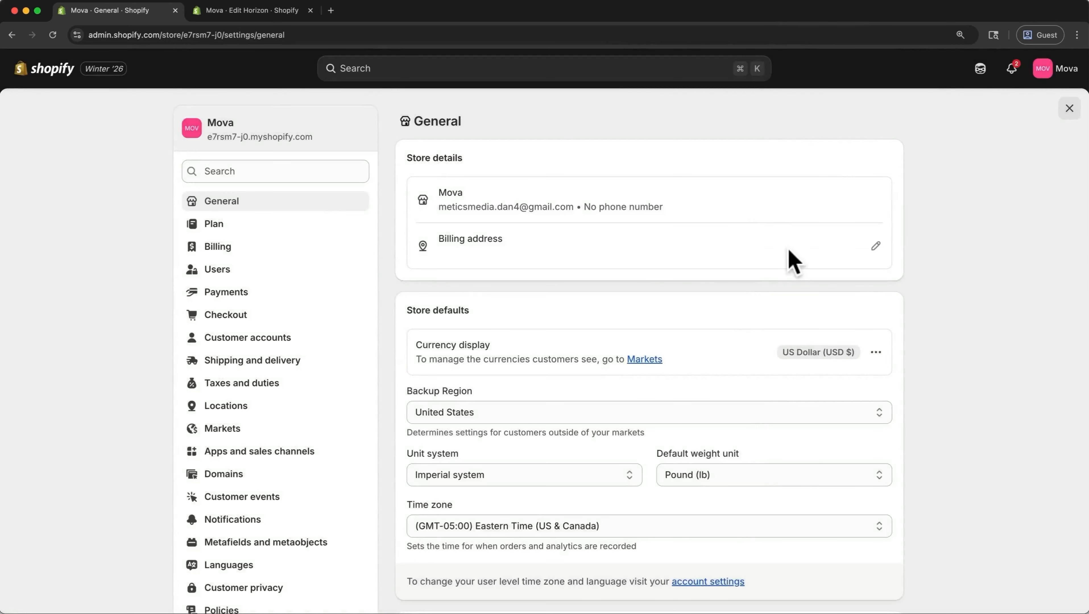
click(876, 246)
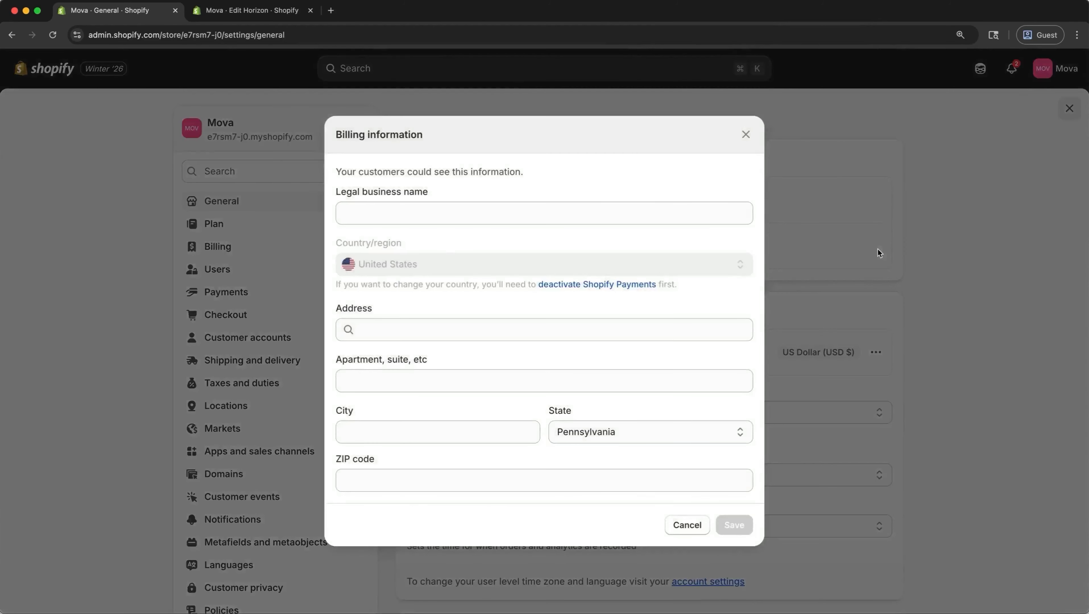
click(746, 136)
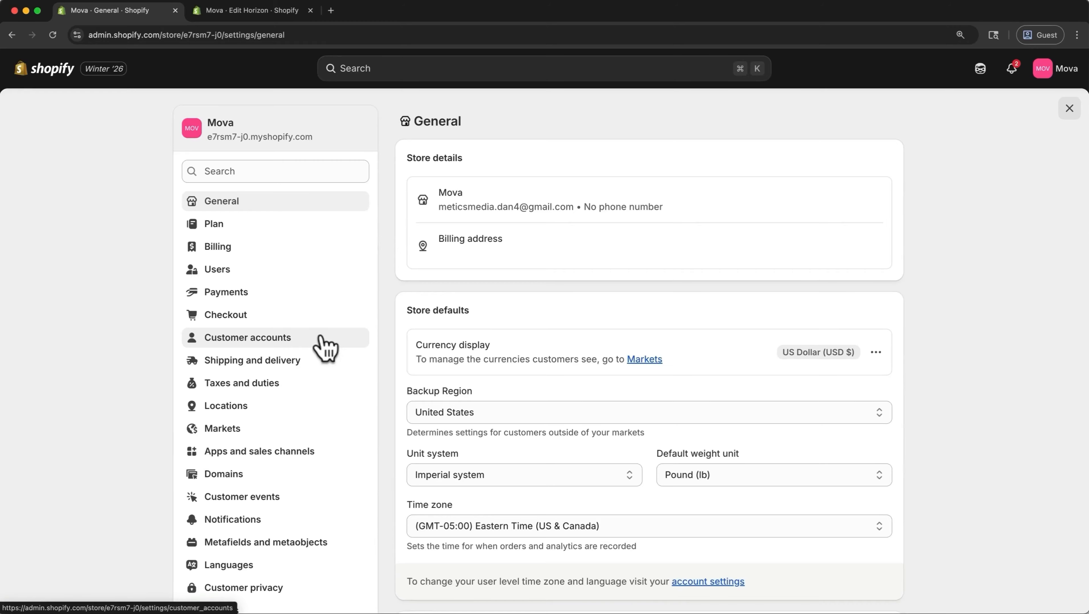
Open the Domains settings and search for "buymova" as a new domain to buy
click(282, 476)
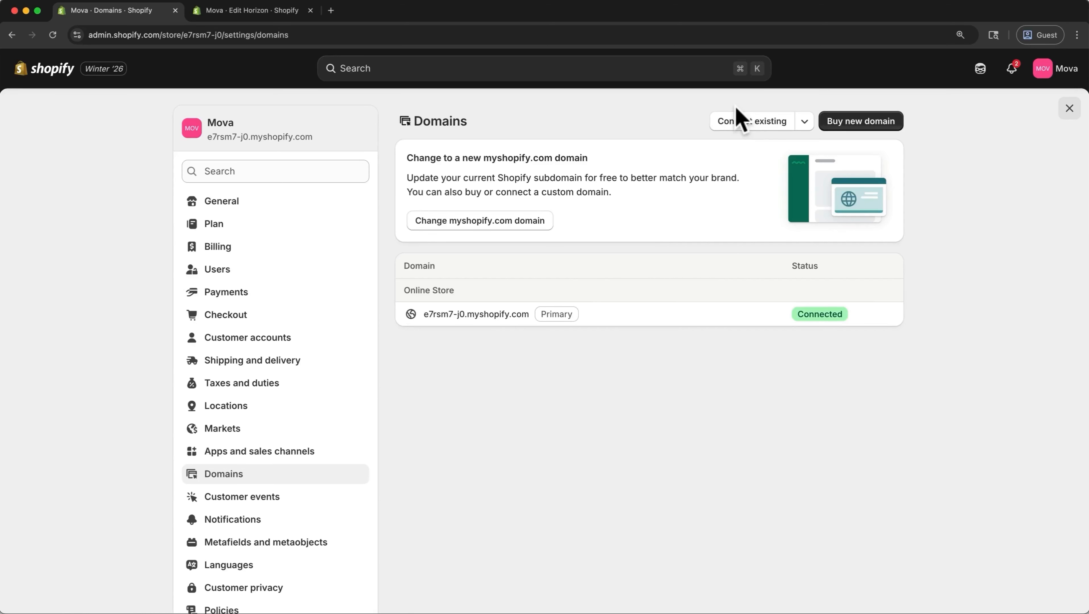
click(850, 140)
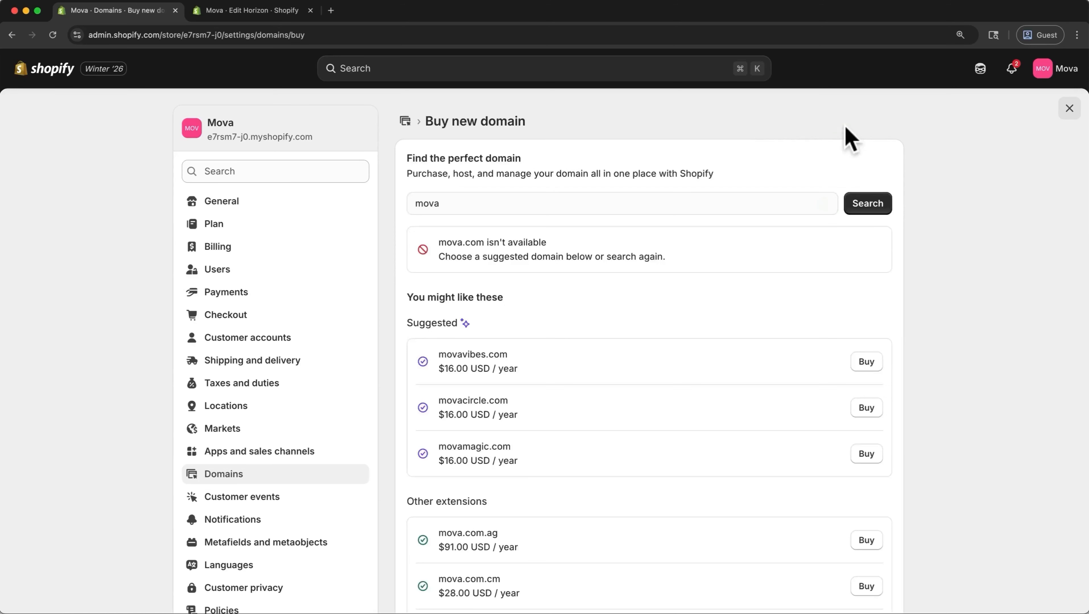
double_click(652, 203)
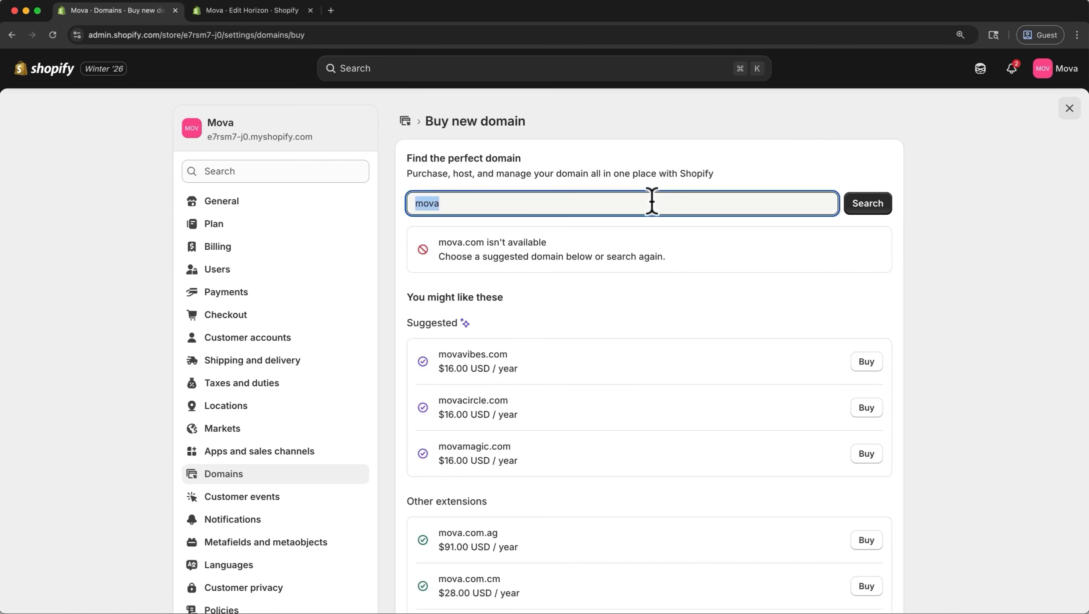
text(buymova)
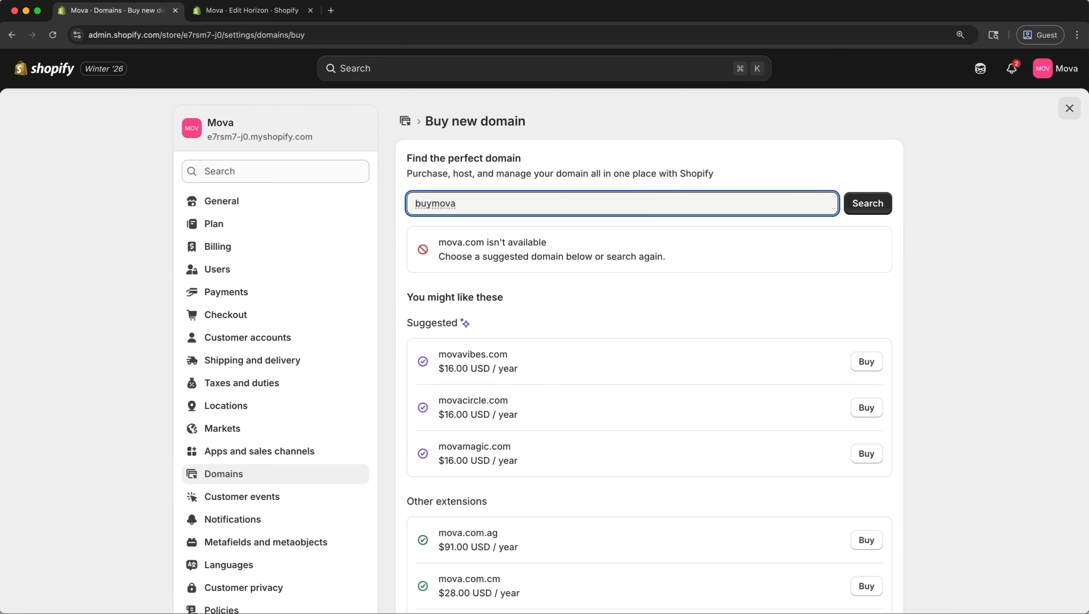
click(860, 208)
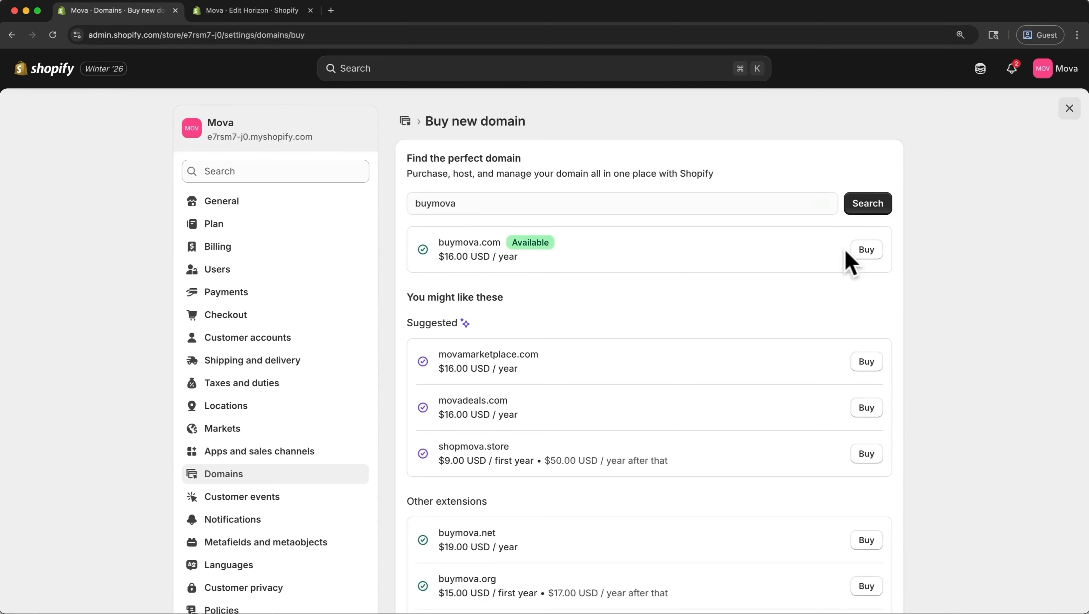
Leave the settings, return to the admin's Home page and open the store access preferences to unlock the store
click(1068, 111)
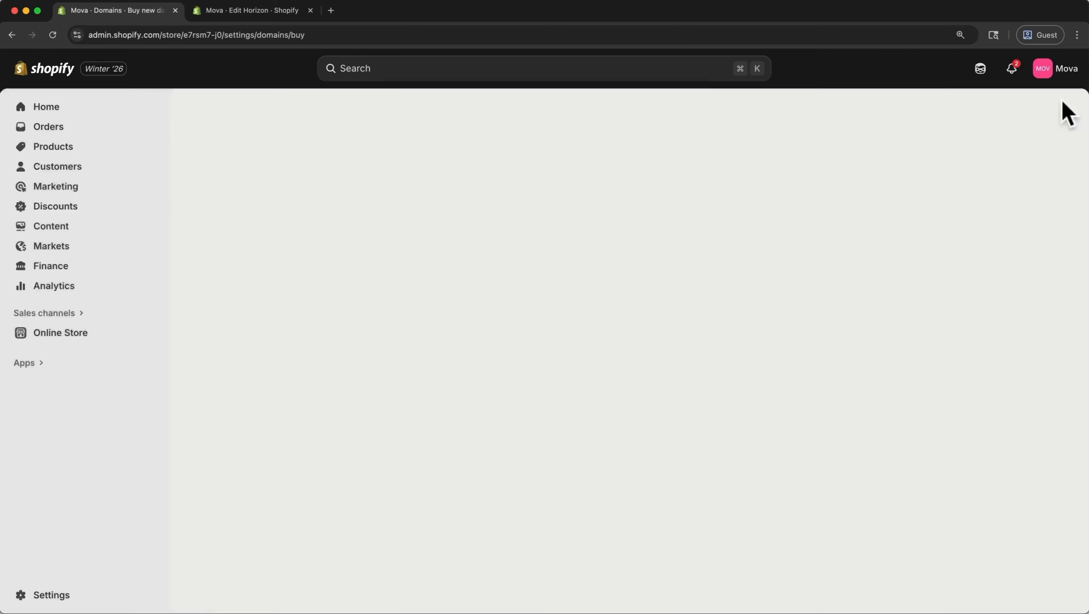
click(90, 115)
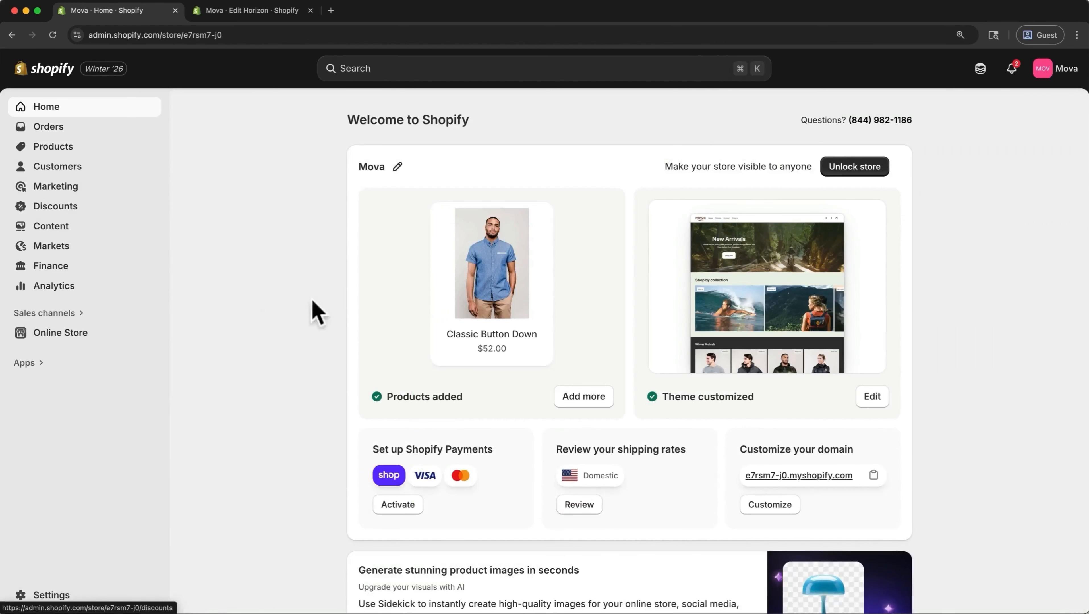
click(856, 168)
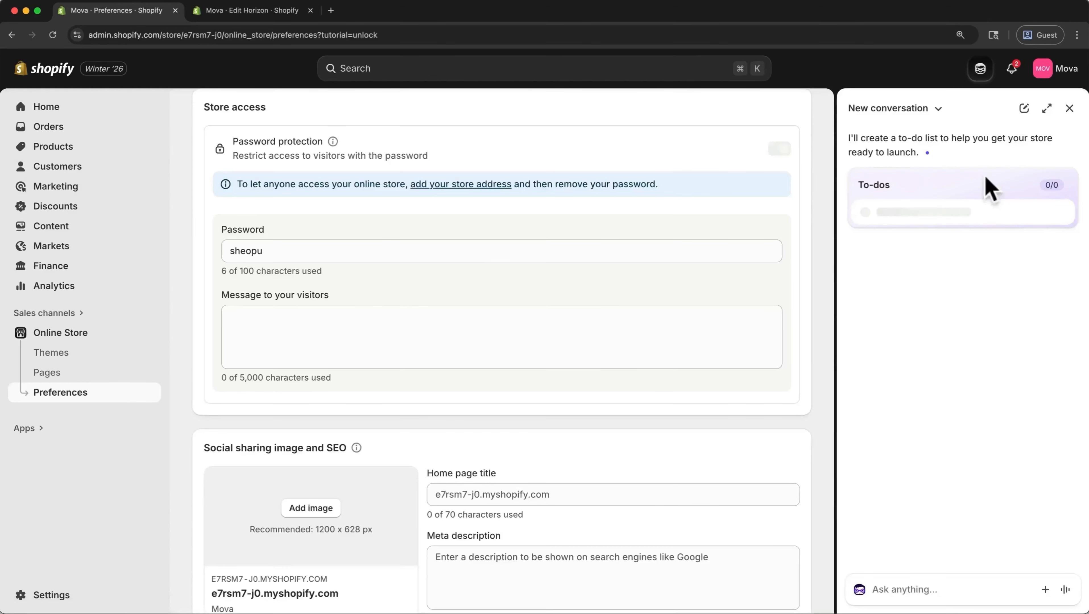
Close the assistant conversation, follow the store address prompt, then turn off the online store's password protection and save the preferences
click(1069, 108)
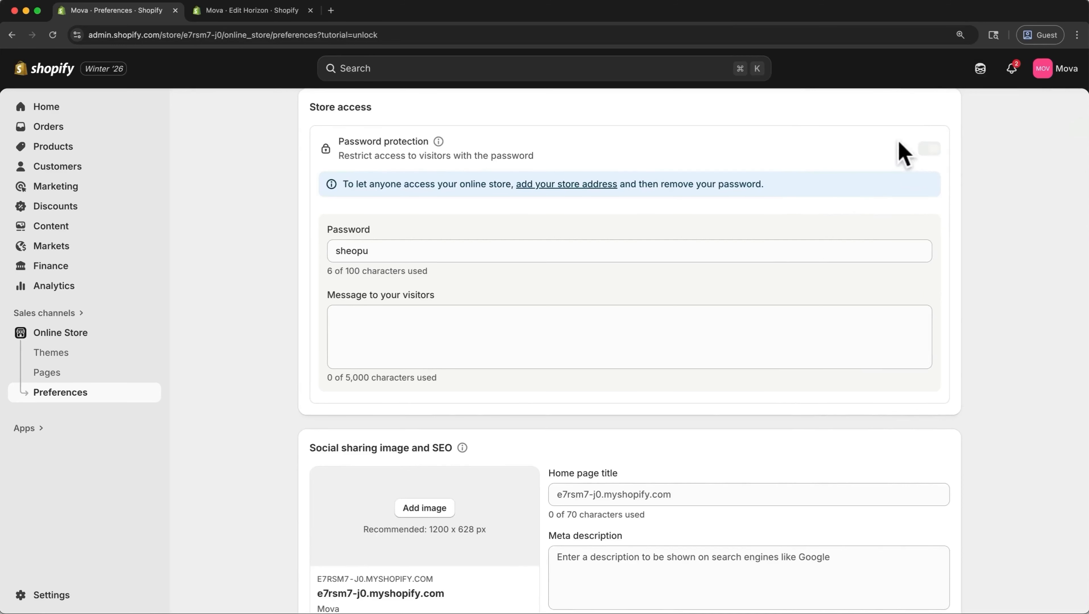
click(611, 185)
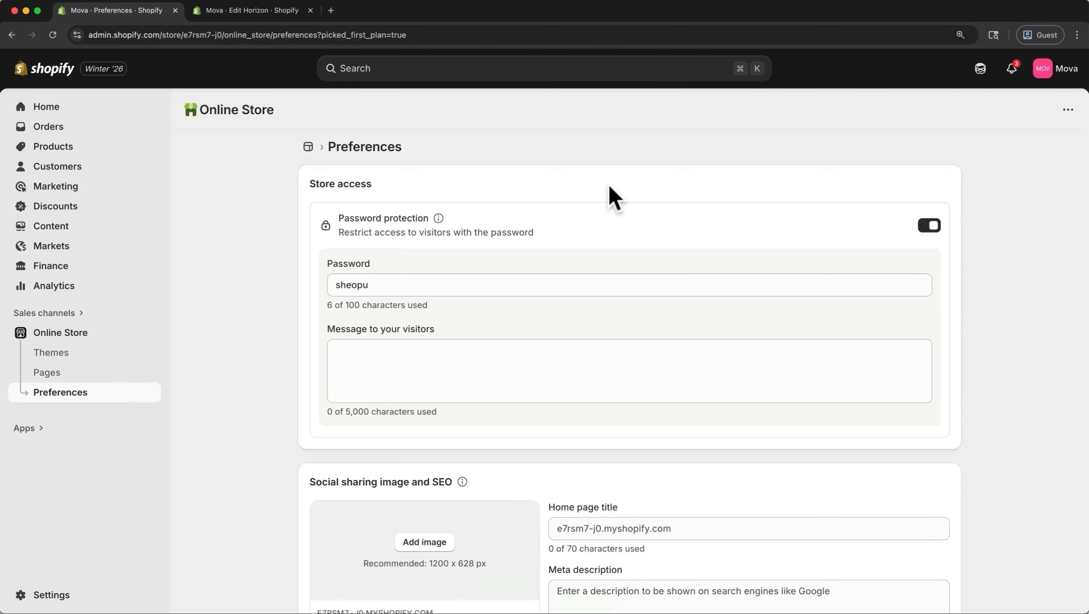
click(929, 232)
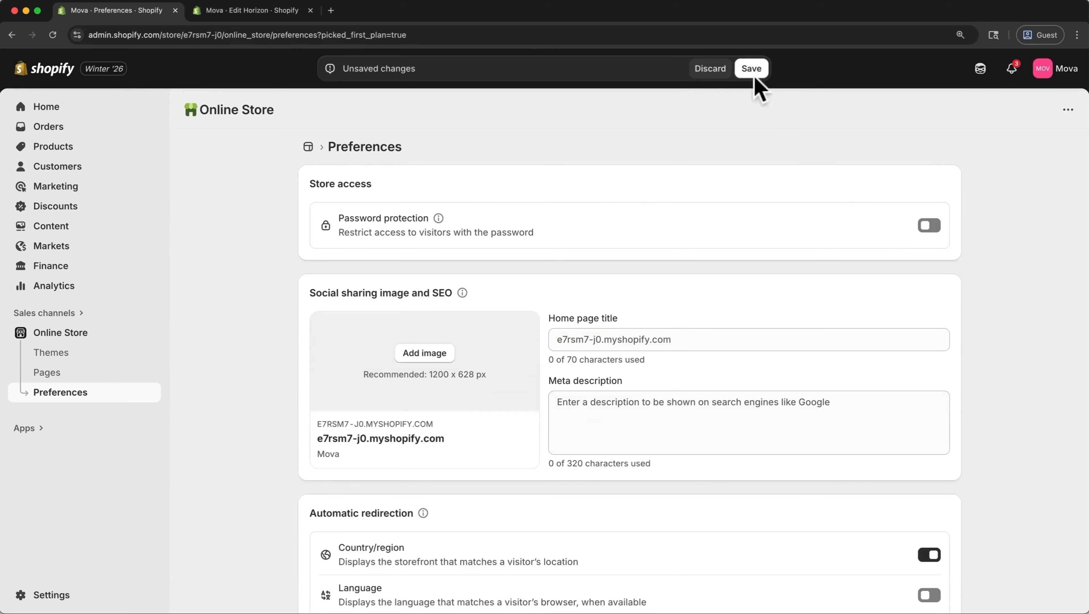
click(753, 78)
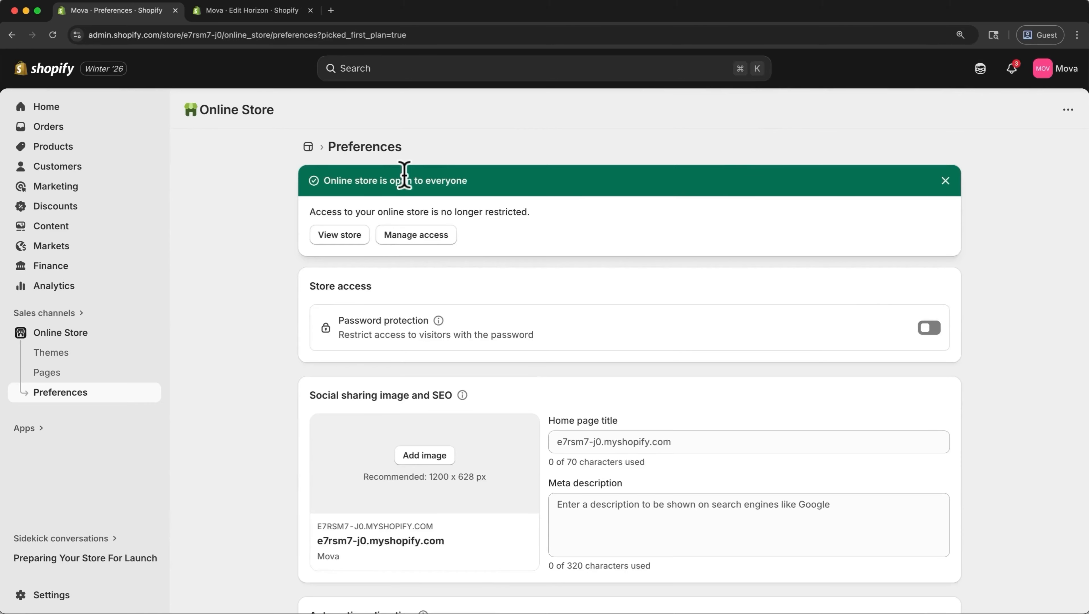
View the live storefront and check the home page's slideshow slides, collections, Winter Arrivals products, customer reviews and footer
click(350, 235)
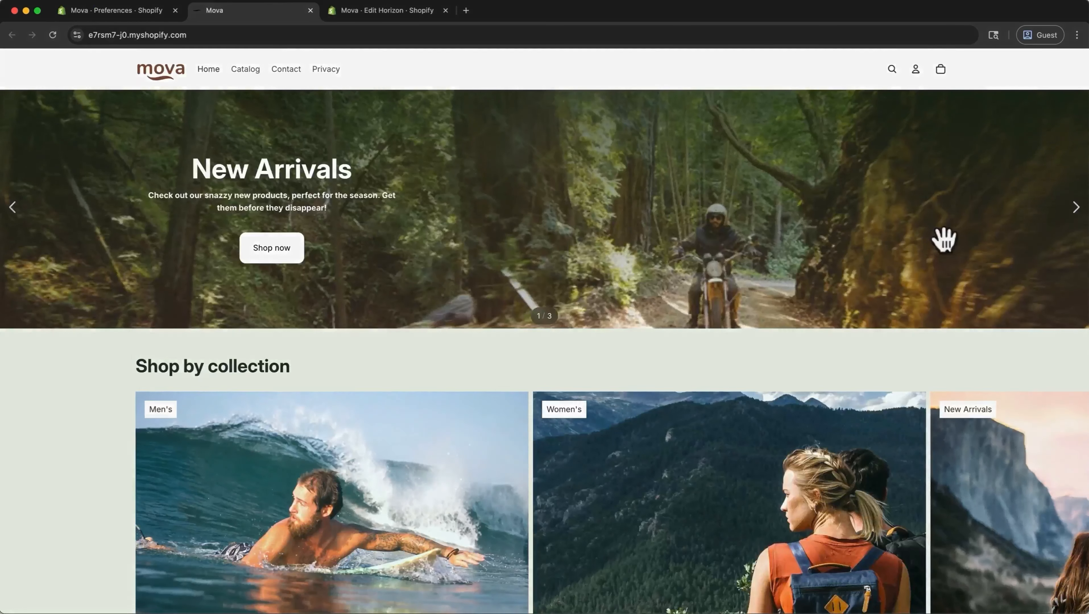
click(1075, 207)
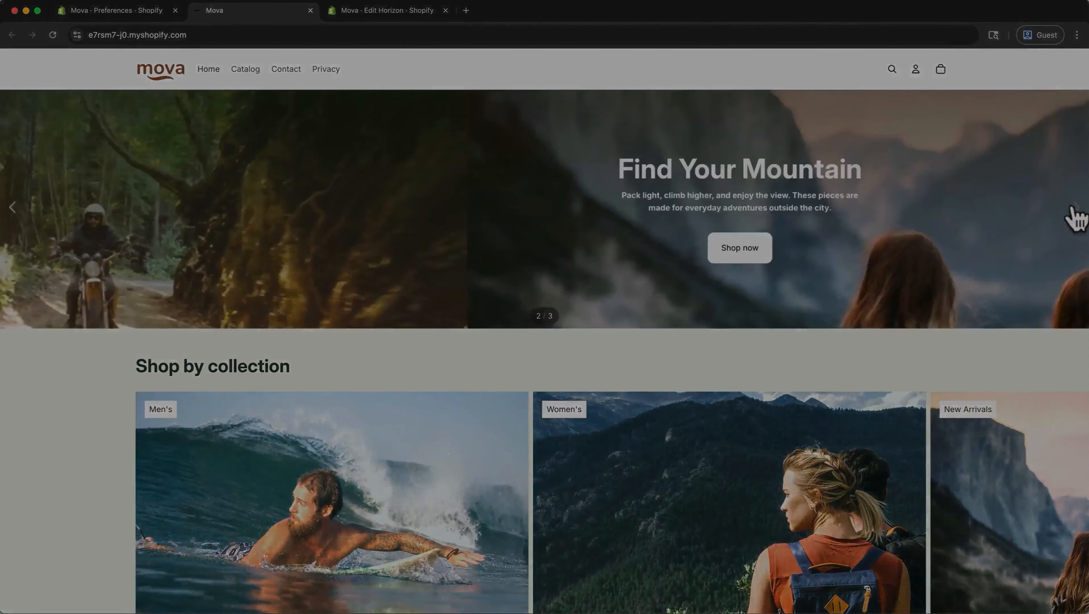
click(1075, 208)
scroll(1074, 215, down, 5)
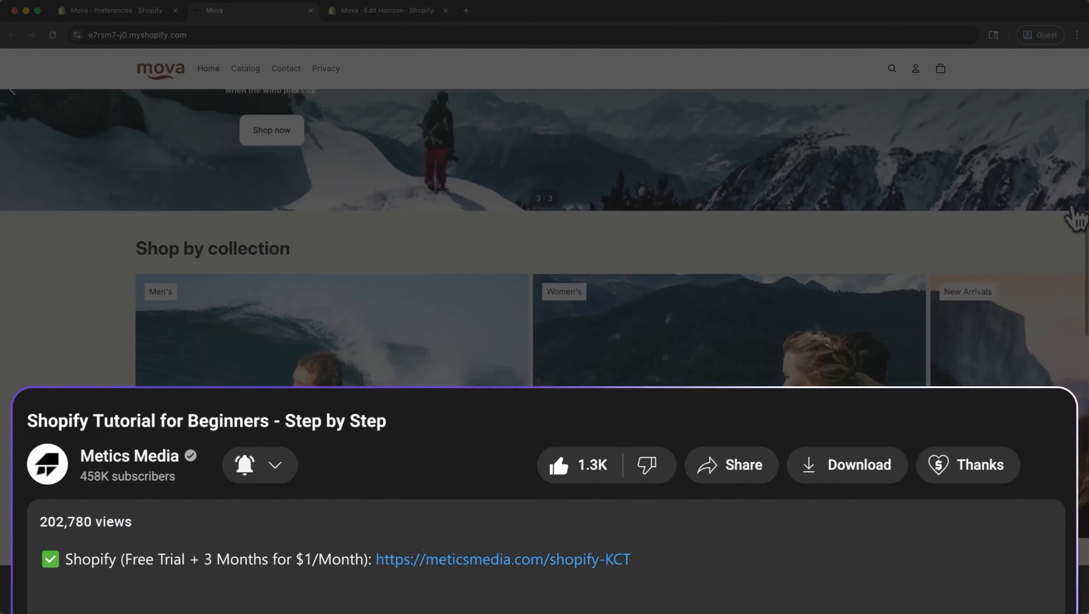
scroll(1075, 215, down, 8)
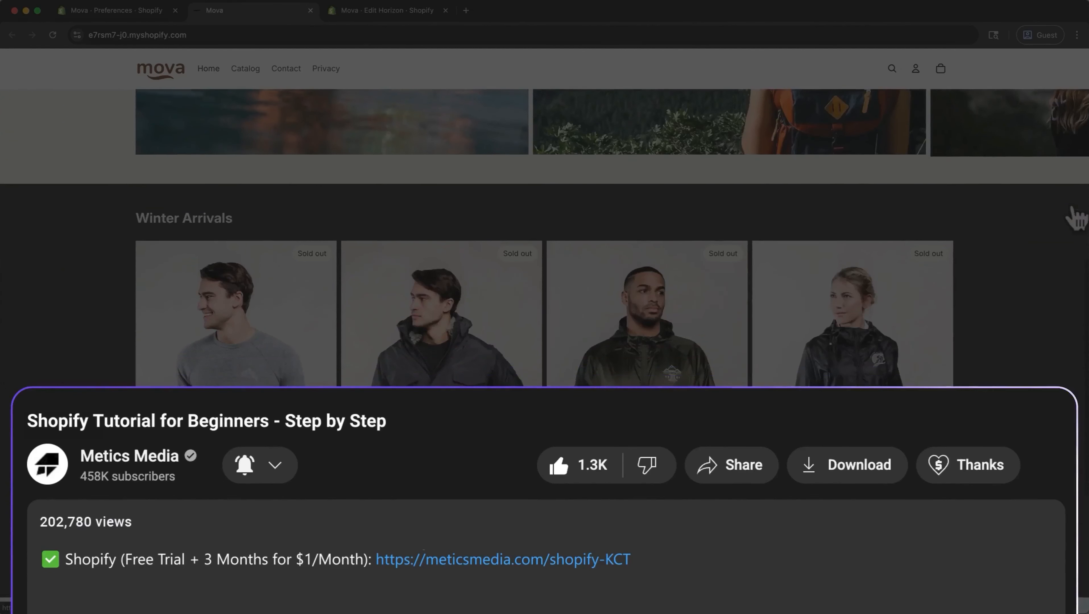
scroll(1074, 208, down, 4)
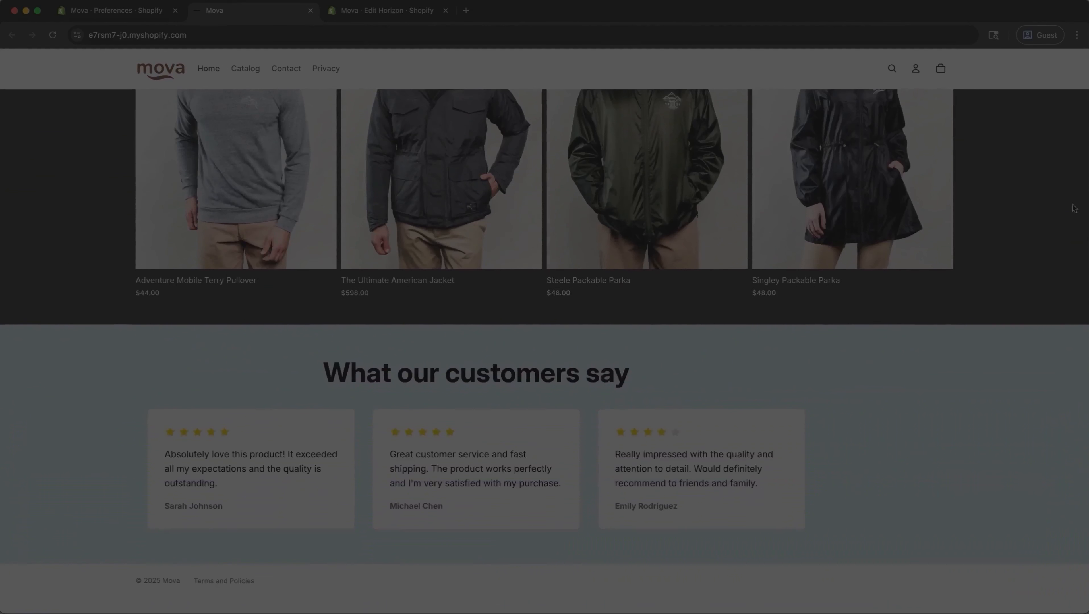
scroll(1074, 208, down, 1)
scroll(1075, 208, up, 12)
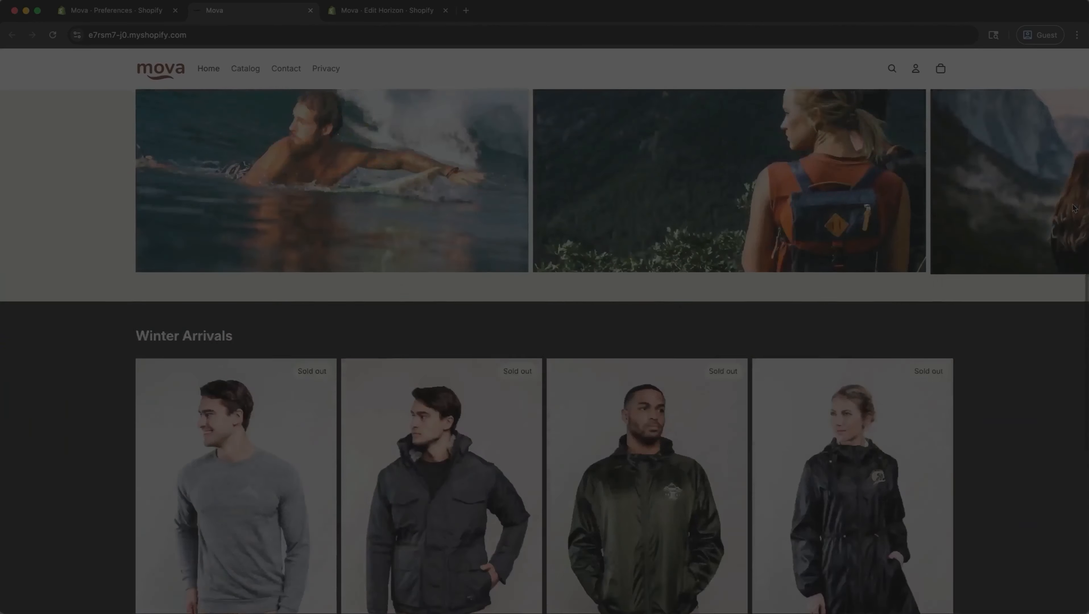